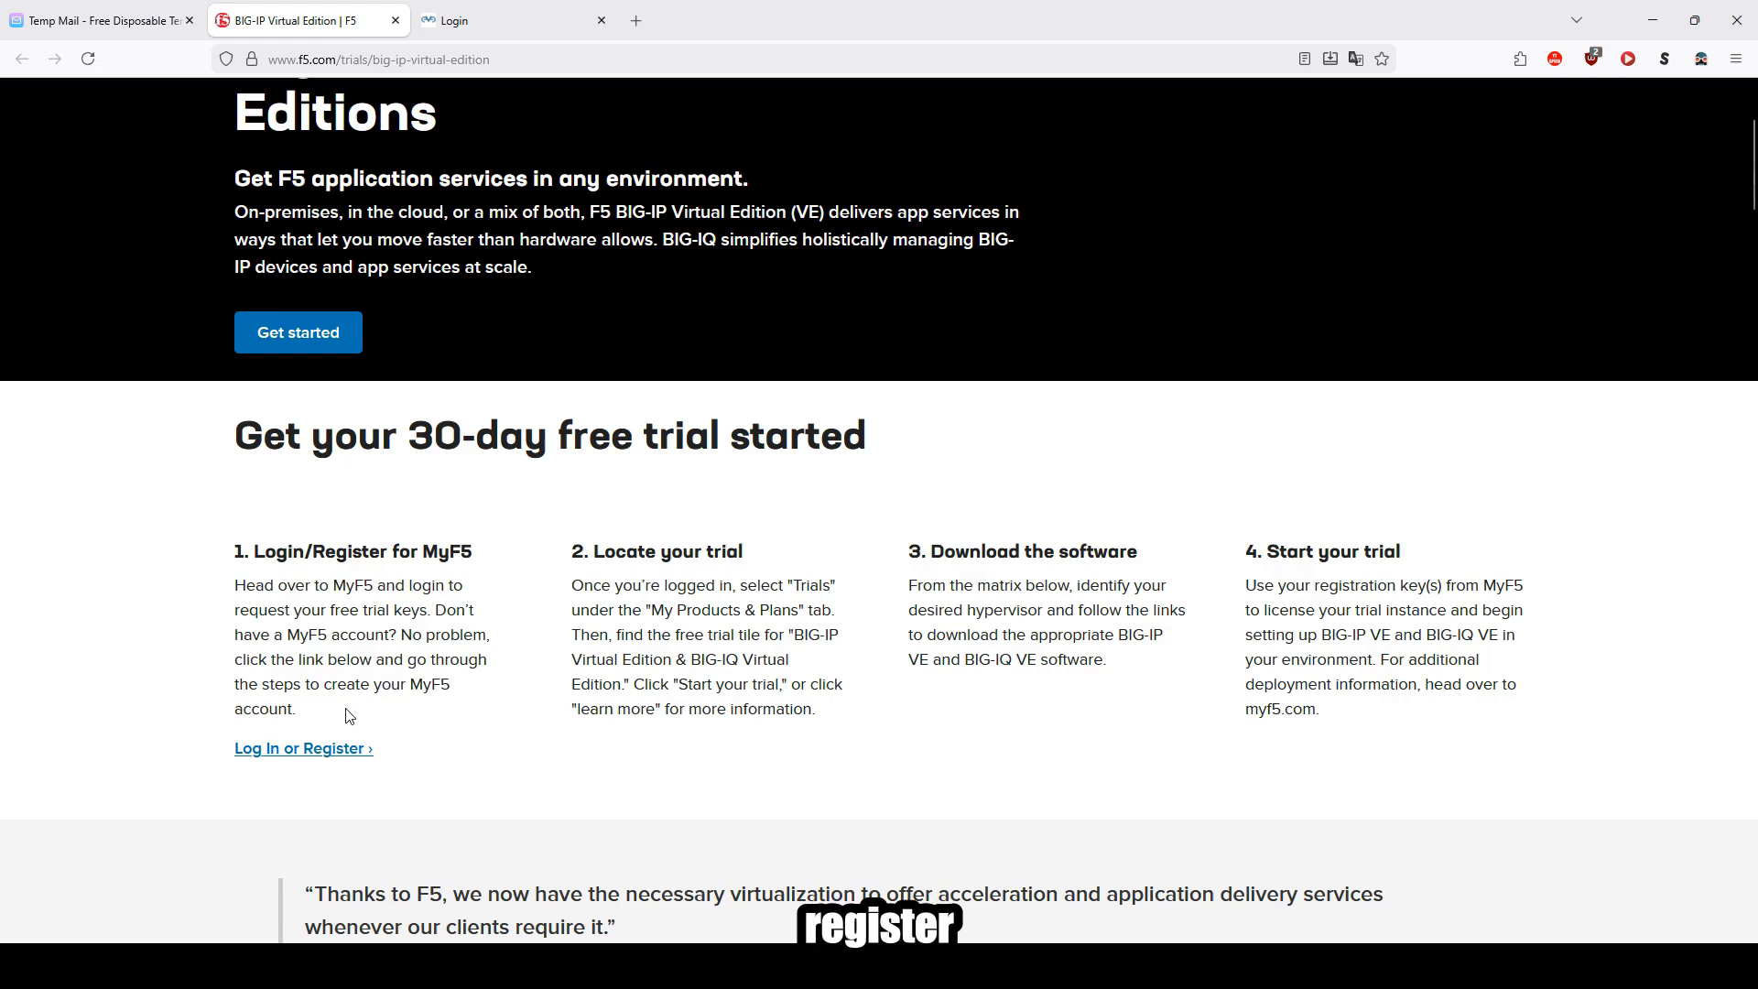
# Step: Open the MyF5 registration form, copy the temporary email address, and paste it into the Email field
pyautogui.click(284, 756)
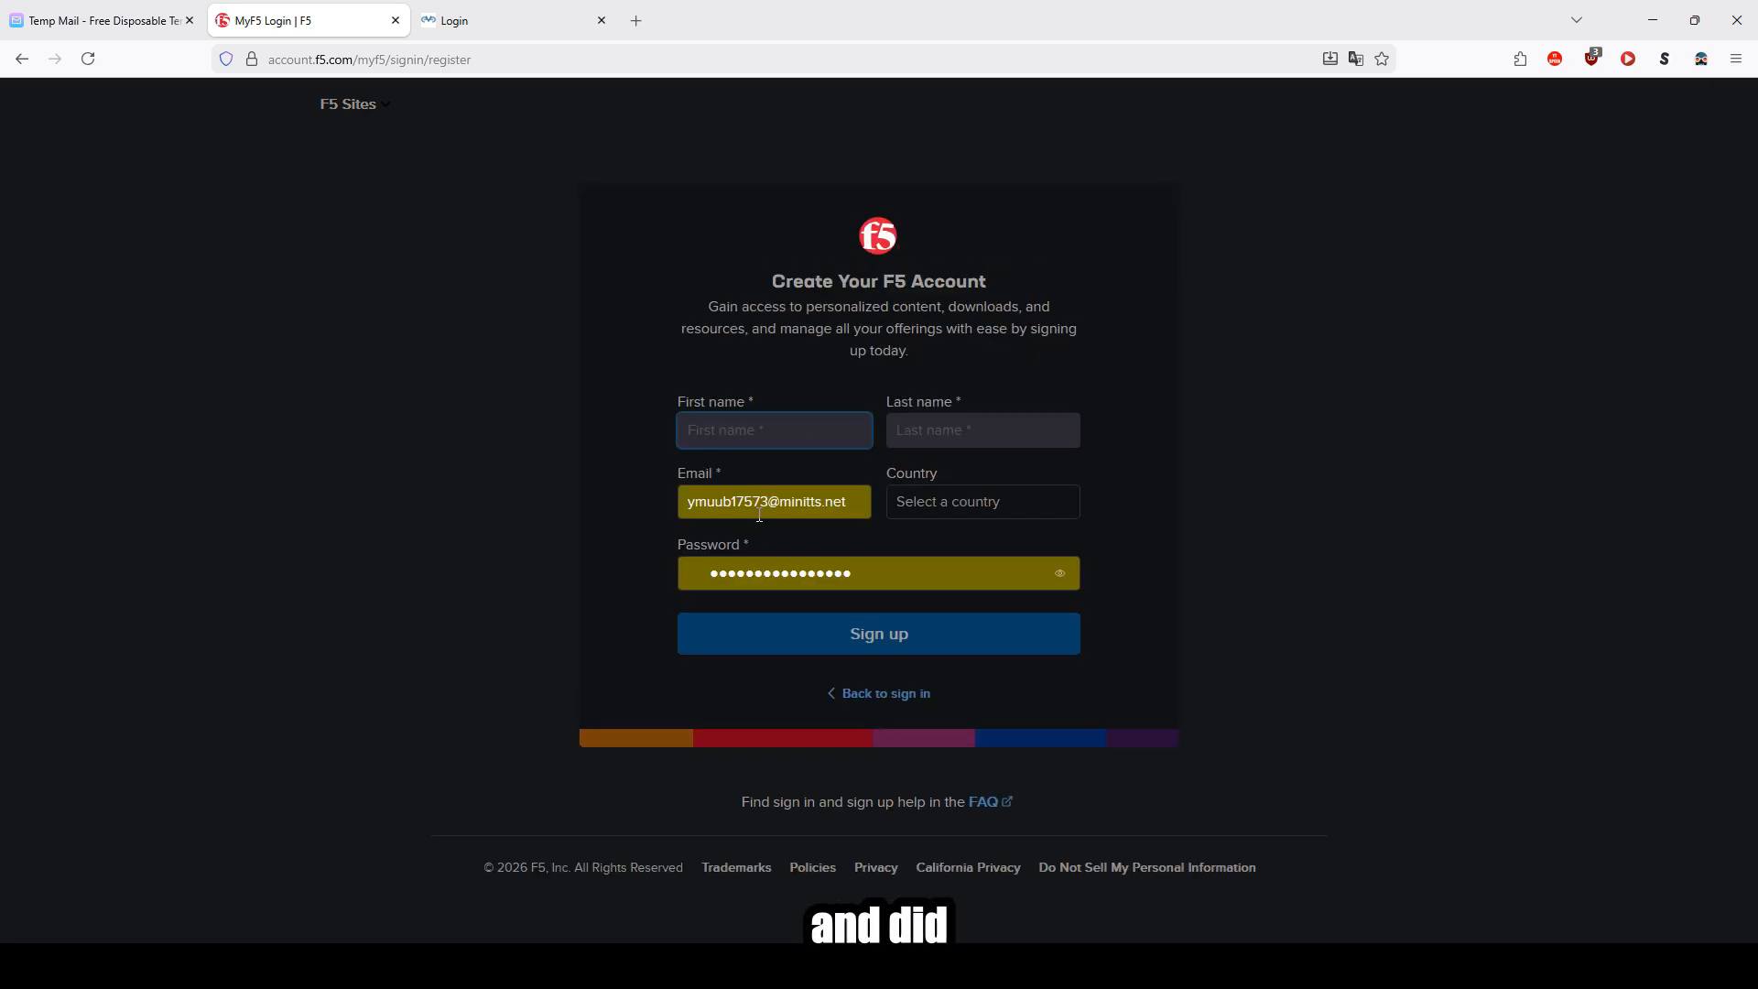
pyautogui.click(100, 20)
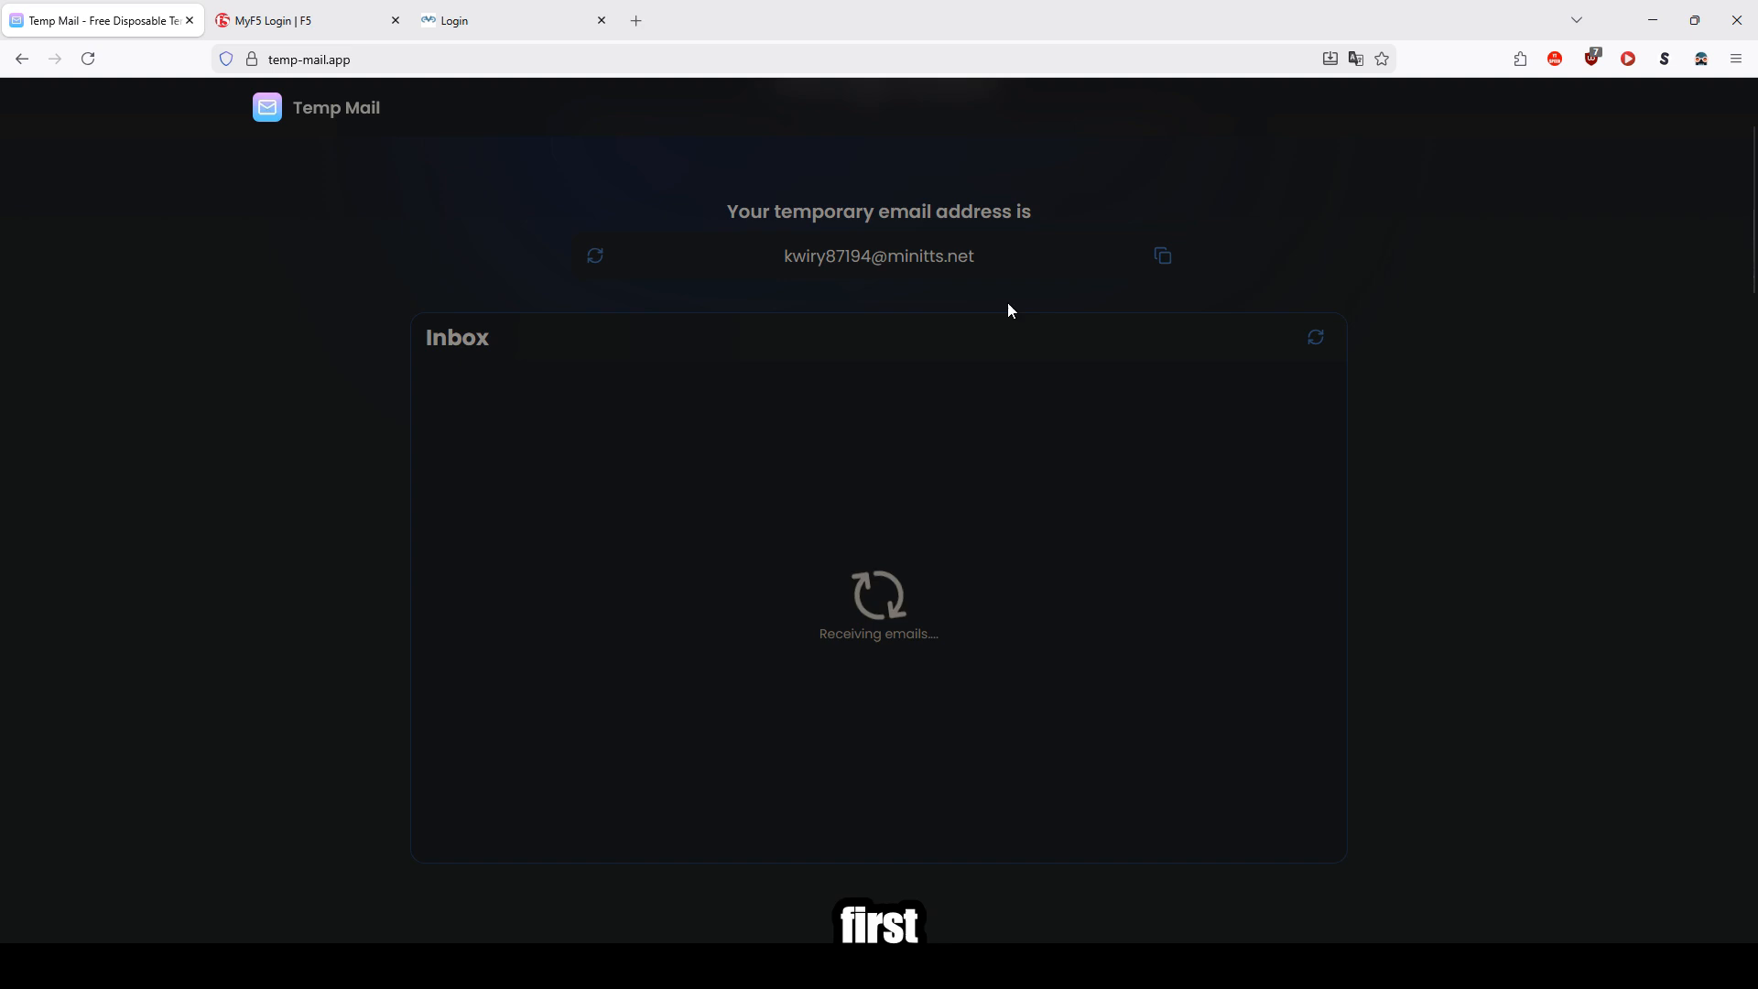
pyautogui.click(1163, 257)
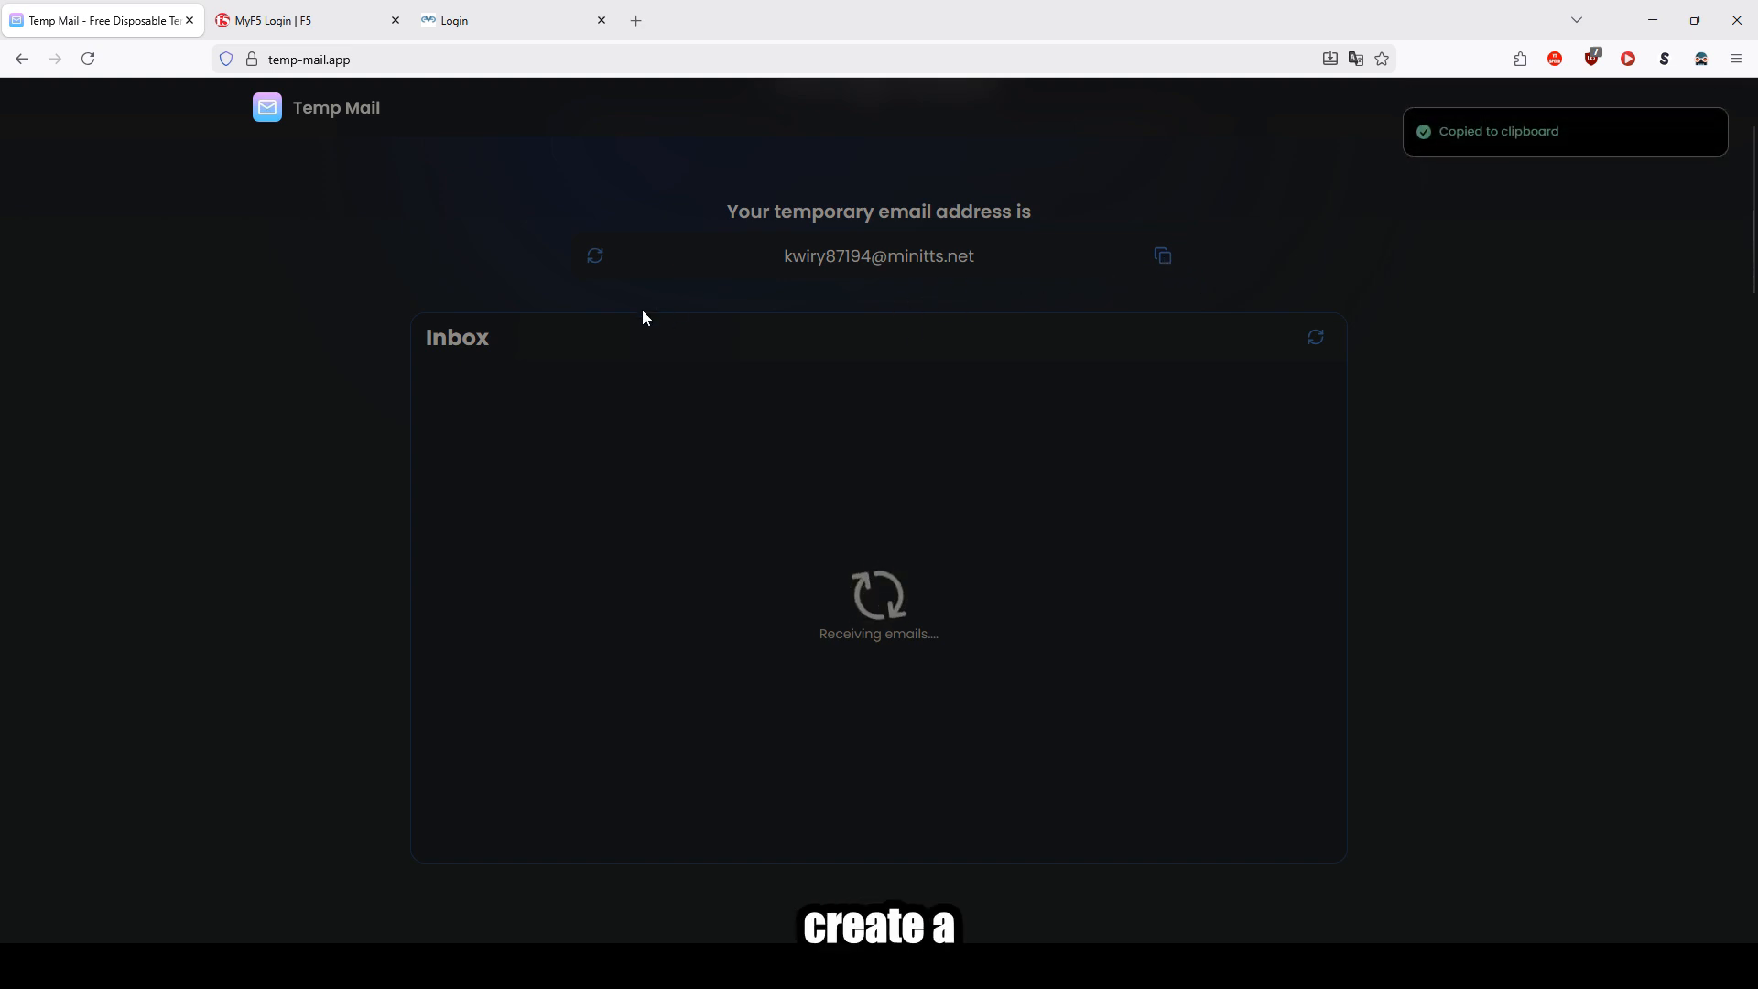
pyautogui.click(306, 20)
pyautogui.click(760, 502)
pyautogui.hotkey('ctrl', 'v')
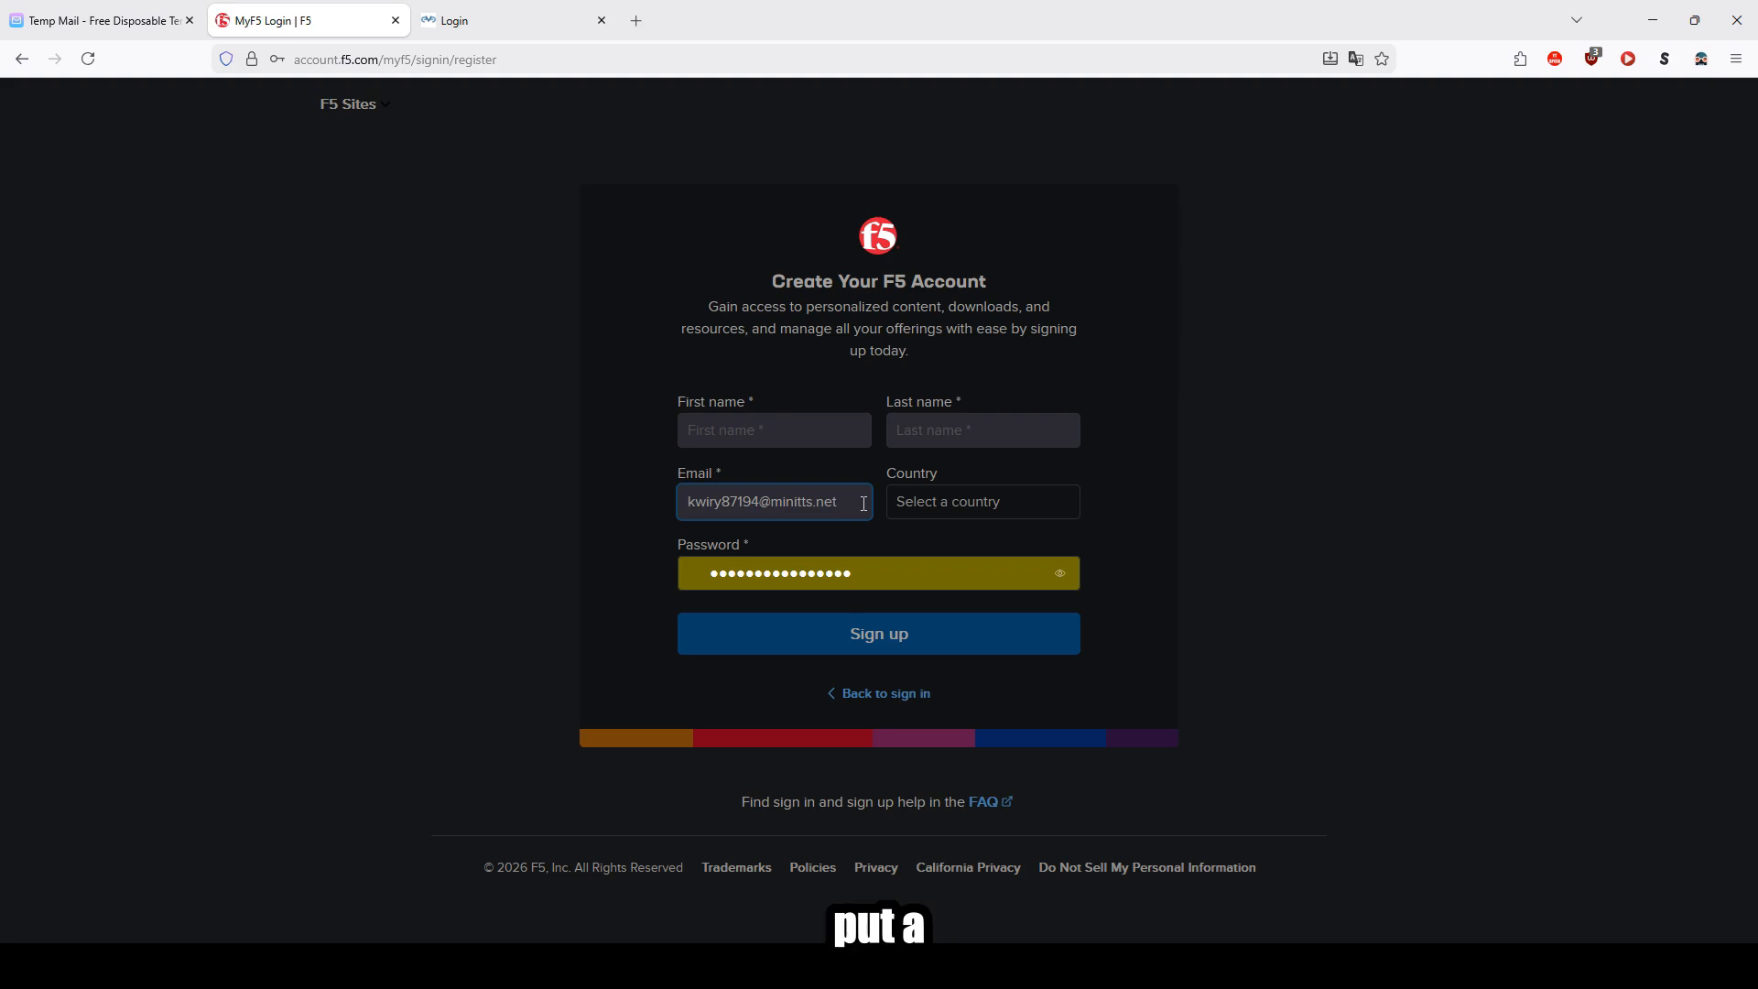
# Step: Enter first name doesnt, last name matter, and choose United States of America as the country
pyautogui.click(809, 430)
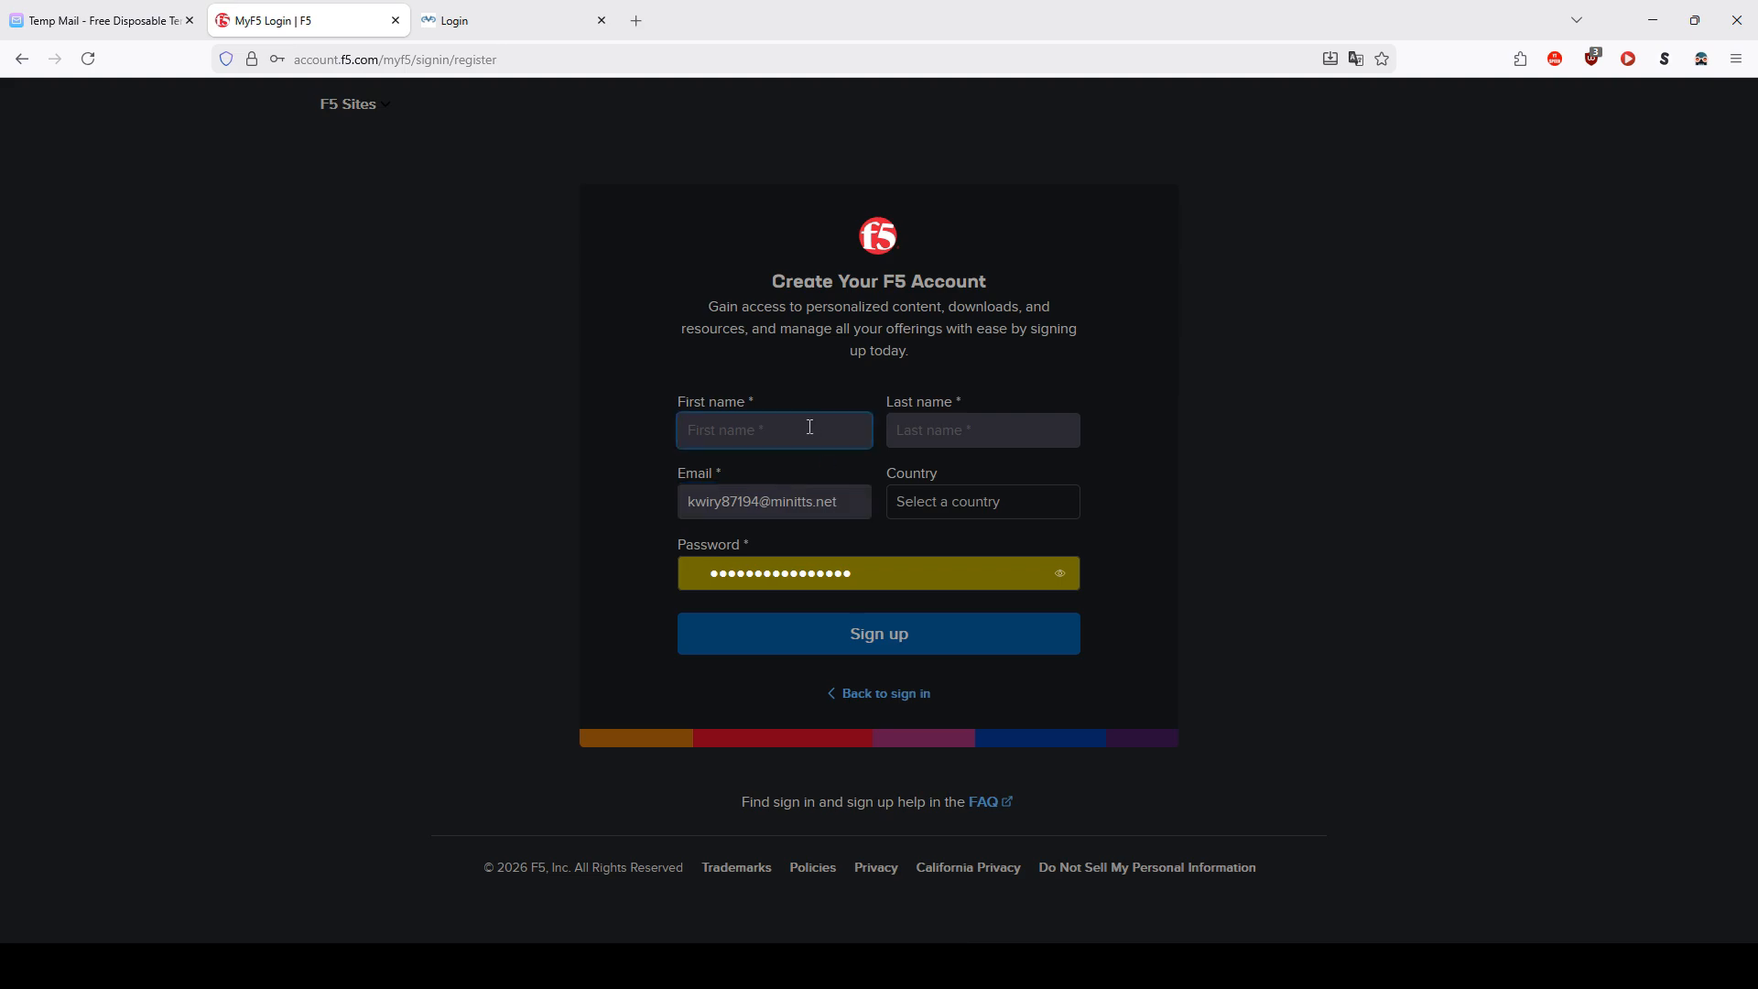
pyautogui.write('doesnt')
pyautogui.press('Tab')
pyautogui.write('matt')
pyautogui.click(924, 503)
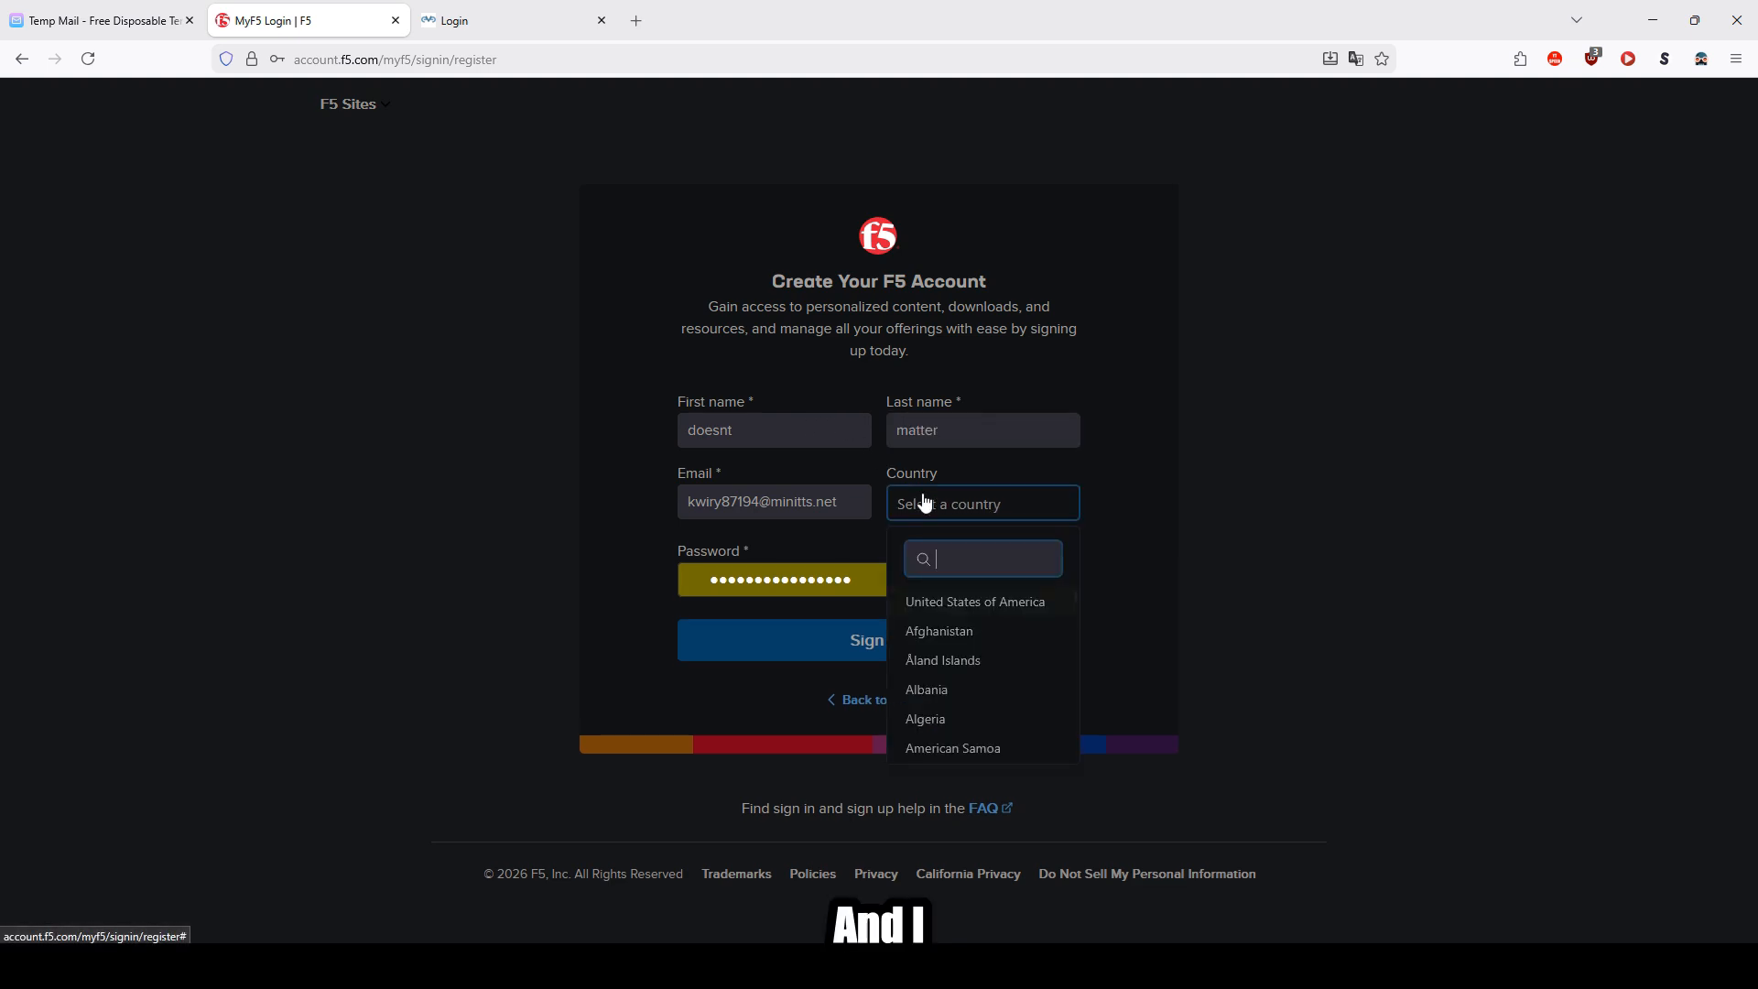
pyautogui.click(961, 601)
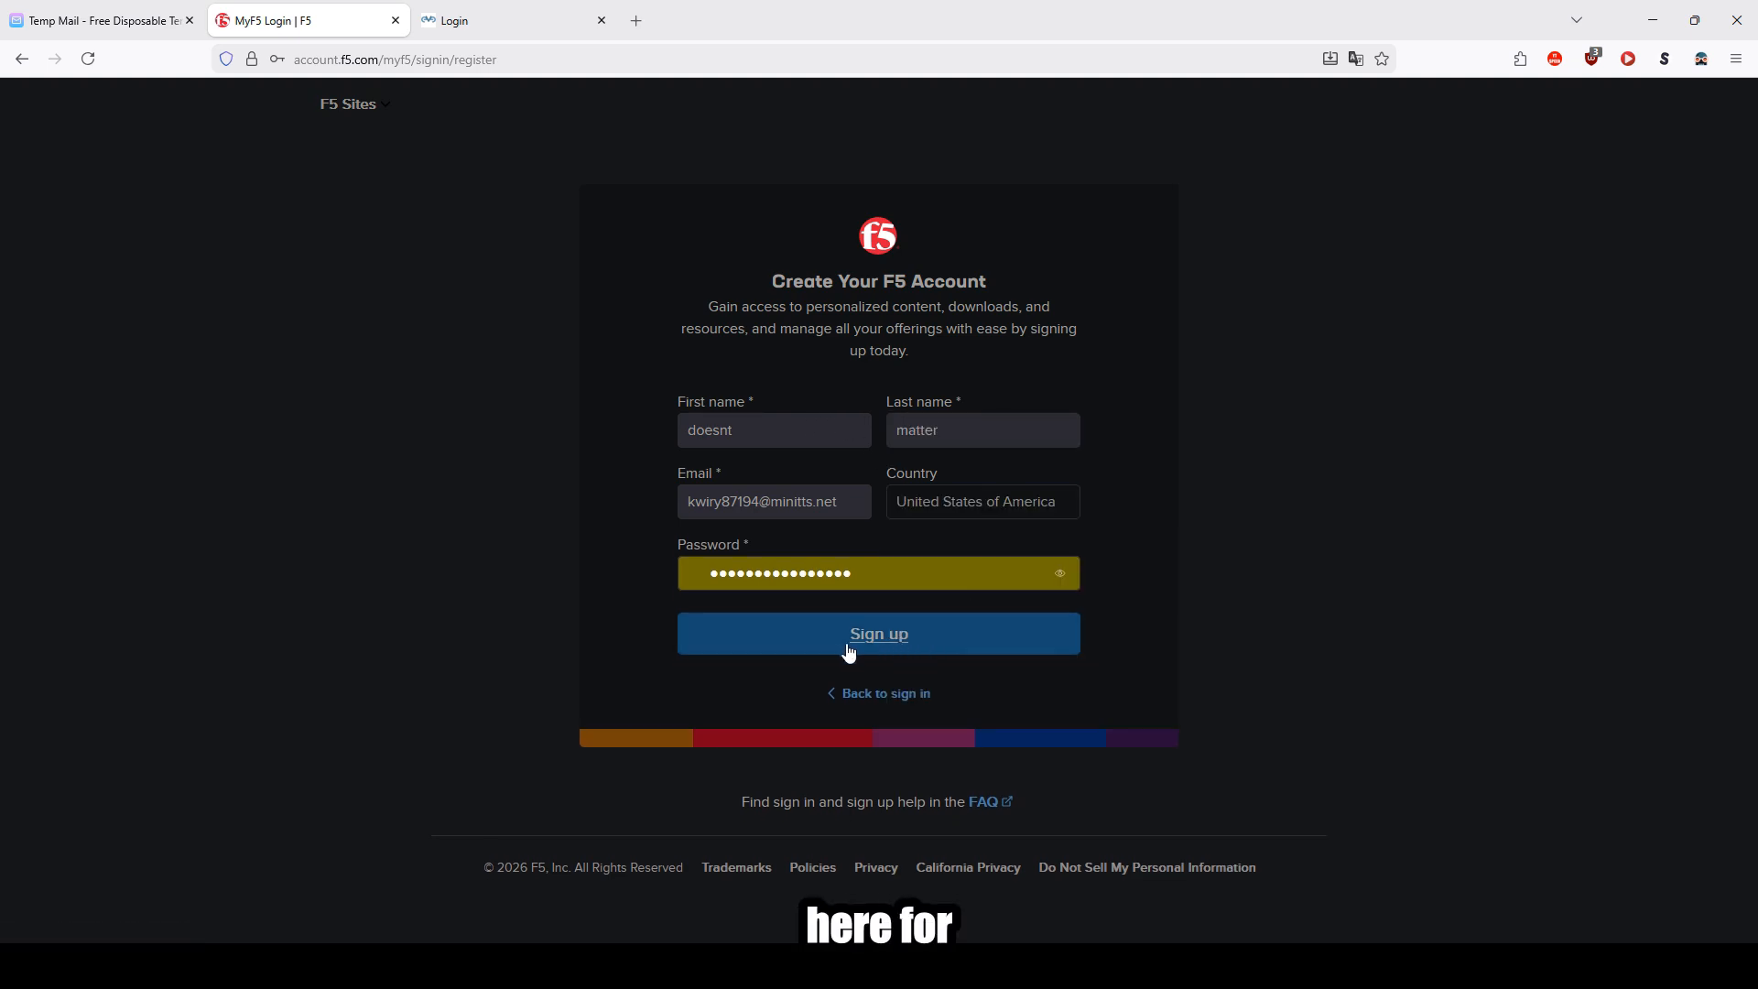
# Step: Replace the password with a new account password, sign up, and decline saving the password
pyautogui.moveTo(872, 575); pyautogui.dragTo(583, 560)
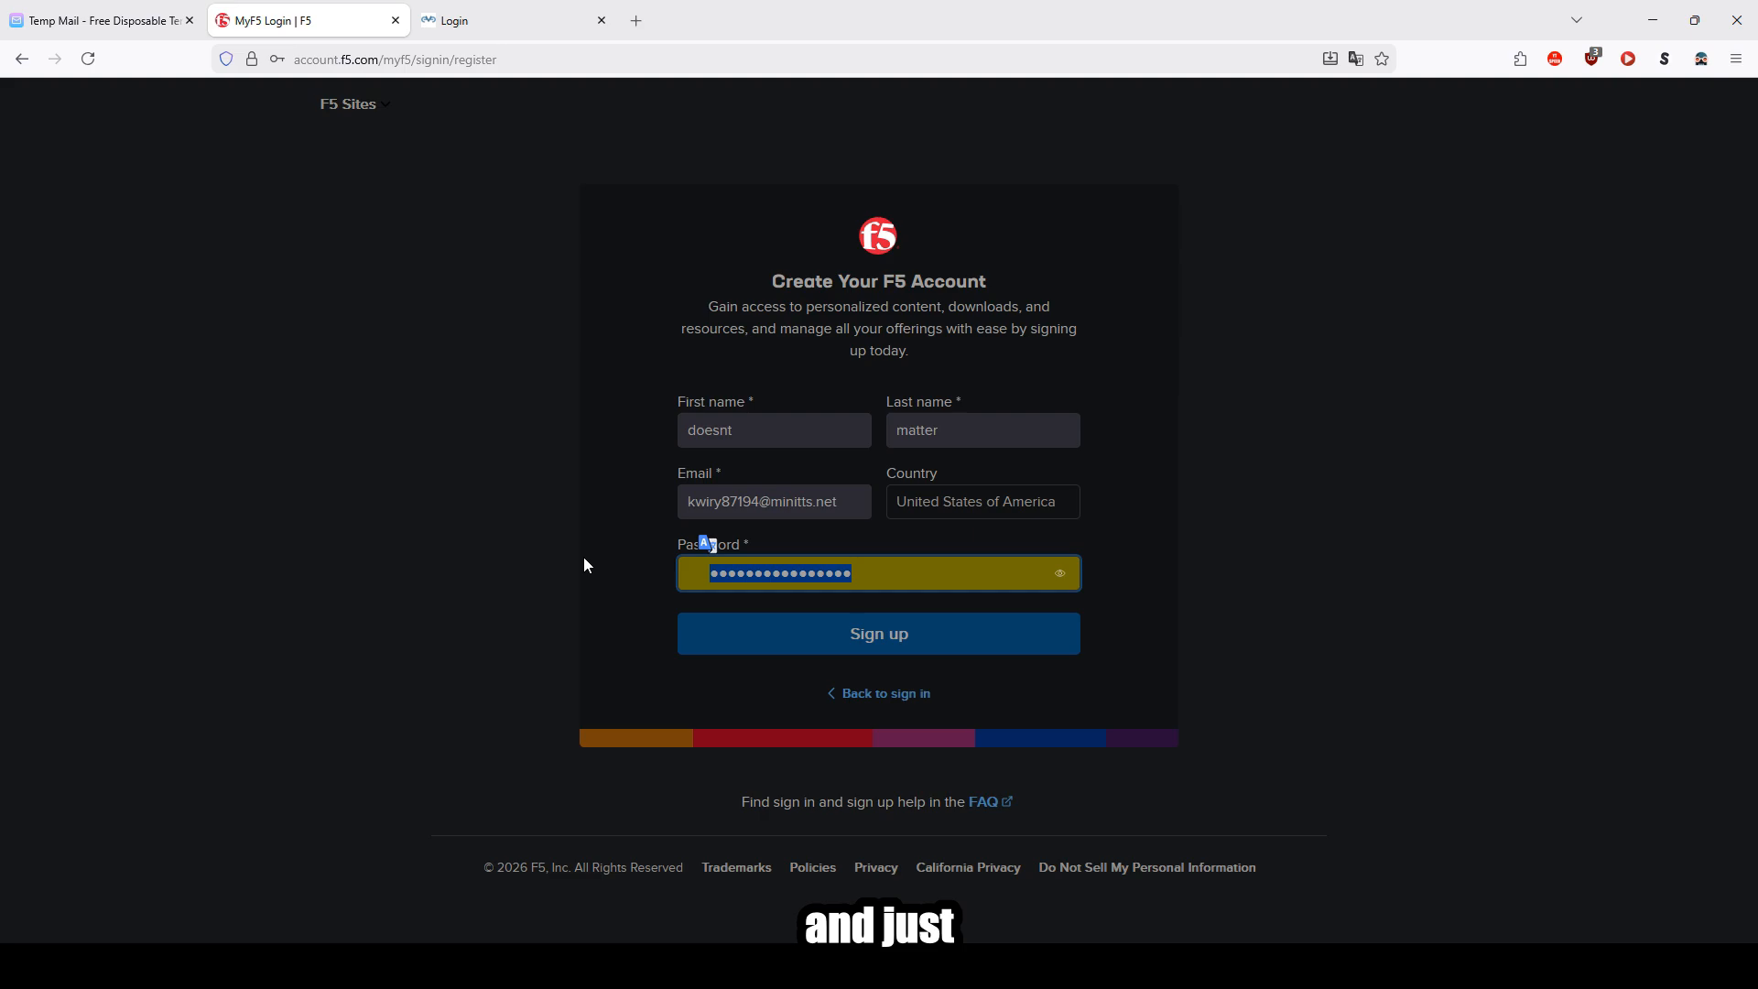
pyautogui.write('•••••••••••••')
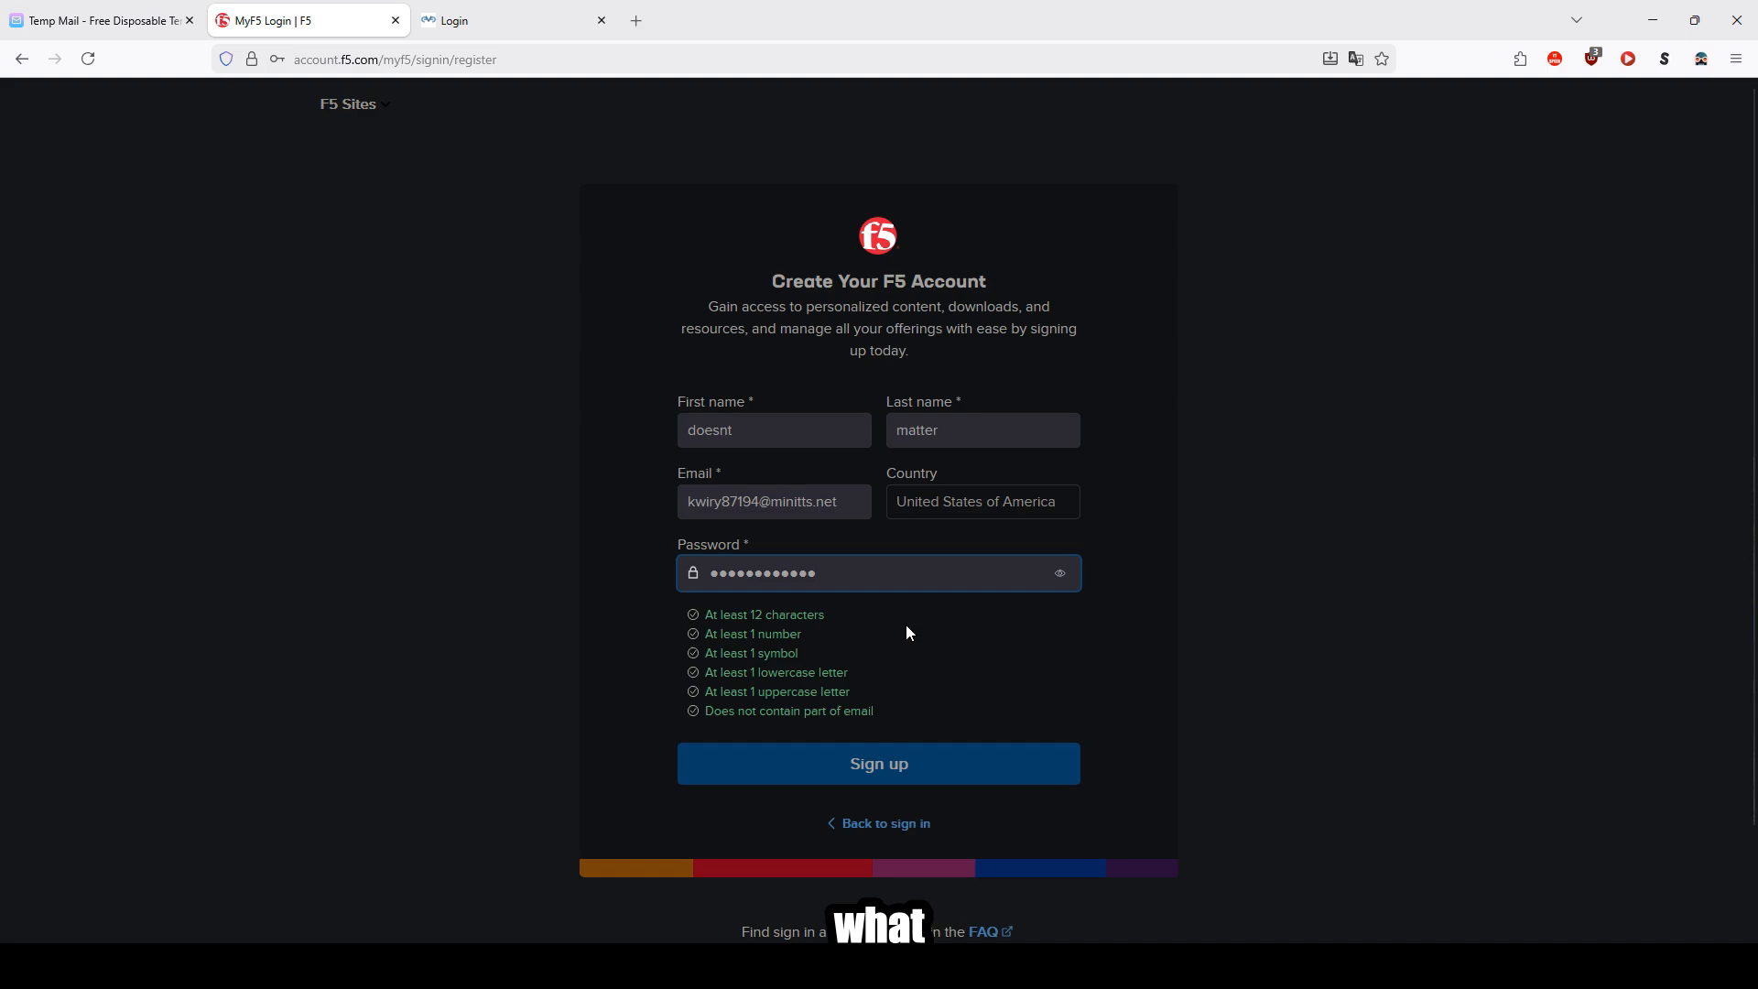
pyautogui.click(881, 771)
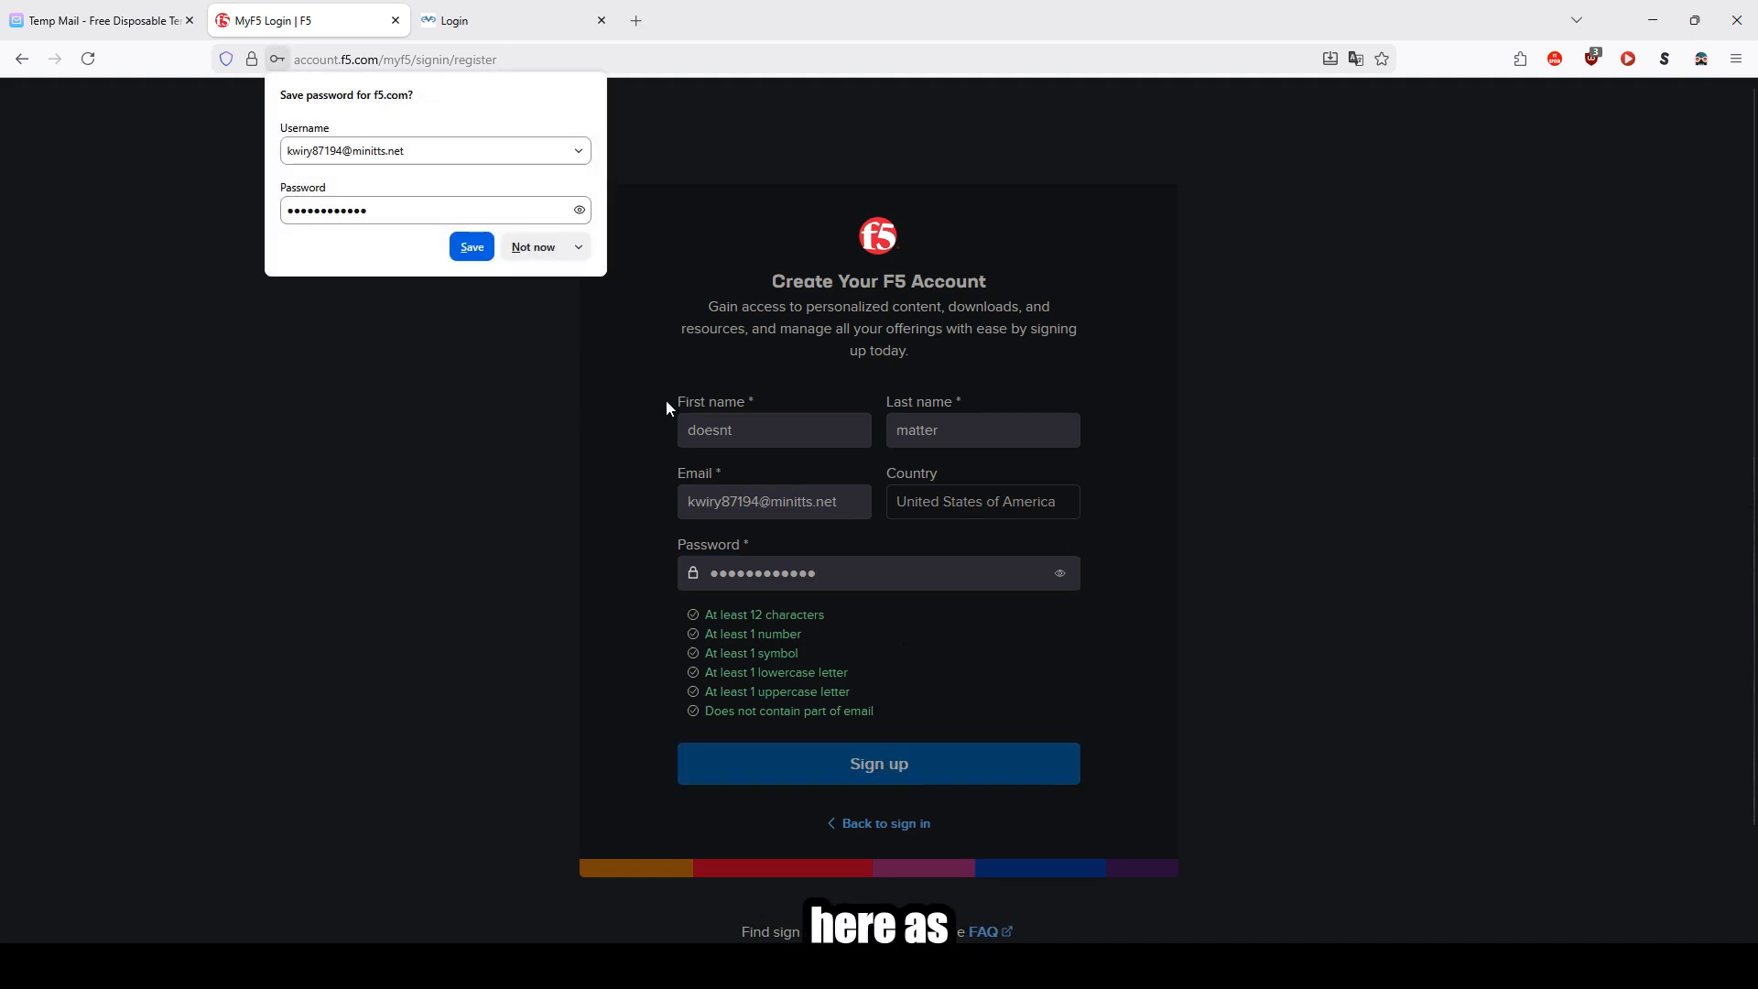
pyautogui.click(533, 247)
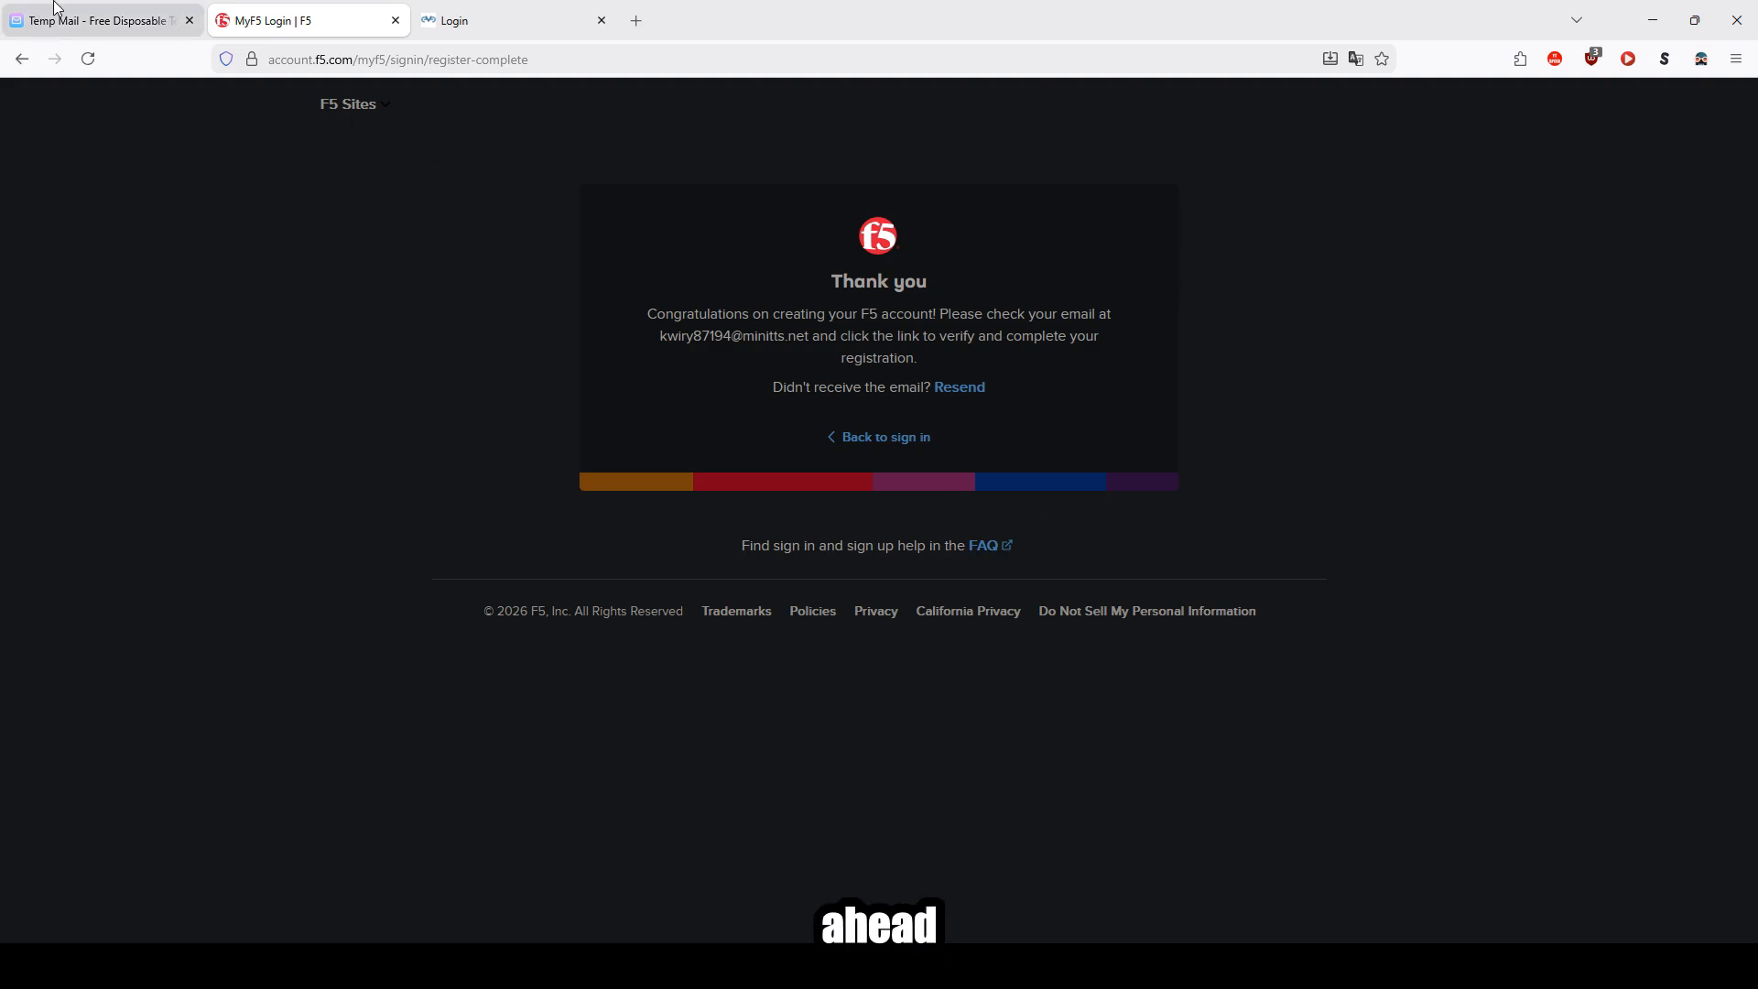
# Step: Open the Activate Account email in the temporary inbox and follow its activation link
pyautogui.click(91, 20)
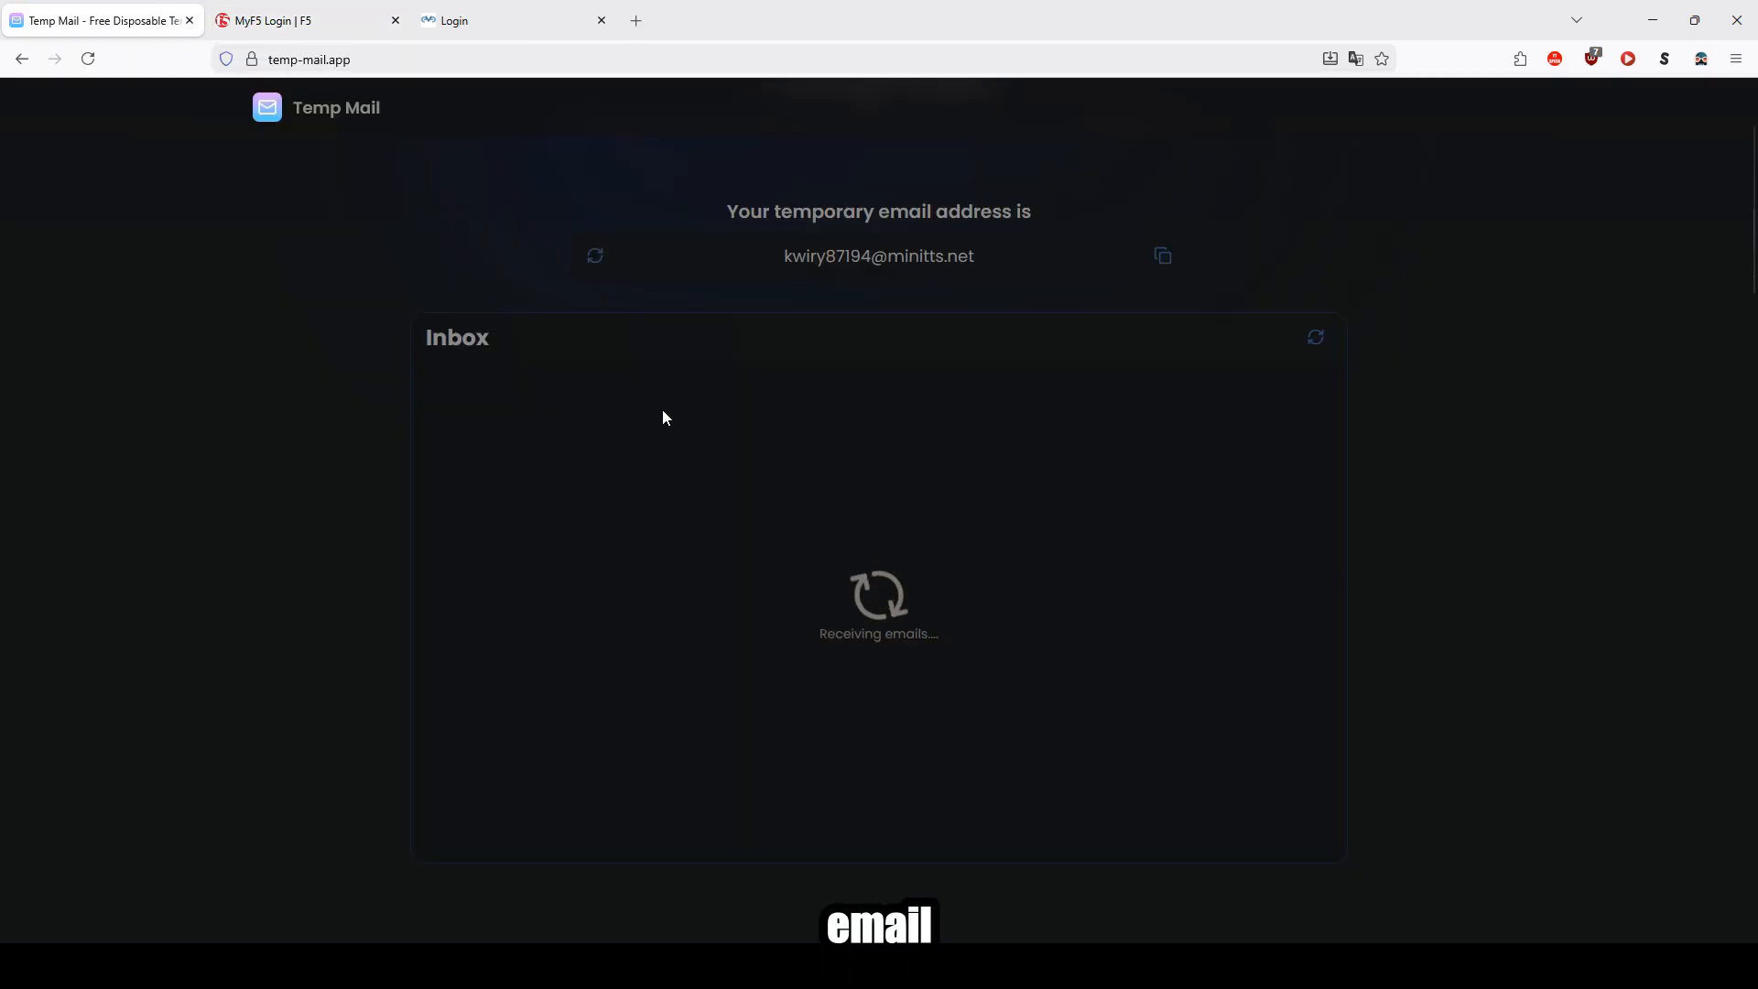
pyautogui.click(903, 456)
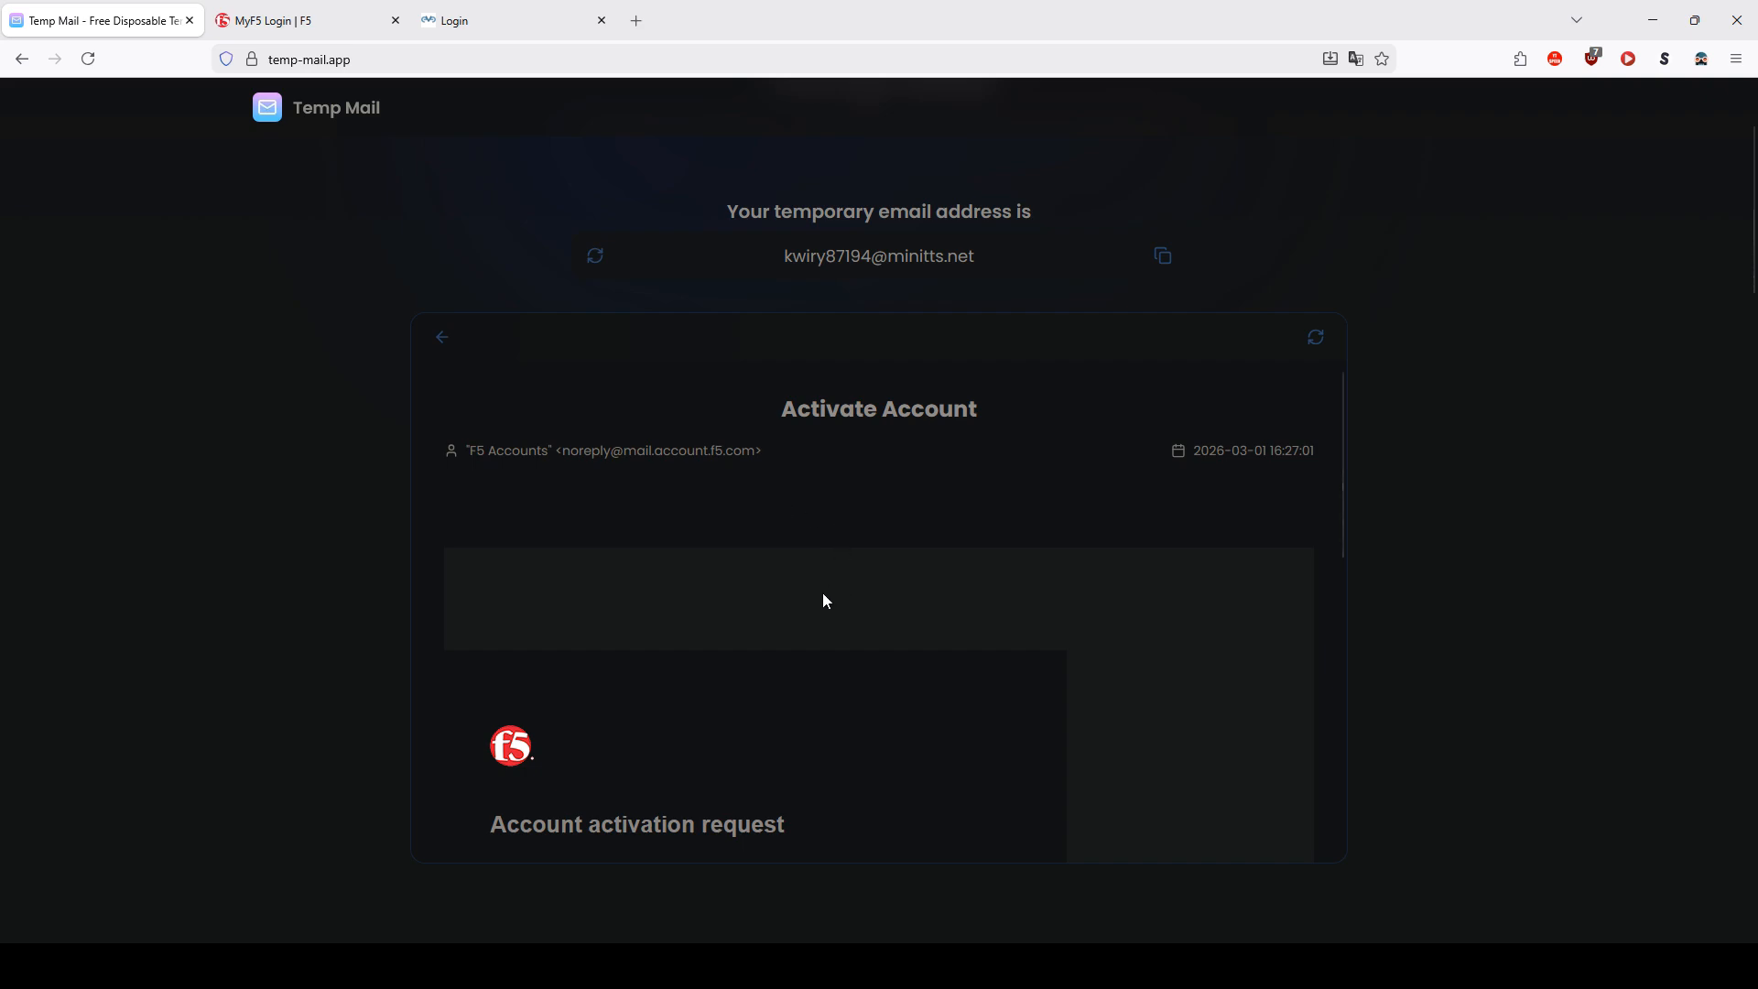
pyautogui.scroll(-6, 828, 595)
pyautogui.scroll(4, 714, 619)
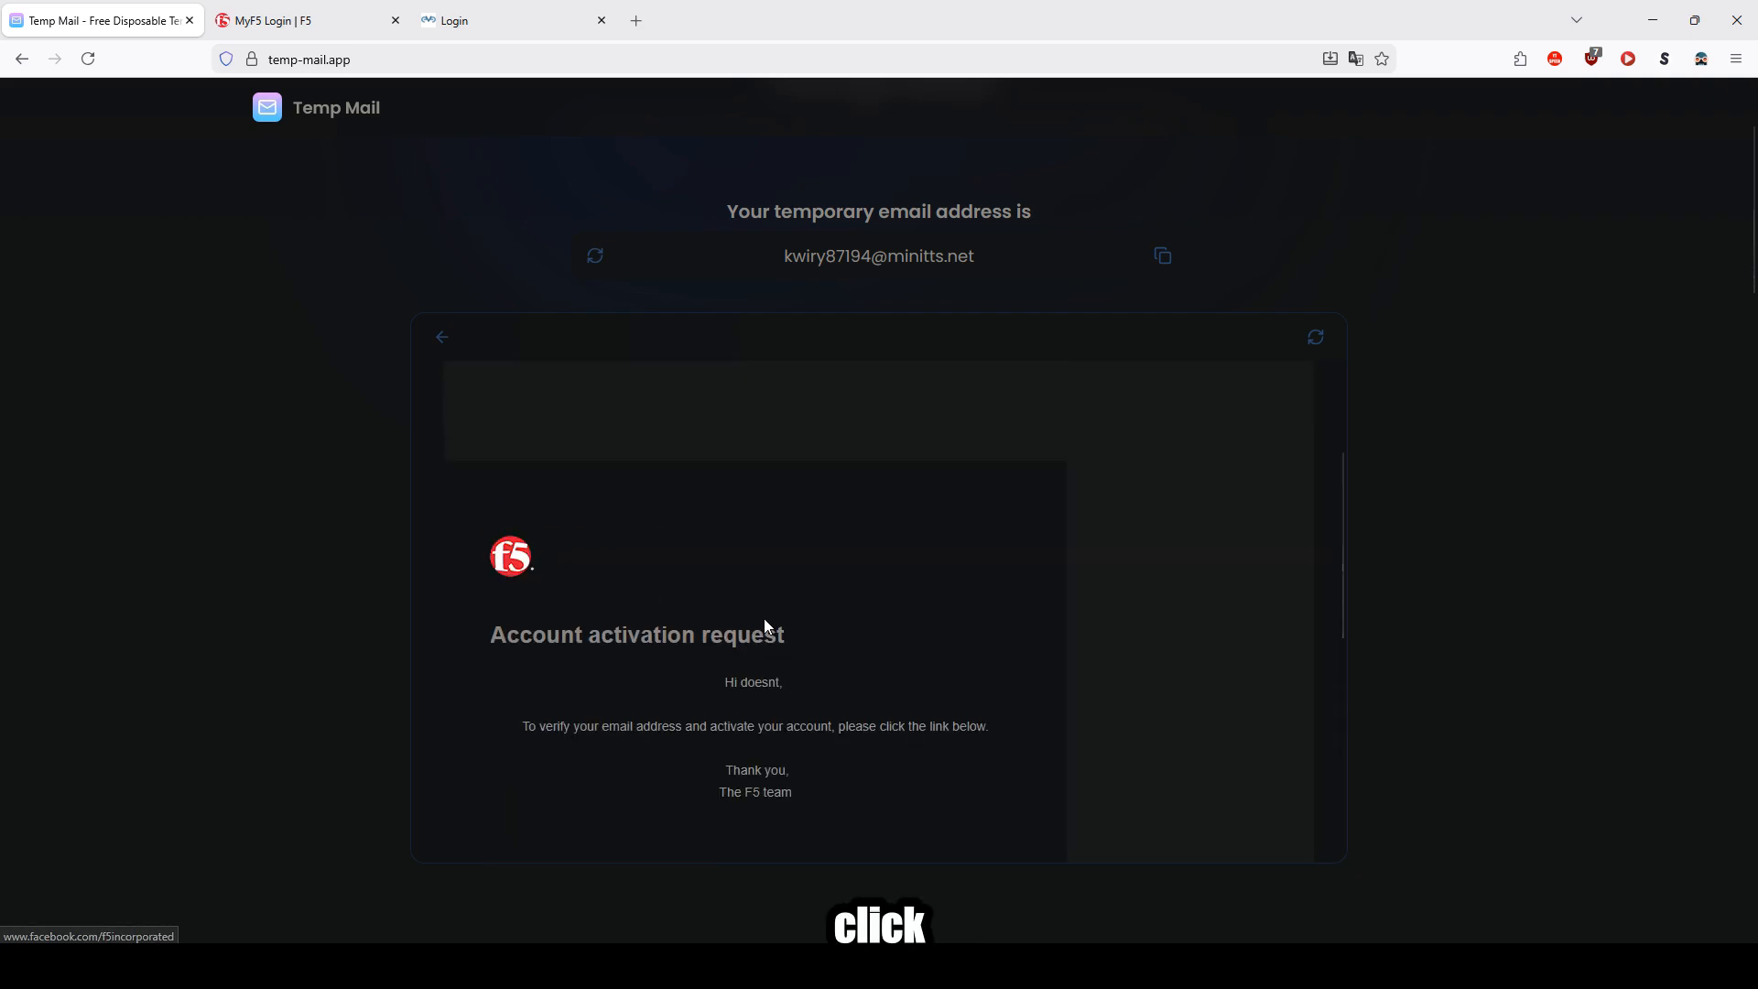
pyautogui.scroll(-3, 771, 674)
pyautogui.click(608, 641)
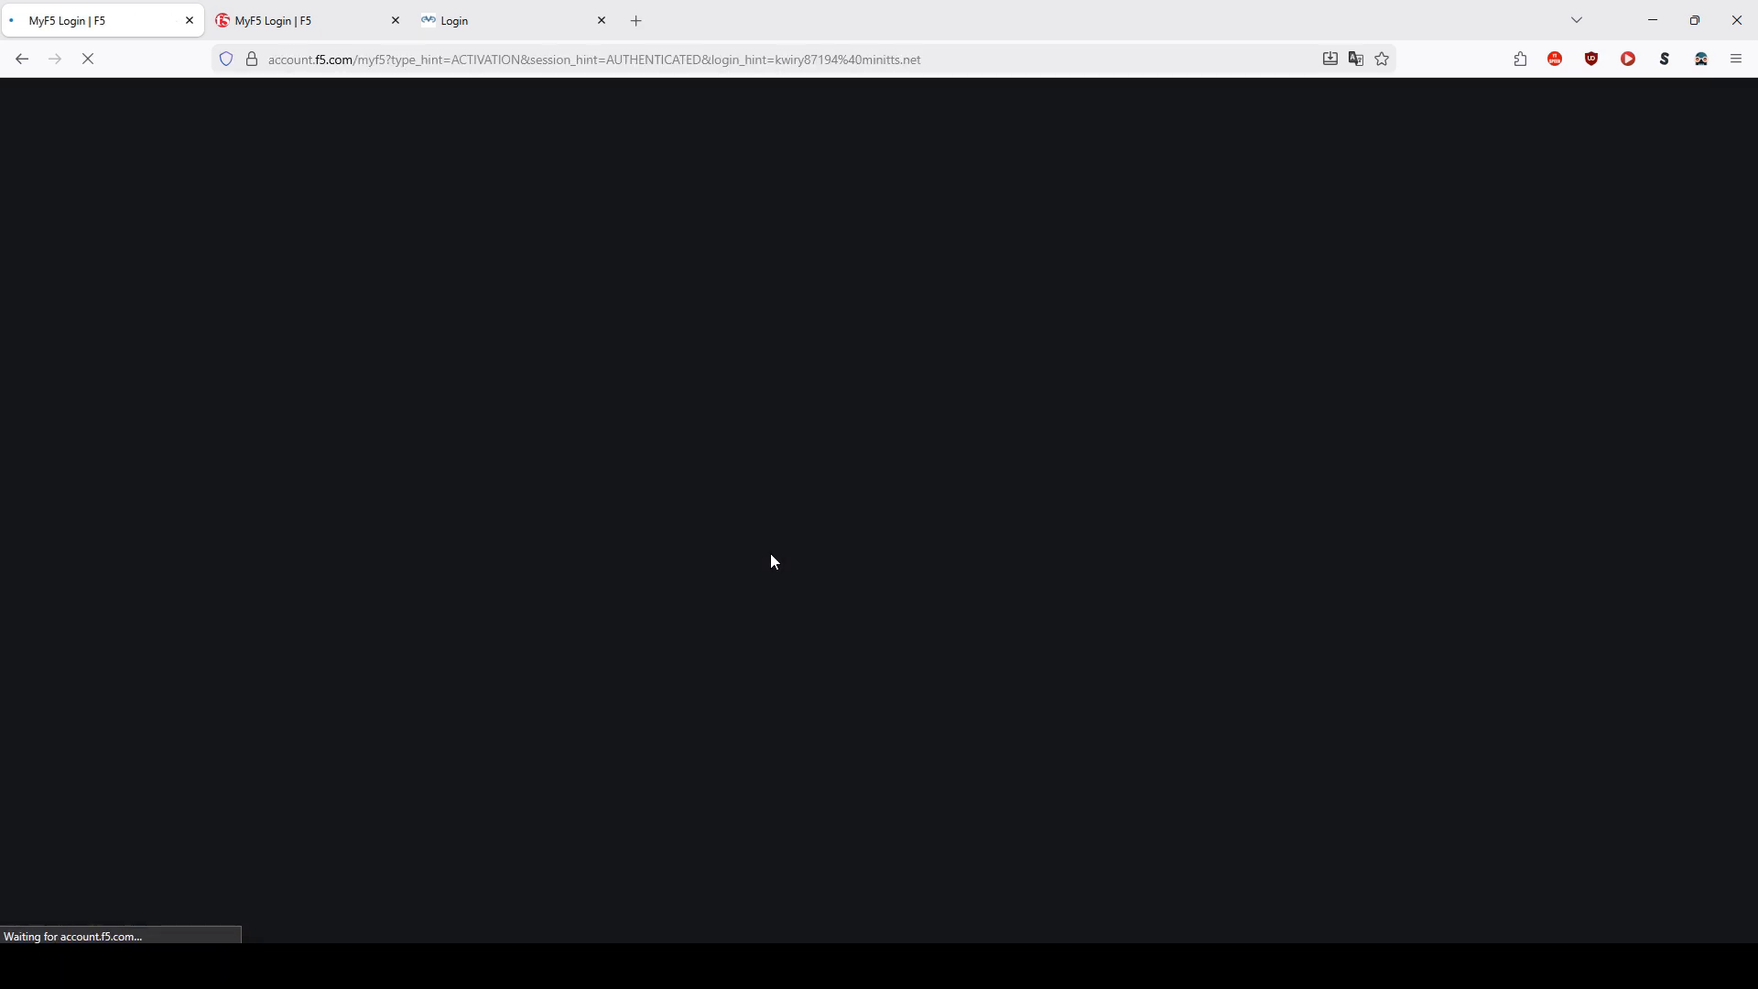
# Step: Rearrange the browser tabs and close the duplicate MyF5 login tab
pyautogui.middleClick(22, 60)
pyautogui.moveTo(302, 20); pyautogui.dragTo(101, 19)
pyautogui.click(316, 21)
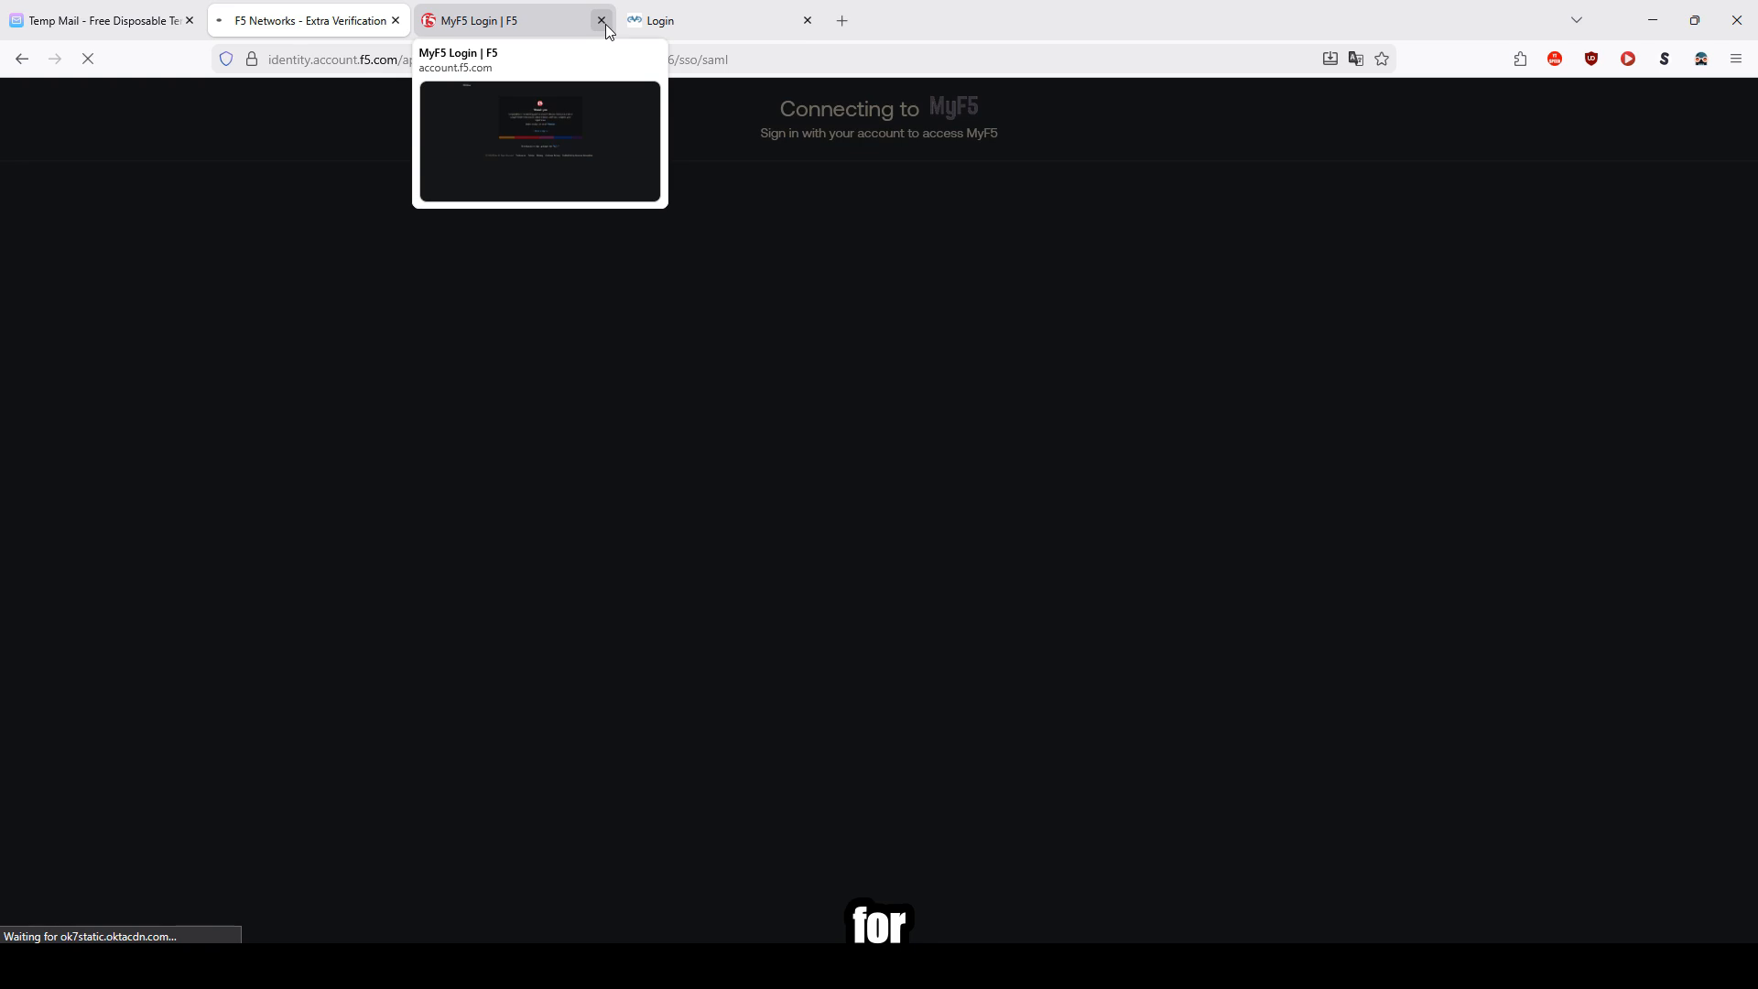
pyautogui.click(602, 20)
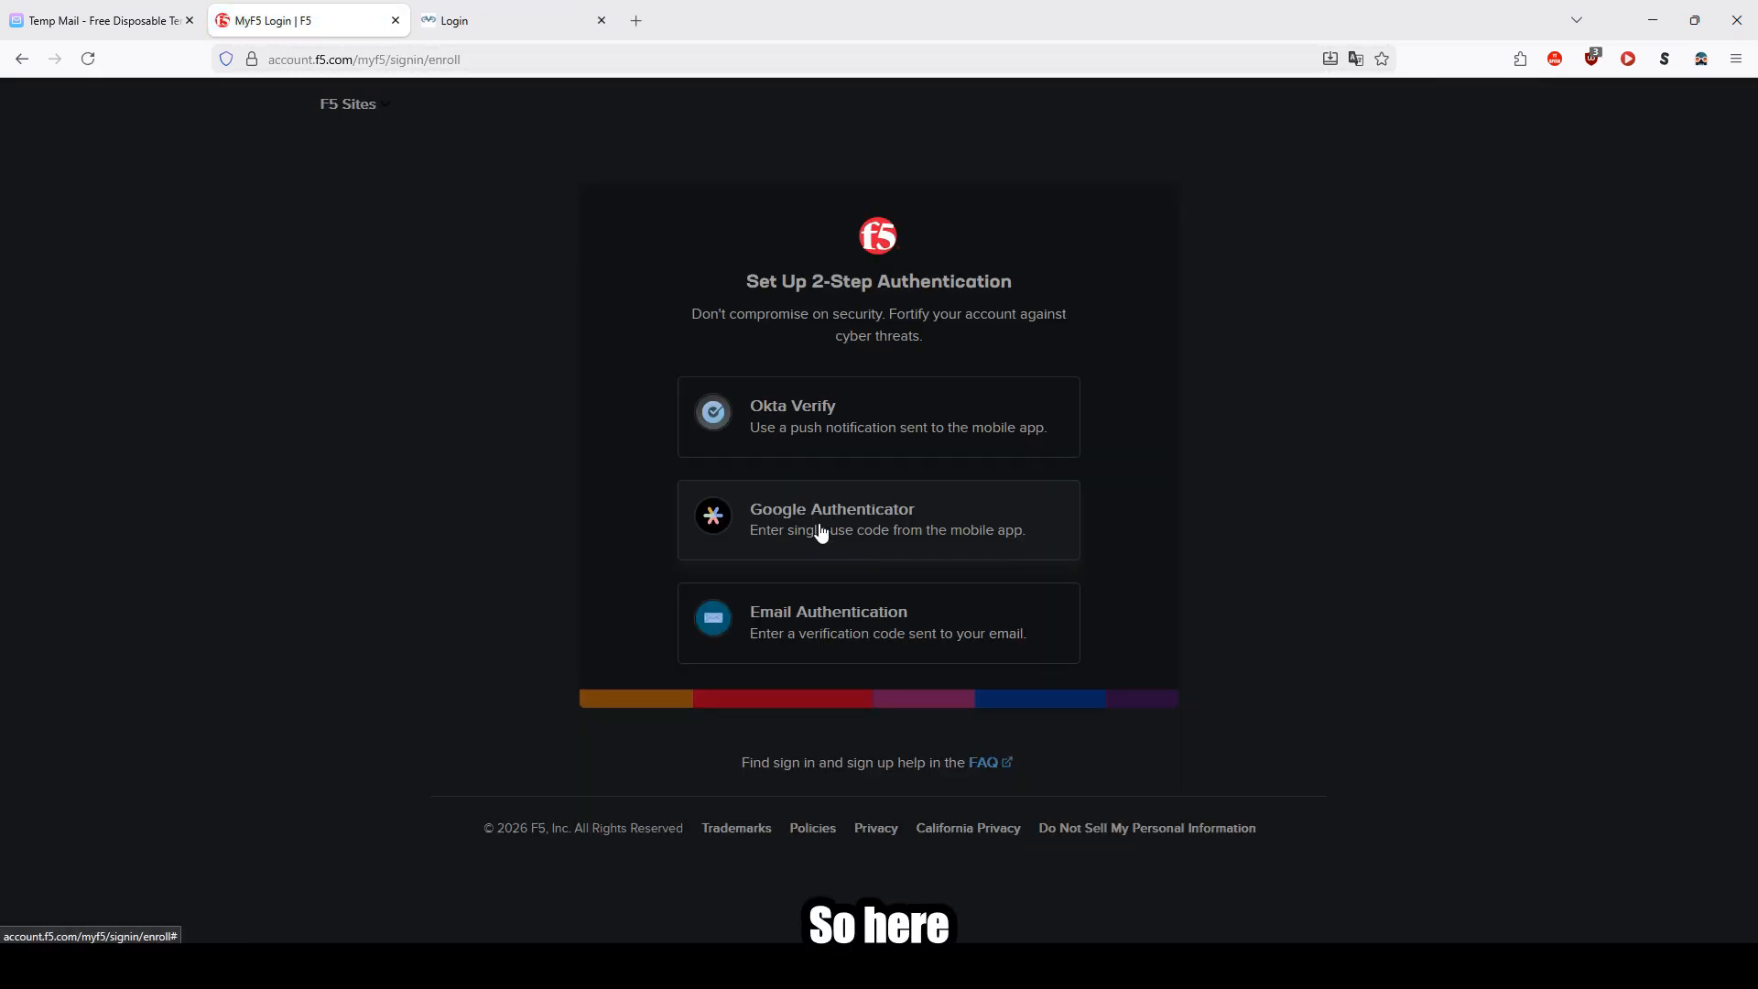
# Step: Choose Email Authentication for 2-step setup and copy the one-time verification code from the confirmation email
pyautogui.click(933, 612)
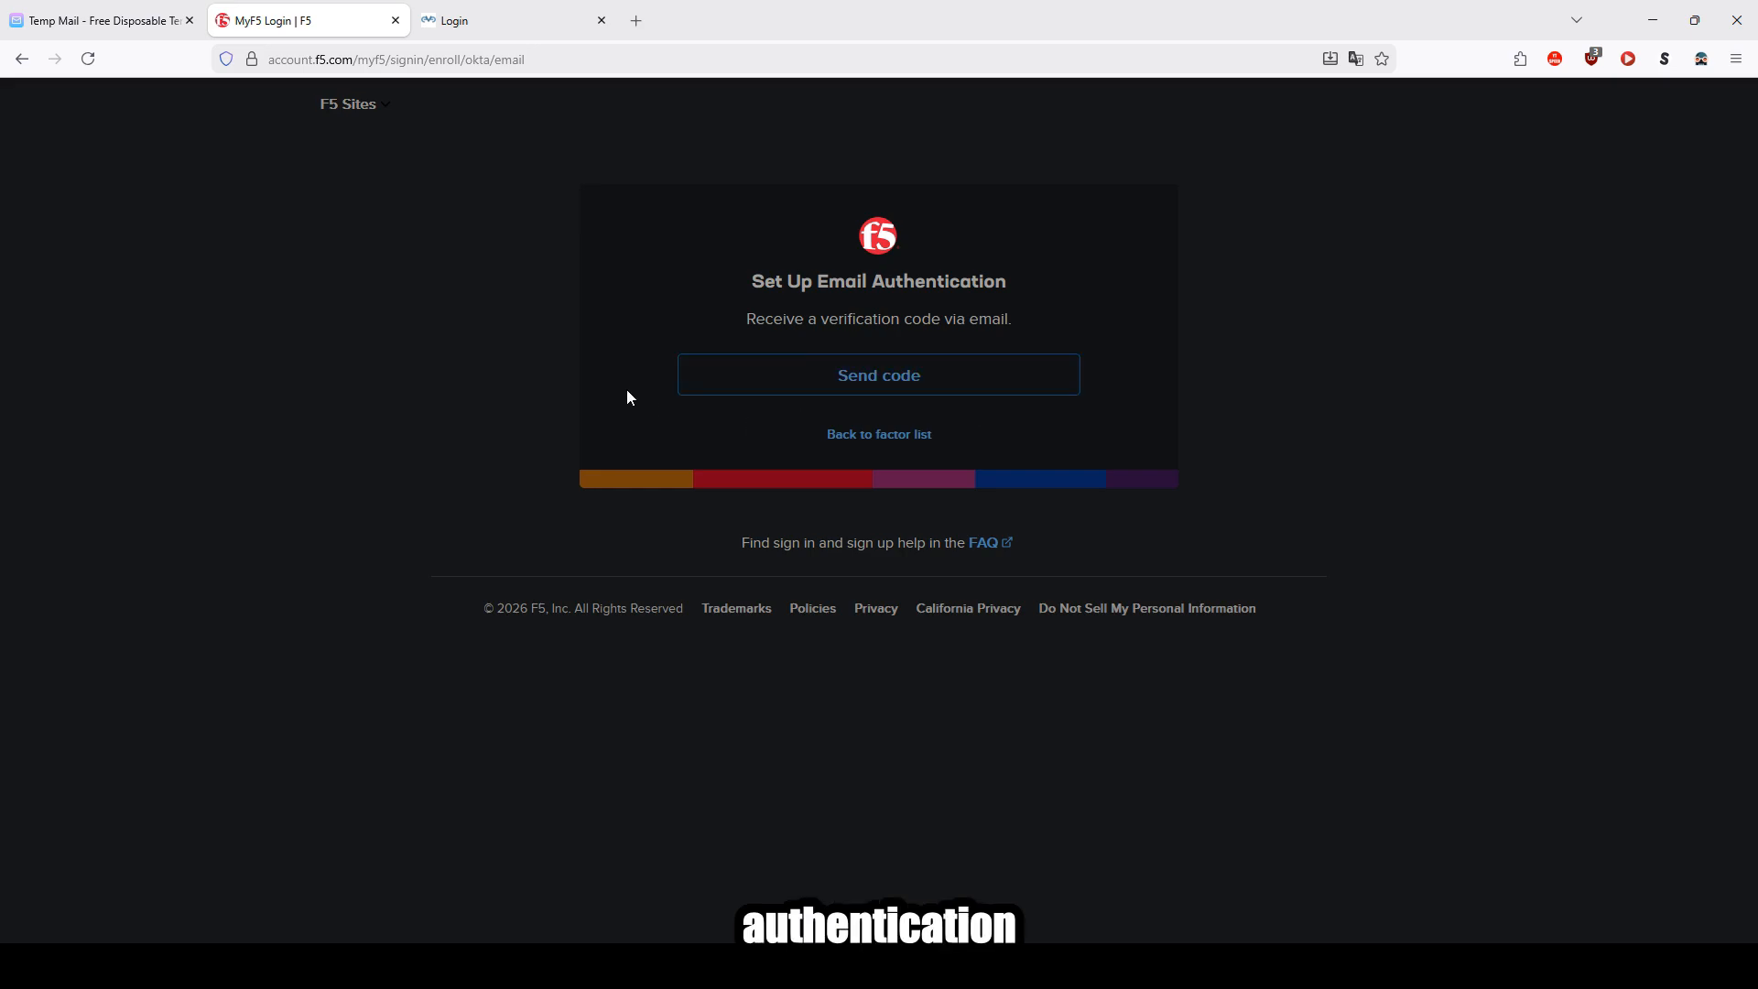
pyautogui.click(83, 19)
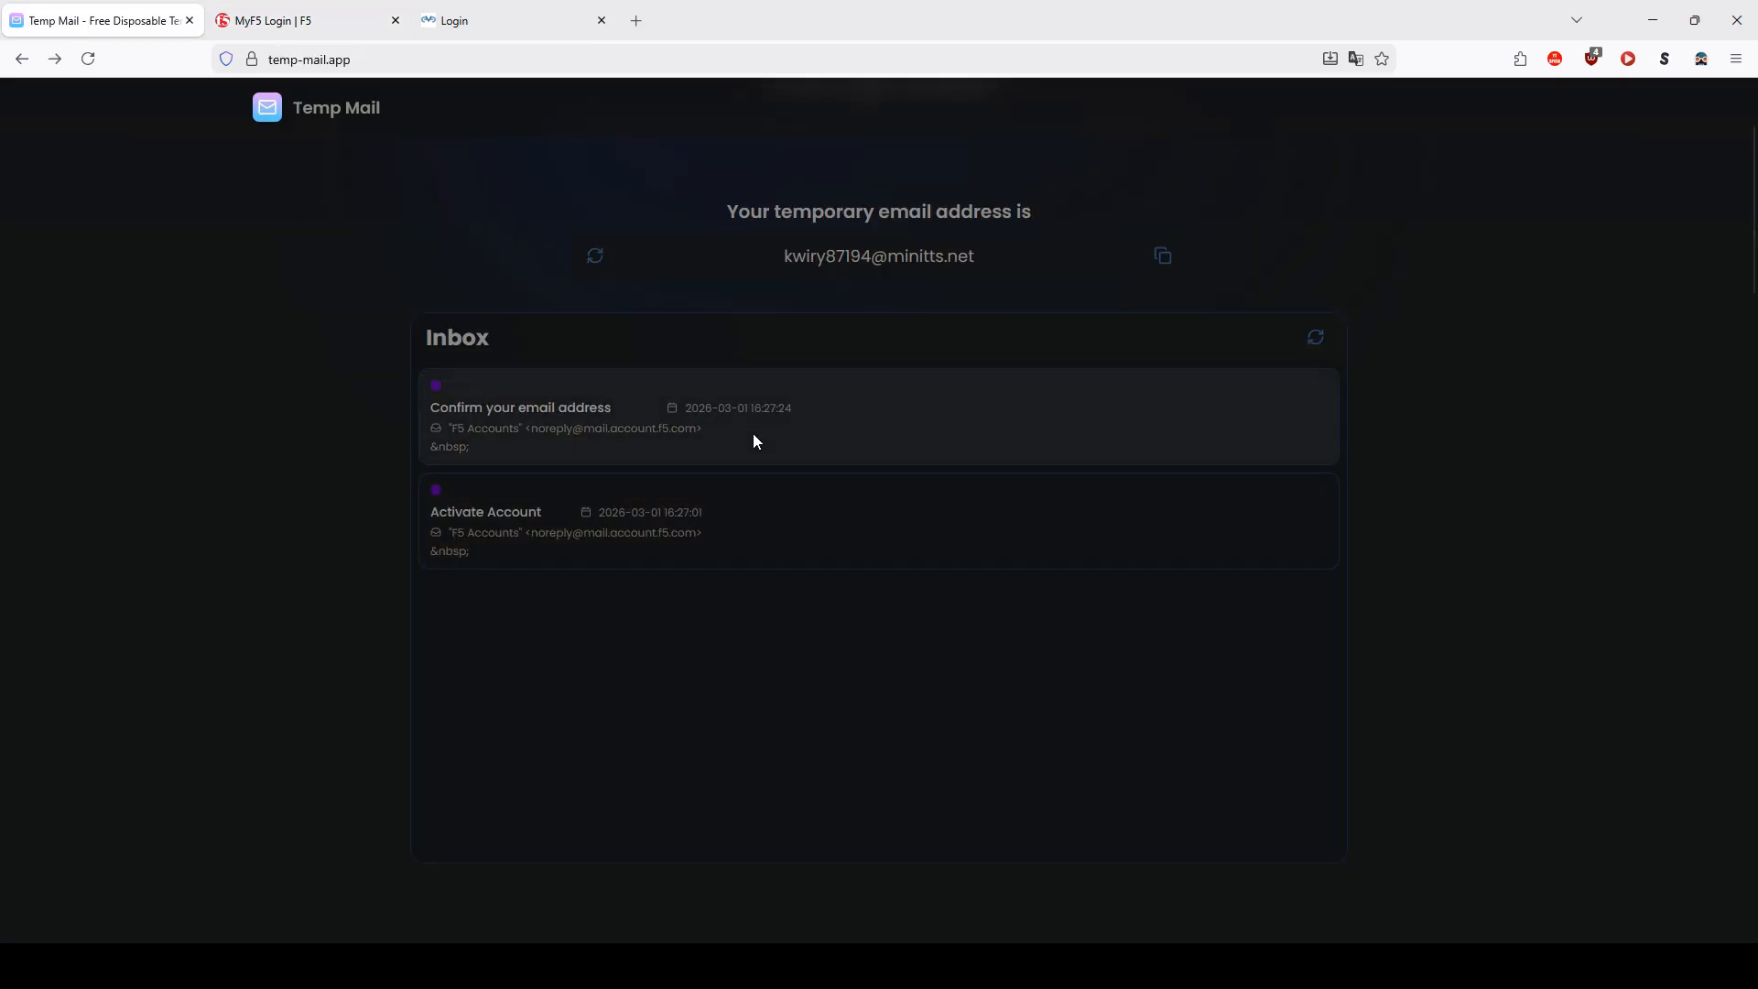
pyautogui.click(752, 441)
pyautogui.scroll(-4, 760, 513)
pyautogui.doubleClick(765, 625)
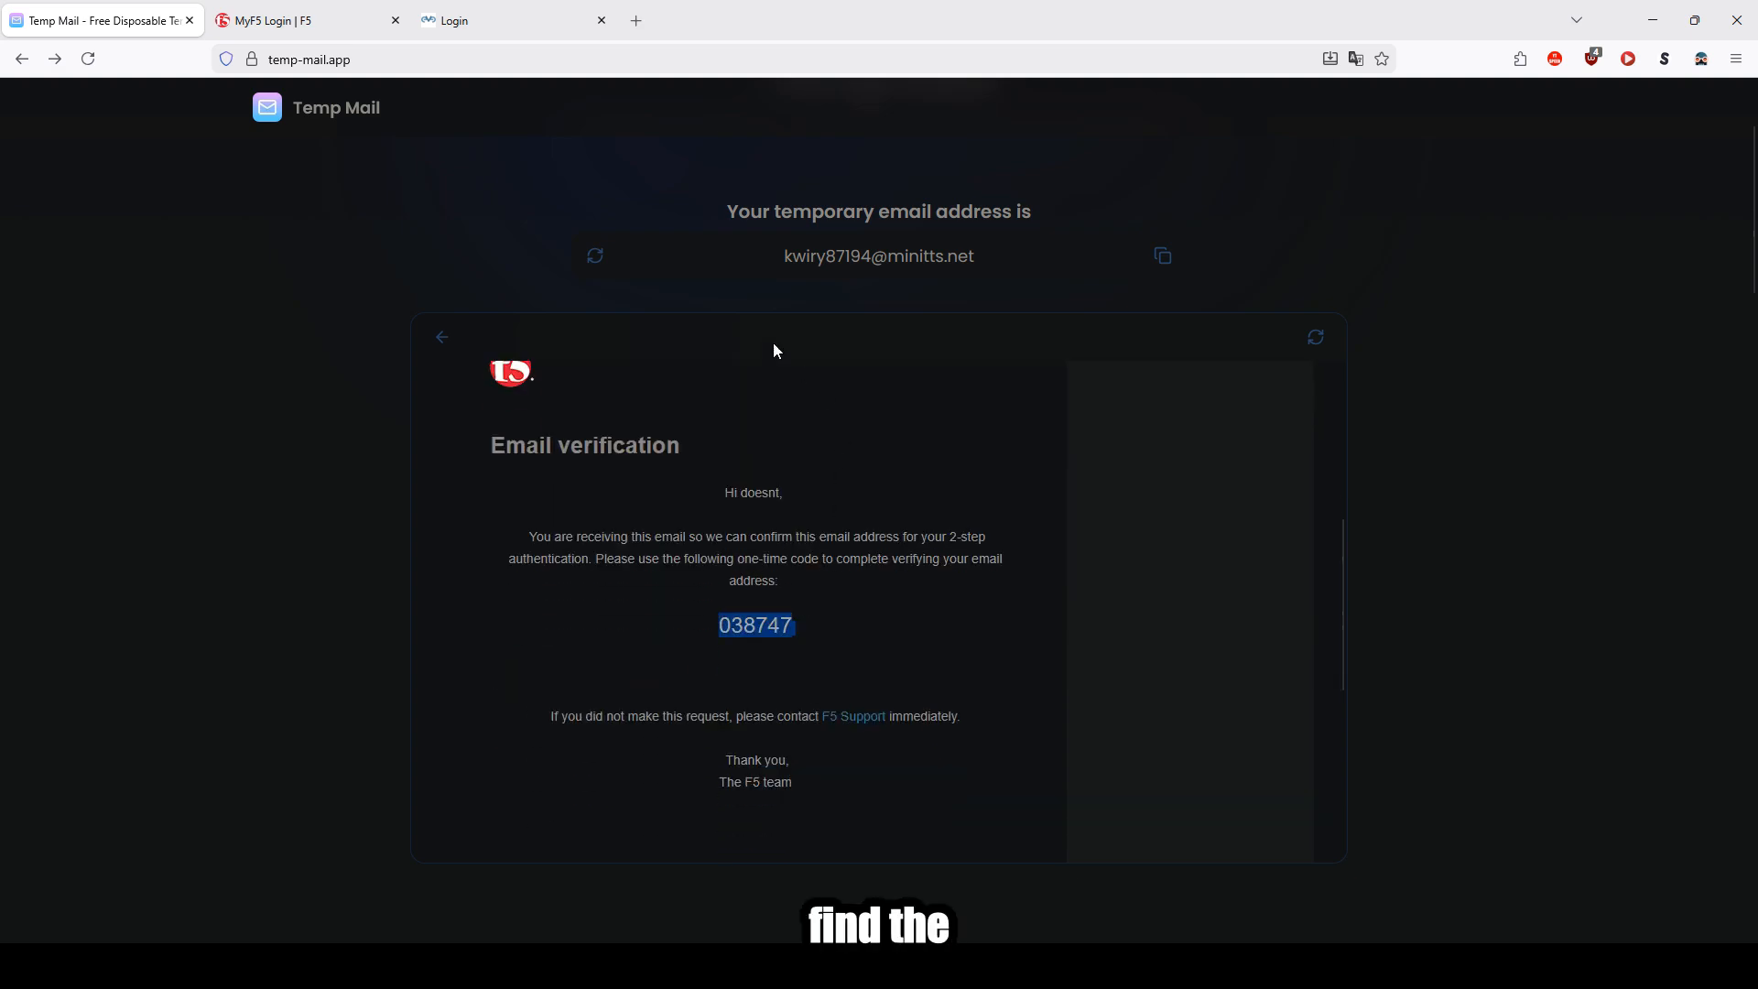
pyautogui.hotkey('ctrl', 'c')
# Step: Paste the verification code into the 2-step form, verify it, and finish the setup
pyautogui.click(274, 20)
pyautogui.hotkey('ctrl', 'v')
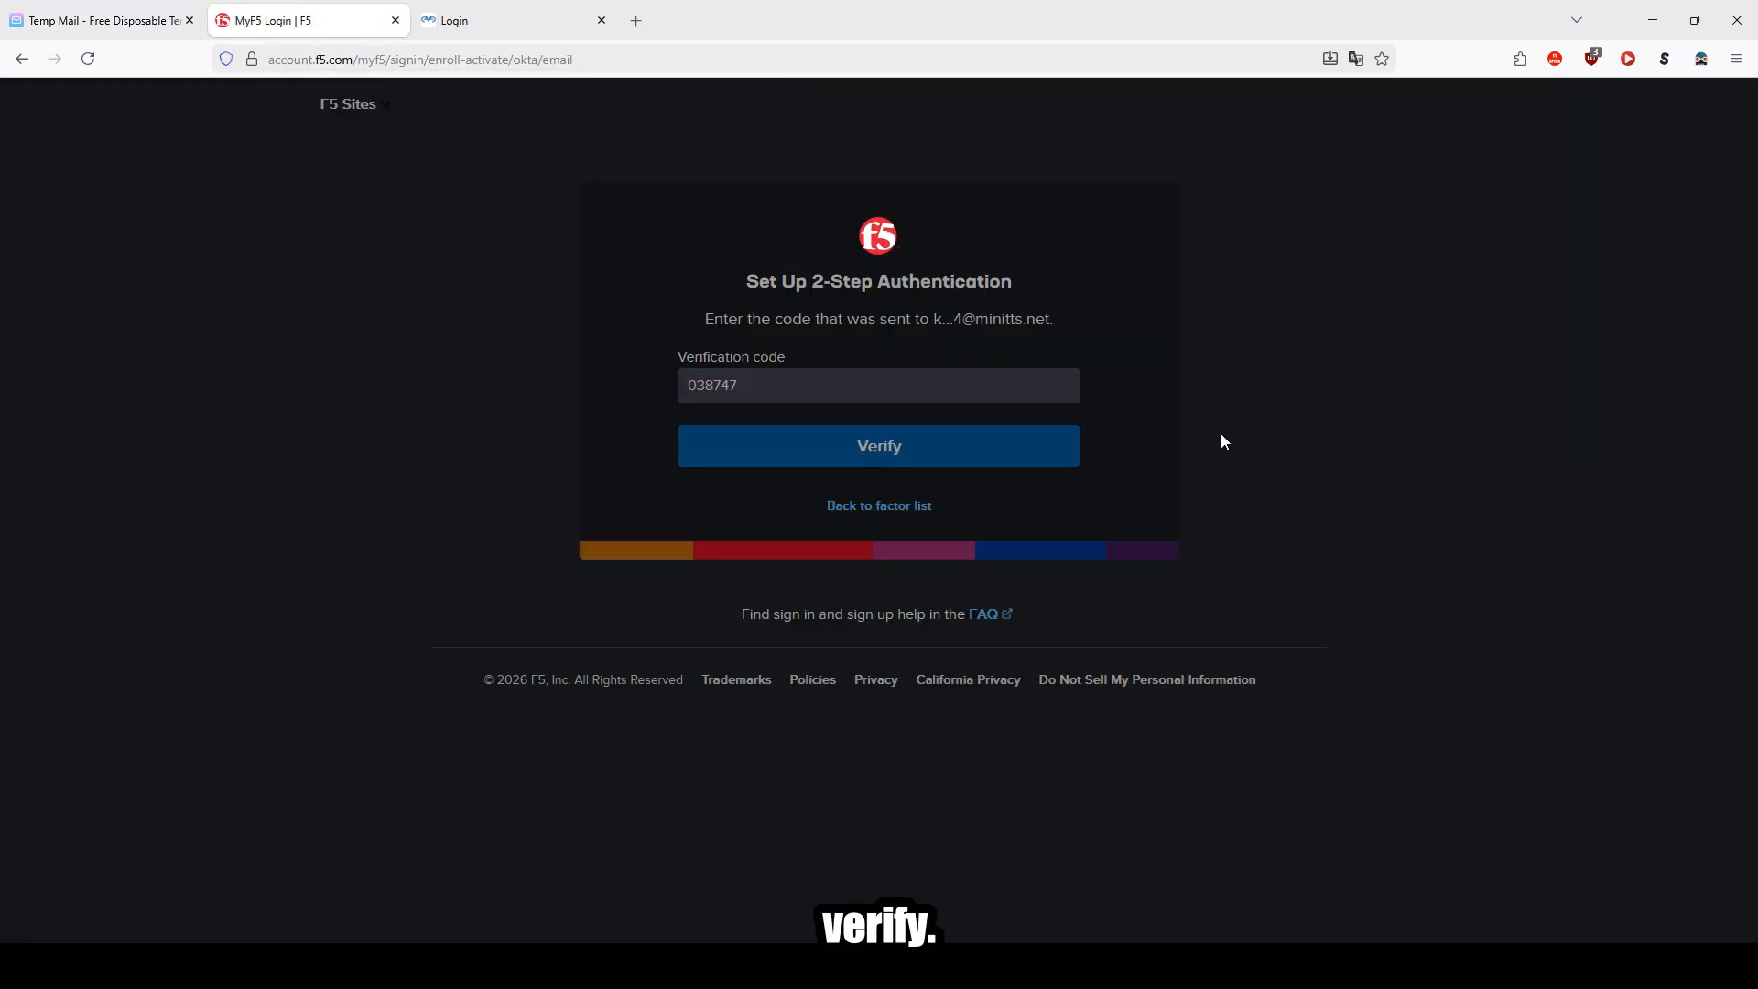
pyautogui.press('Return')
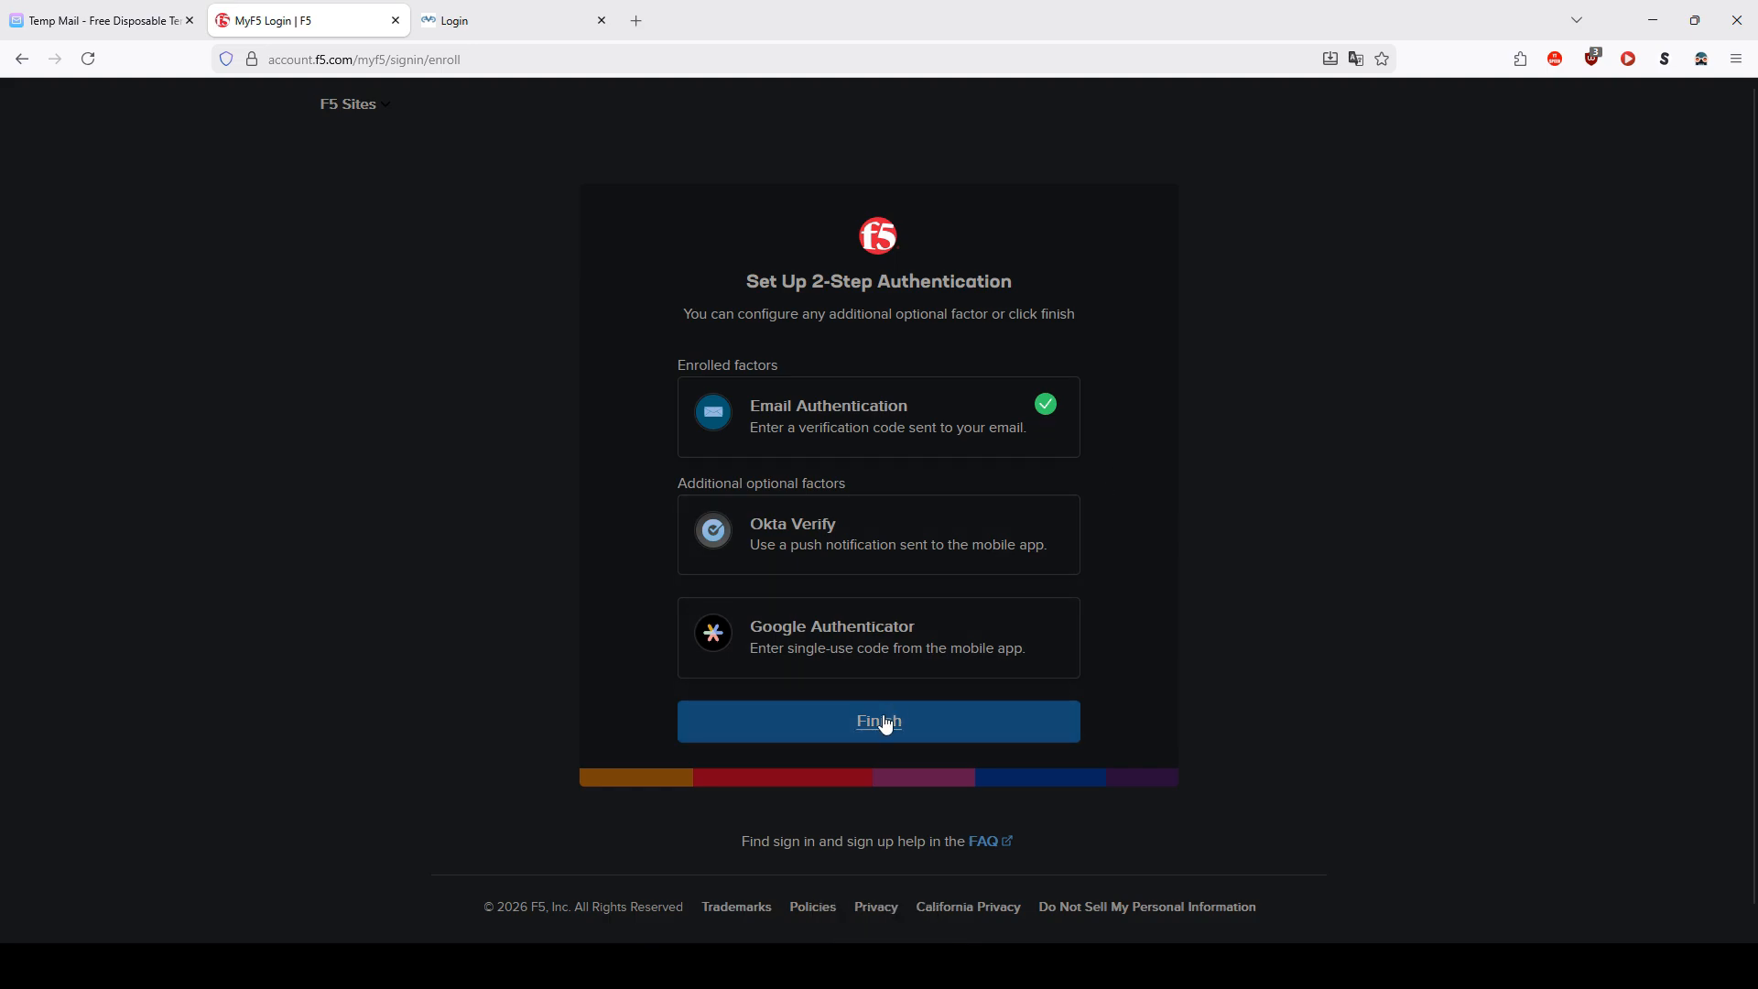
pyautogui.click(882, 722)
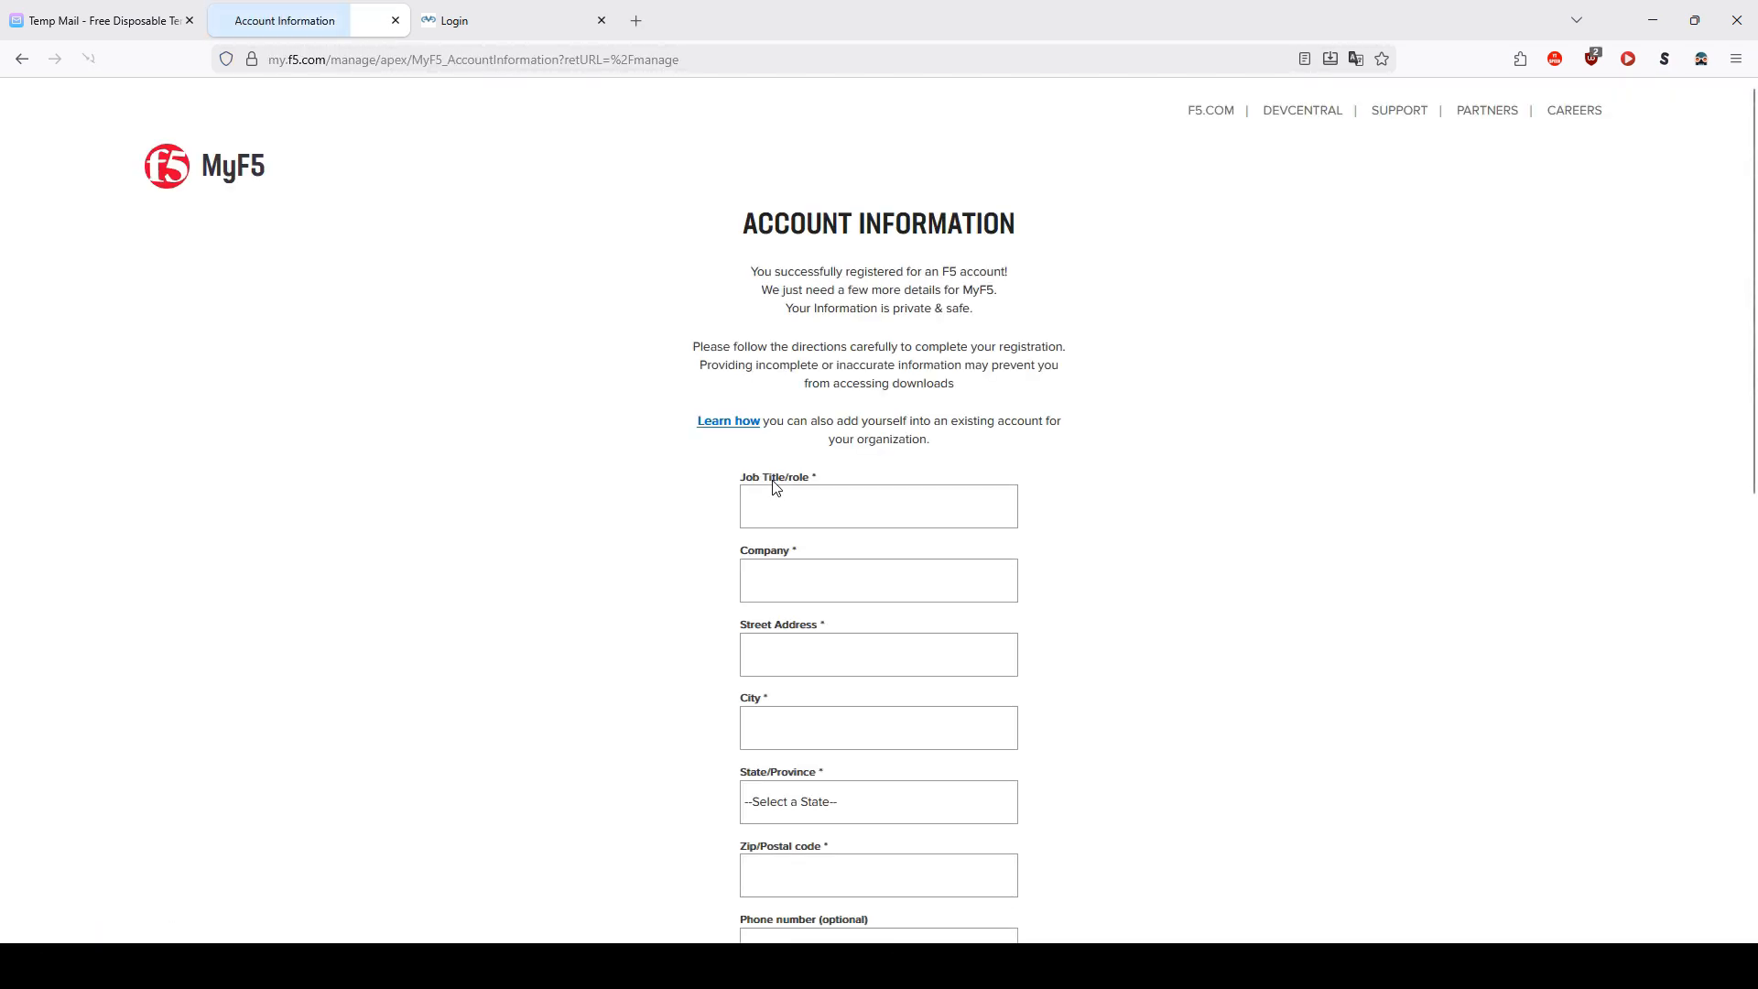
# Step: Fill in Job Title/role safd, Company afdfa, and Street Address dsf on the account information form
pyautogui.click(811, 510)
pyautogui.write('safd')
pyautogui.click(812, 581)
pyautogui.write('afdfa')
pyautogui.click(833, 660)
pyautogui.write('sdf')
# Step: Set City to DSFS, State/Province to Alaska, and Zip/Postal code to dffdFS
pyautogui.scroll(-3, 915, 641)
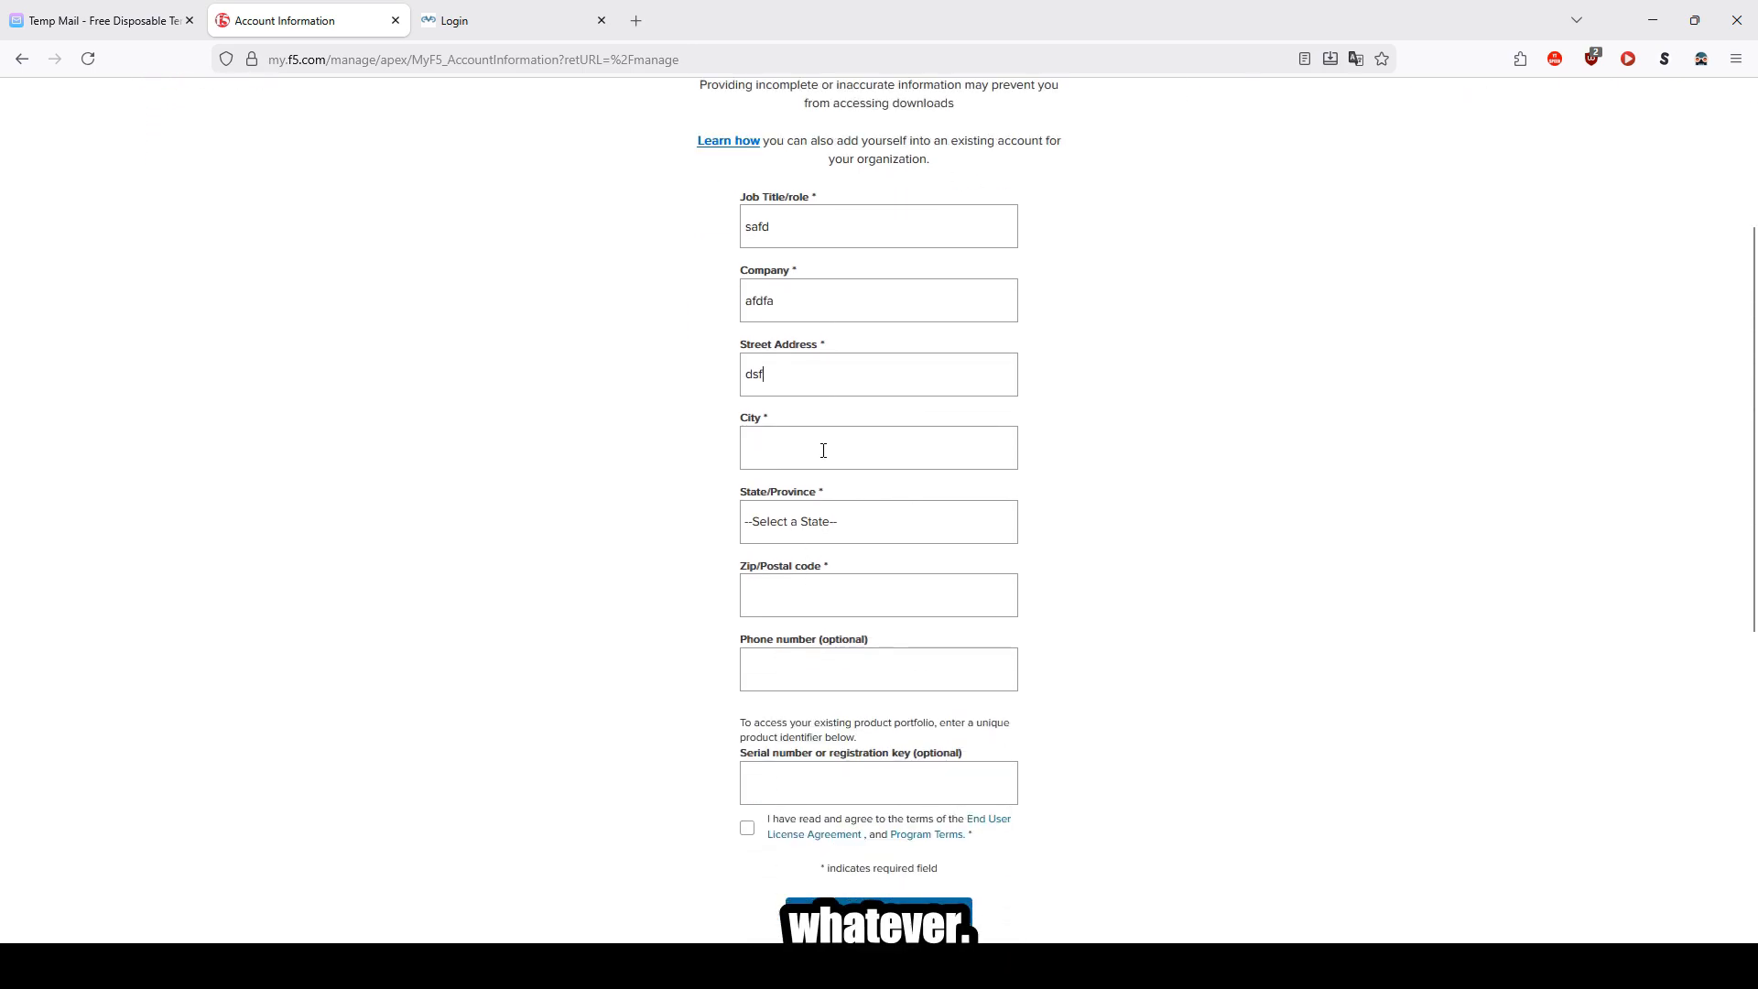
pyautogui.click(820, 452)
pyautogui.write('sfdfs')
pyautogui.click(833, 530)
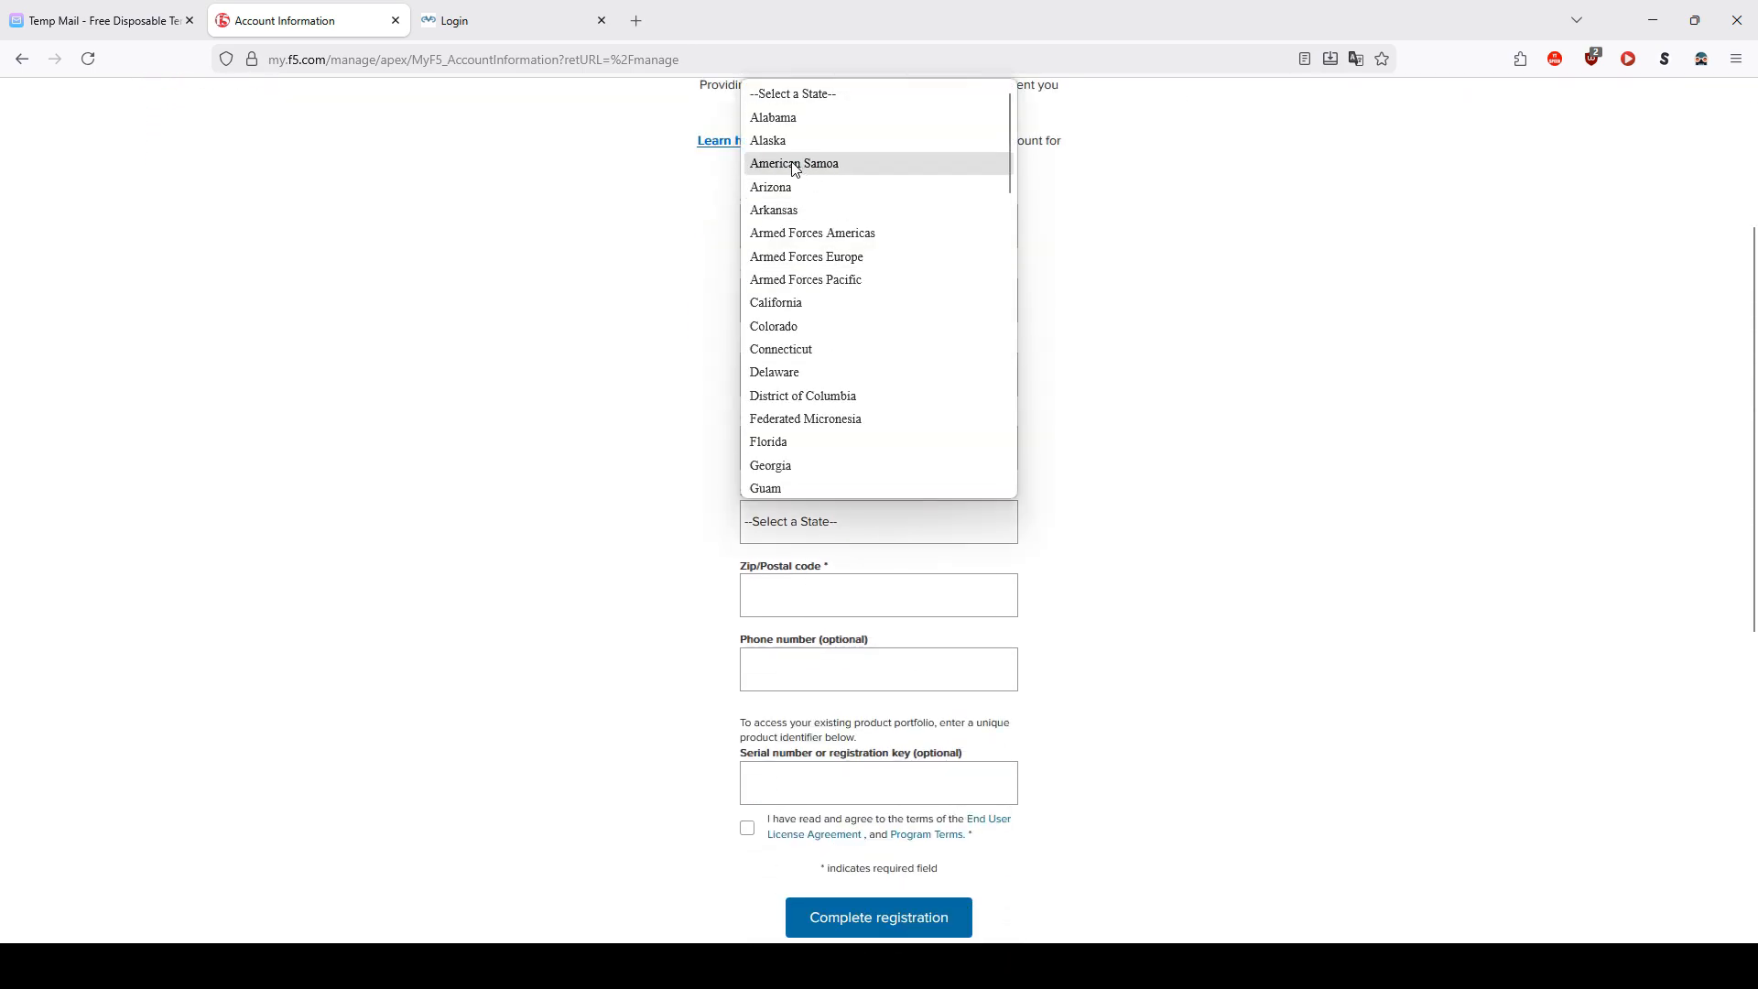
pyautogui.click(777, 140)
pyautogui.click(851, 592)
pyautogui.write('dffdFS')
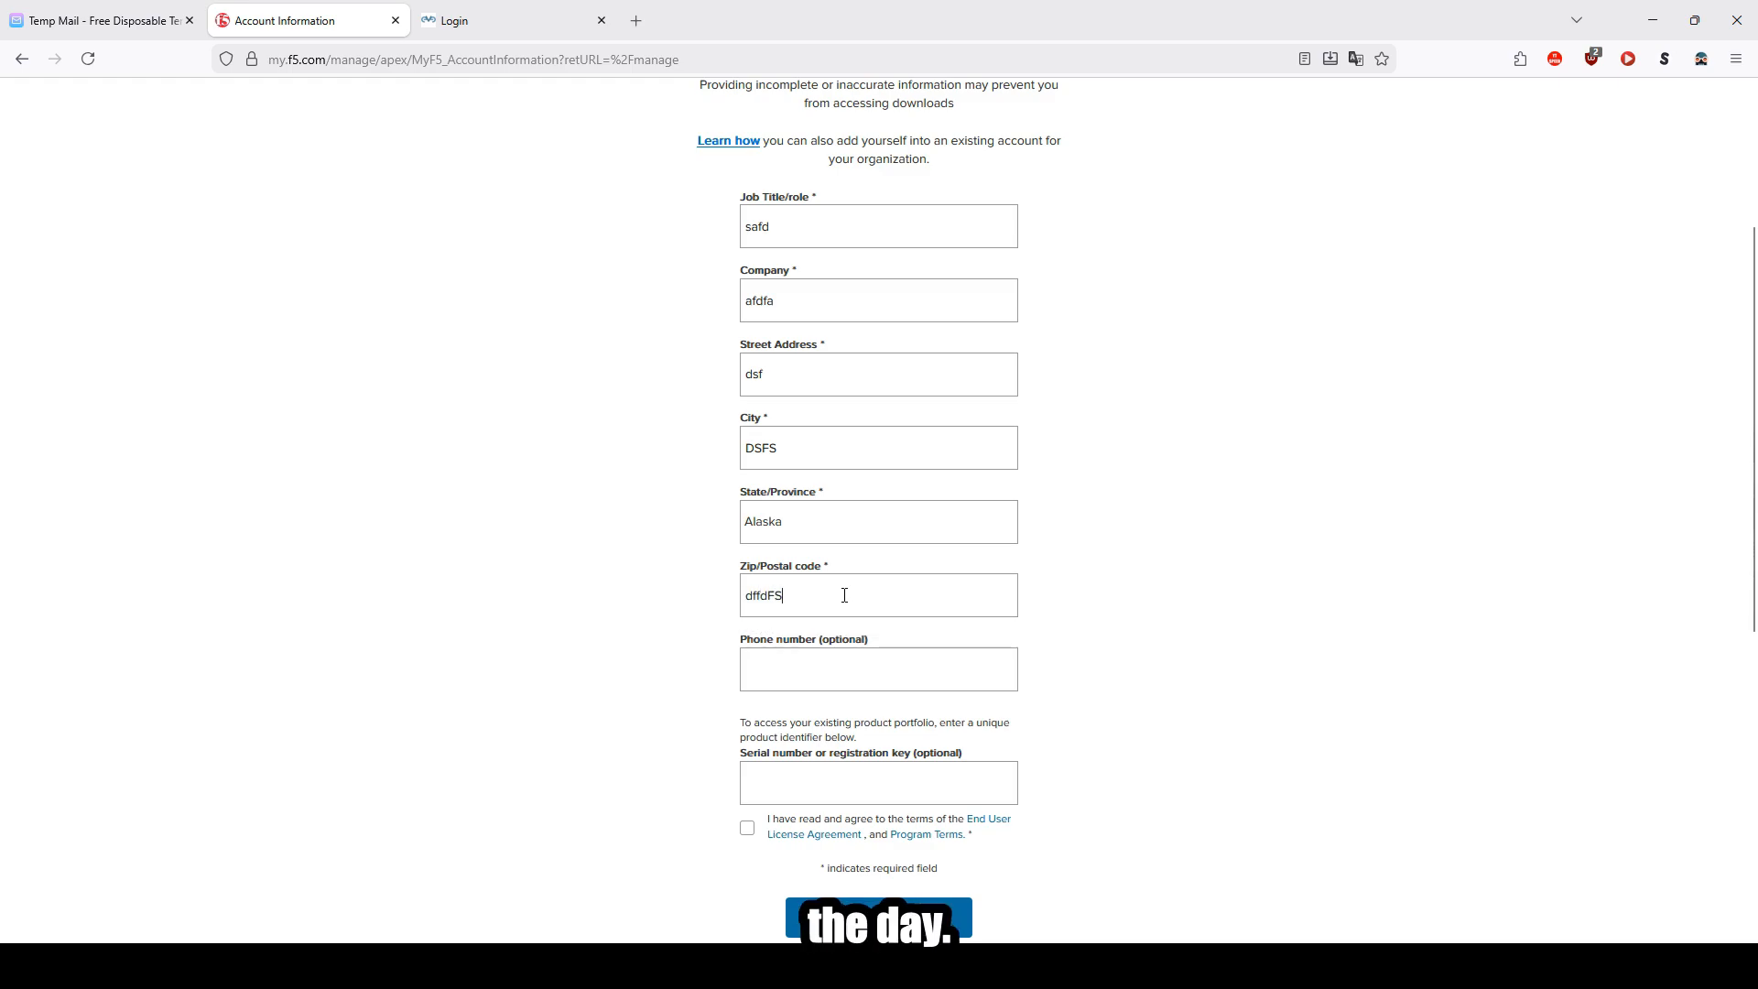
# Step: Accept the End User License Agreement and Program Terms and complete the registration
pyautogui.click(835, 673)
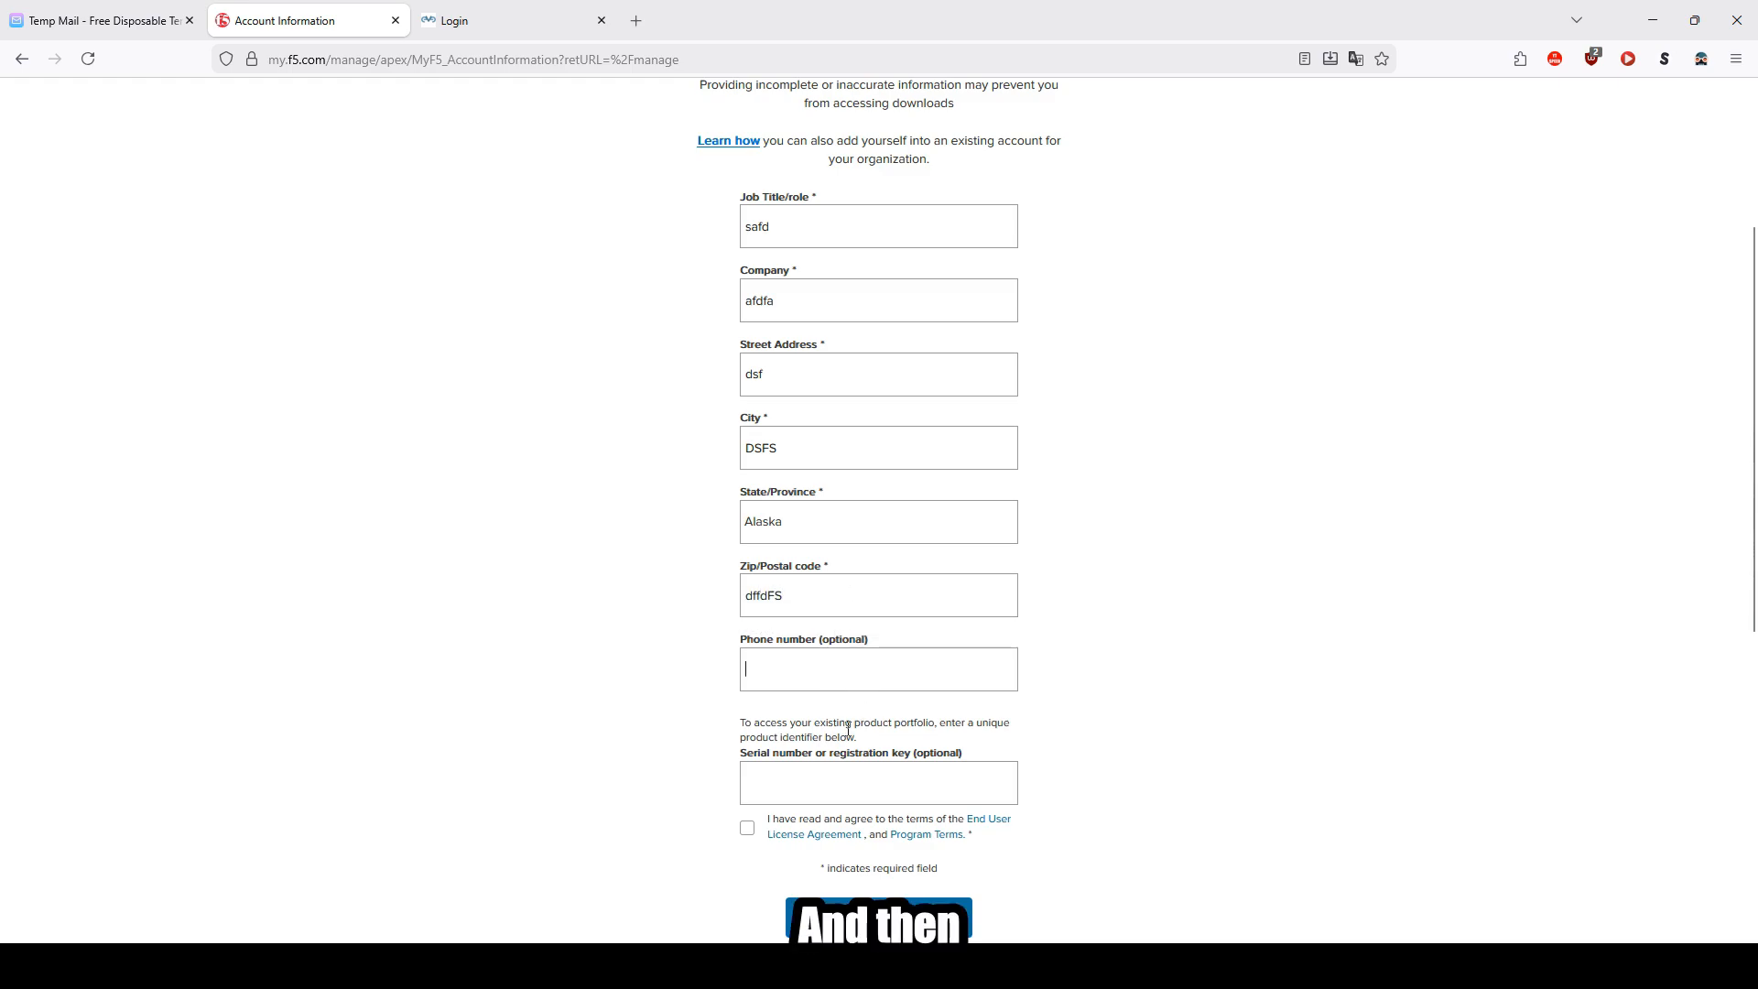
pyautogui.scroll(-1, 765, 759)
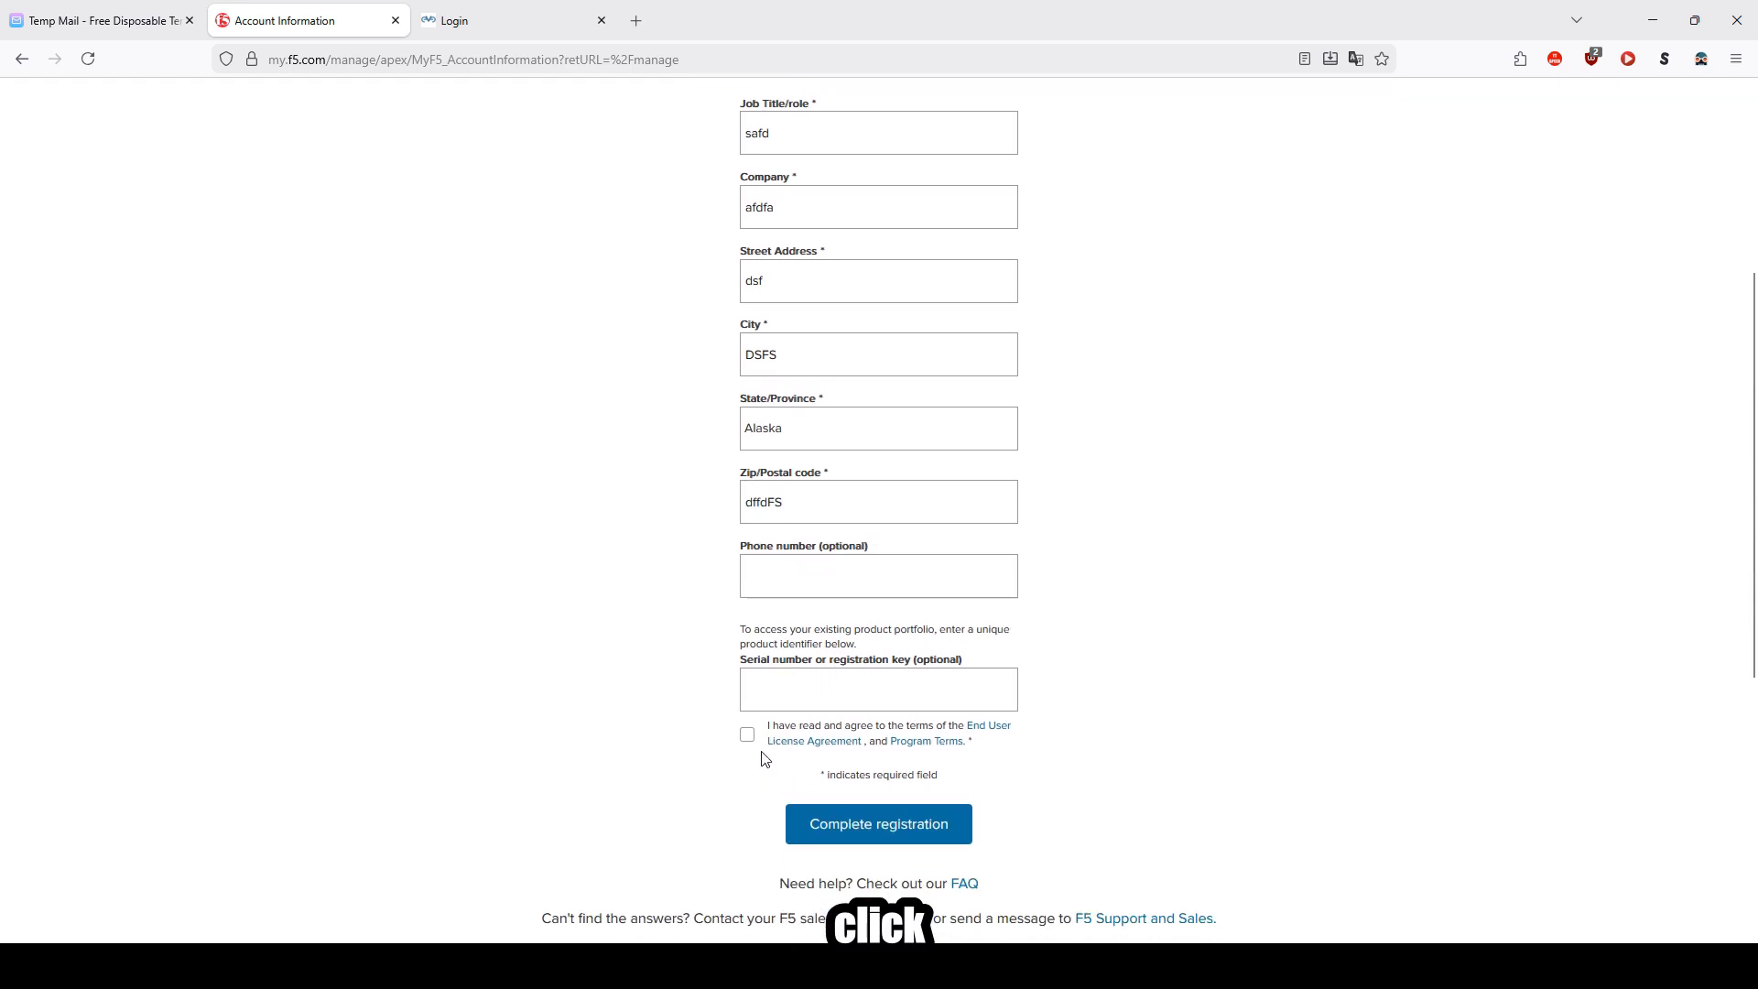
pyautogui.click(863, 840)
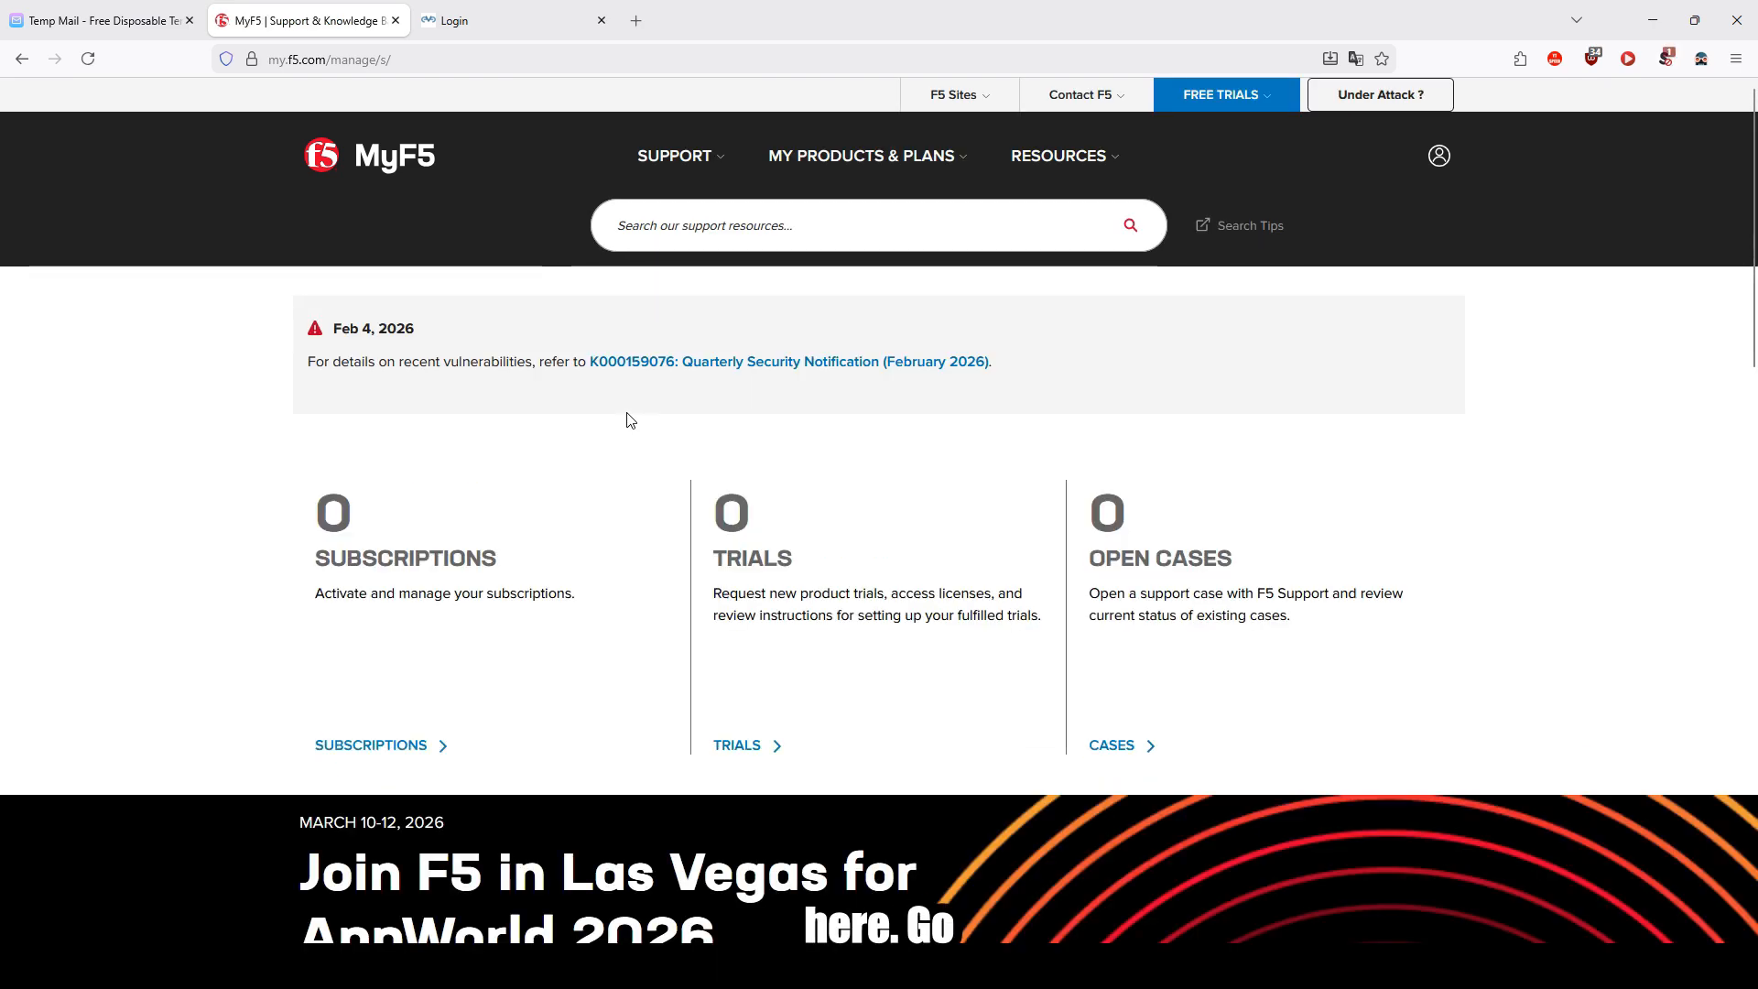
# Step: Open the Trials section from the MyF5 dashboard
pyautogui.scroll(-8, 630, 421)
pyautogui.scroll(8, 608, 553)
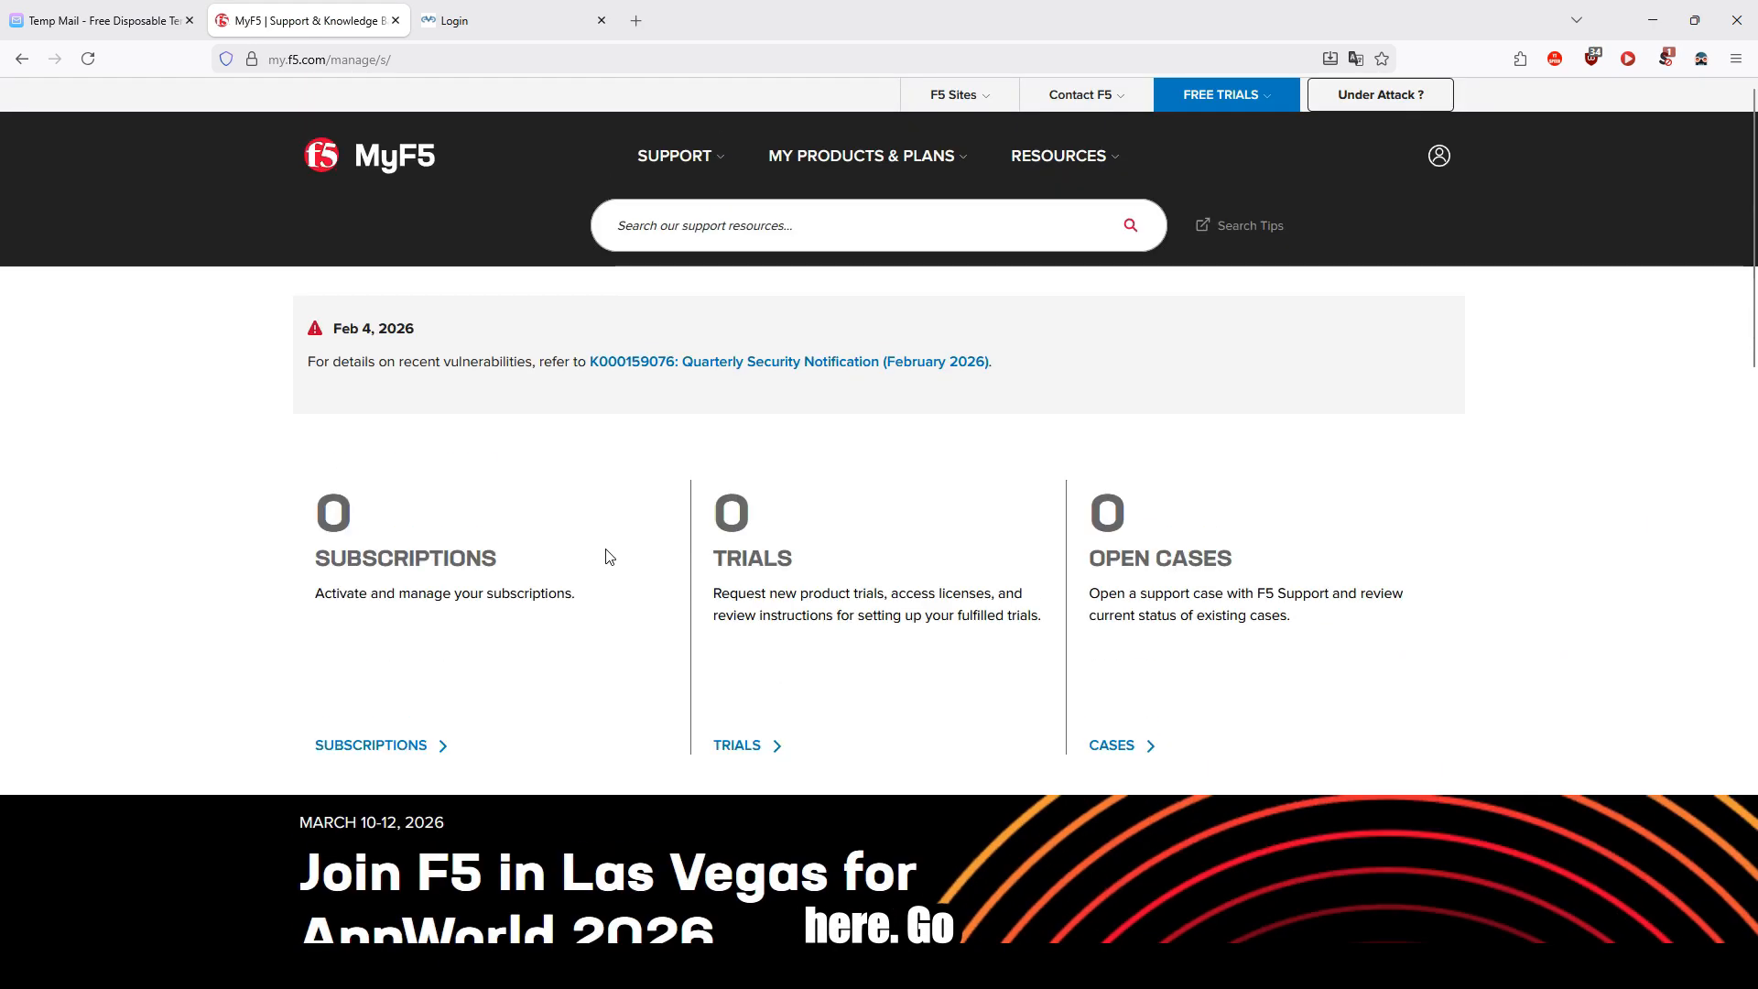
pyautogui.click(747, 756)
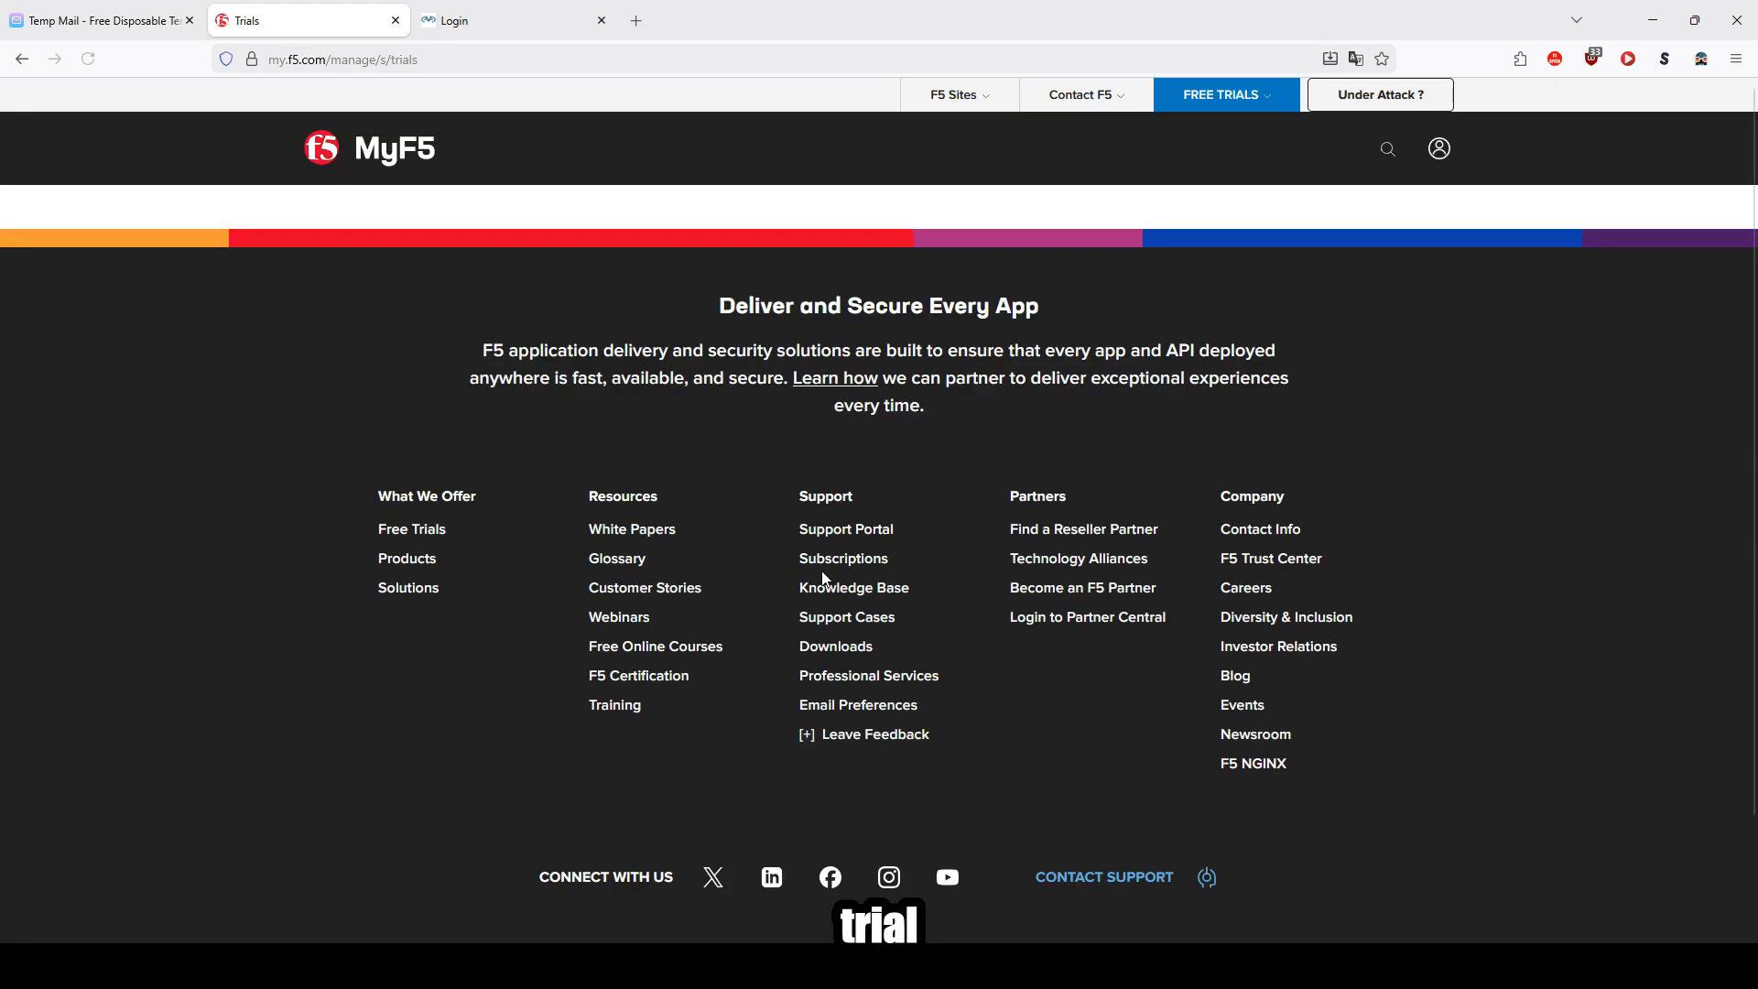
# Step: Start the BIG-IP VE & BIG-IQ VE free trial, declaring no government-entity download in Export Compliance, and save
pyautogui.scroll(-3, 824, 579)
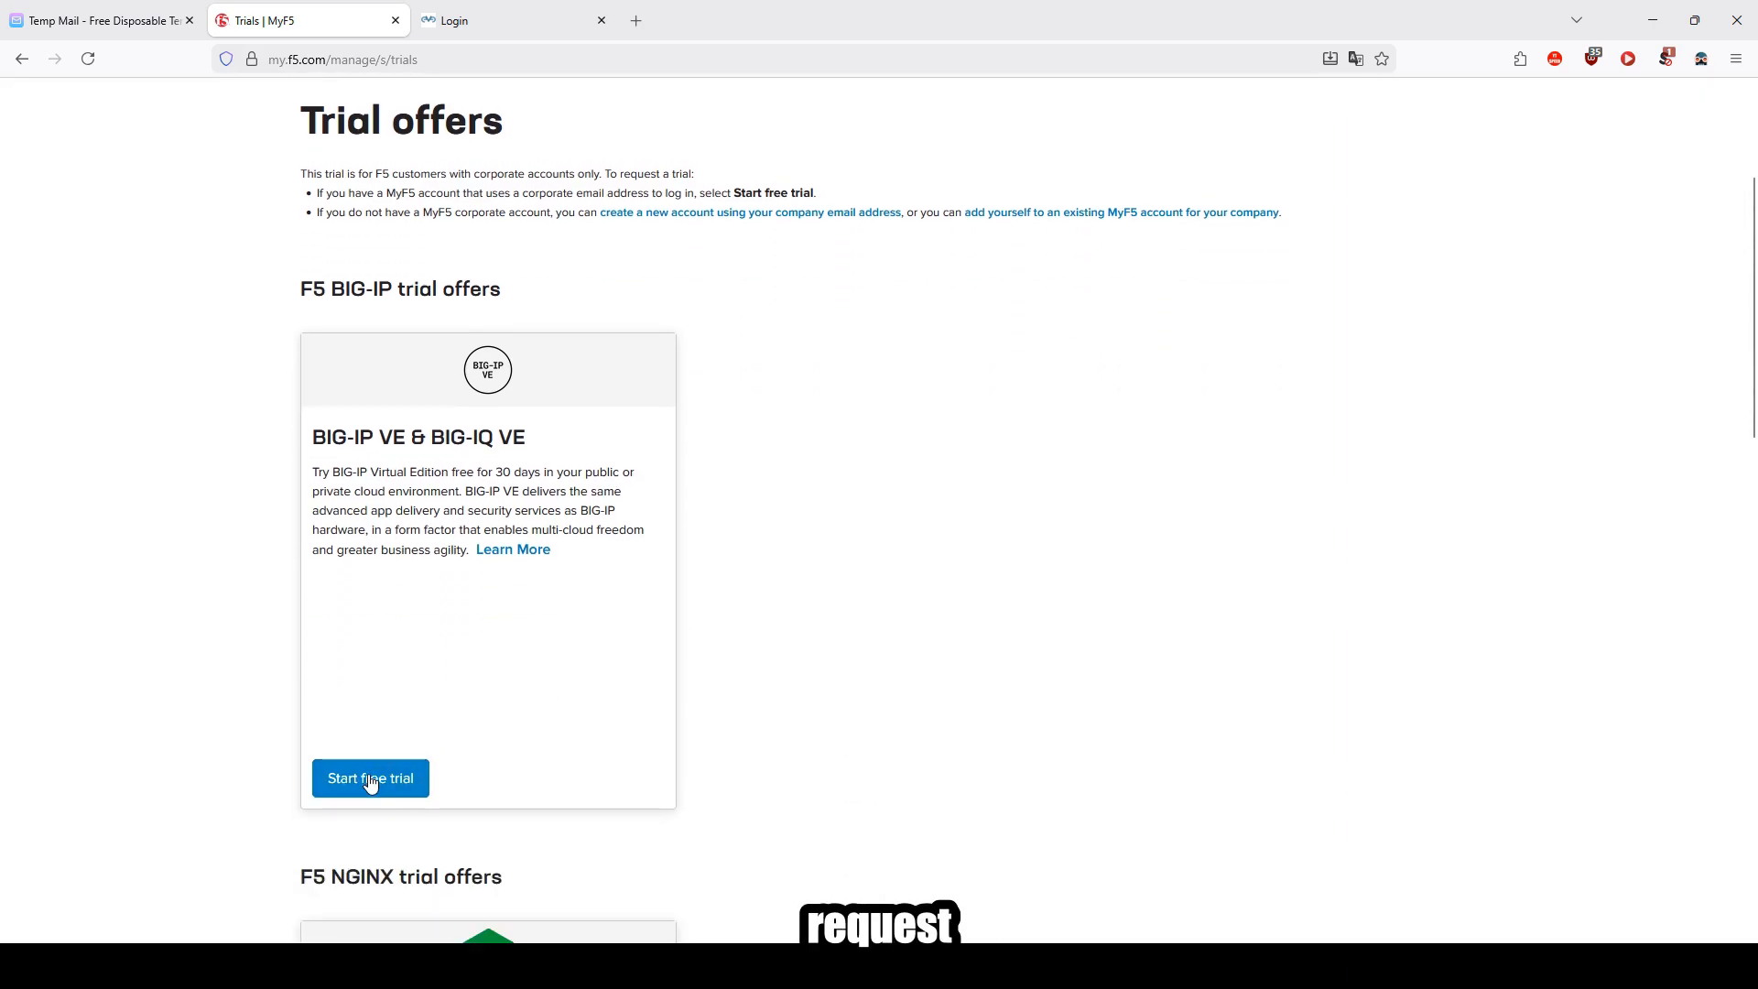
pyautogui.click(371, 781)
pyautogui.click(679, 593)
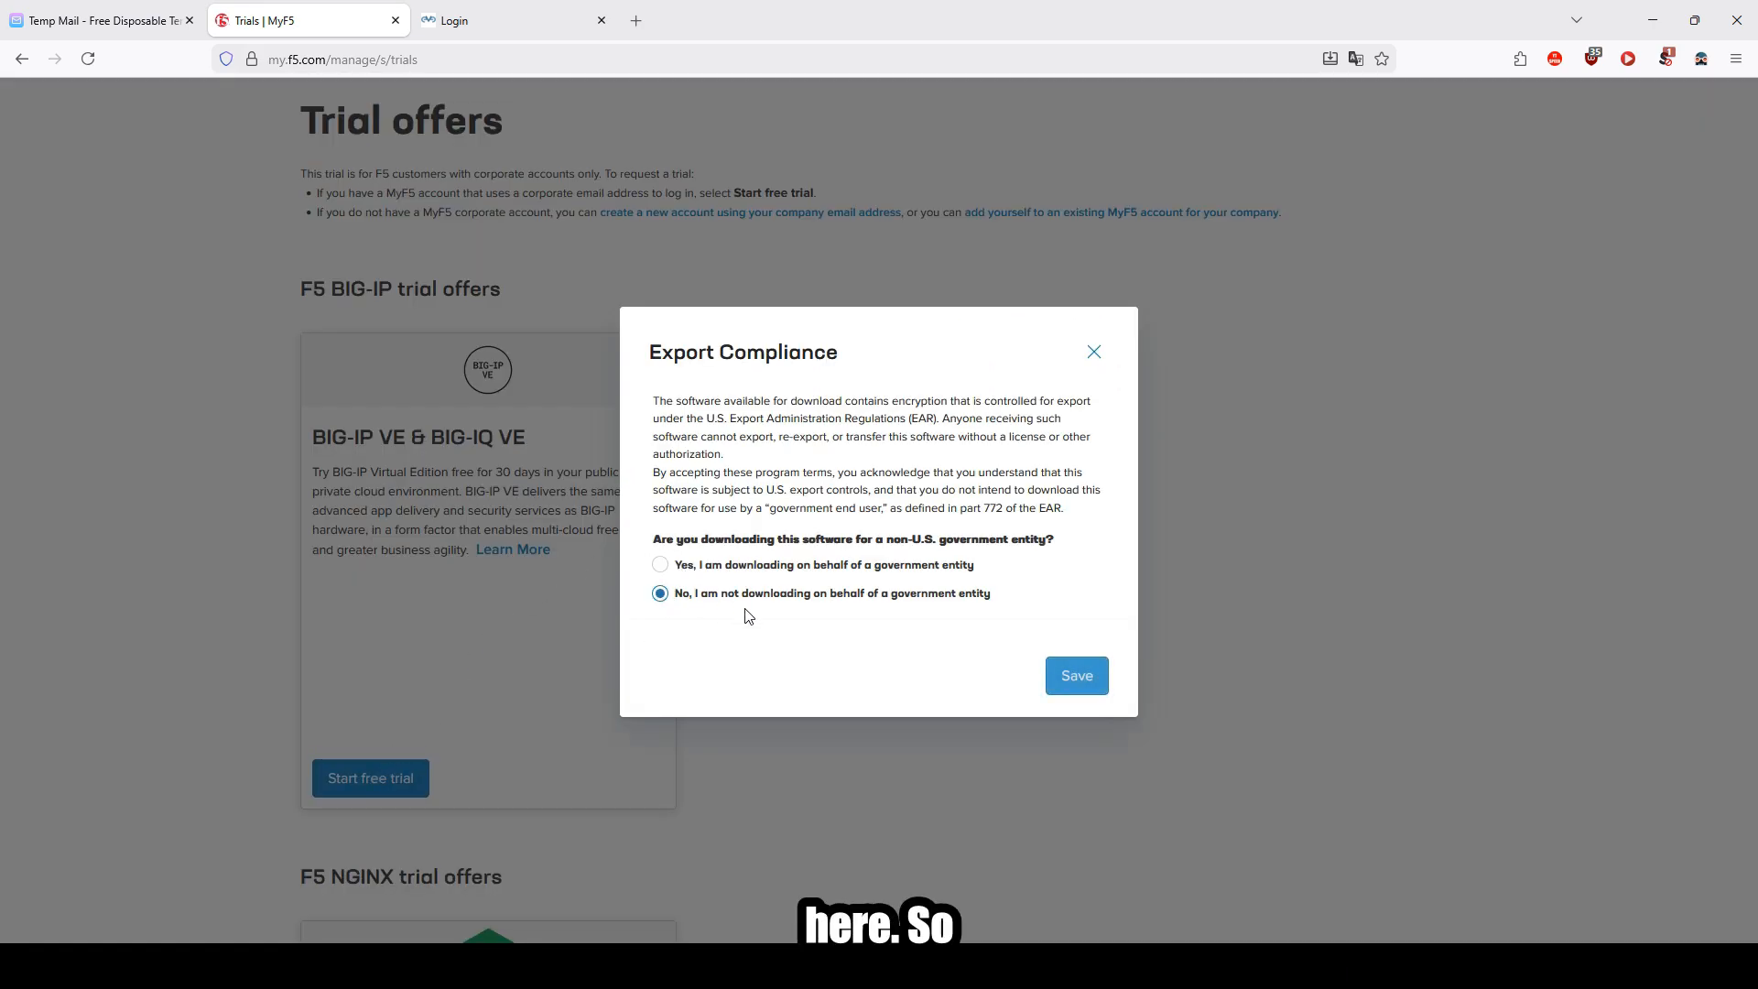
pyautogui.click(1085, 690)
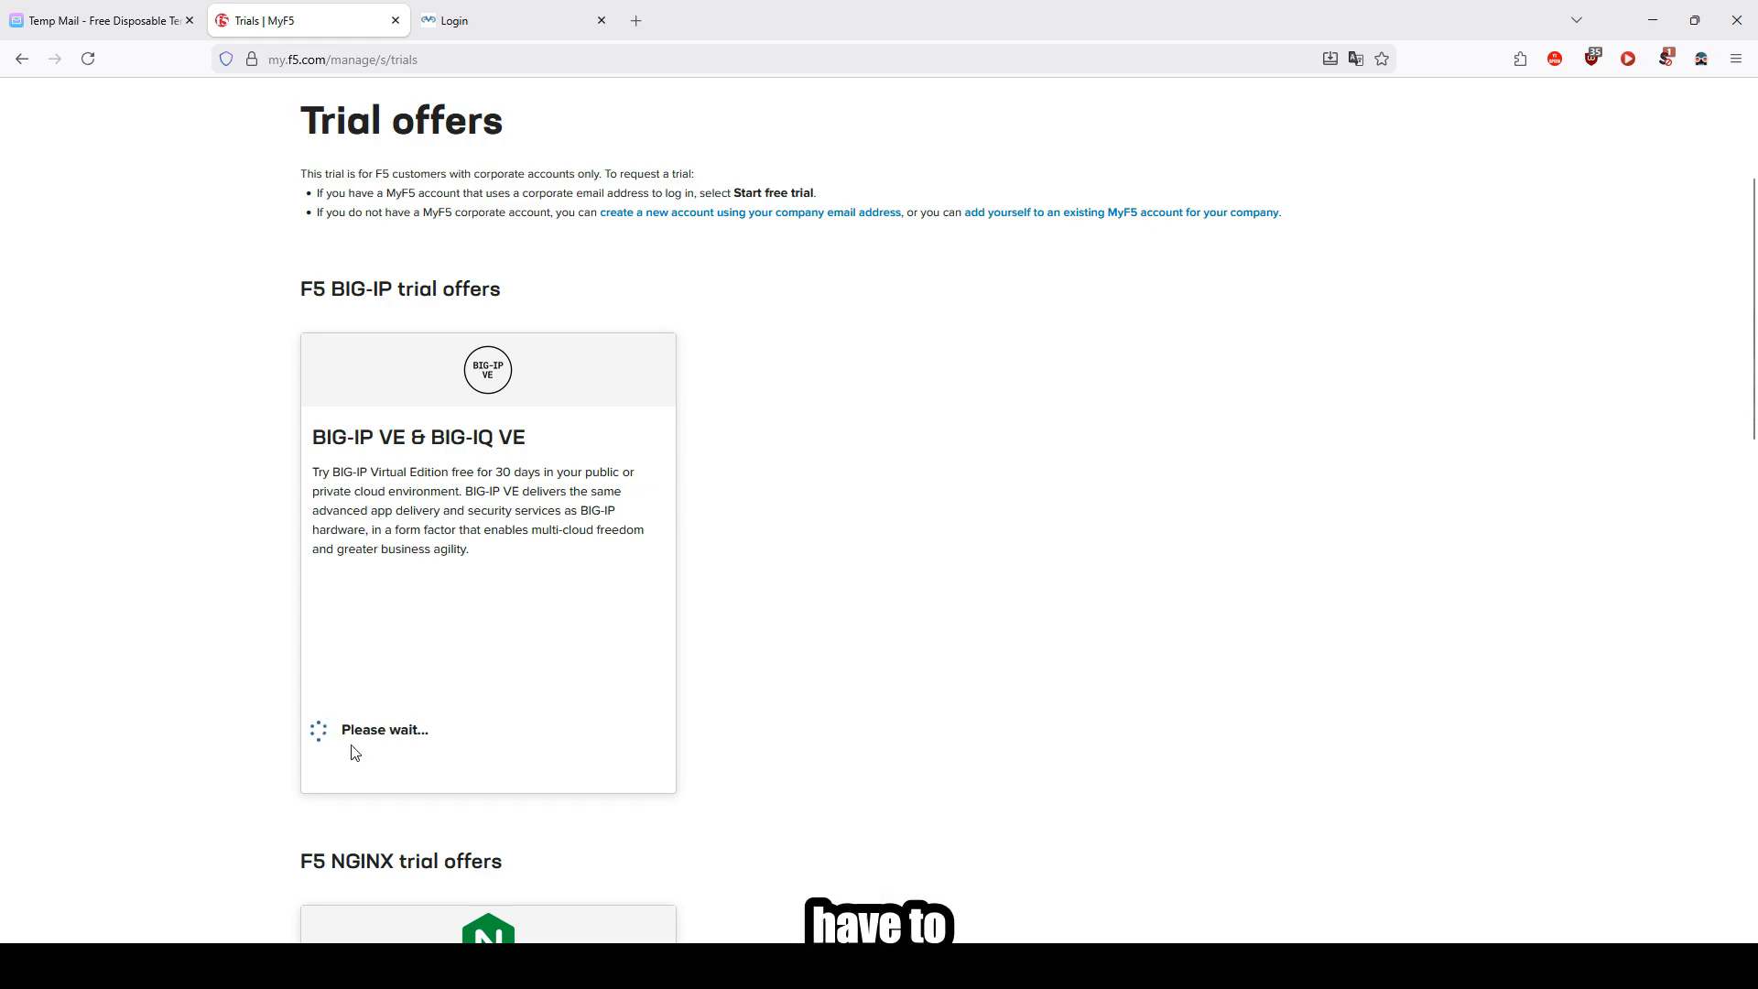
# Step: Sign in to the CloudLabBox lab as cloudlabbox with the account password, declining to save the password
pyautogui.click(488, 24)
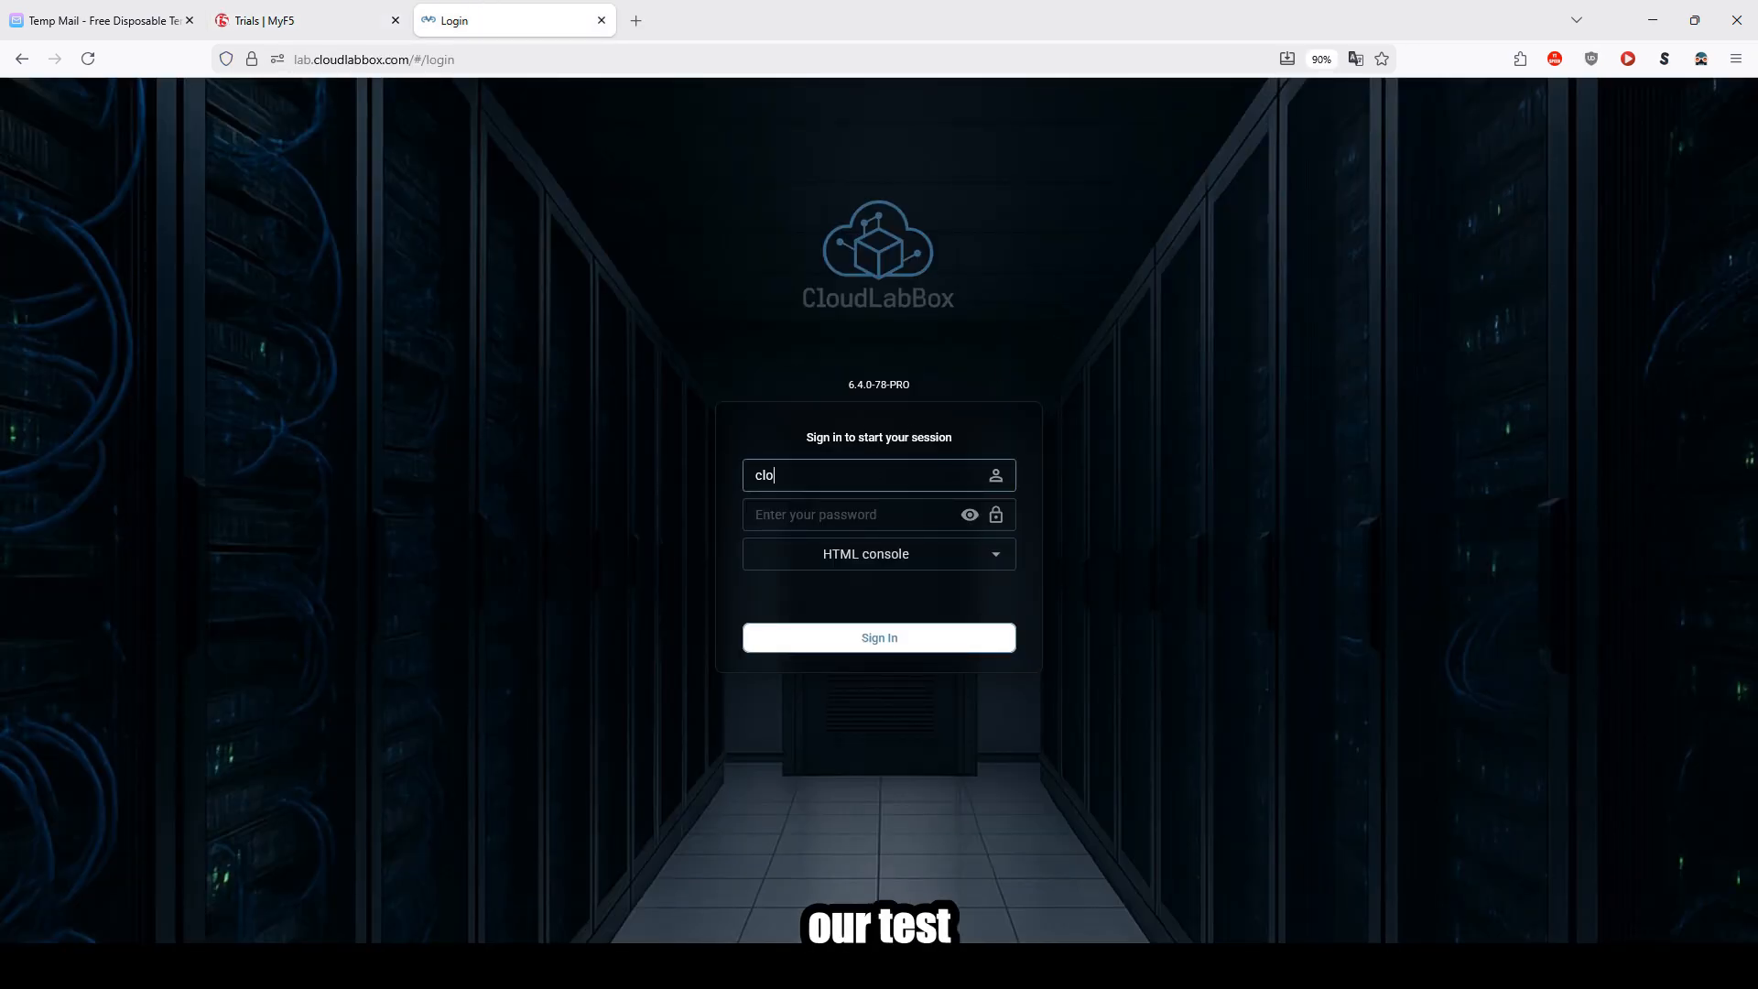
pyautogui.press('Tab')
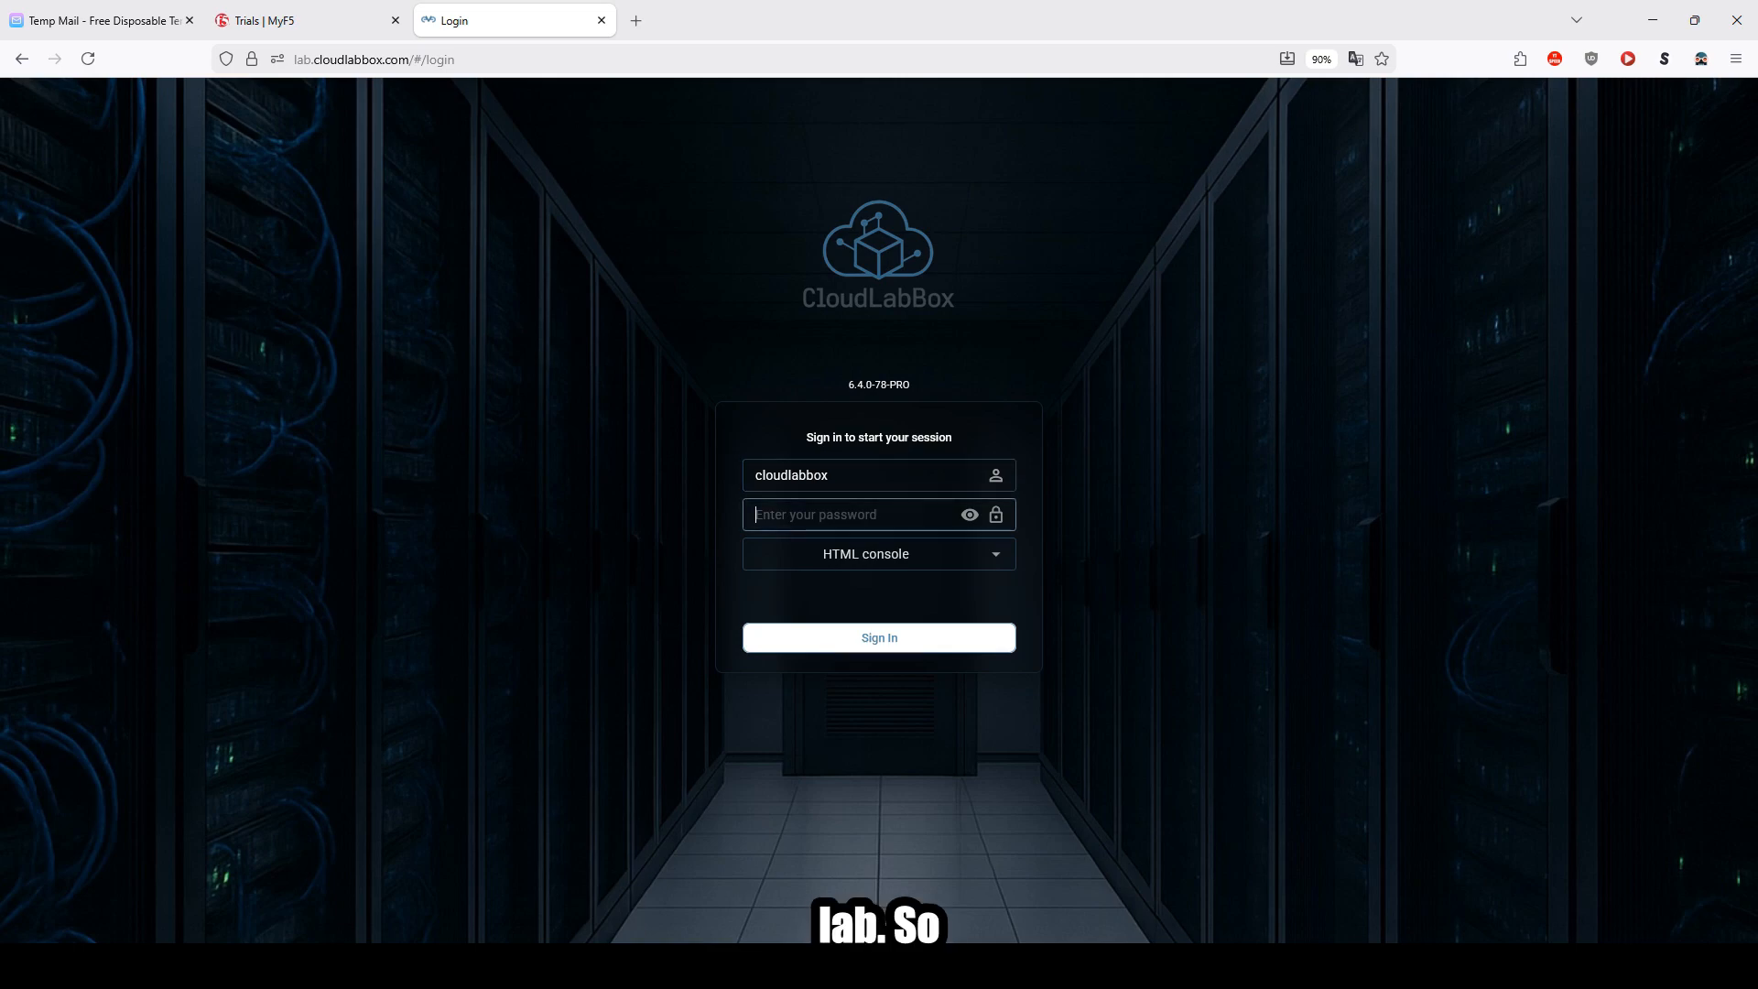
pyautogui.write('********')
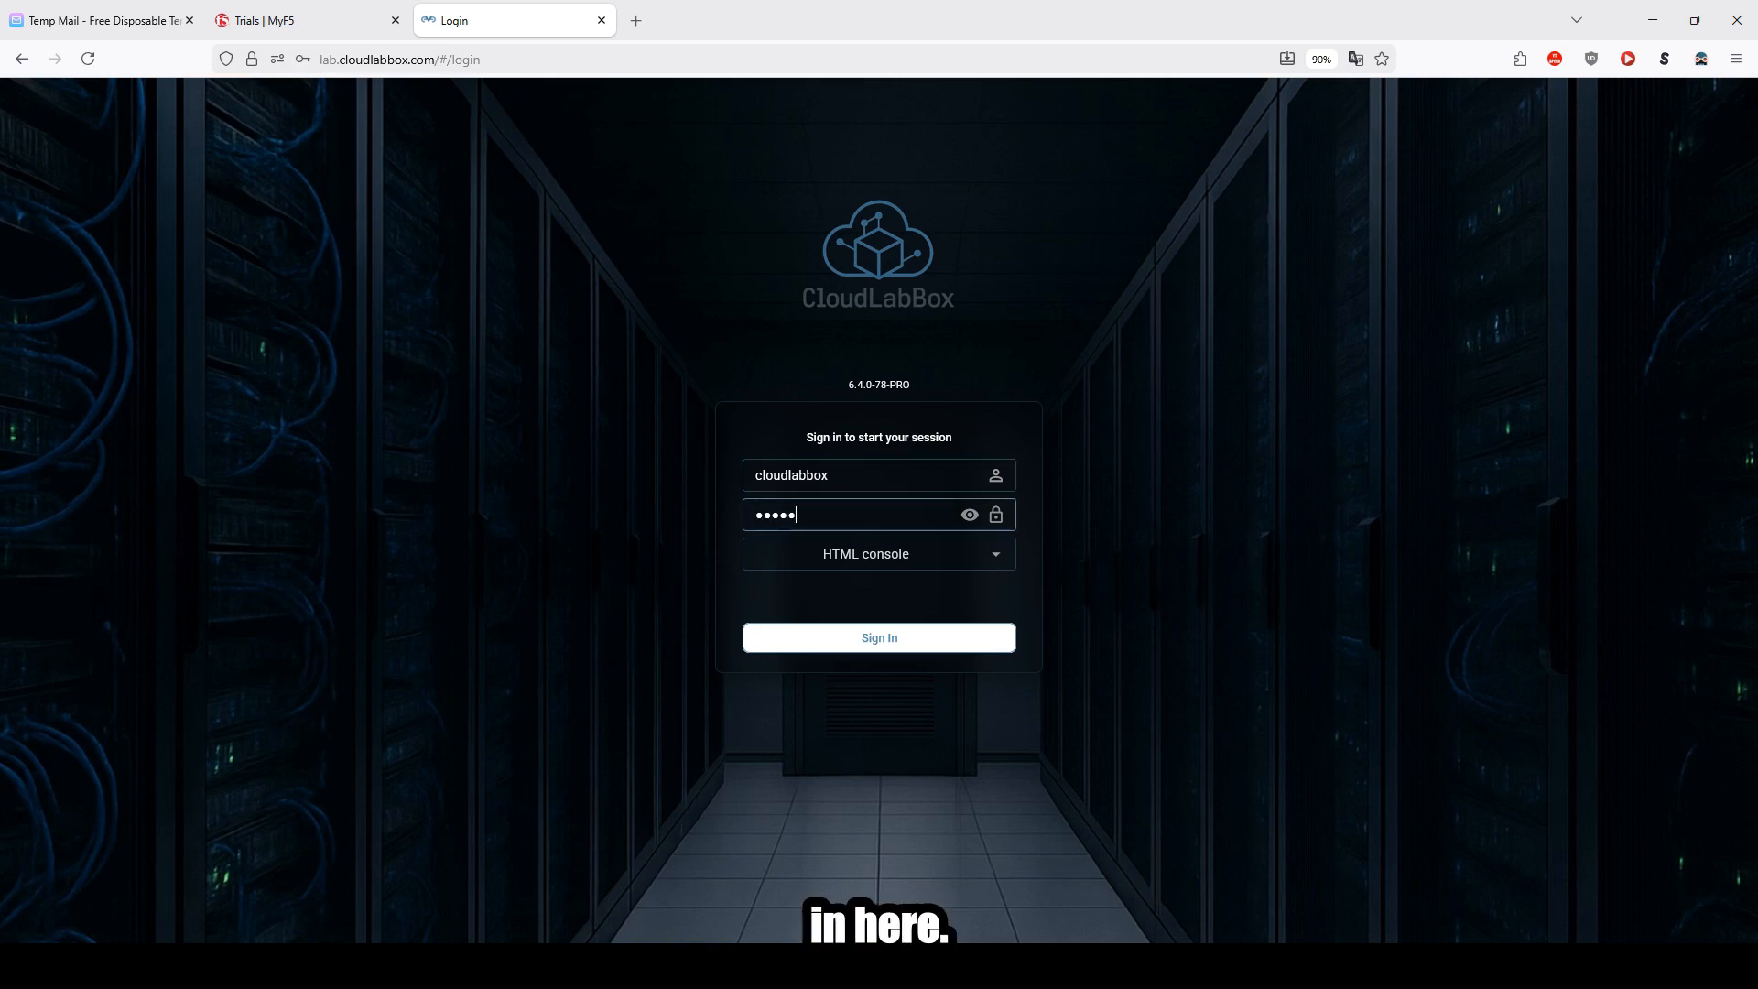
pyautogui.click(973, 641)
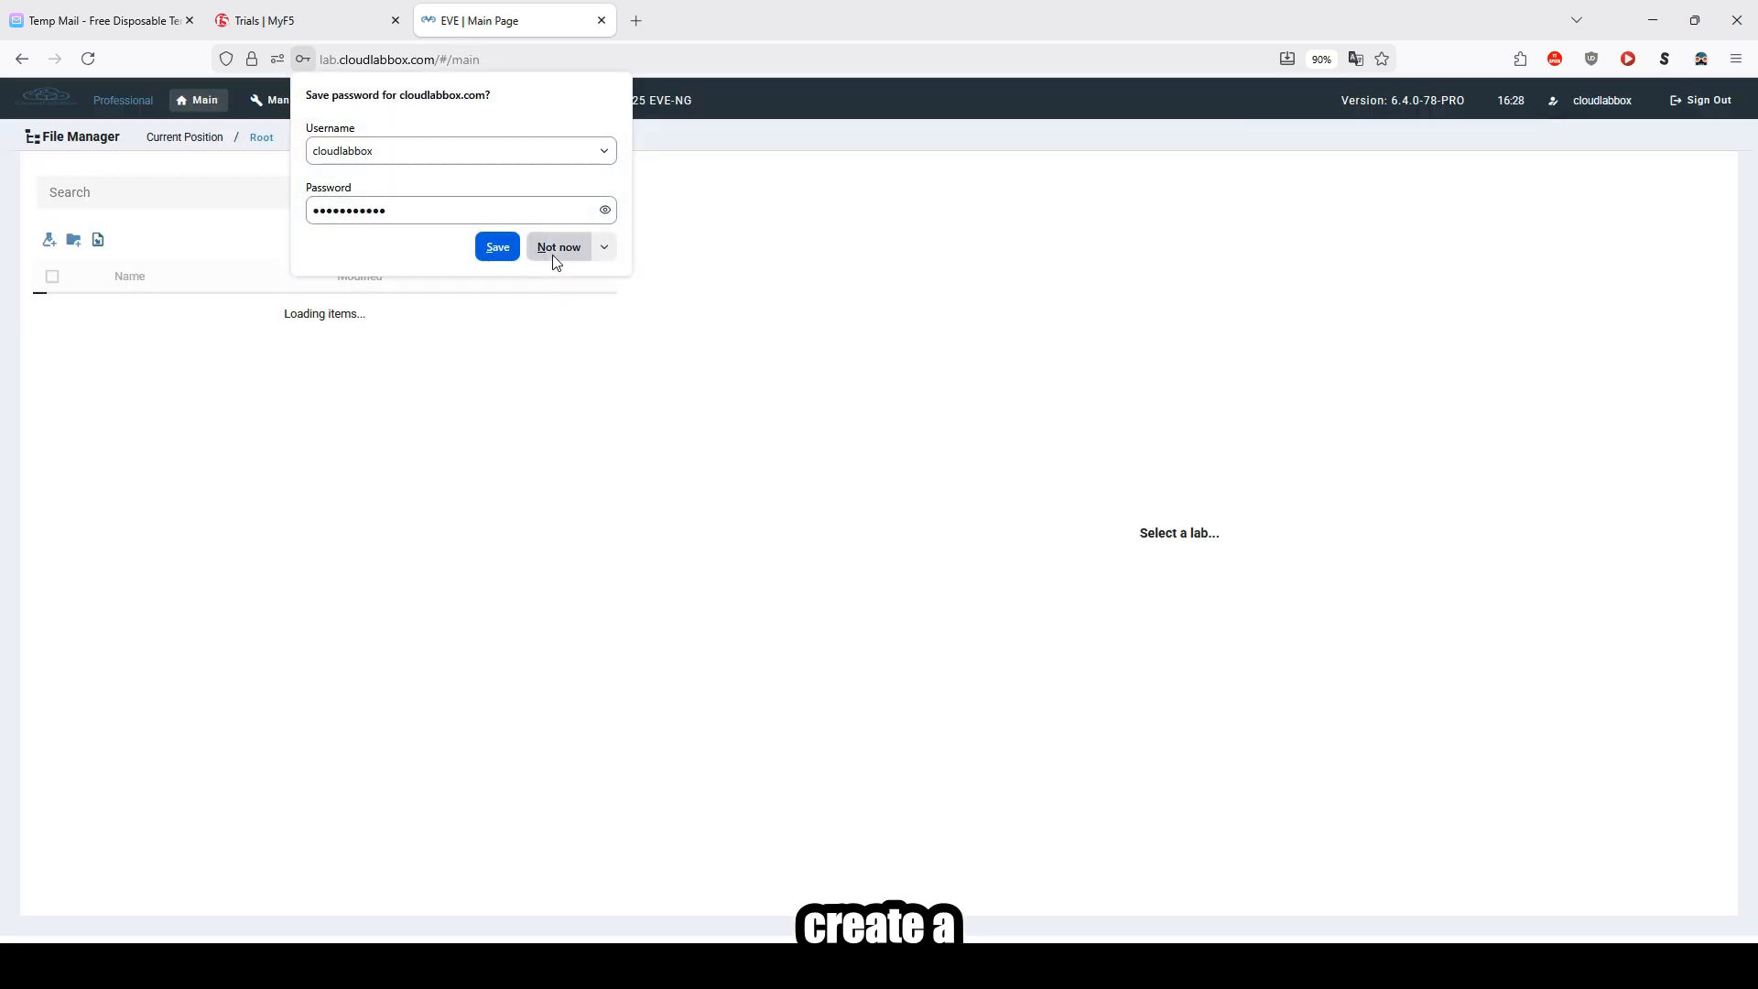
pyautogui.click(555, 249)
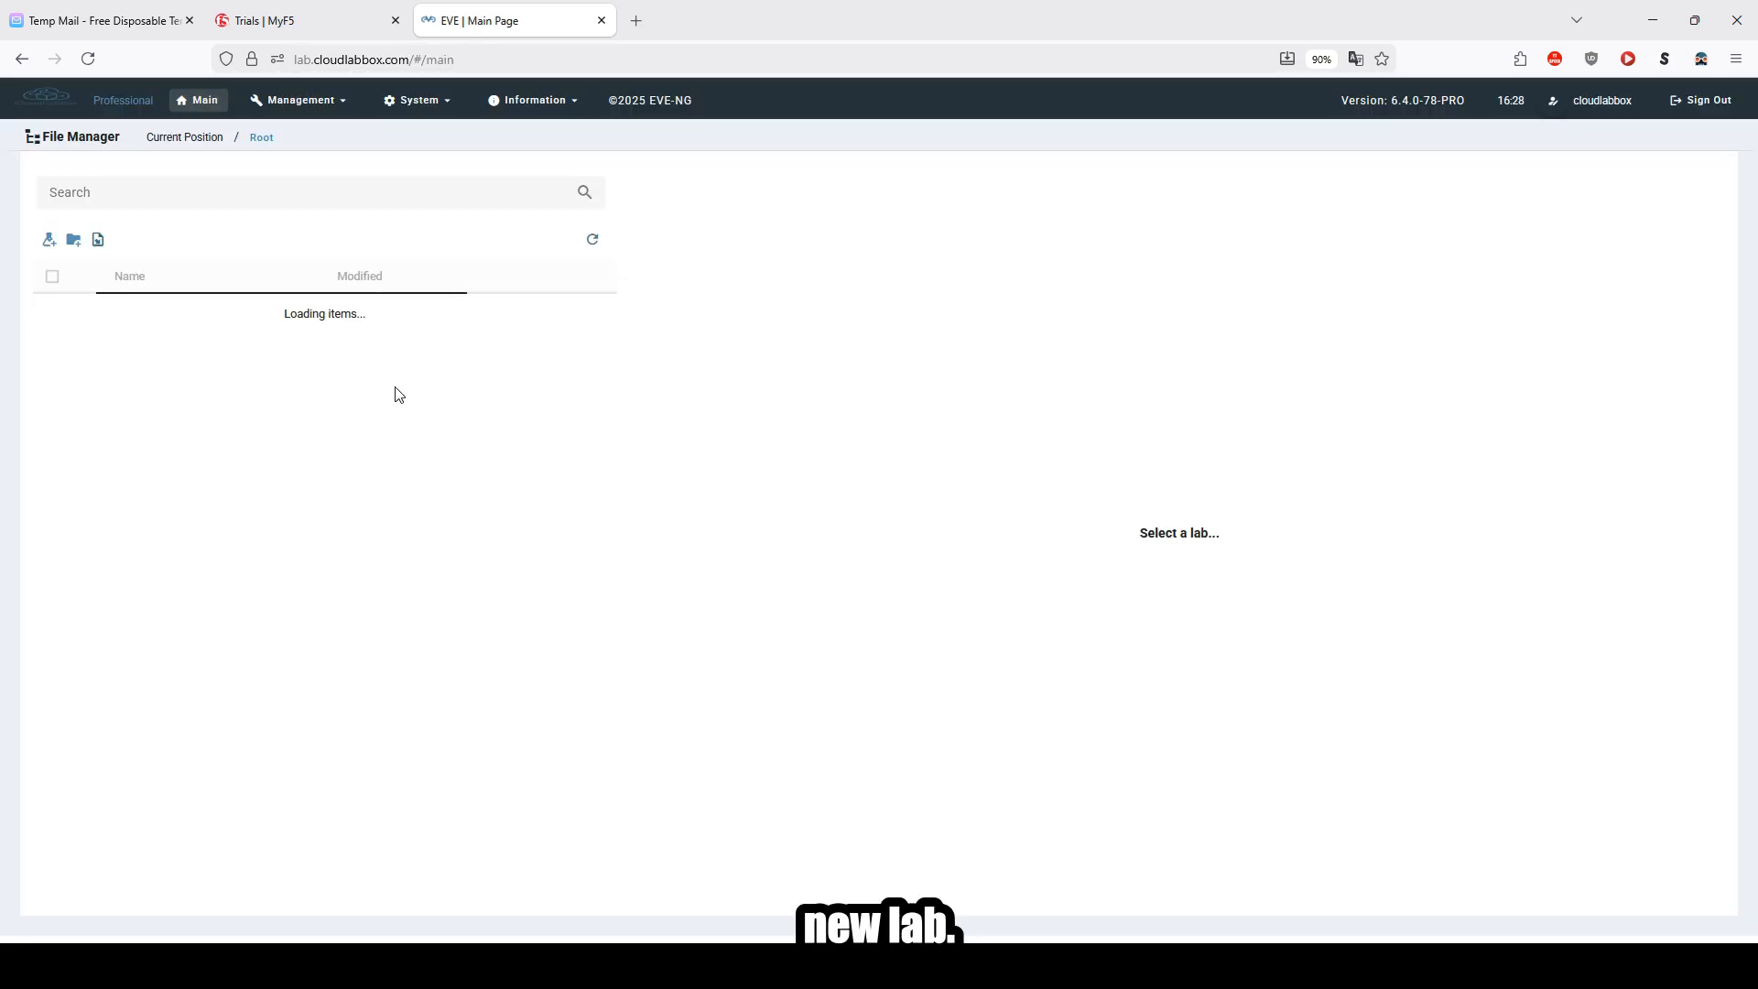
# Step: Create a new lab named BIGIP F5 License Activation
pyautogui.click(49, 240)
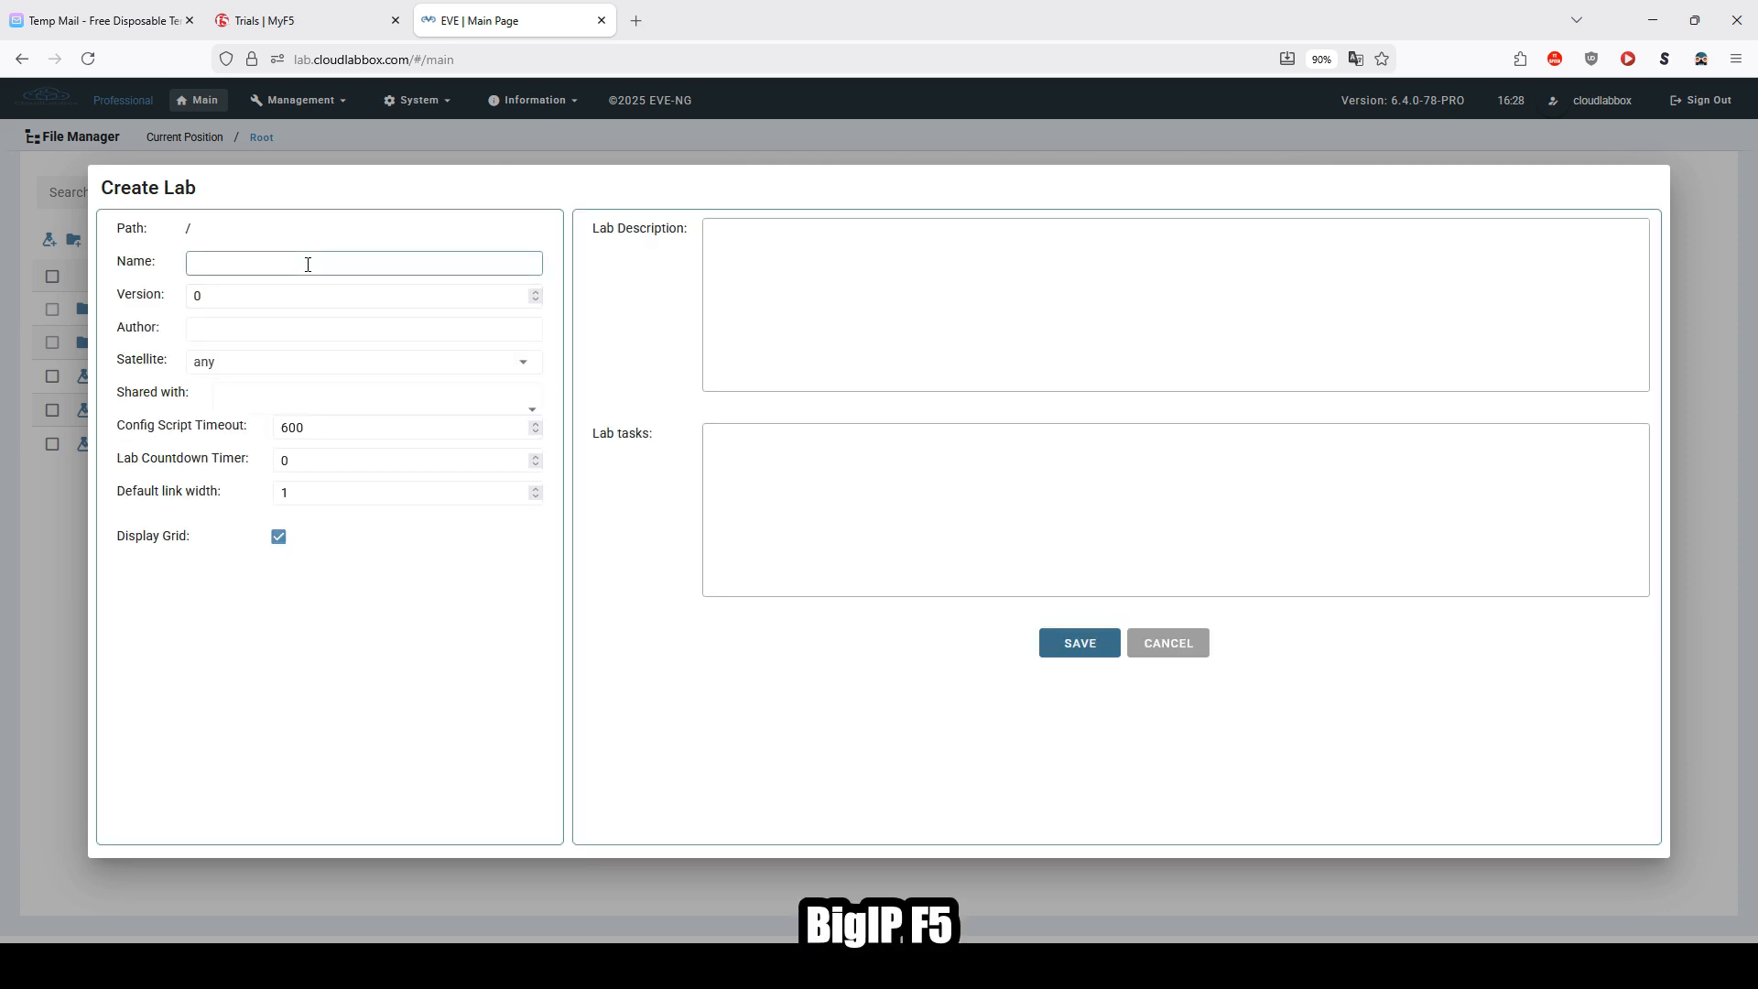
pyautogui.write('BIGIP F5 Licen')
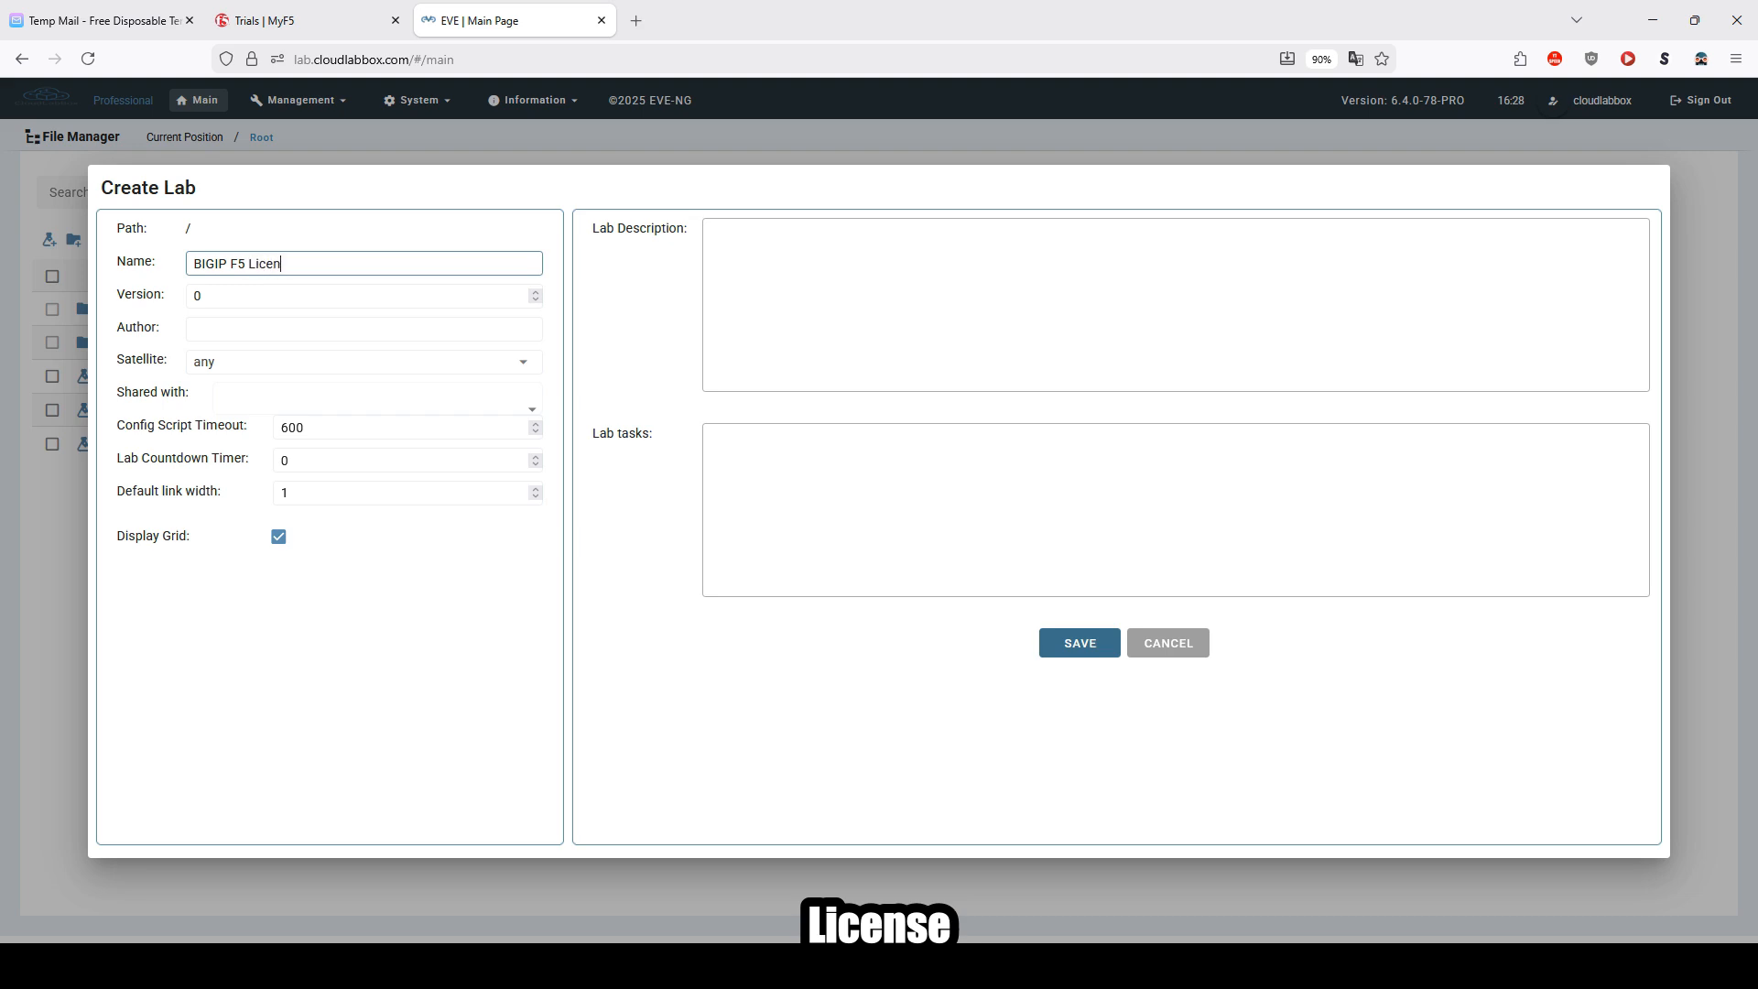
pyautogui.write('se Activa')
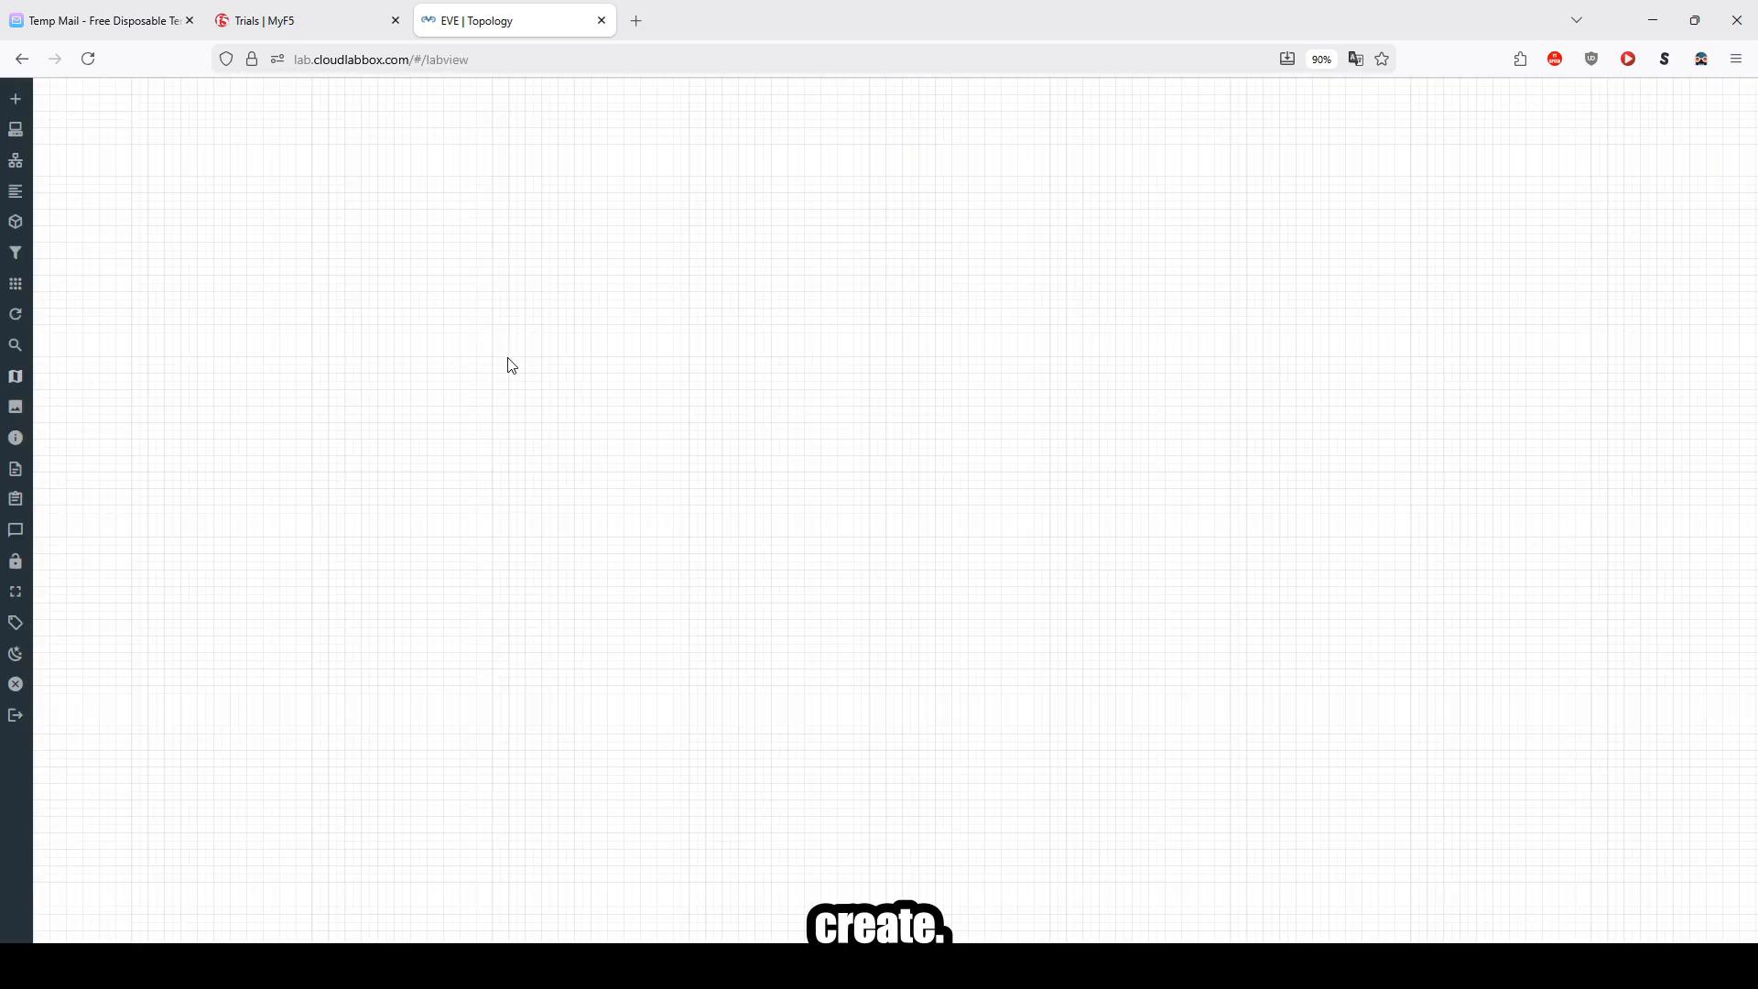
# Step: Add a network of type nat0 named nat0 to the topology and enlarge its icon
pyautogui.rightClick(800, 346)
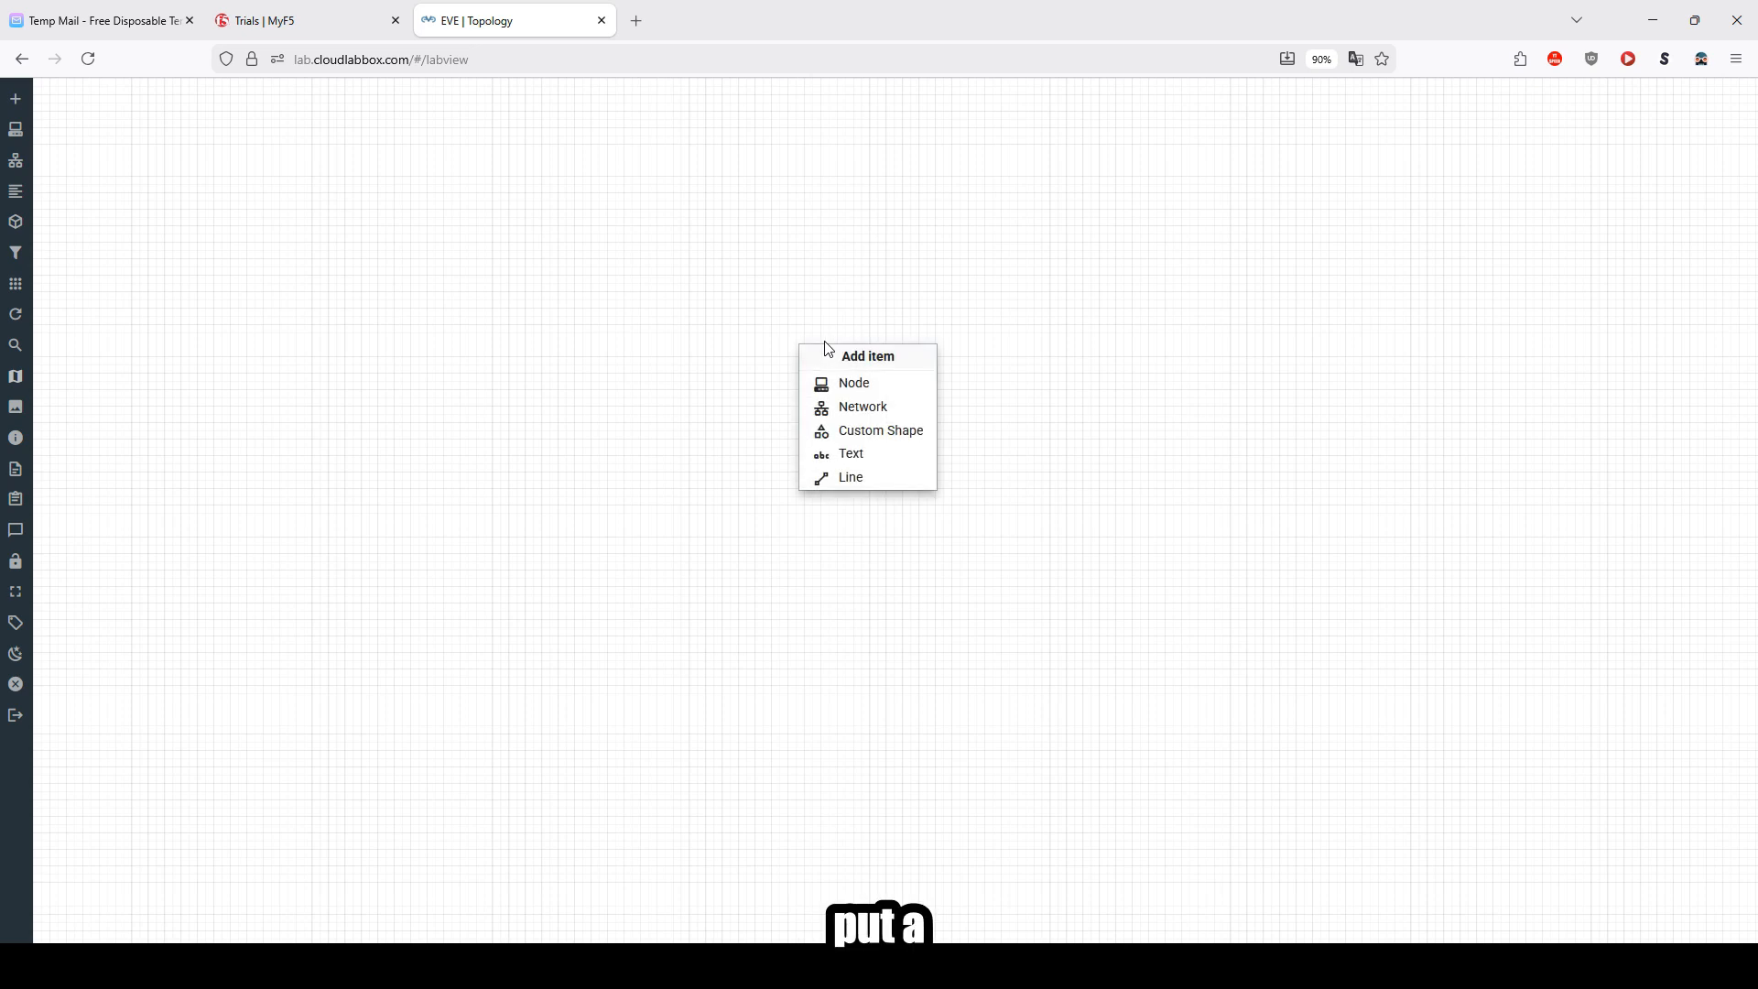
pyautogui.click(867, 407)
pyautogui.click(753, 593)
pyautogui.scroll(-5, 762, 779)
pyautogui.click(730, 835)
pyautogui.click(768, 470)
pyautogui.write('nat0')
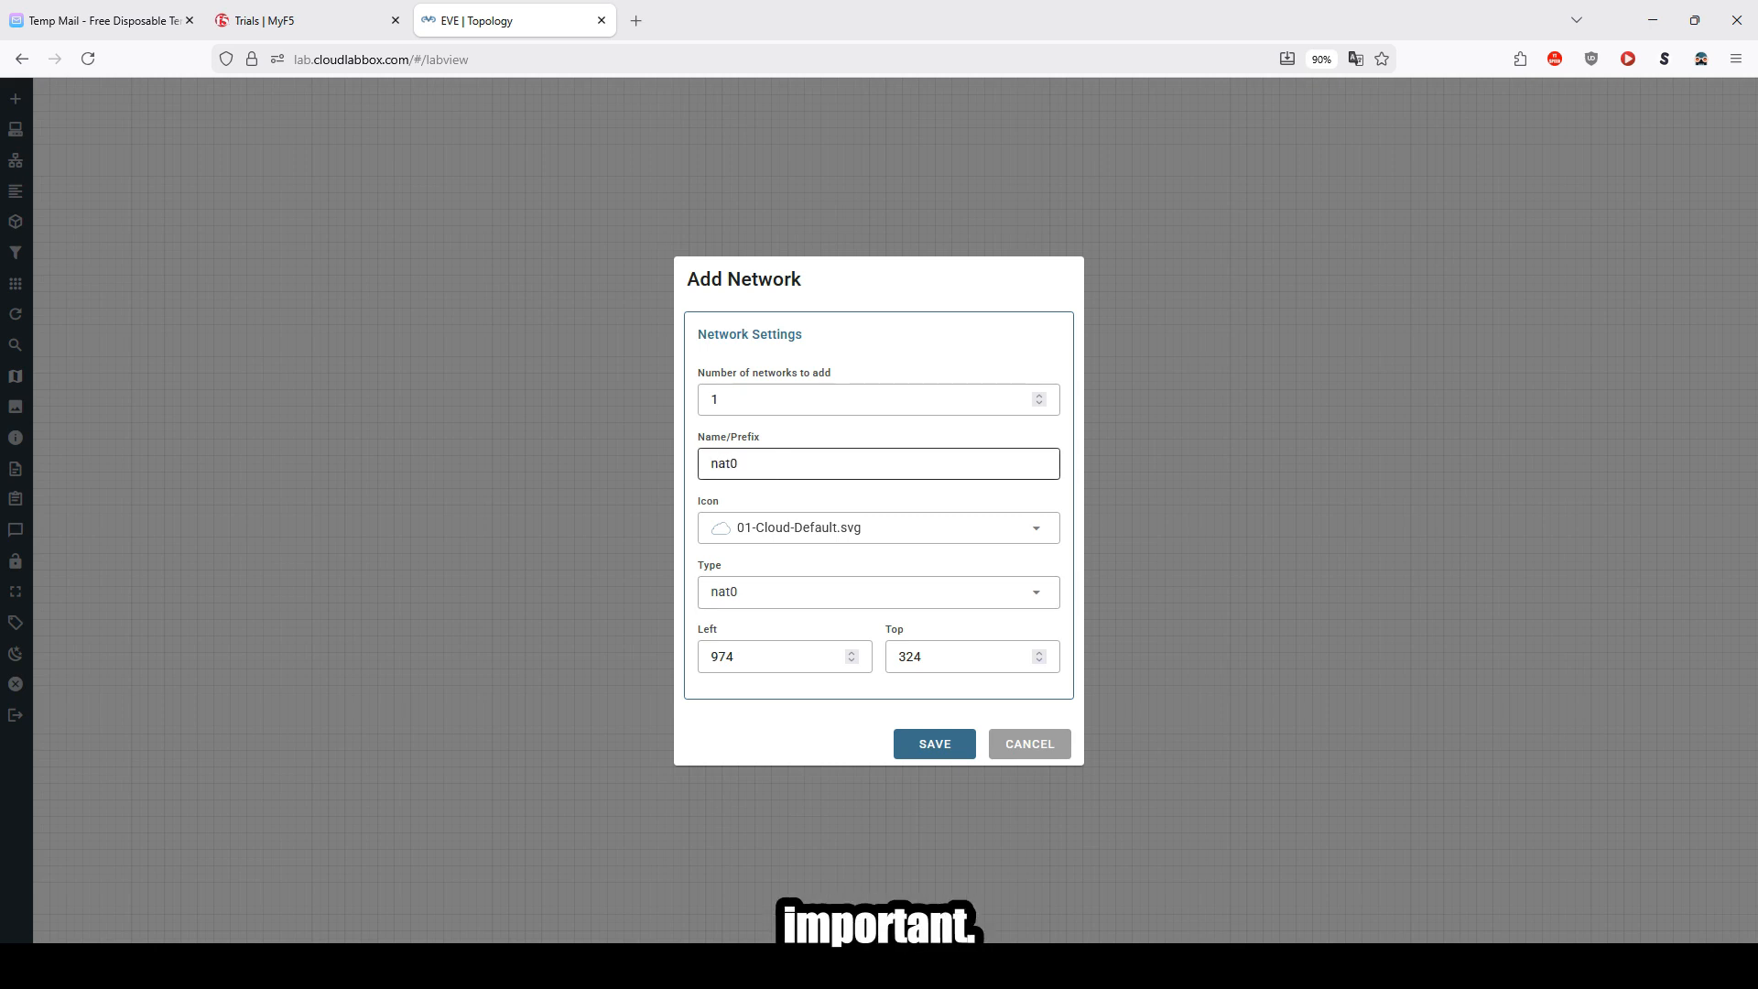
pyautogui.click(926, 745)
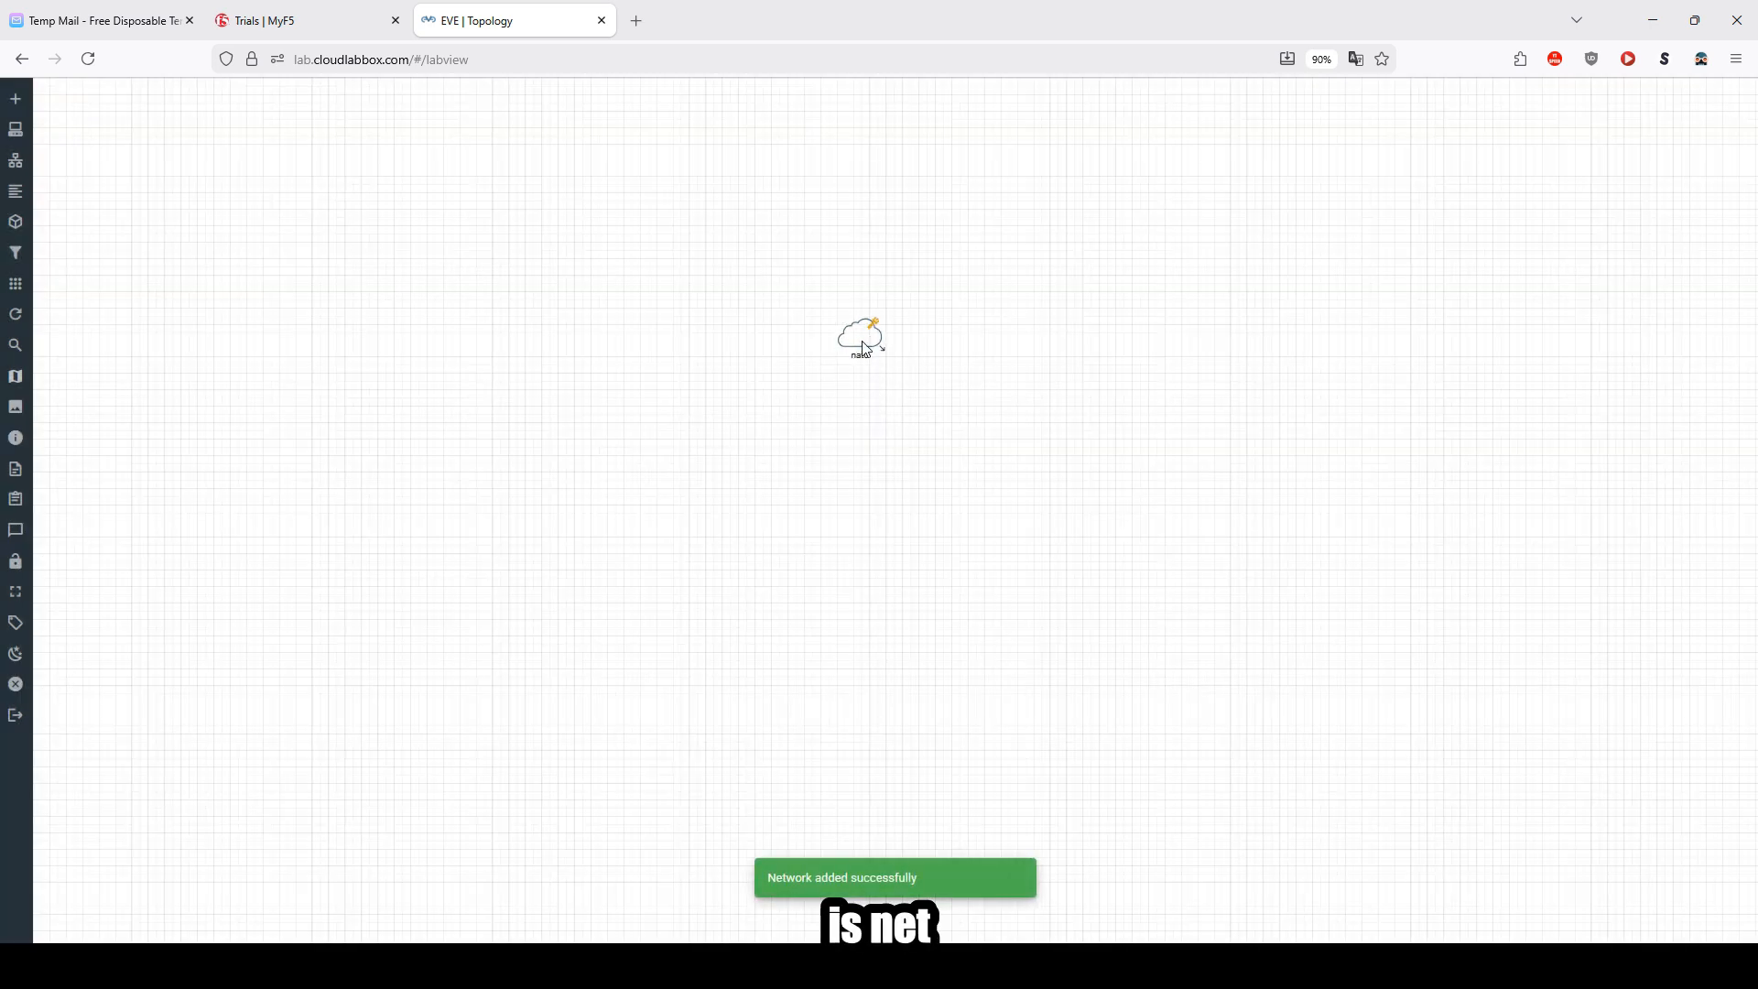
pyautogui.moveTo(895, 247); pyautogui.dragTo(965, 275)
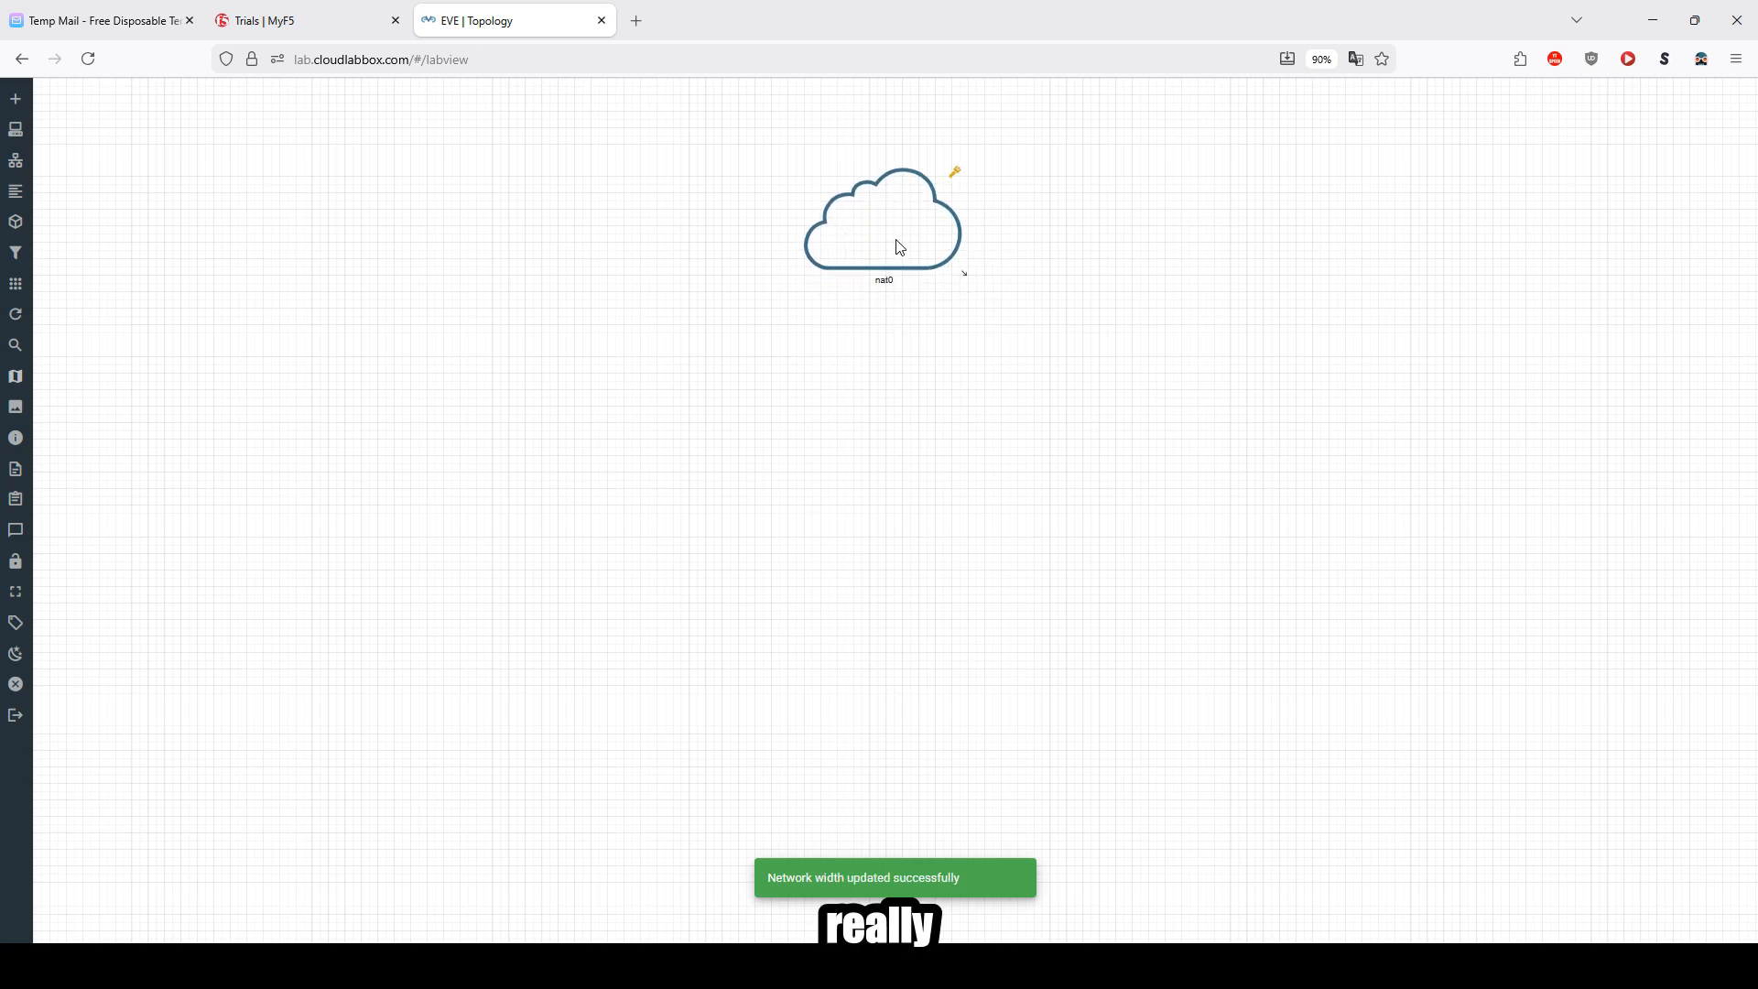
# Step: Add a Windows node using image win-11-x64-SE, QEMU version 5.2.0 and 8 CPUs
pyautogui.rightClick(718, 468)
pyautogui.click(788, 506)
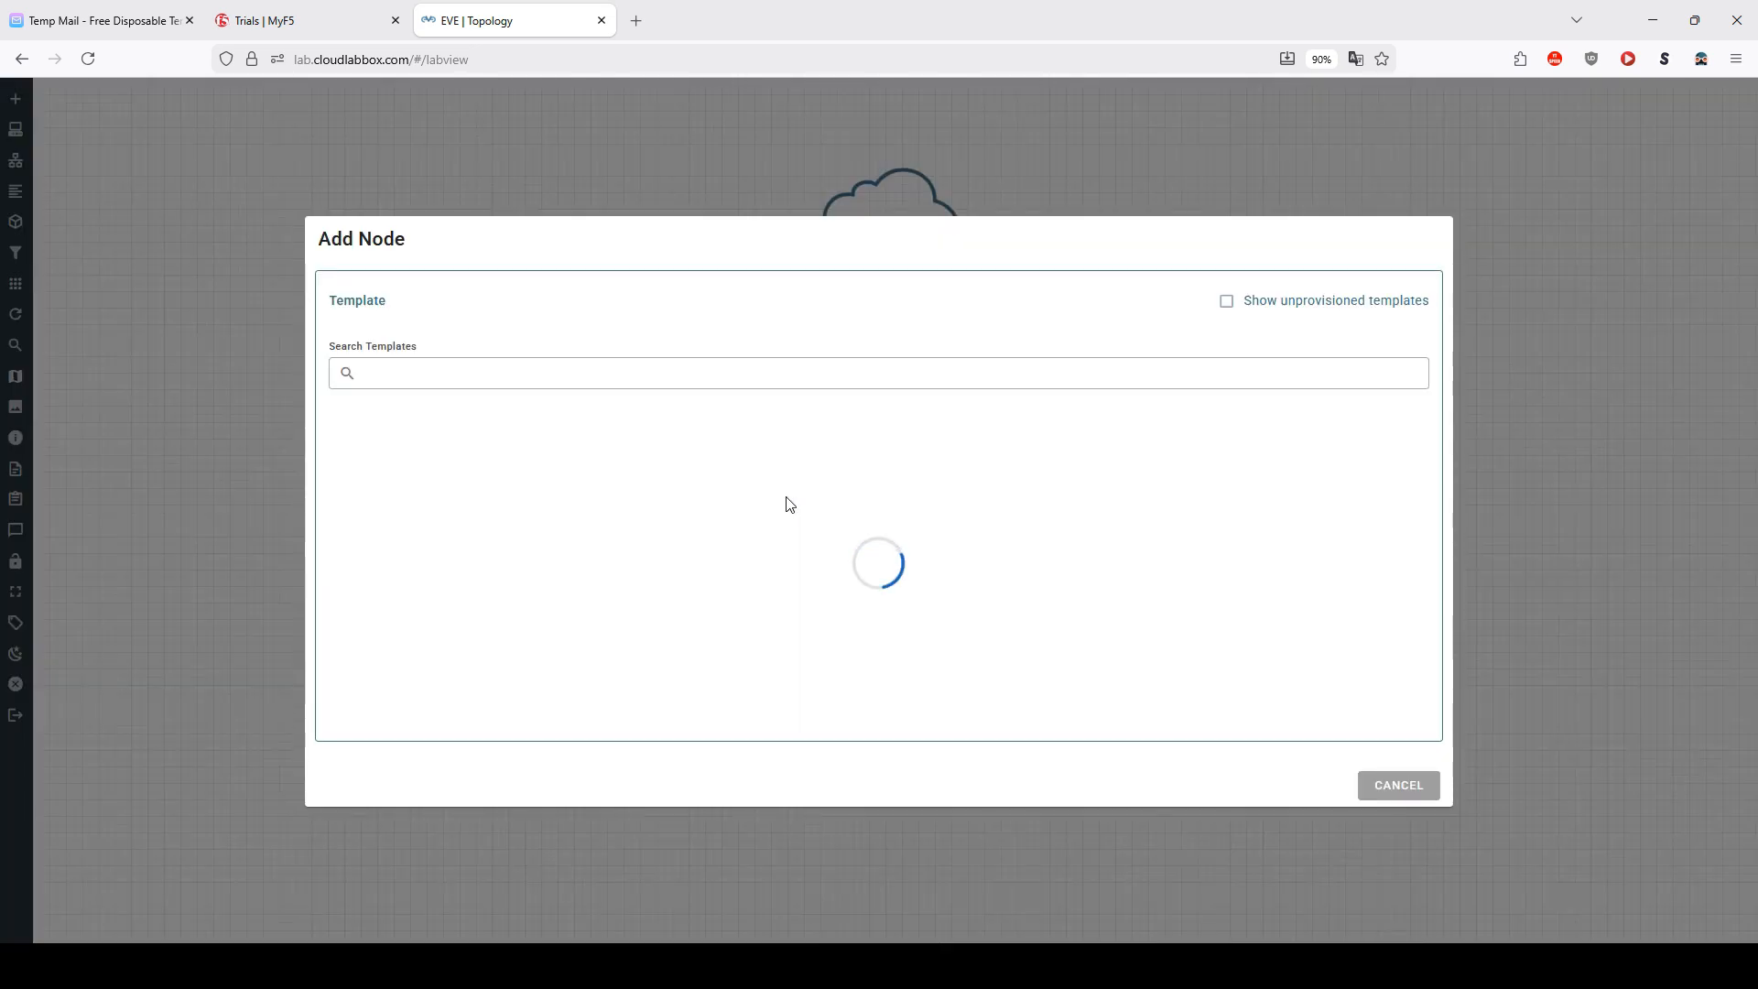
pyautogui.write('win')
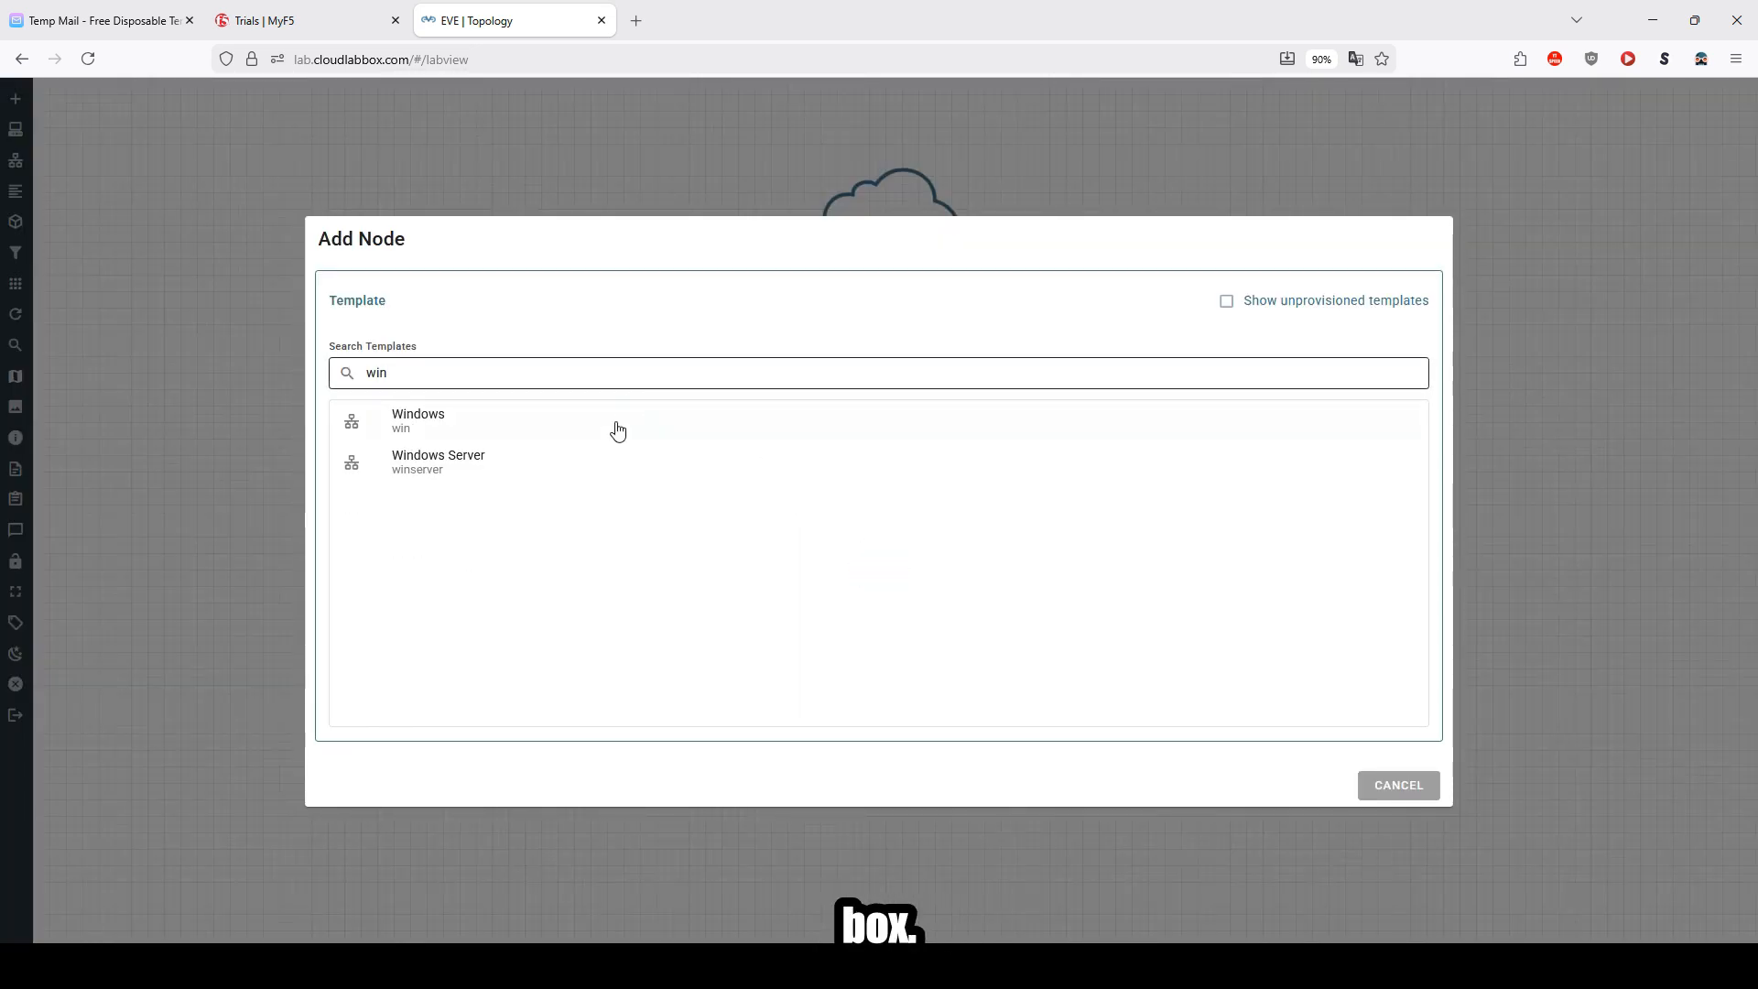
pyautogui.click(575, 440)
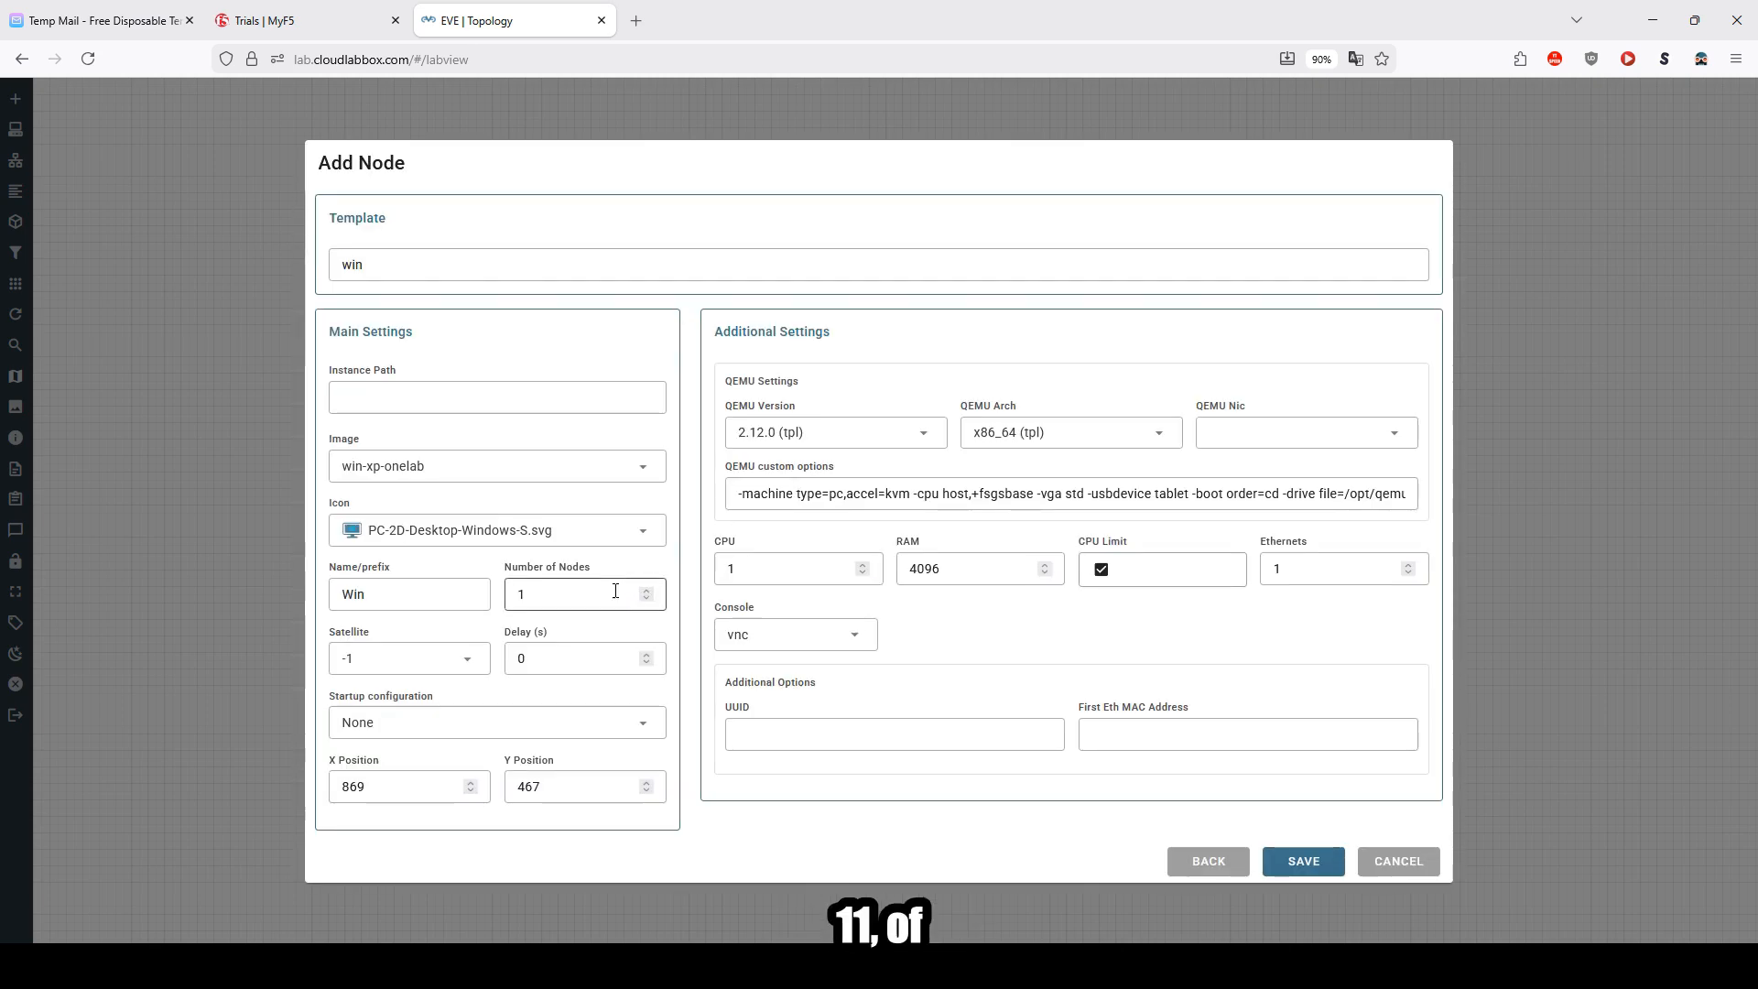
pyautogui.click(441, 482)
pyautogui.scroll(5, 417, 595)
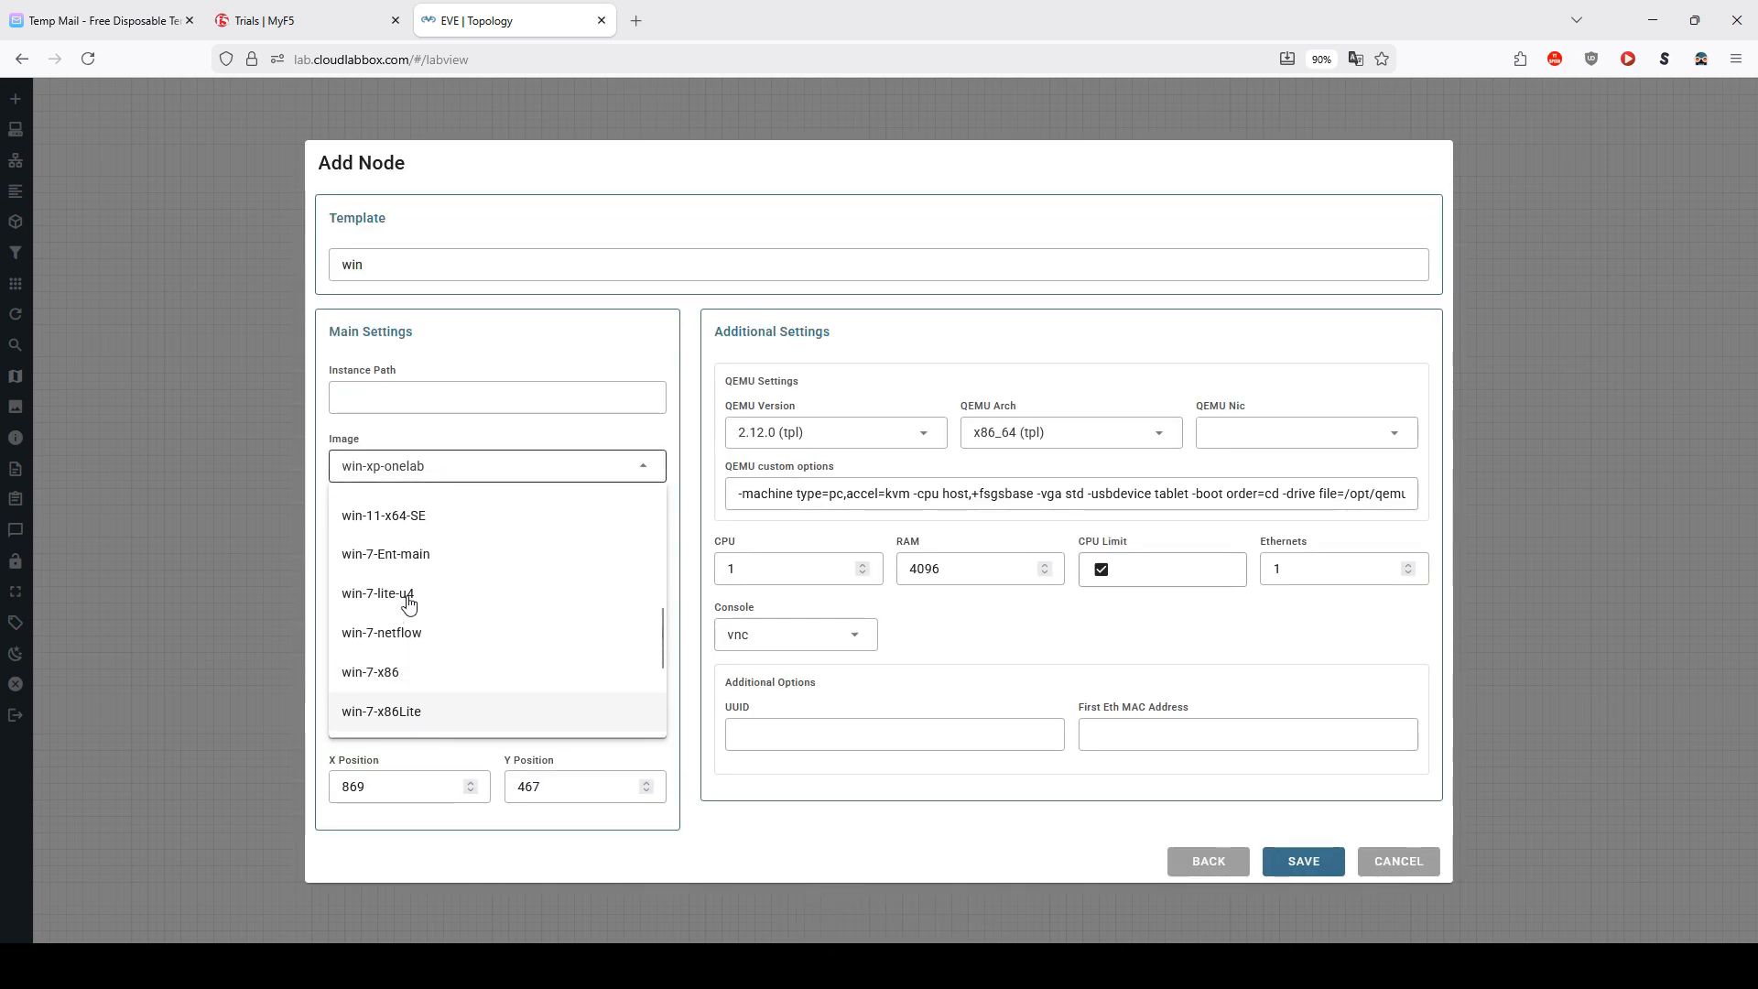
pyautogui.click(411, 612)
pyautogui.click(835, 432)
pyautogui.scroll(-2, 788, 647)
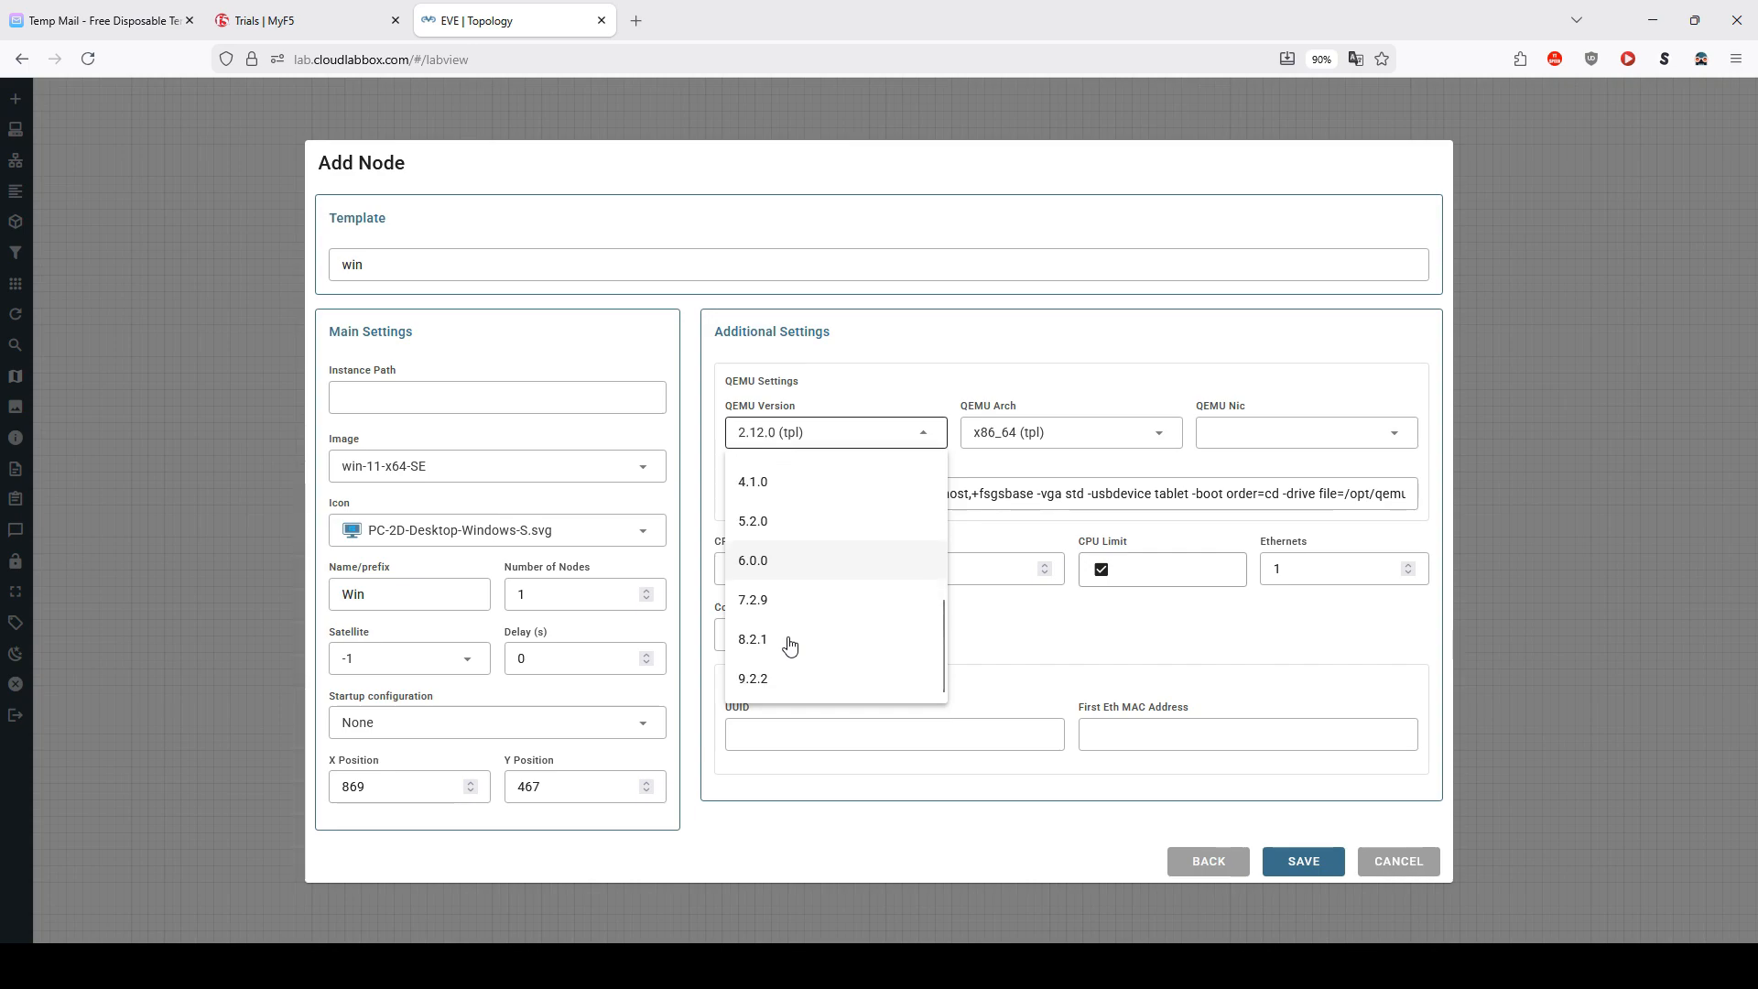
pyautogui.scroll(2, 779, 630)
pyautogui.click(778, 626)
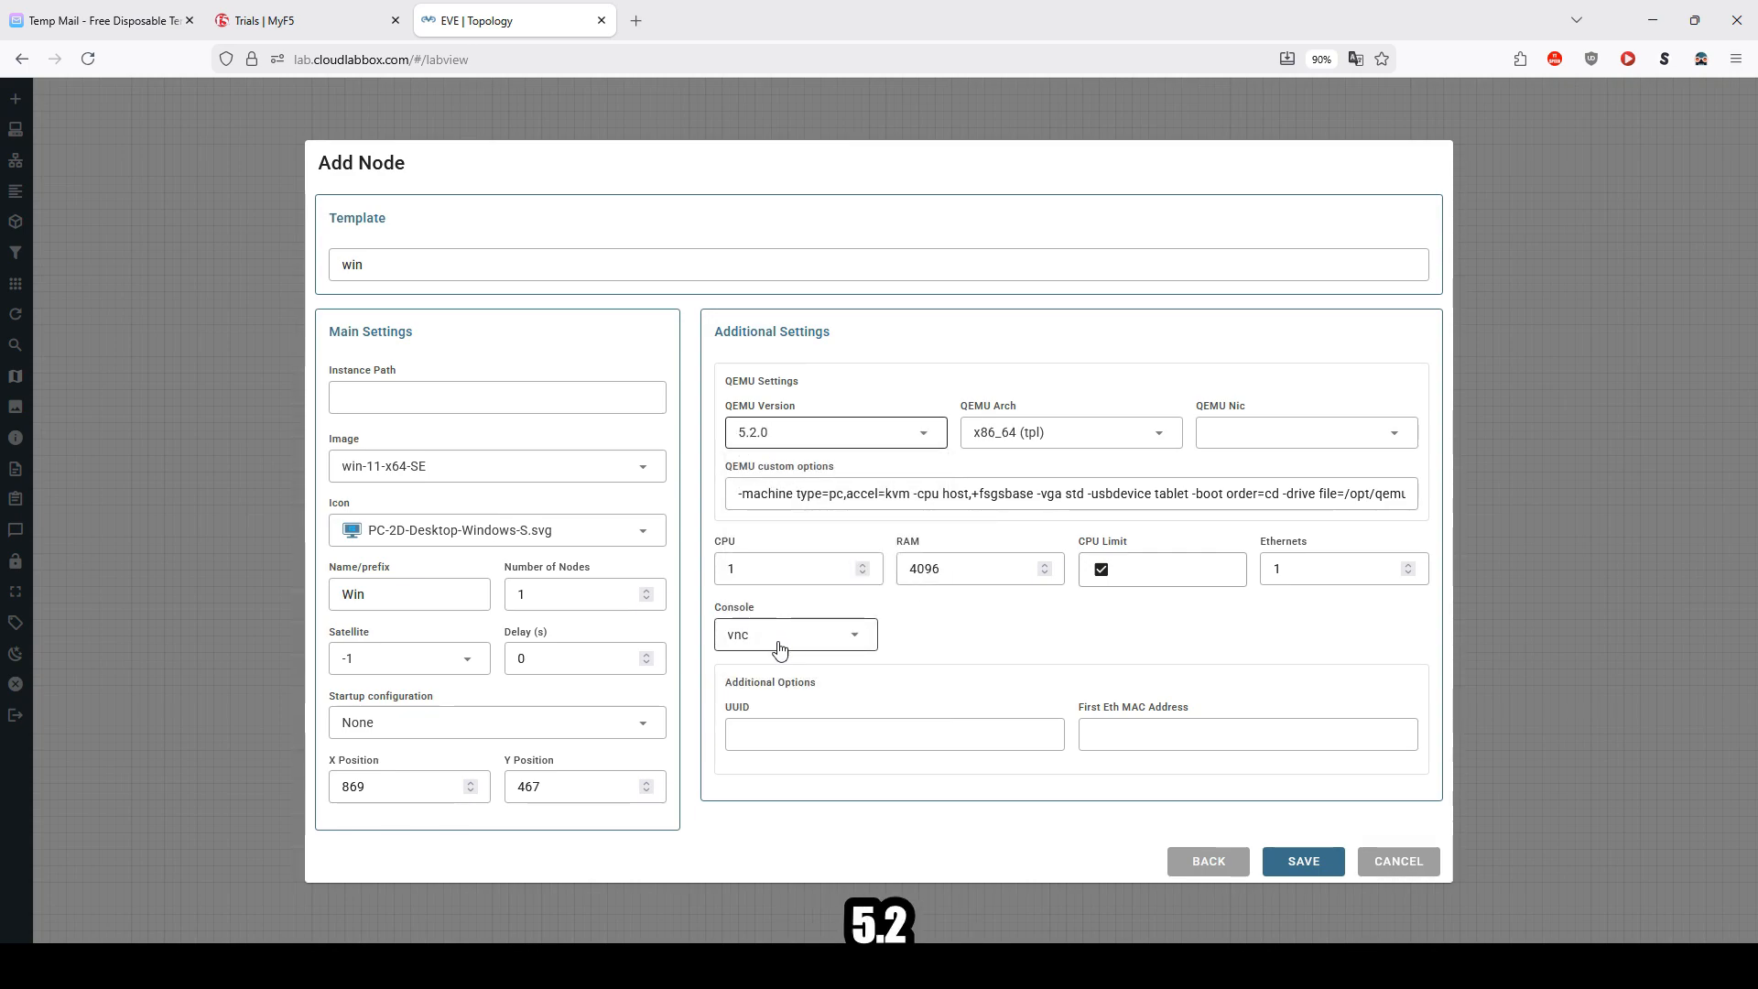
pyautogui.doubleClick(778, 569)
pyautogui.write('4')
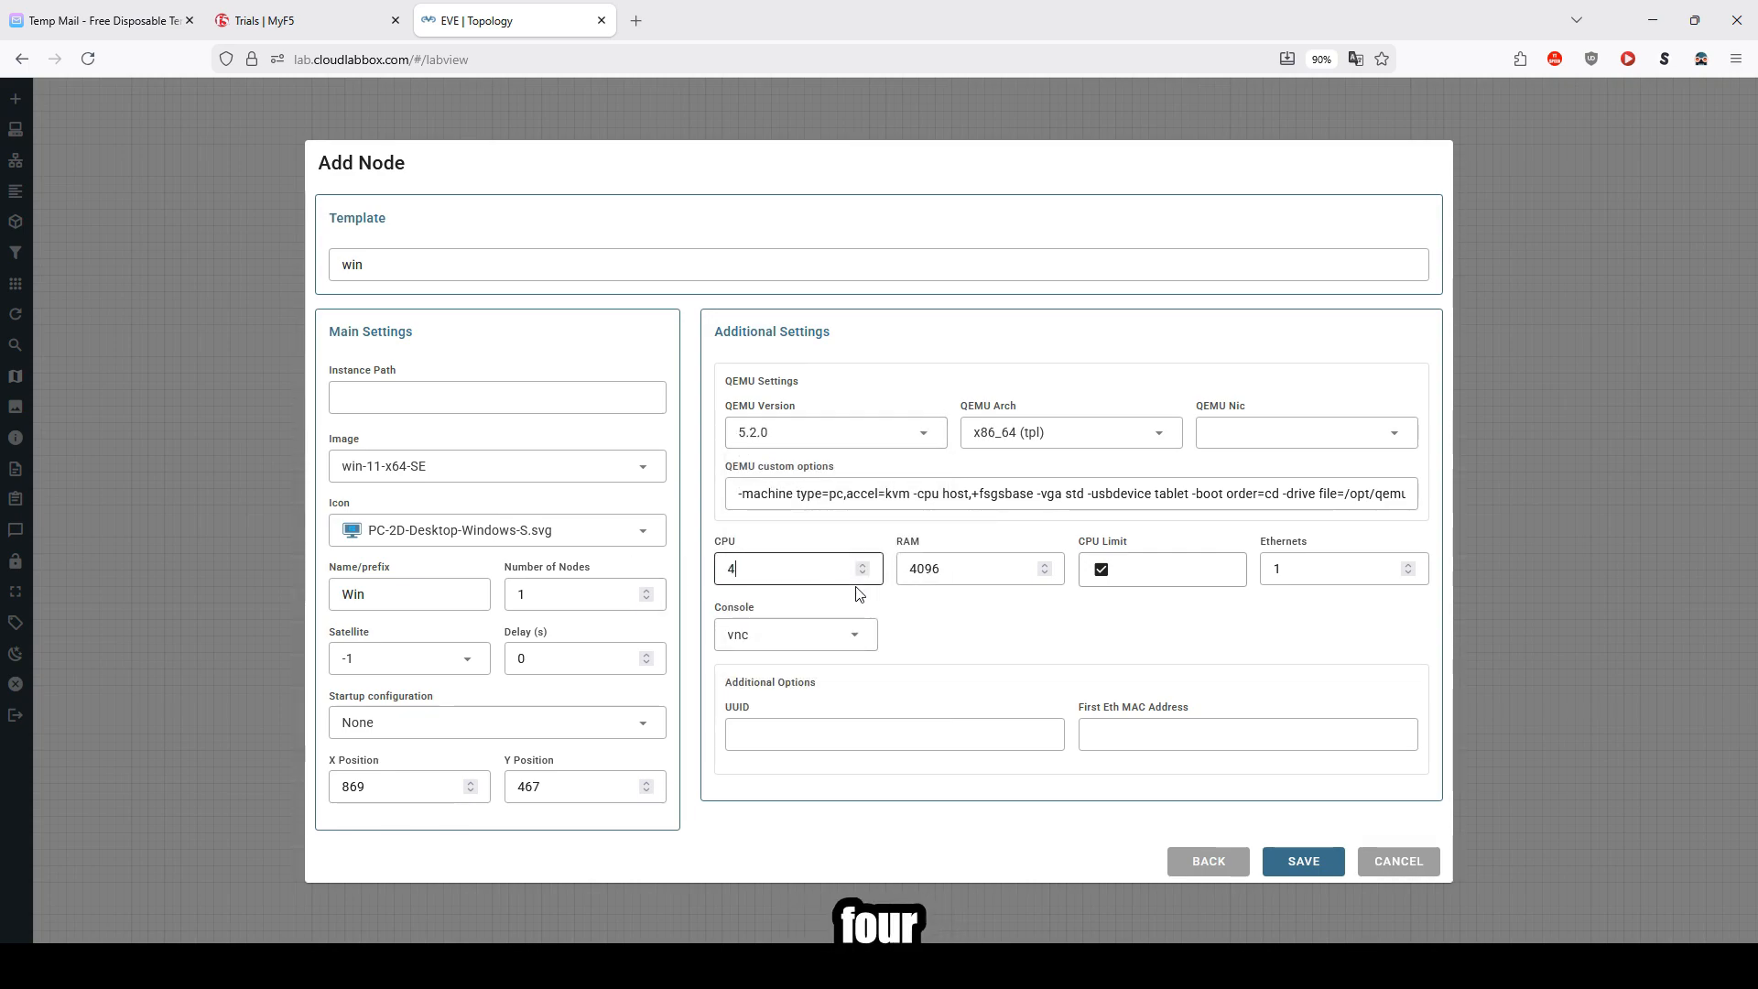
pyautogui.write('8')
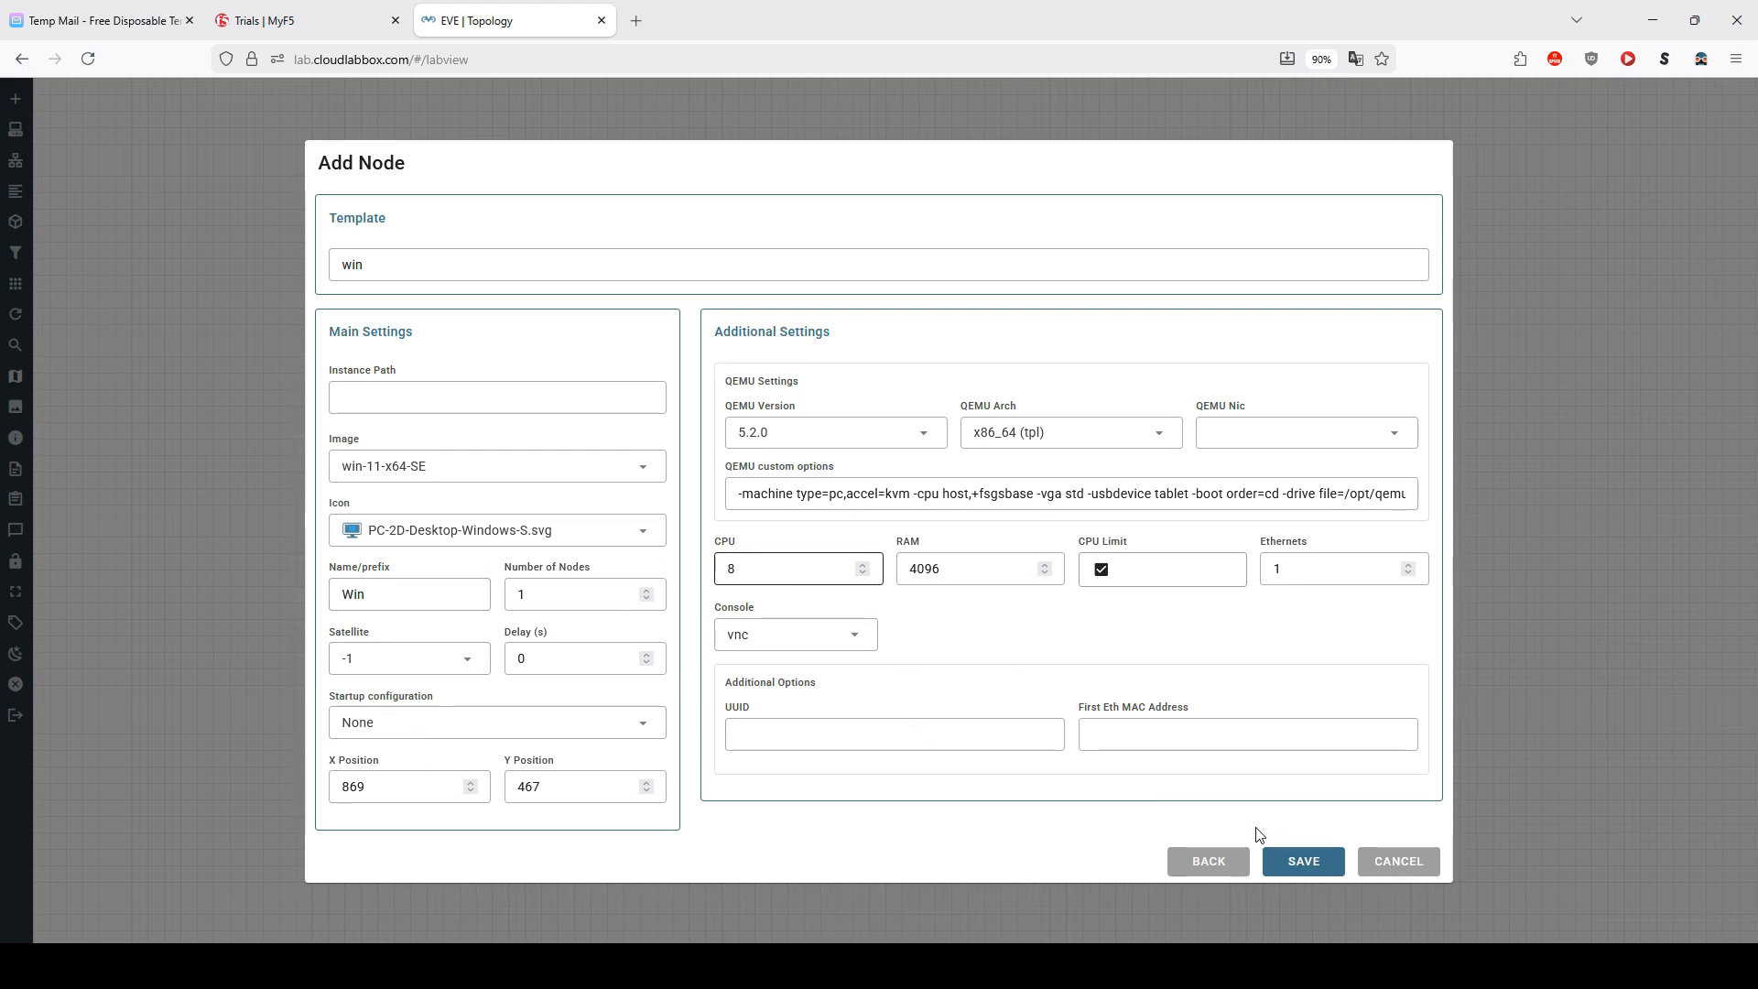
pyautogui.click(1299, 861)
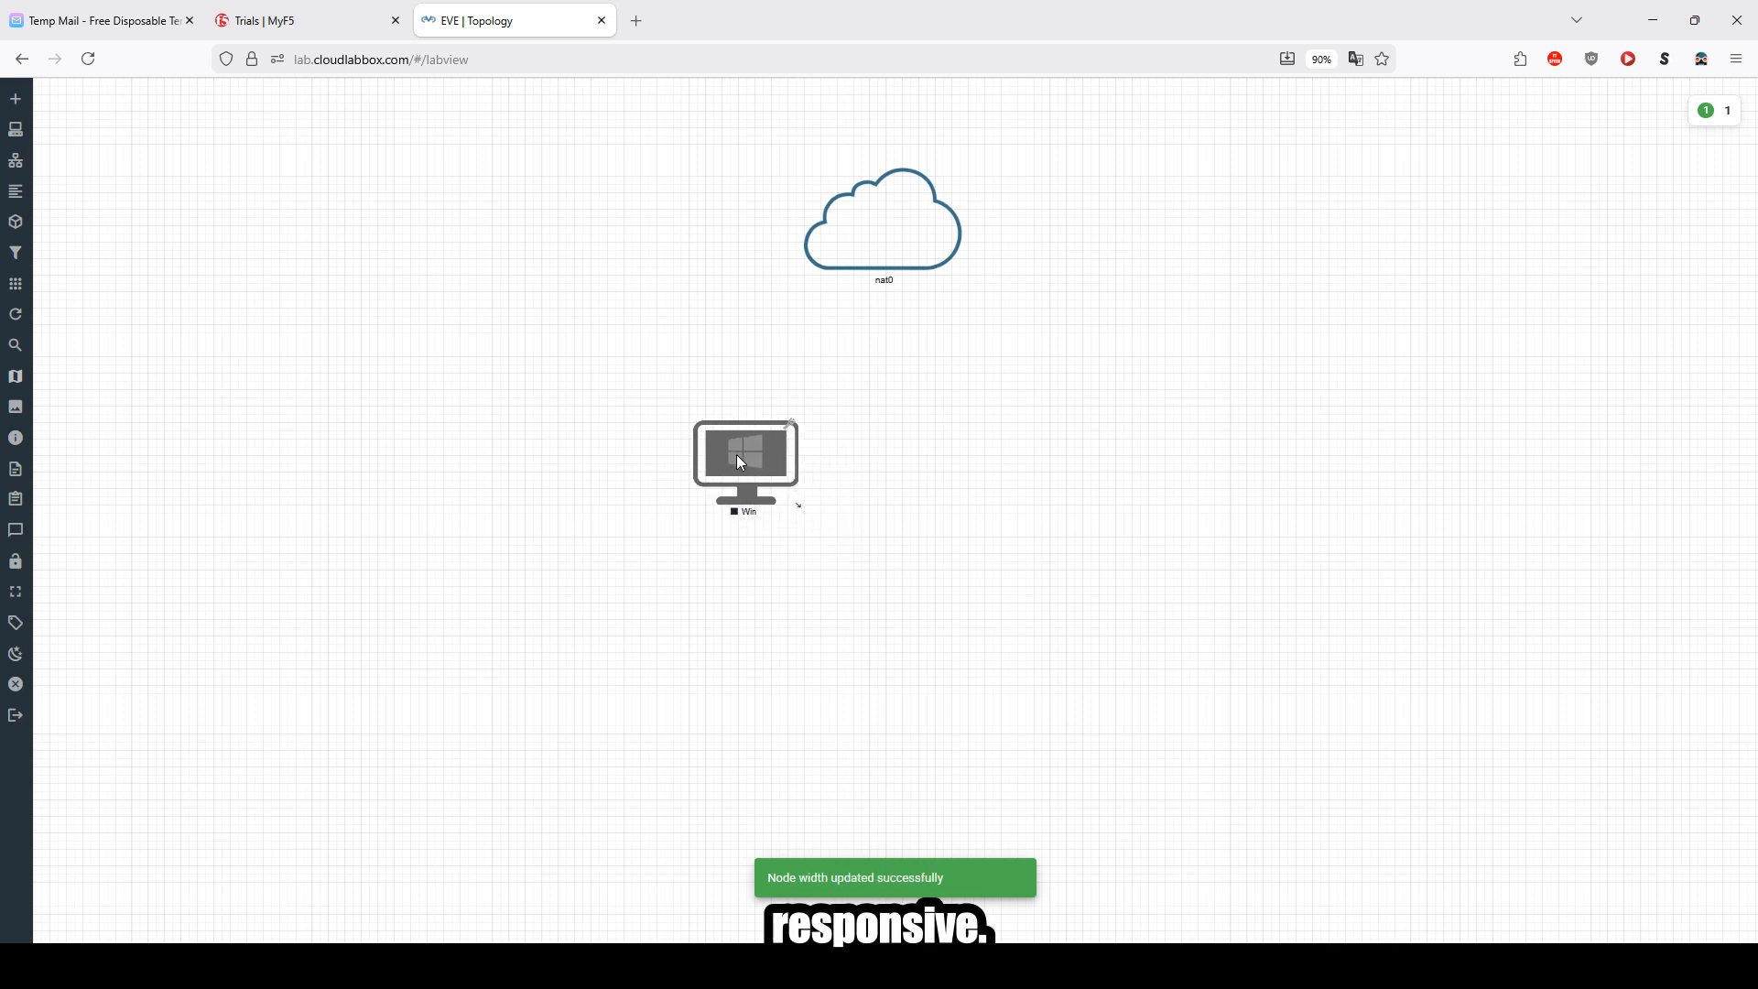
# Step: Start the Win node and link its e0 interface to the nat0 network
pyautogui.rightClick(792, 436)
pyautogui.click(806, 490)
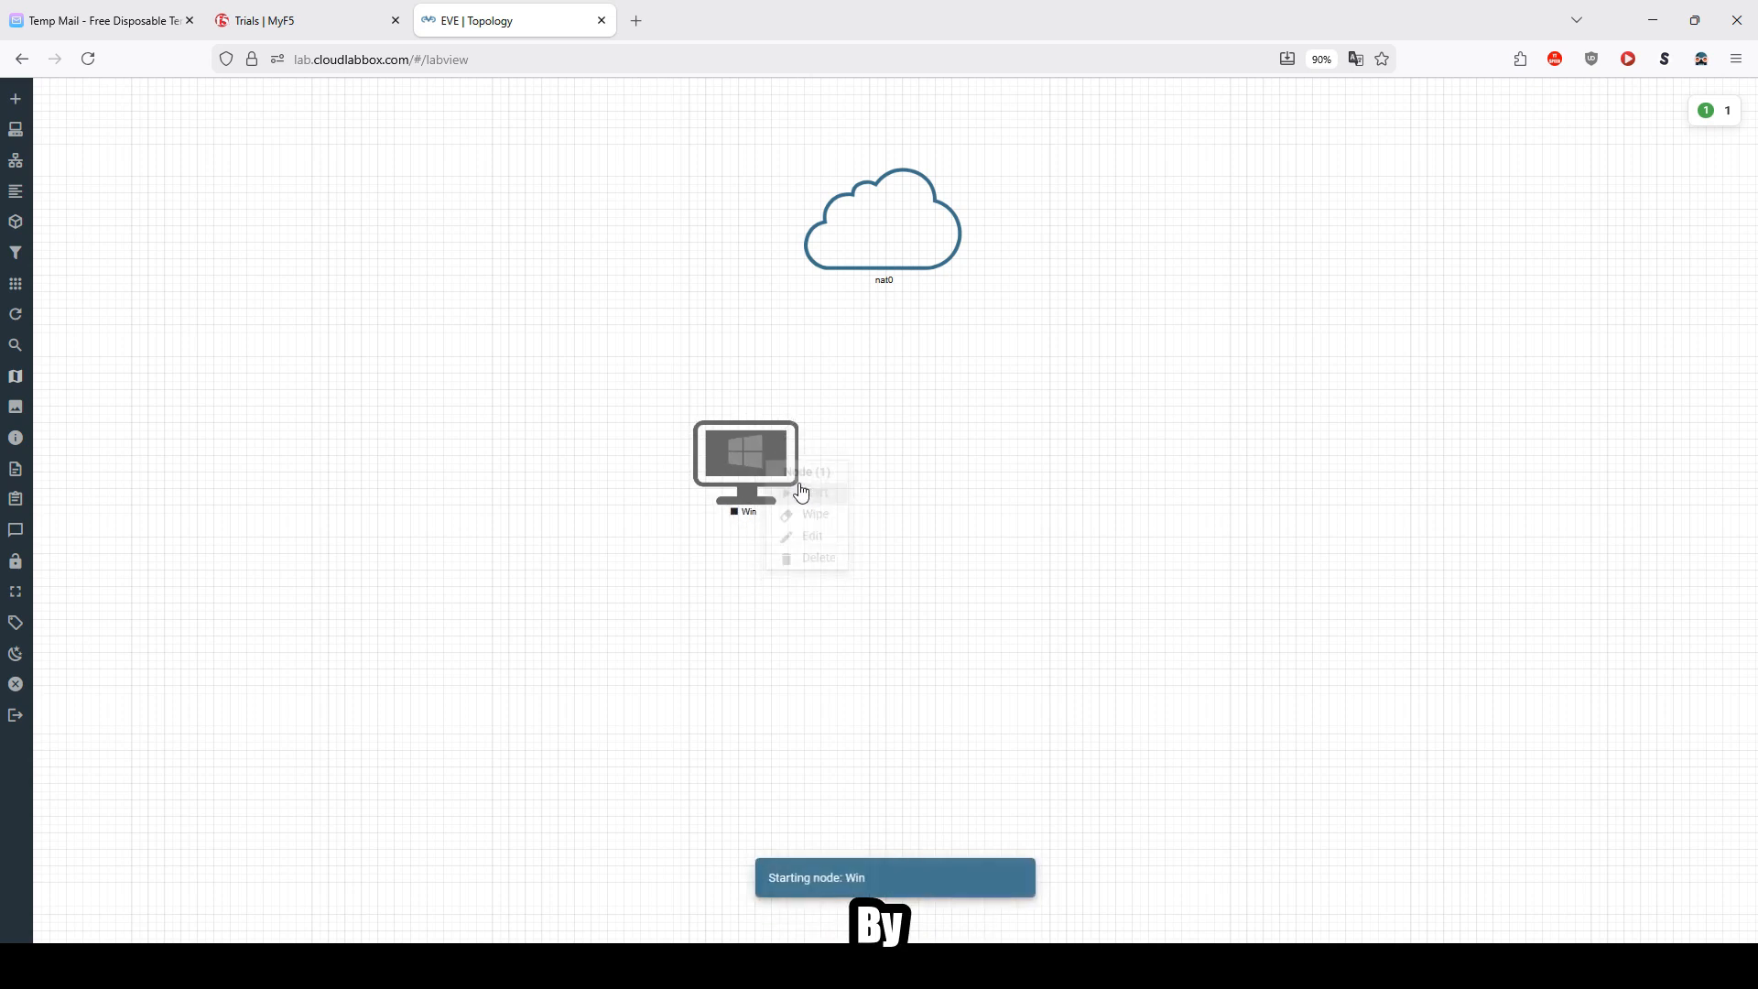
pyautogui.moveTo(786, 437); pyautogui.dragTo(895, 246)
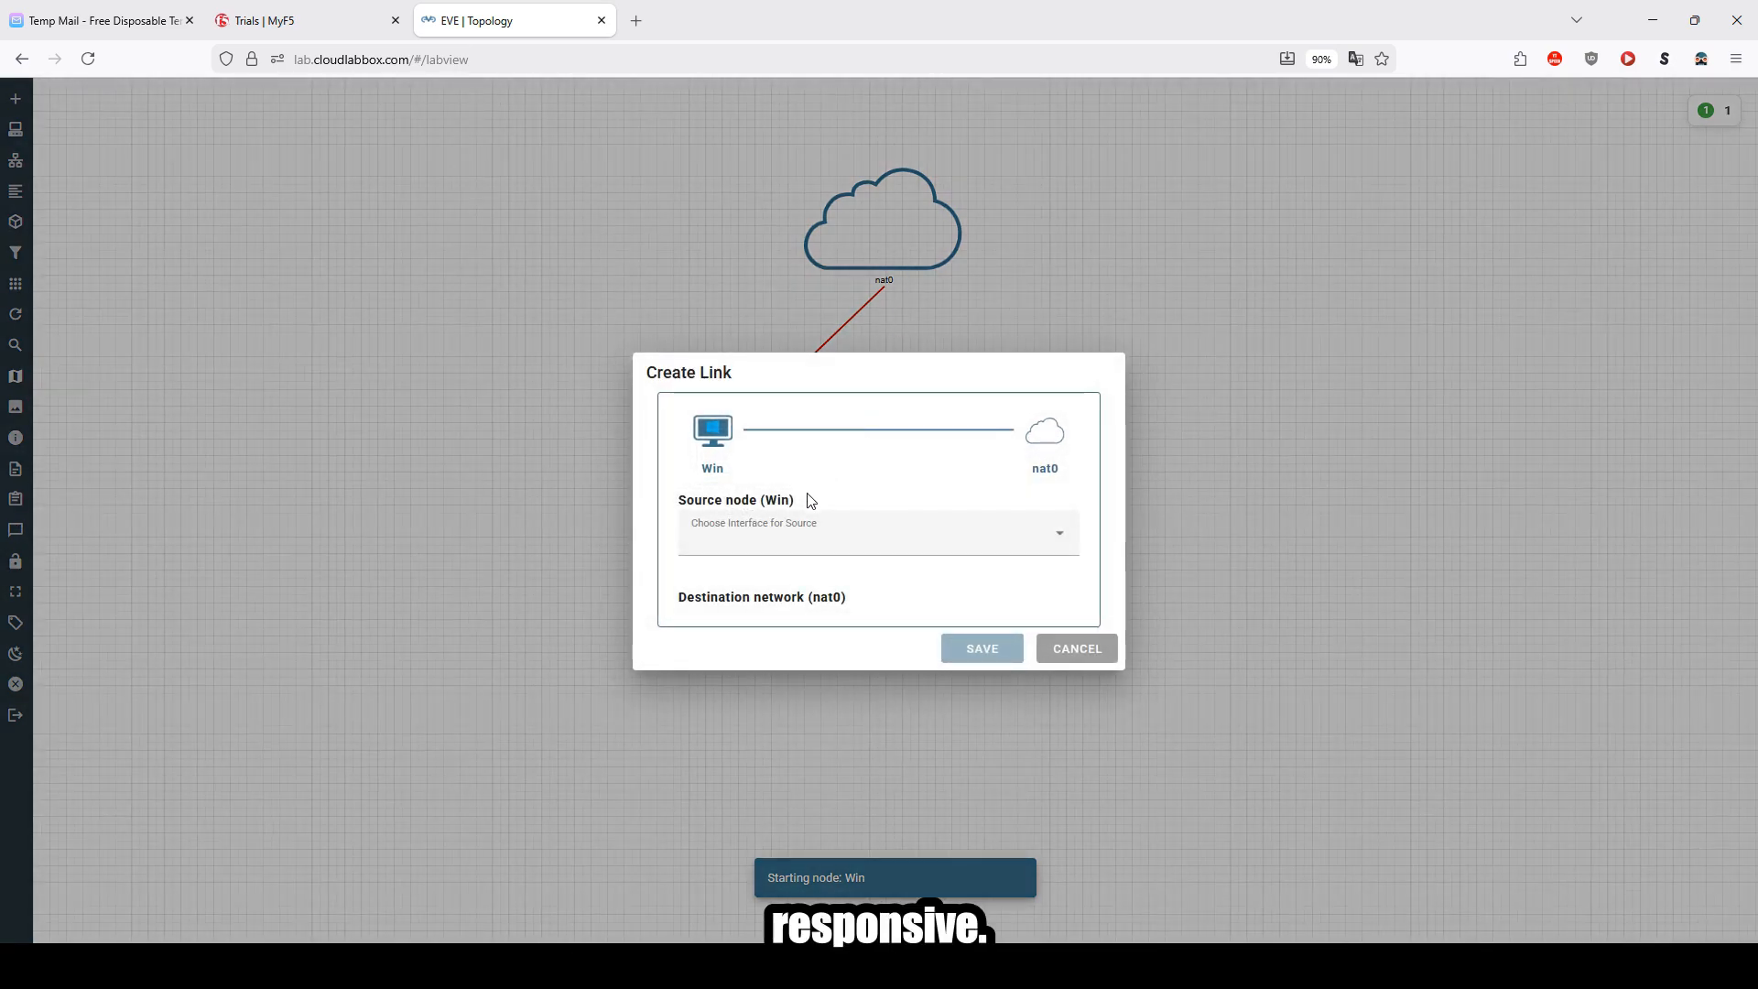
pyautogui.click(789, 547)
pyautogui.click(769, 586)
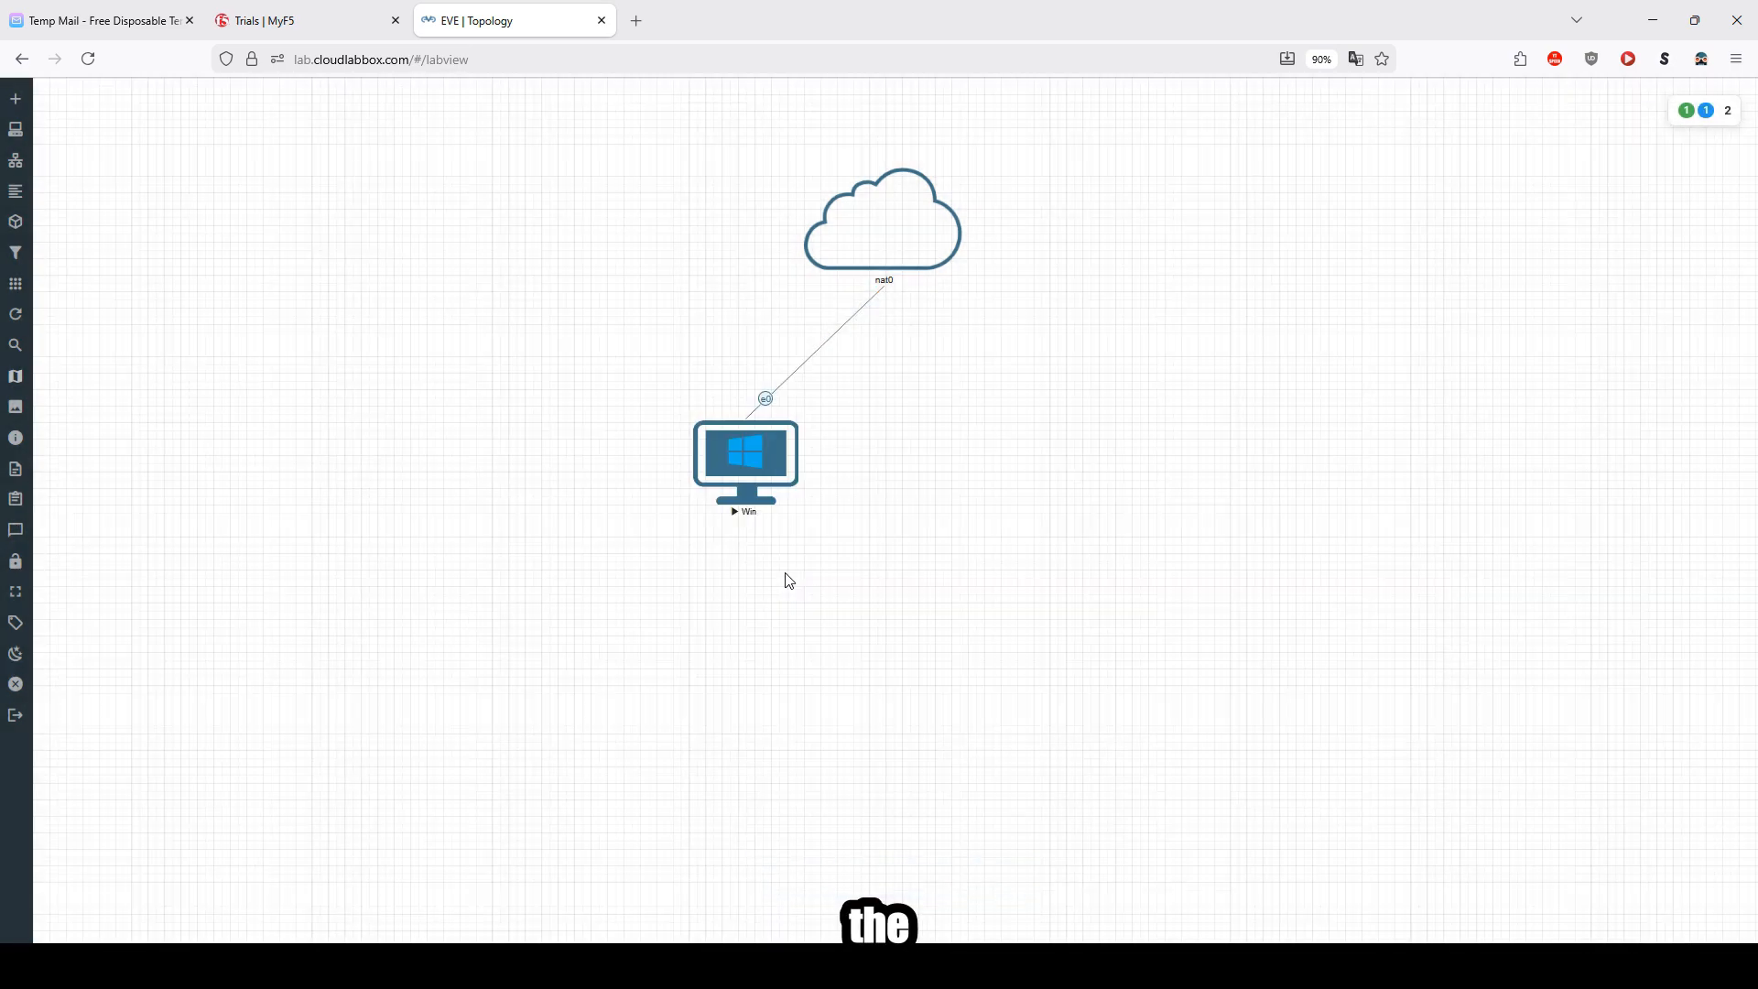
pyautogui.moveTo(745, 483); pyautogui.dragTo(696, 463)
# Step: Add a BIG-IP node named BIGIP with image bigip-17.5.0-0.0.15, QEMU version 5.2.0 and 8 CPUs
pyautogui.rightClick(961, 466)
pyautogui.click(1001, 495)
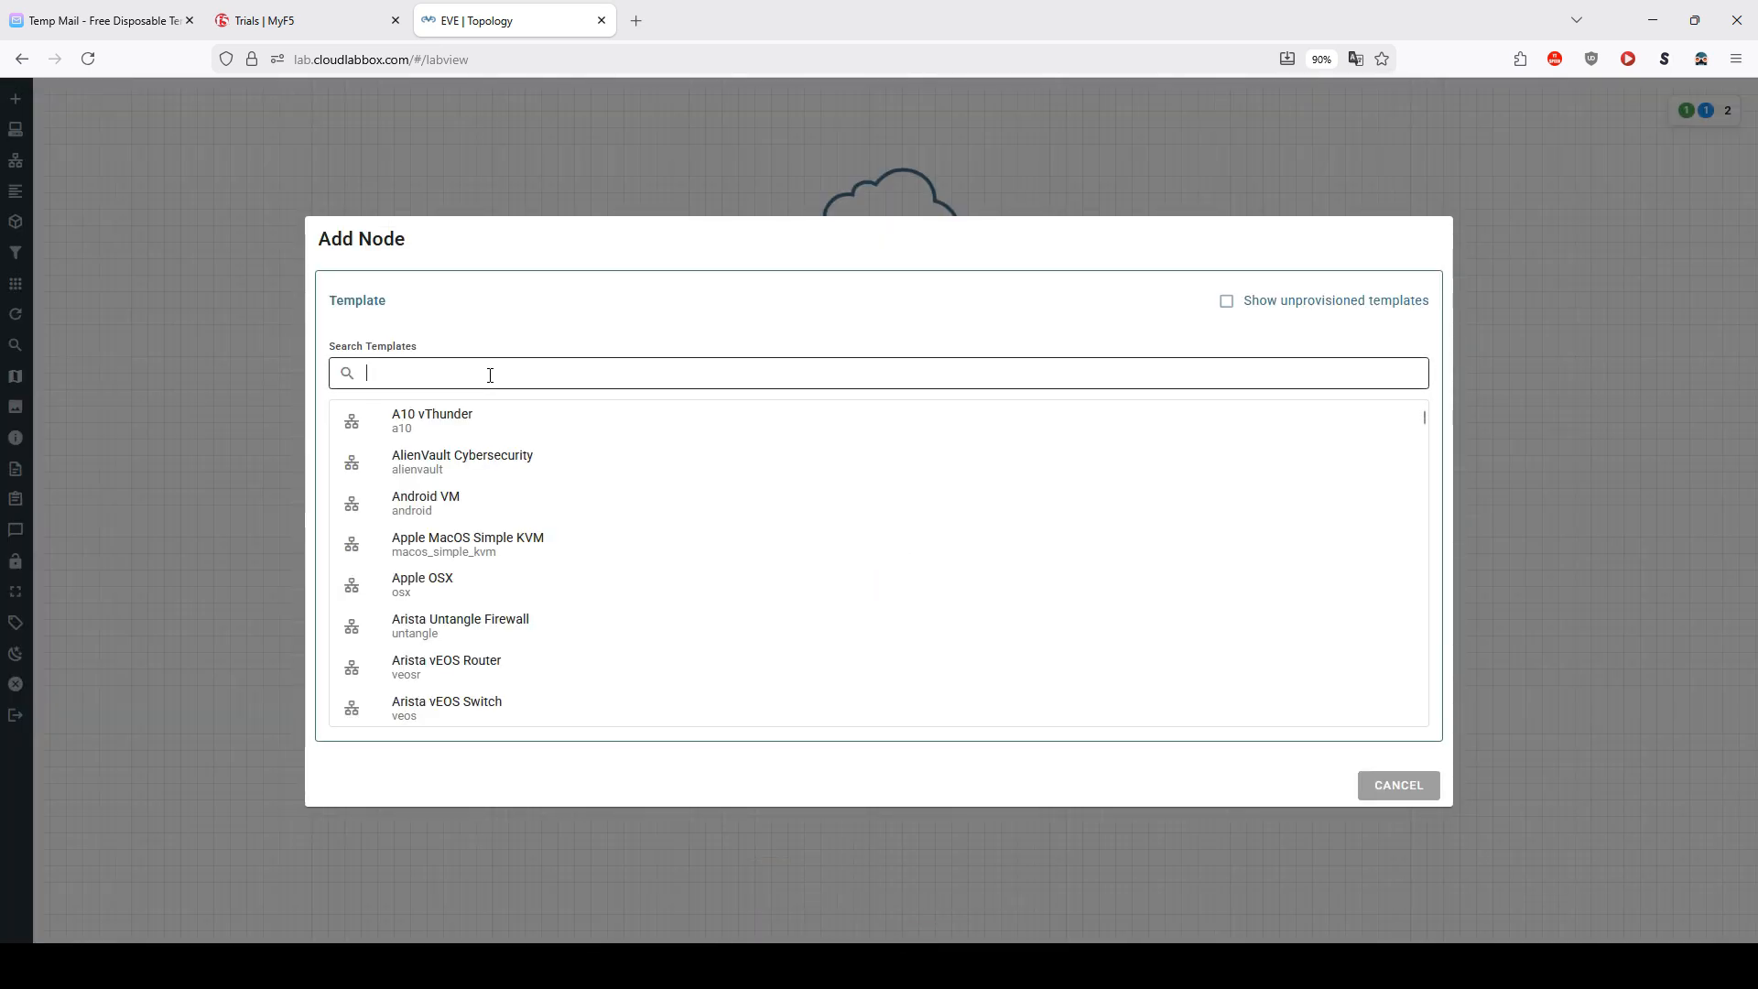
pyautogui.write('f5')
pyautogui.click(475, 428)
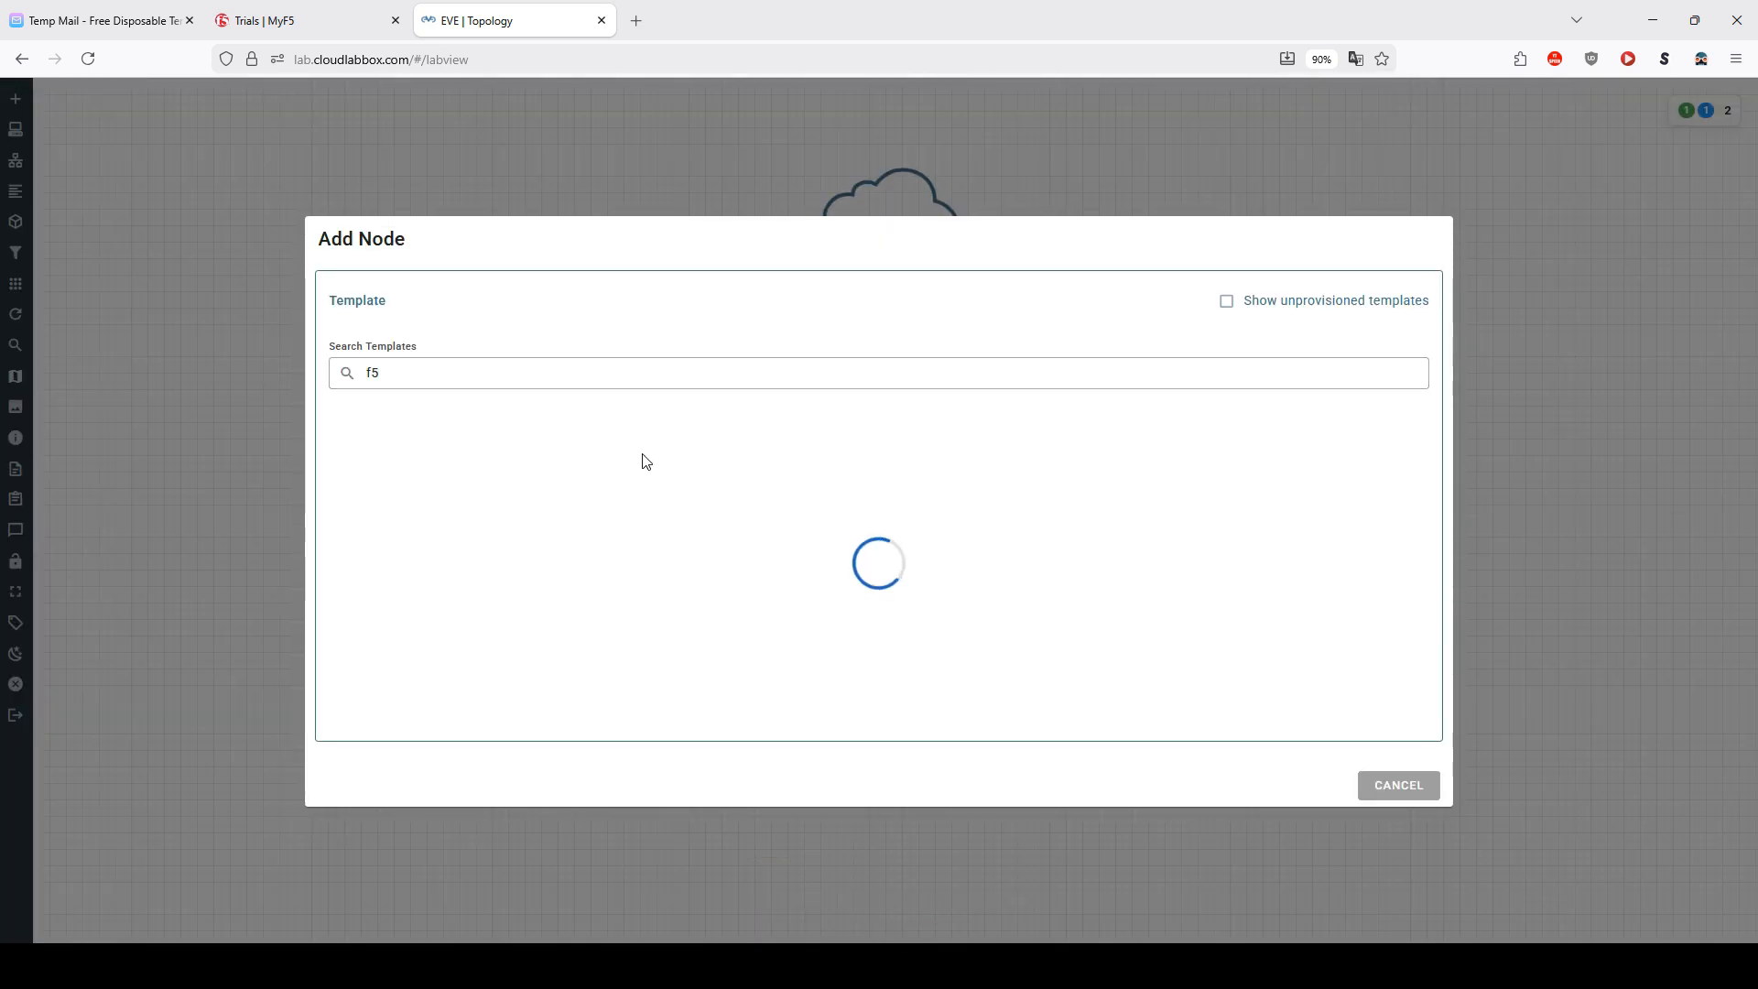
pyautogui.click(468, 469)
pyautogui.click(471, 470)
pyautogui.click(451, 471)
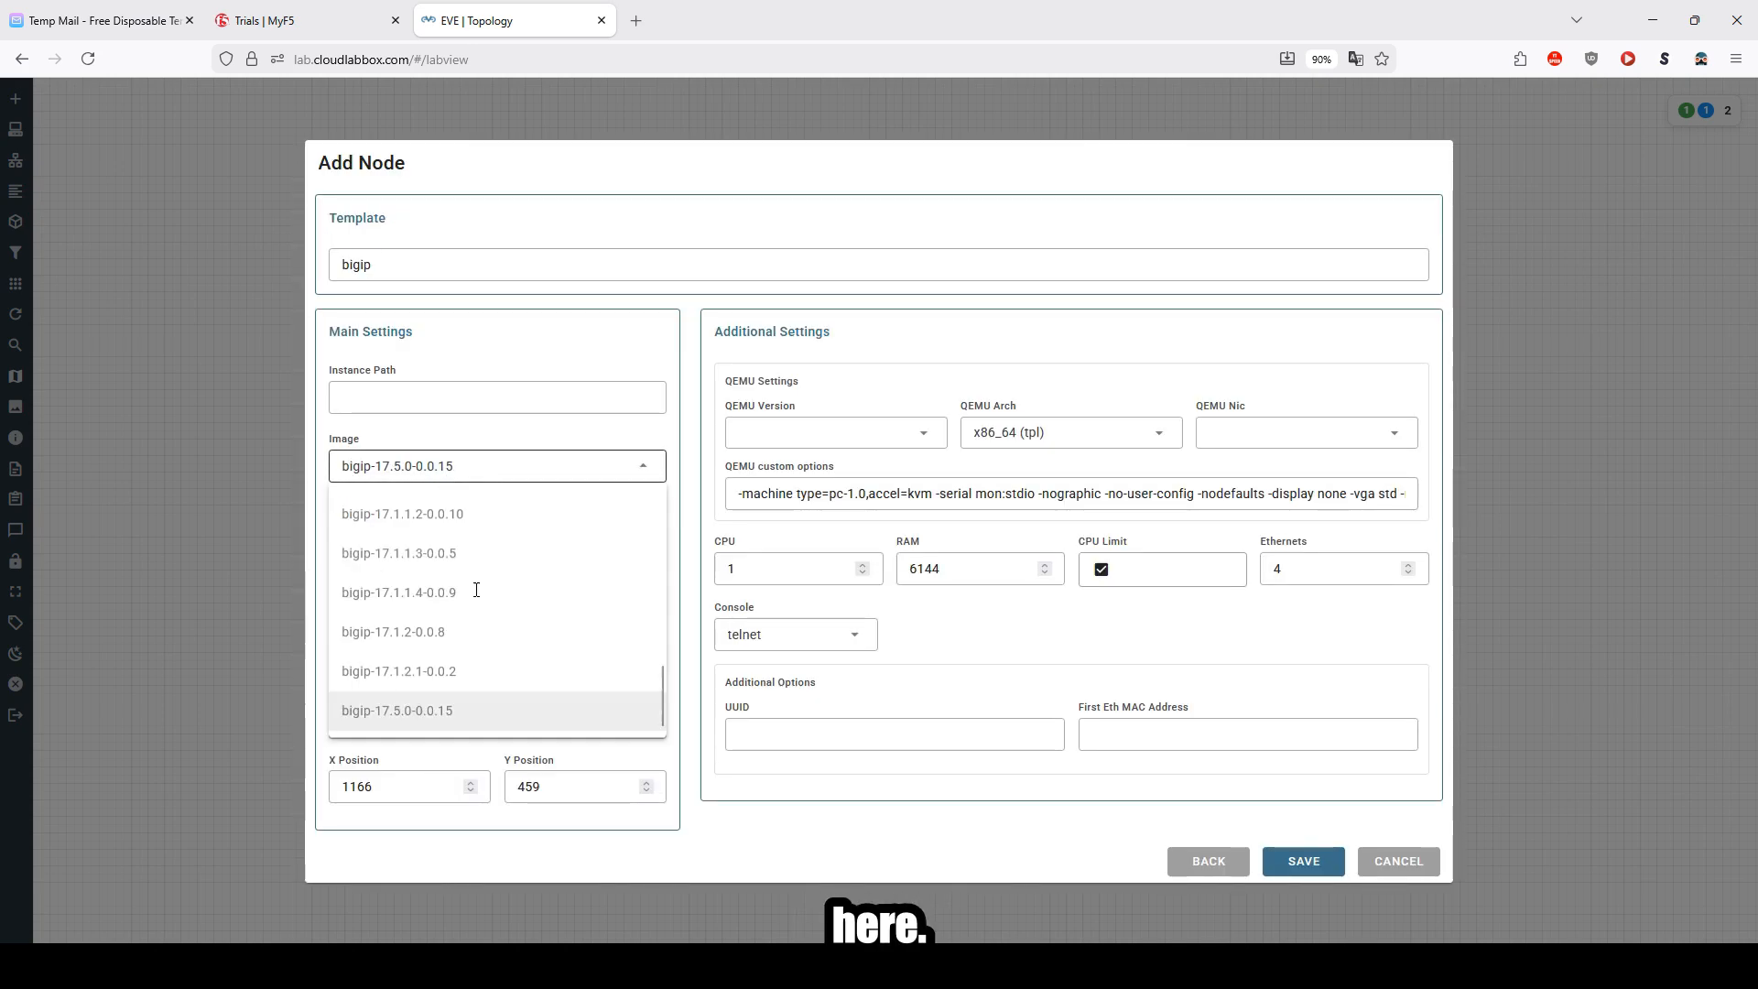
pyautogui.click(404, 710)
pyautogui.click(416, 591)
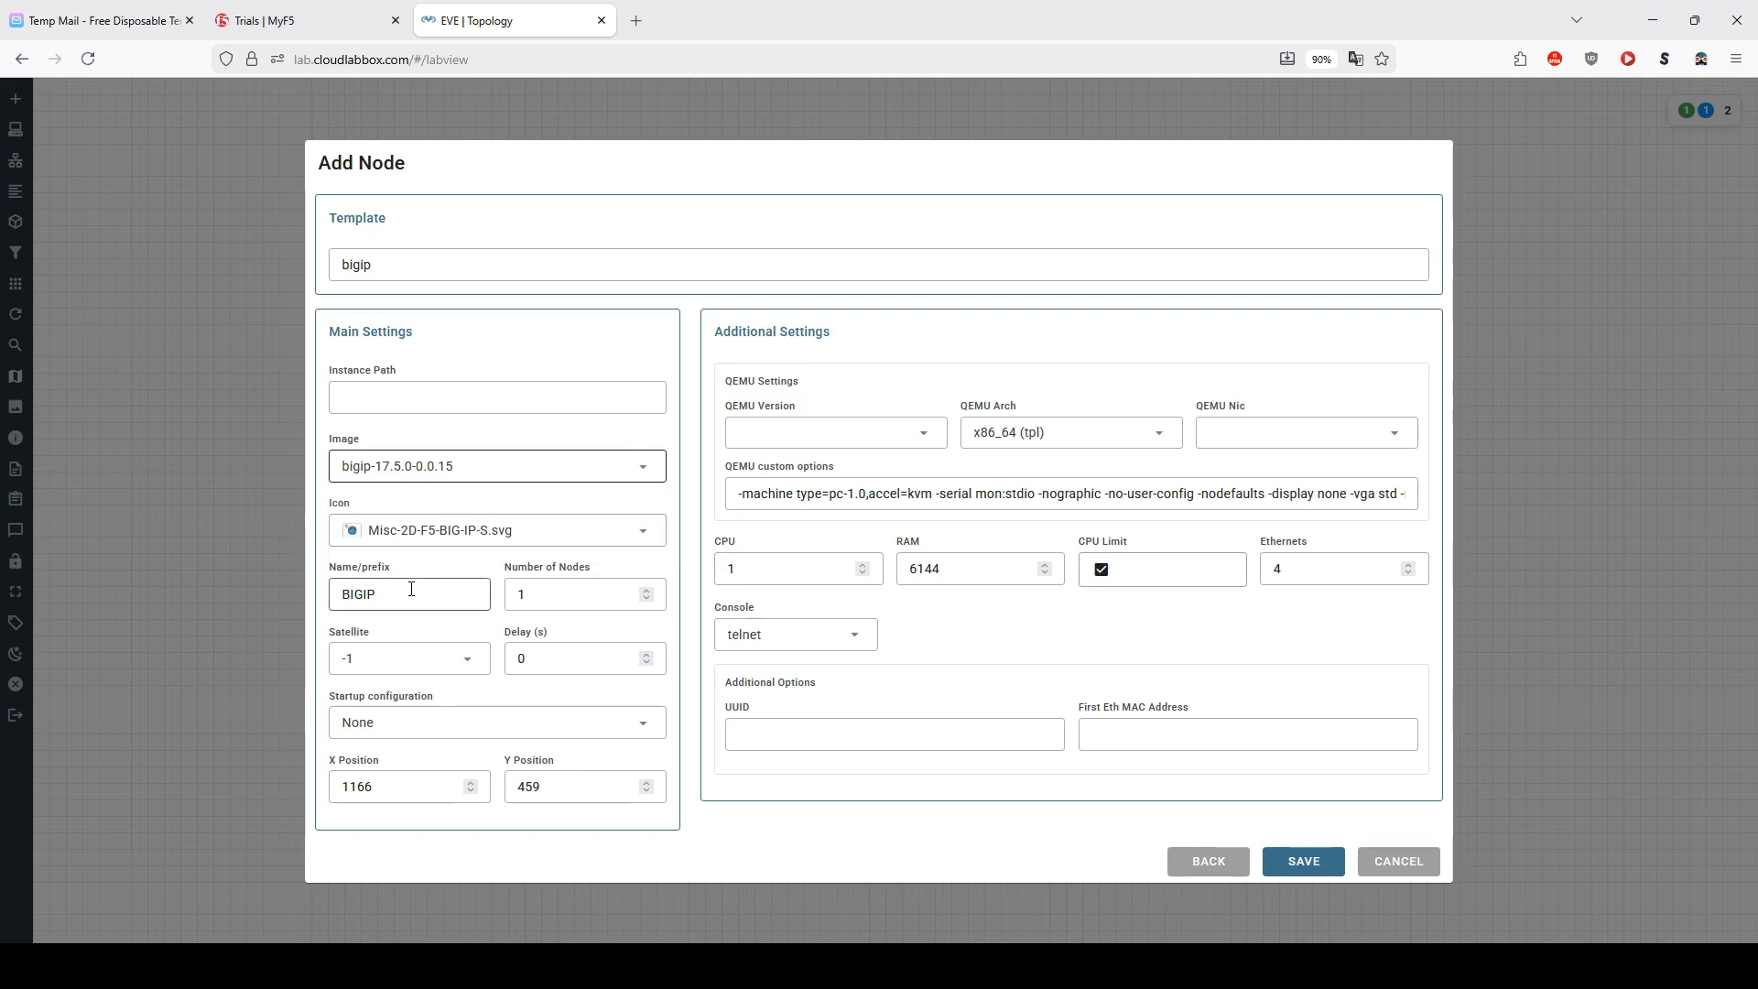
pyautogui.click(774, 434)
pyautogui.scroll(-4, 788, 641)
pyautogui.click(785, 634)
pyautogui.click(790, 570)
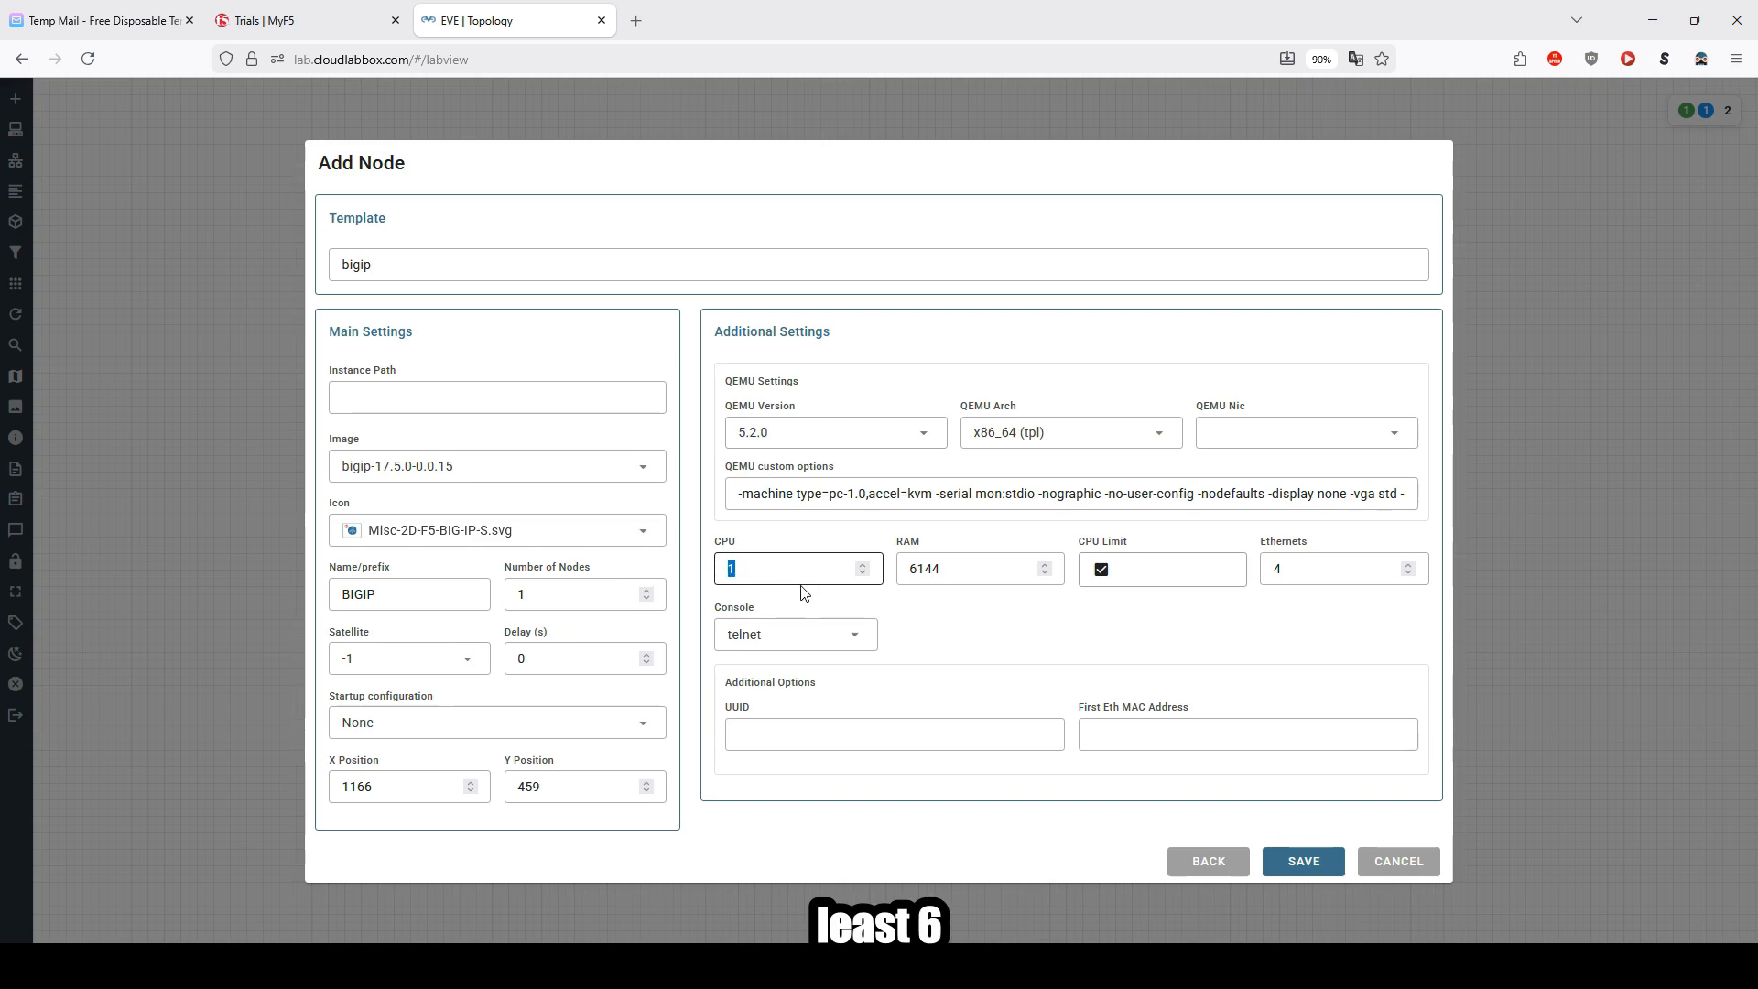
pyautogui.write('8')
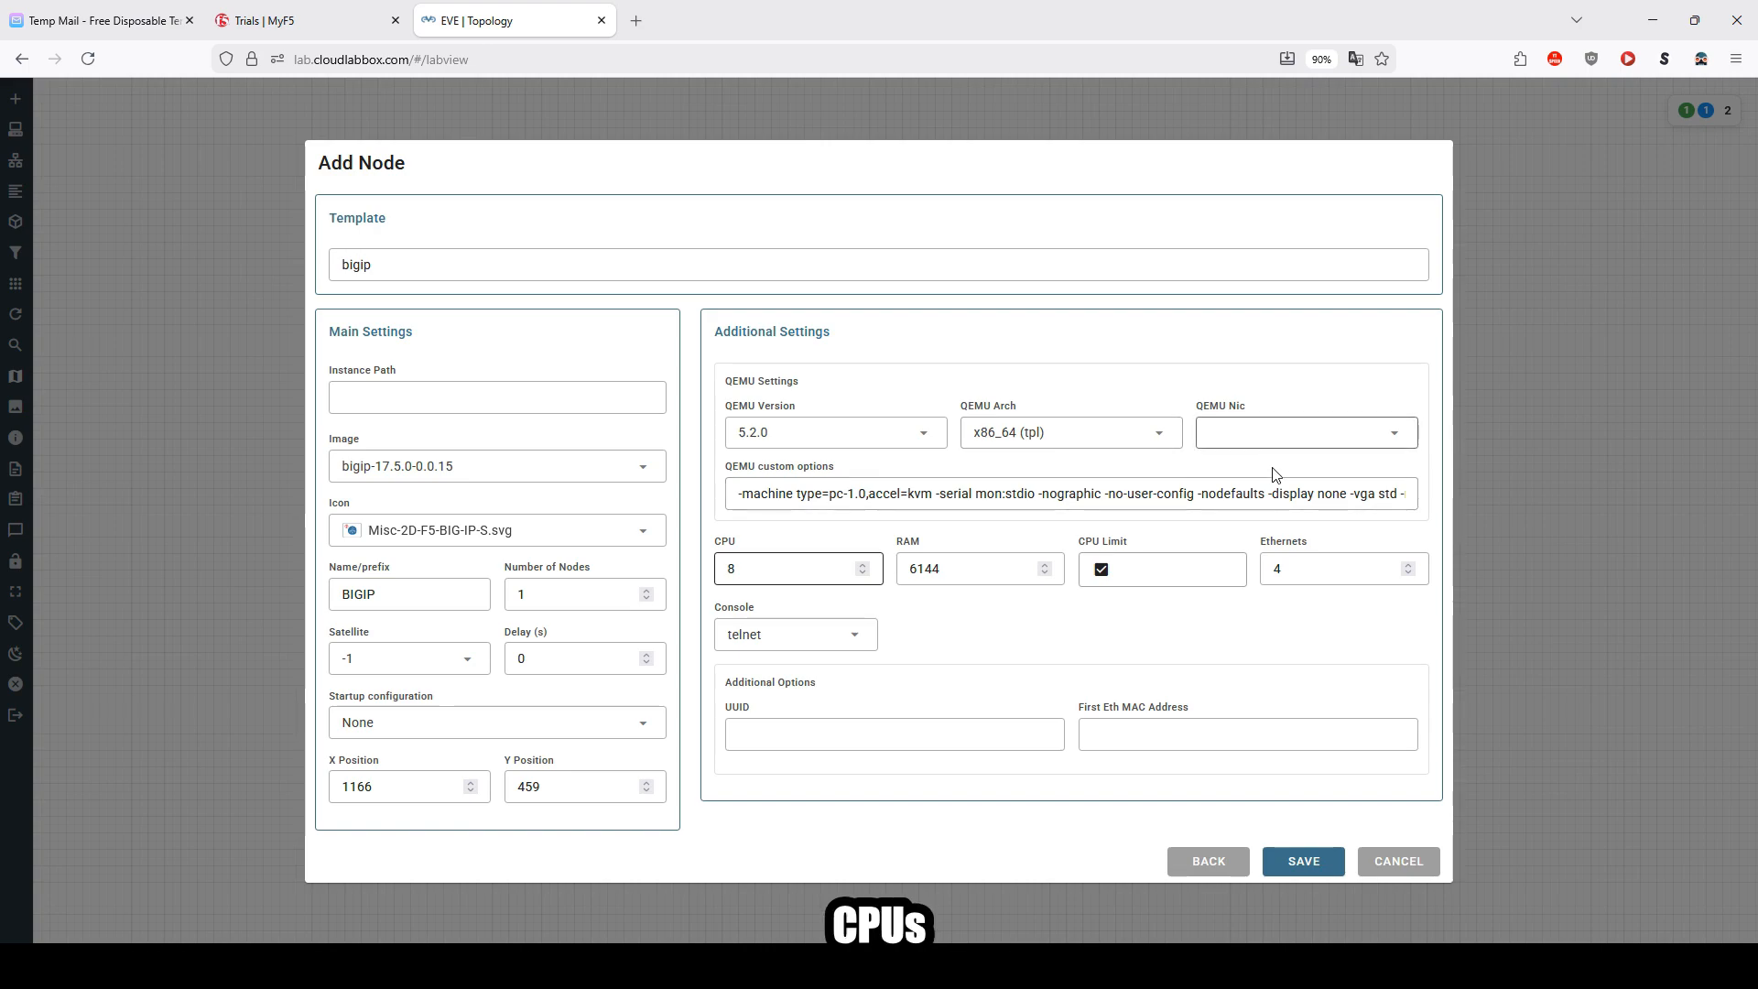
pyautogui.click(1307, 865)
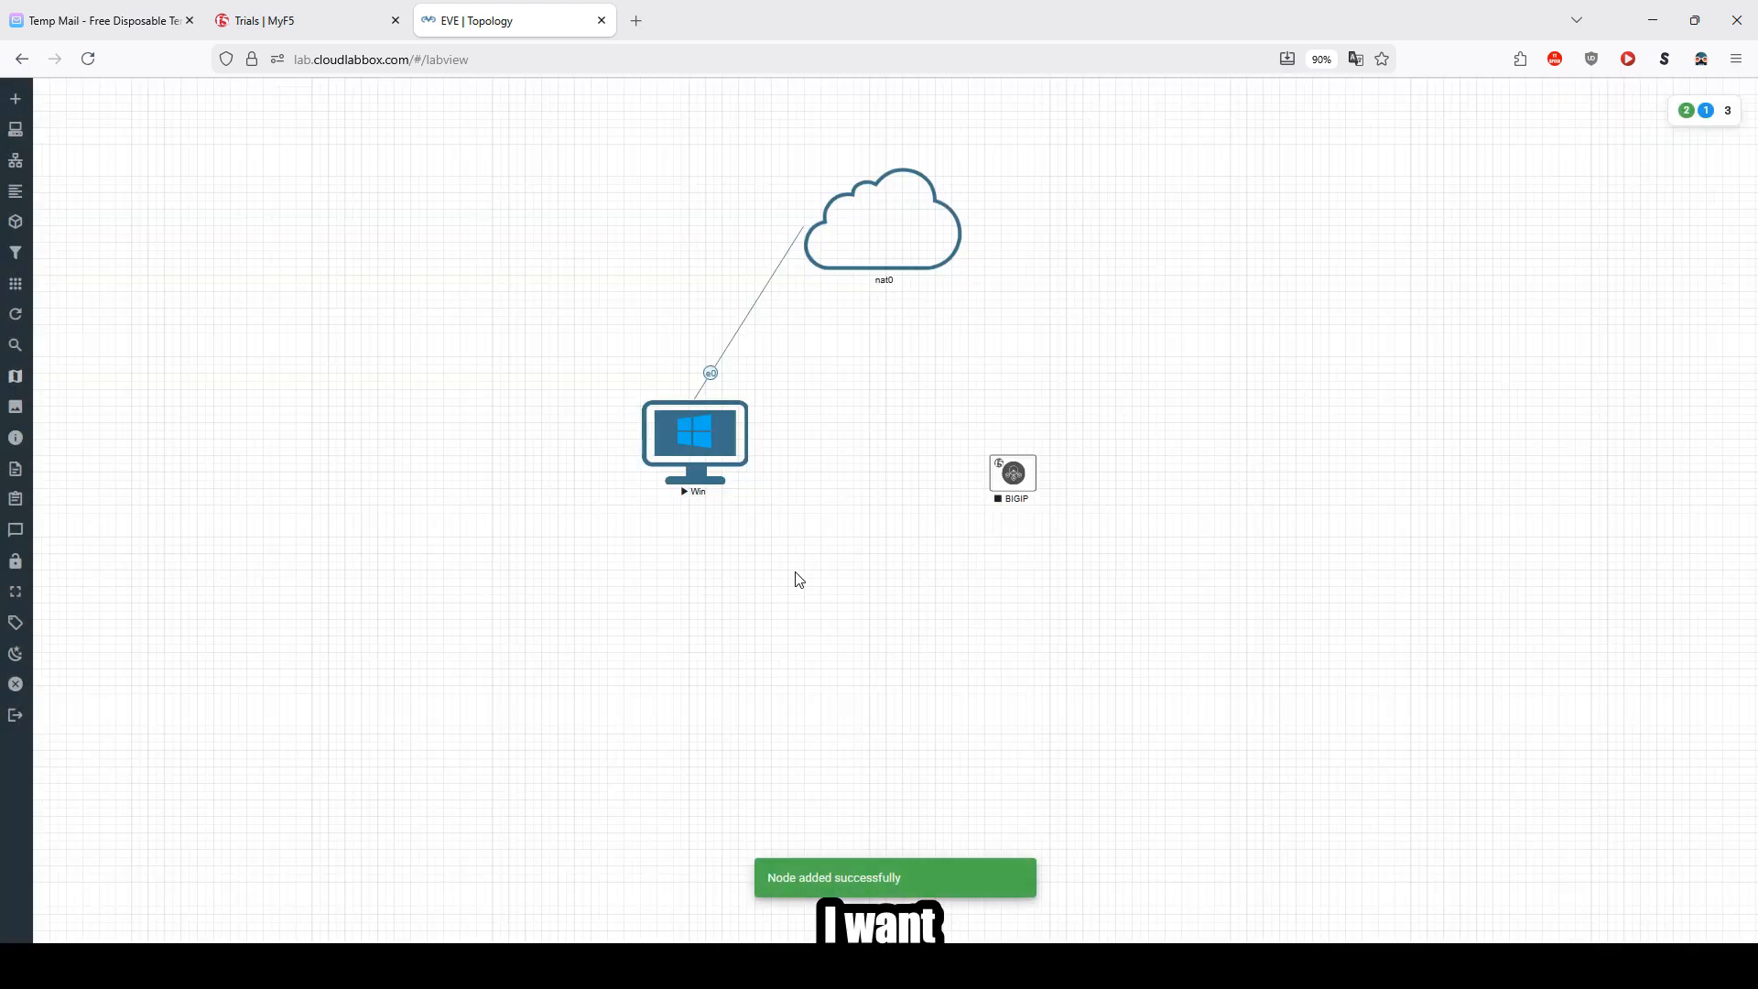
# Step: Start the BIGIP node, enlarge it, and link its Mgmt interface to the nat0 network
pyautogui.rightClick(1017, 478)
pyautogui.click(1053, 519)
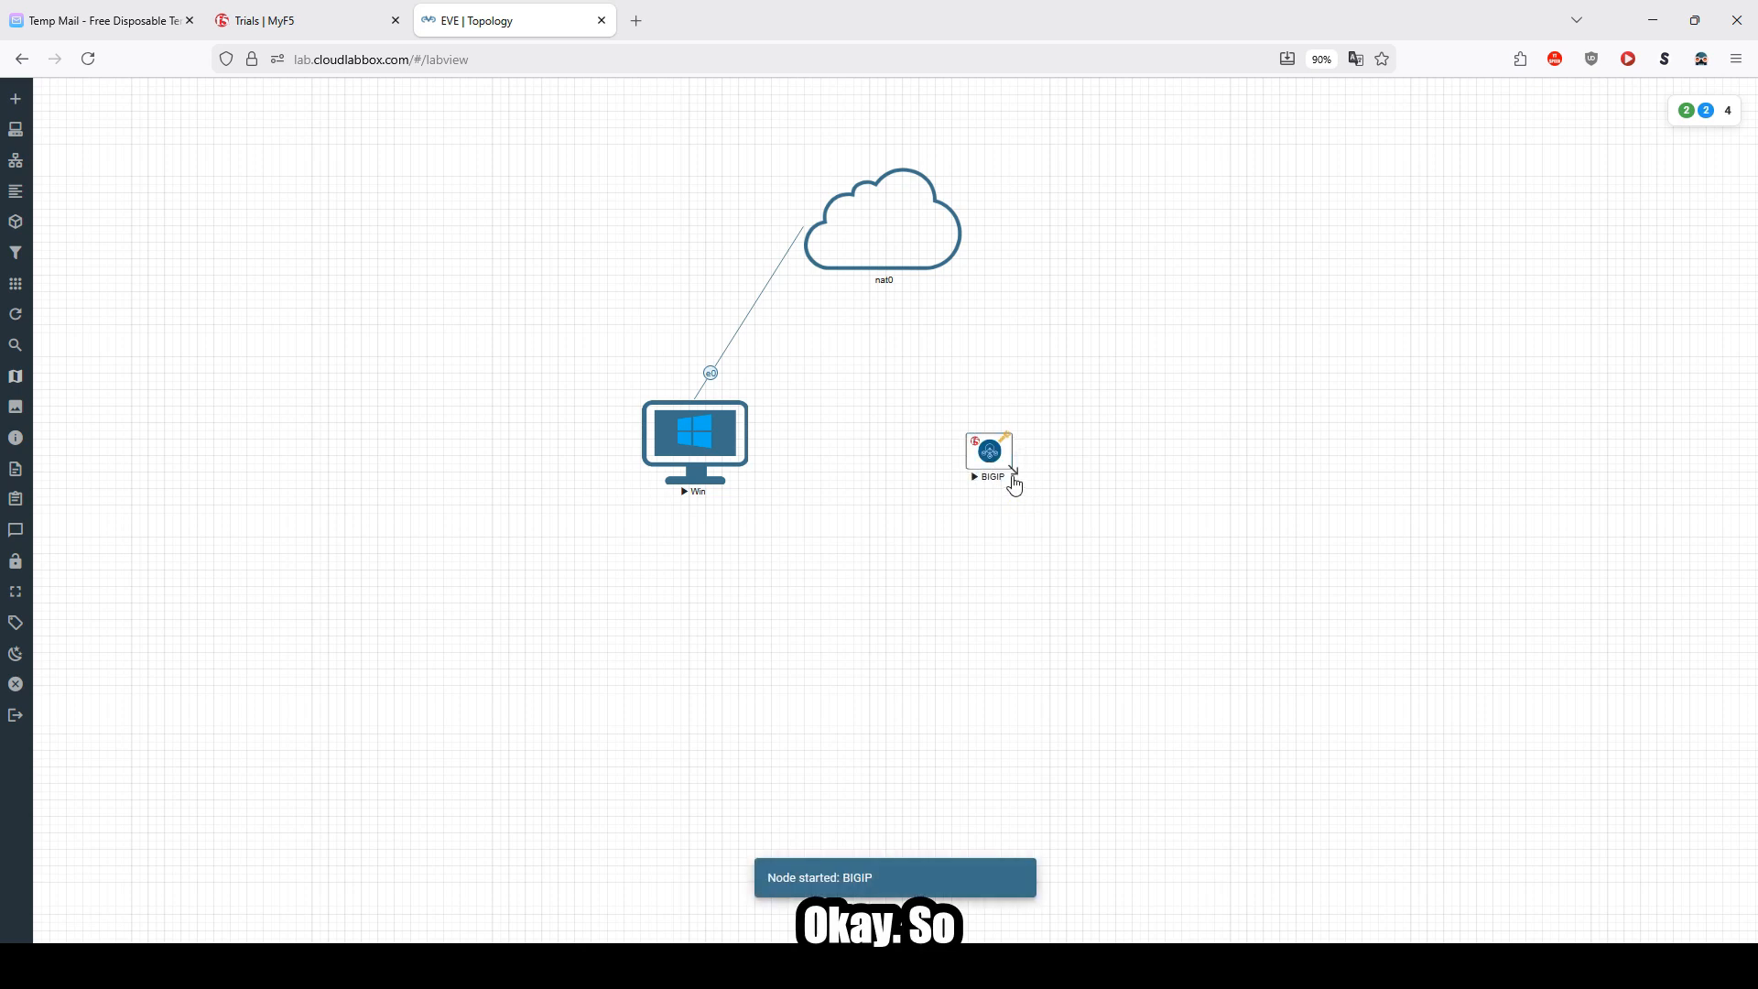
pyautogui.moveTo(1058, 507); pyautogui.dragTo(1077, 520)
pyautogui.moveTo(1032, 487); pyautogui.dragTo(940, 273)
pyautogui.click(848, 544)
pyautogui.click(728, 698)
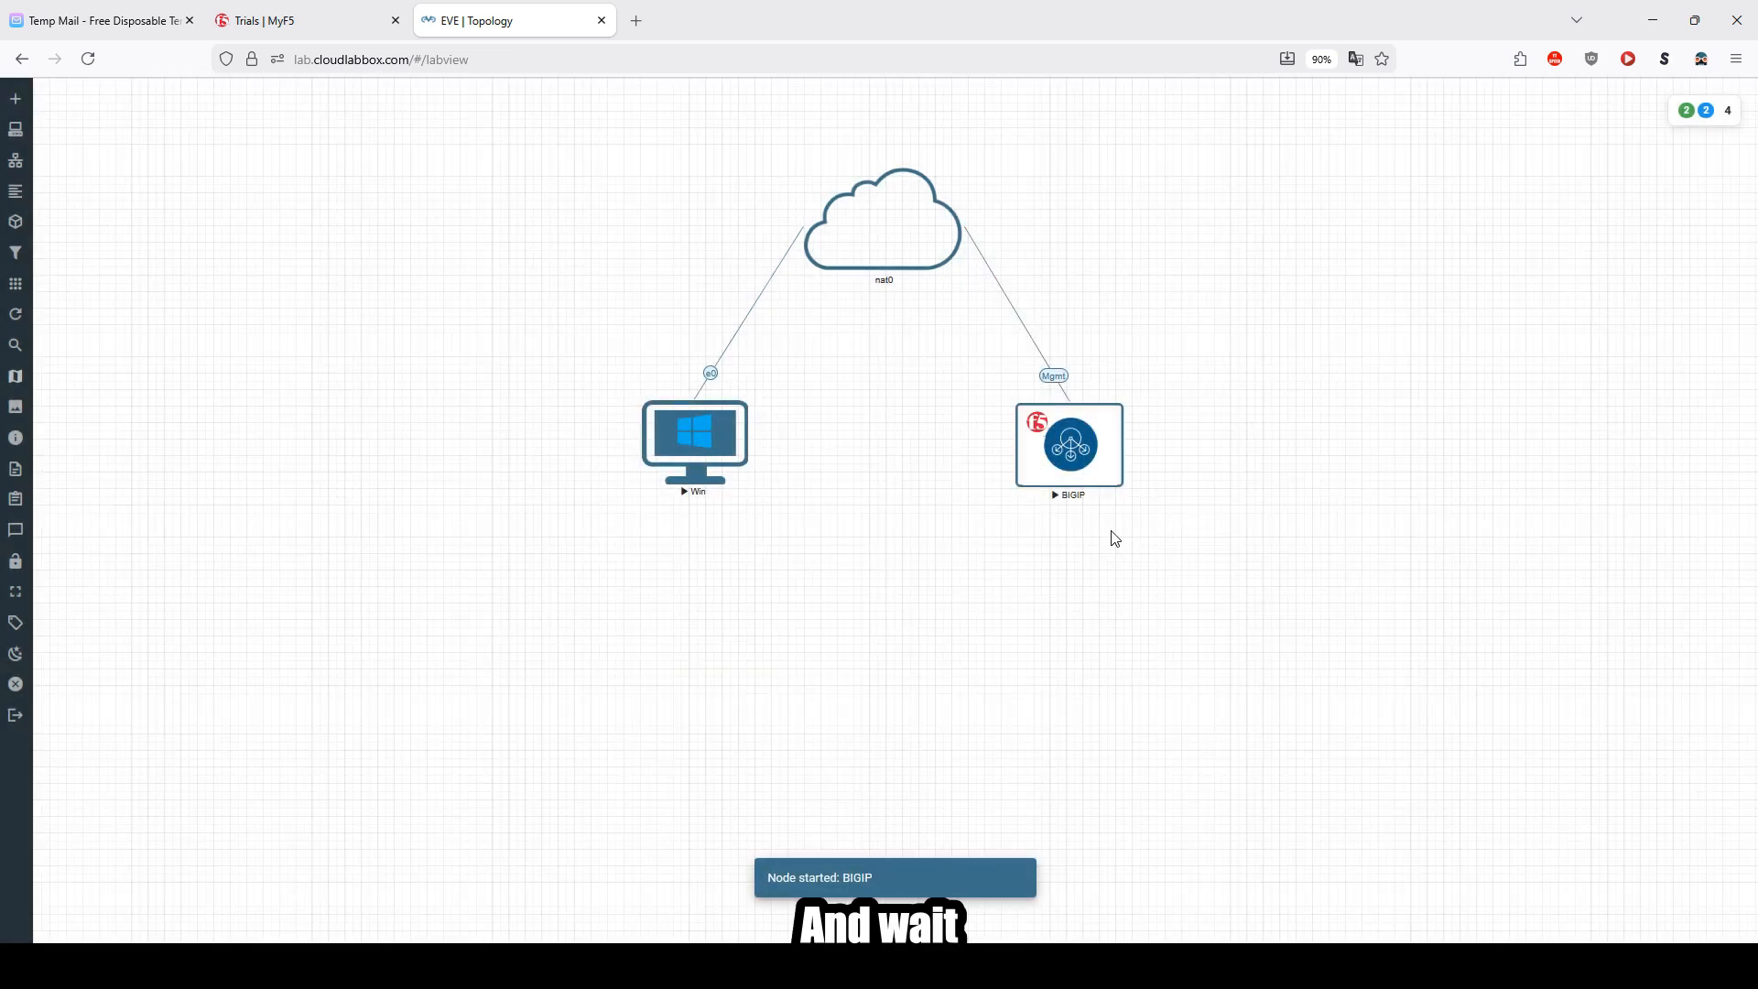
pyautogui.moveTo(1123, 491); pyautogui.dragTo(1170, 522)
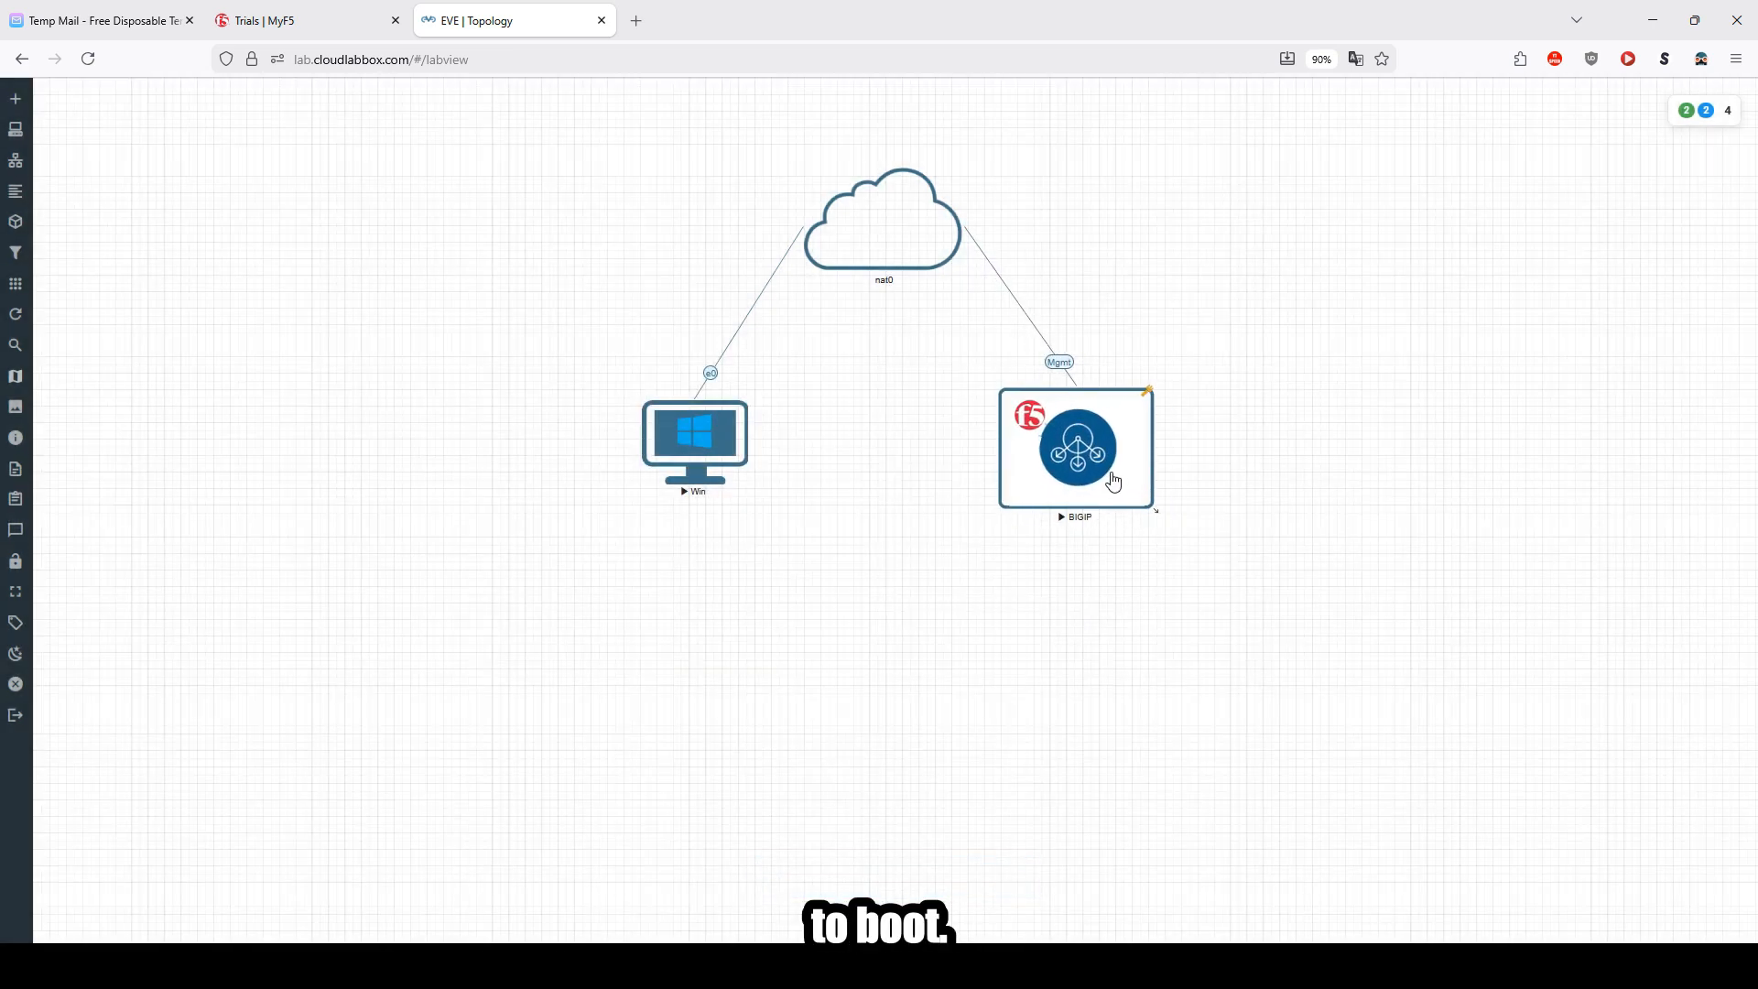
# Step: Return to the MyF5 trials page to check the BIG-IP VE trial status
pyautogui.click(313, 20)
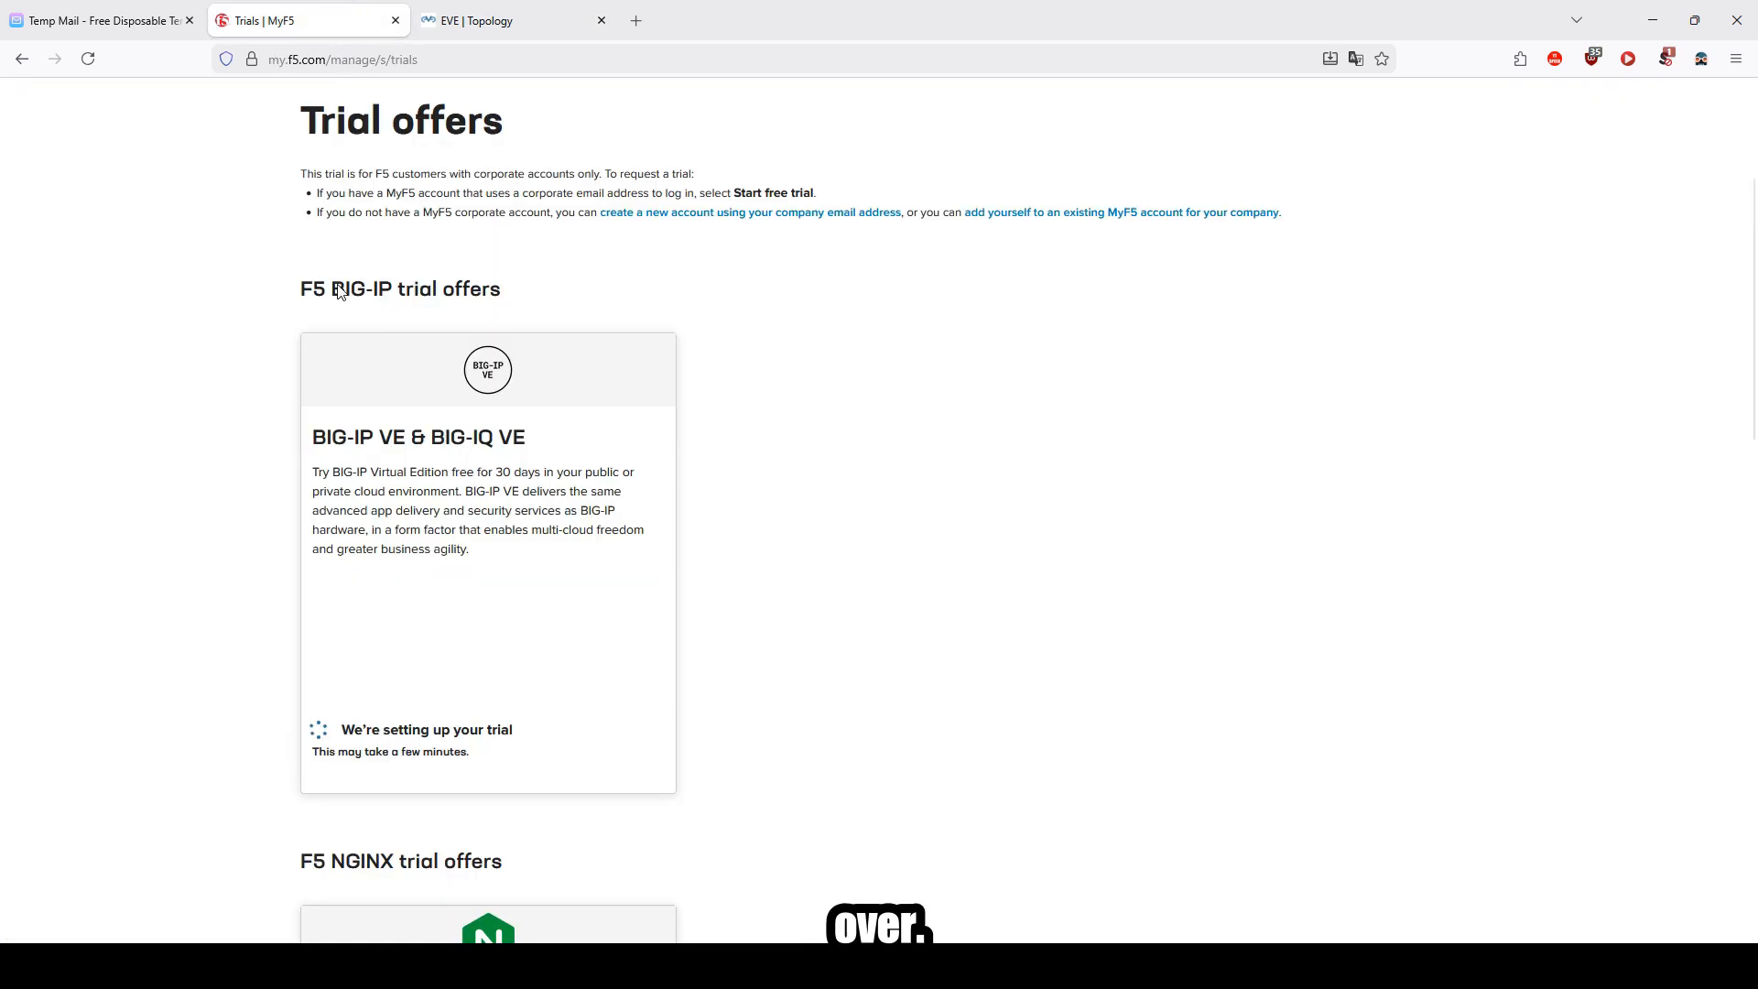
# Step: Refresh the MyF5 trials page and open the BIG-IP VE & BIG-IQ VE Free Trial under My Trials
pyautogui.moveTo(443, 691); pyautogui.dragTo(327, 685)
pyautogui.click(409, 704)
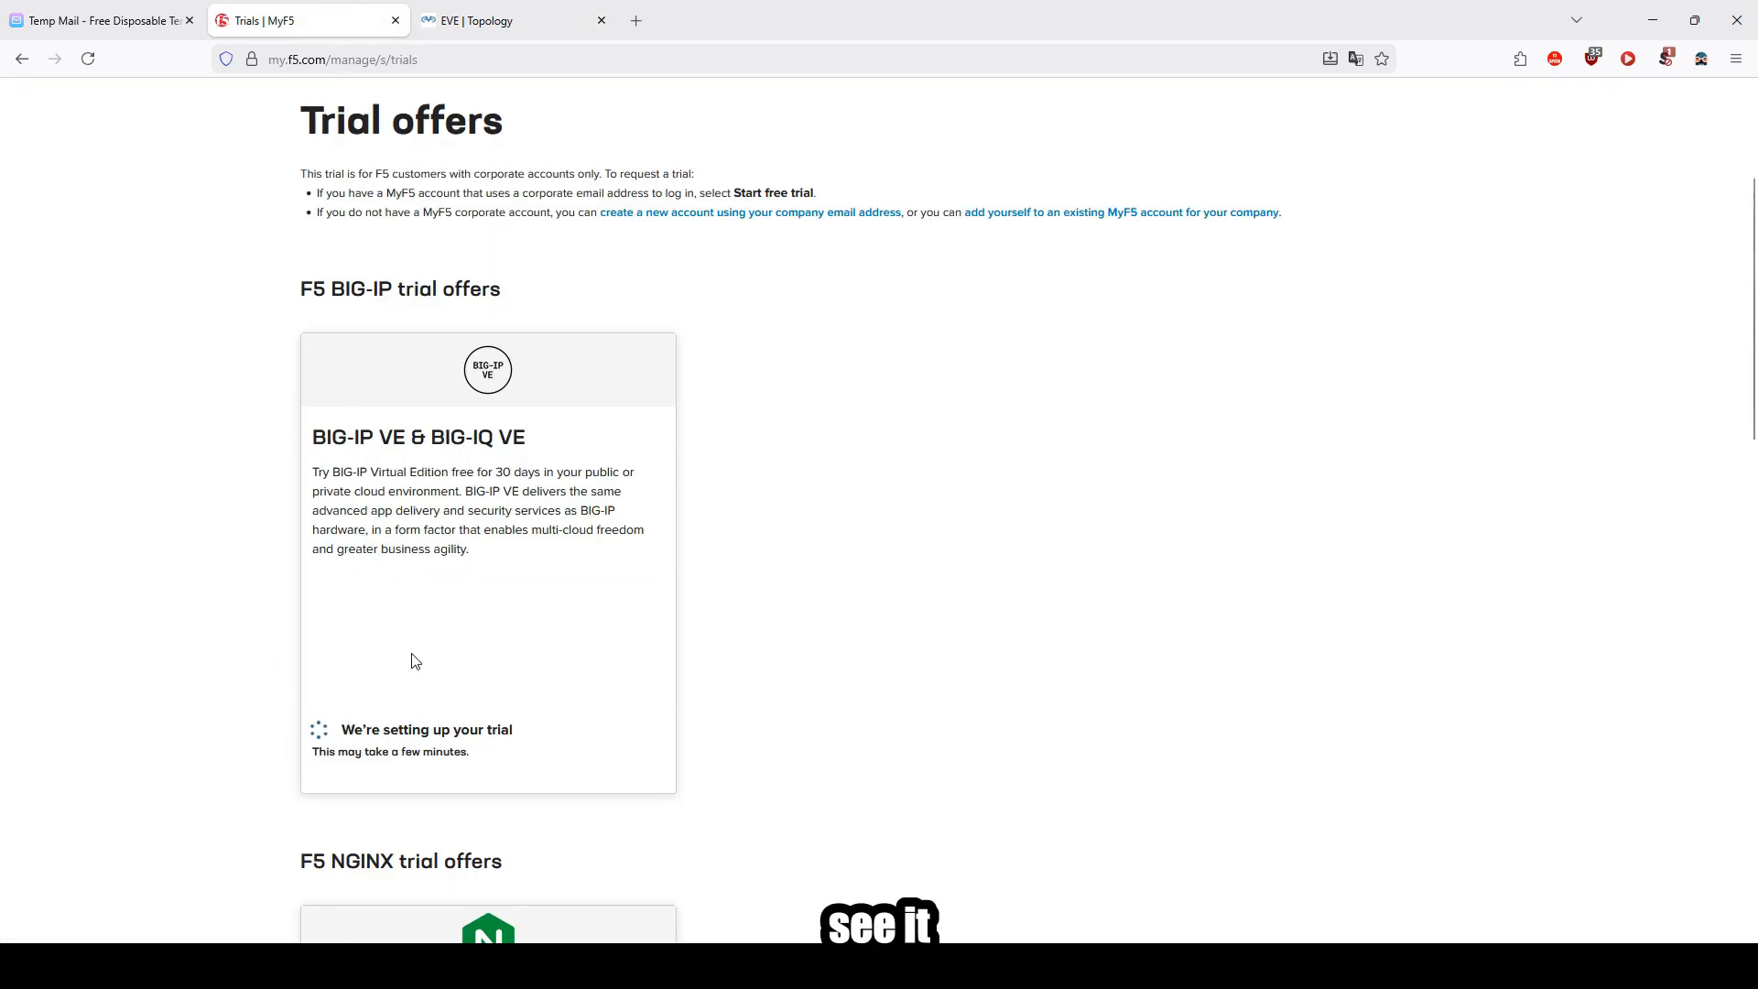
pyautogui.click(89, 59)
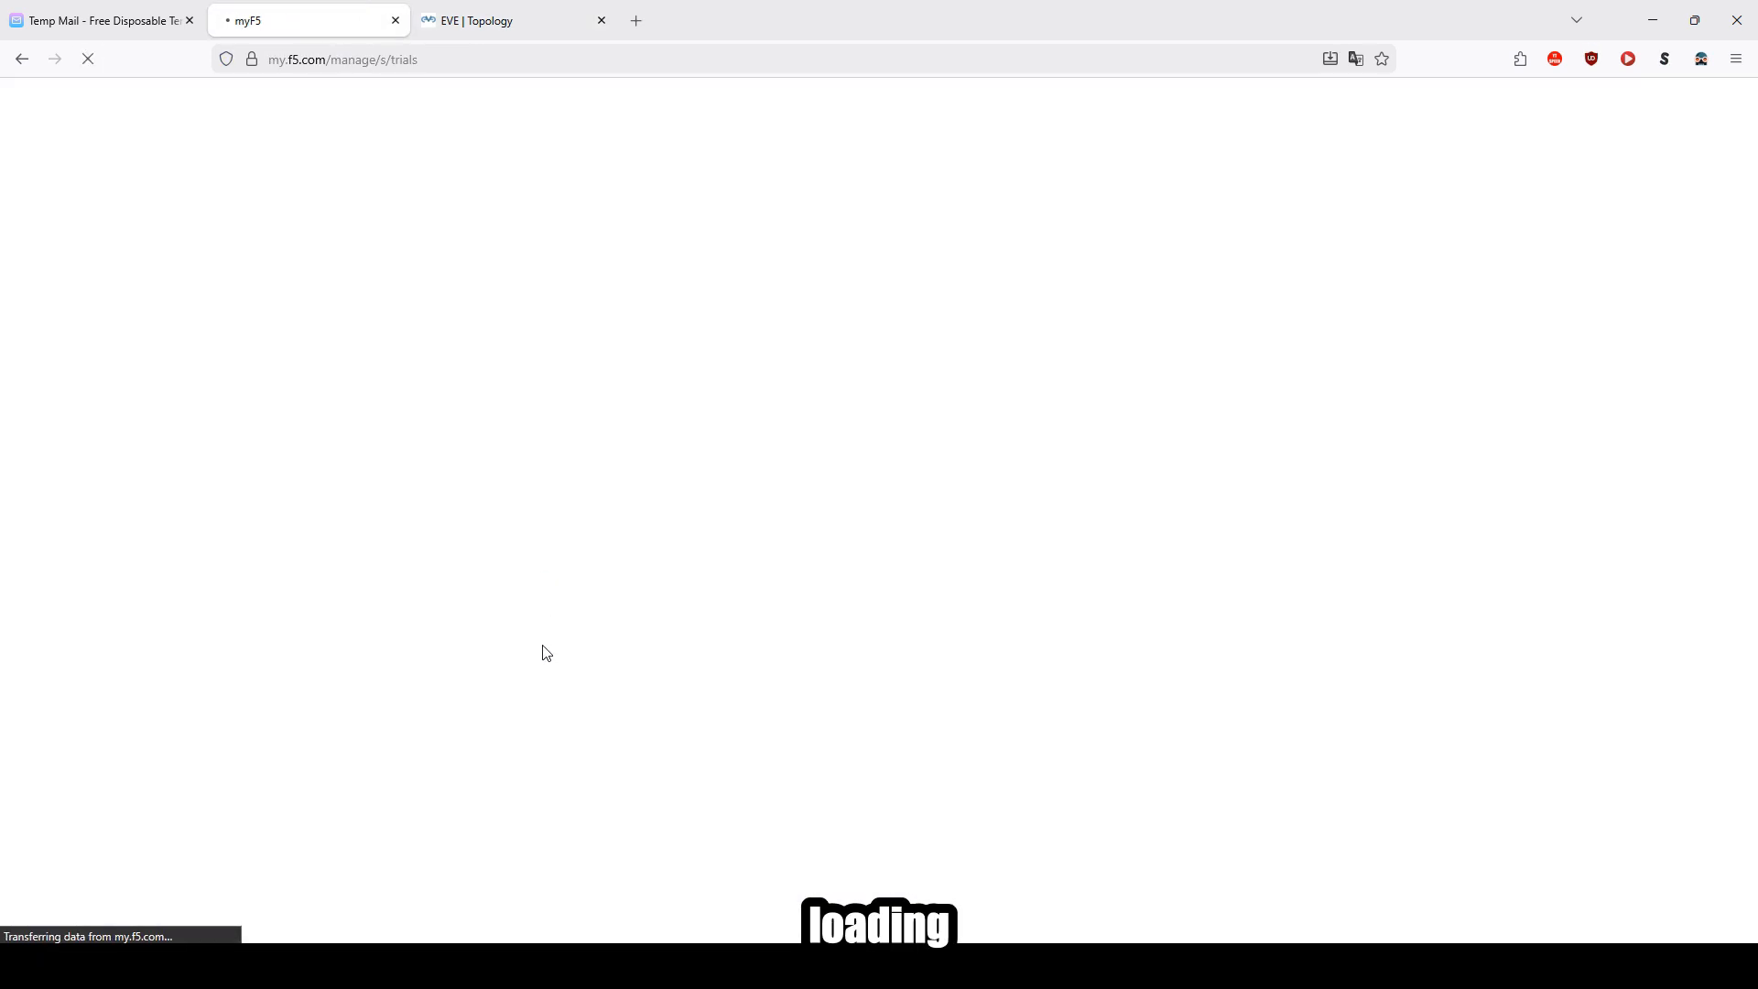
pyautogui.scroll(-4, 524, 646)
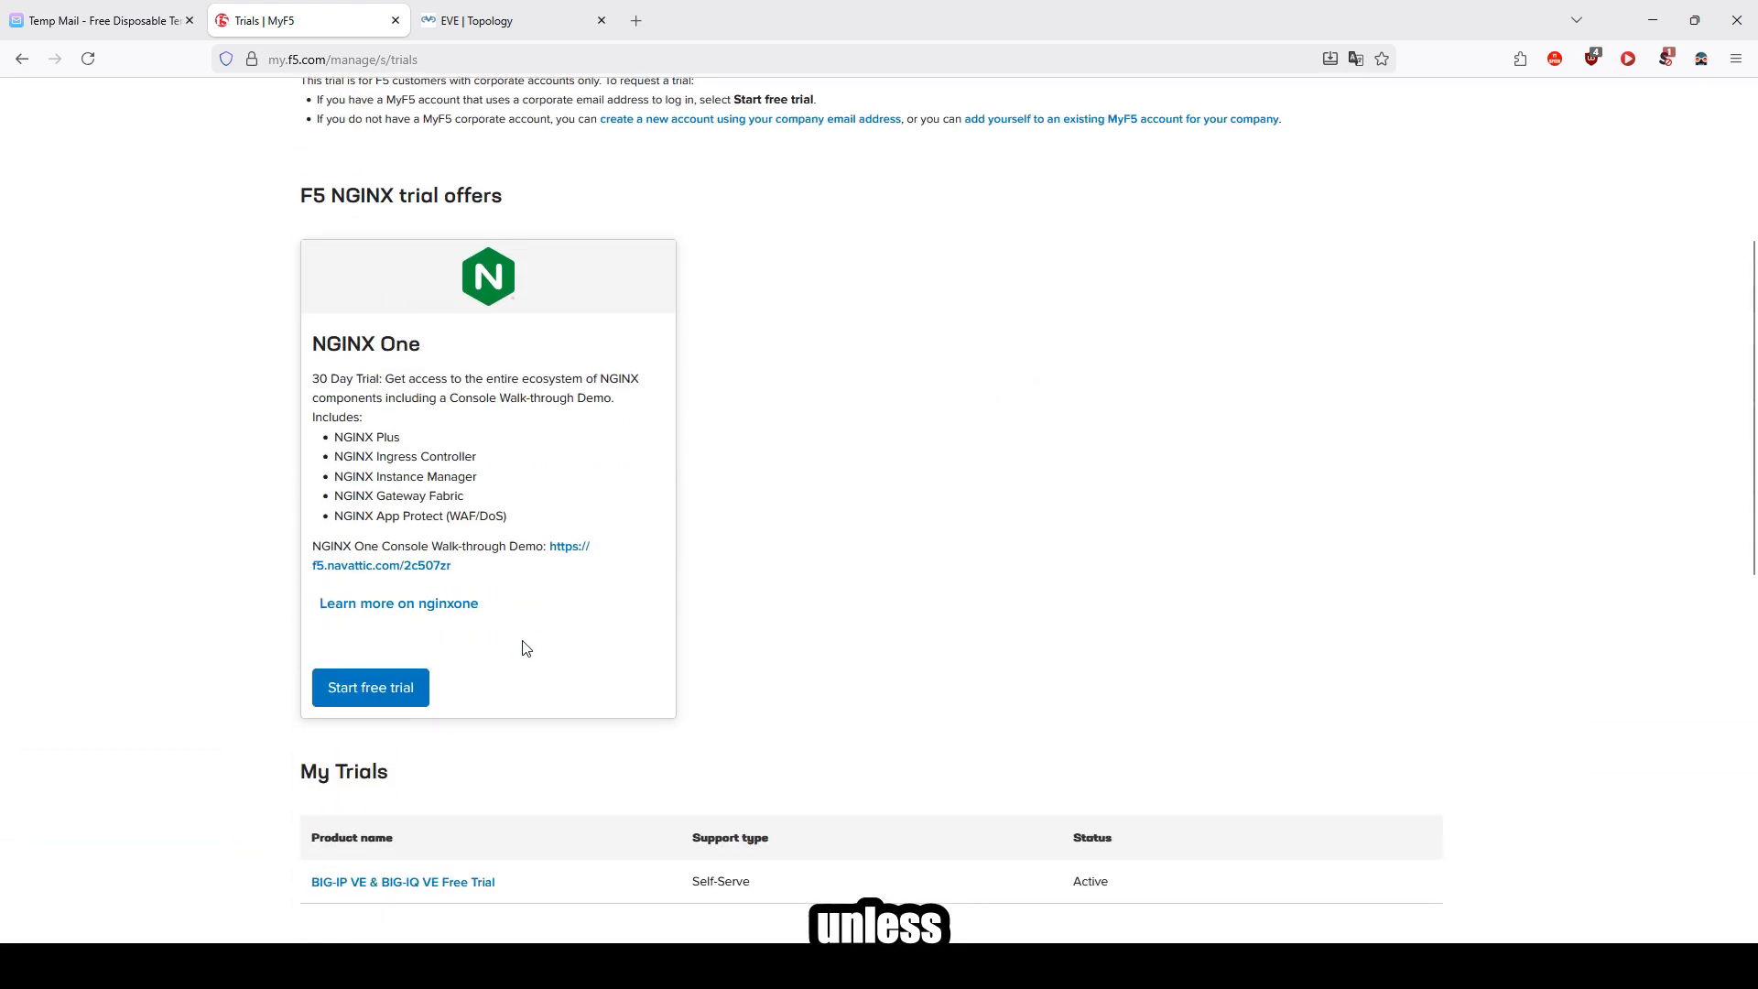
pyautogui.scroll(-3, 517, 647)
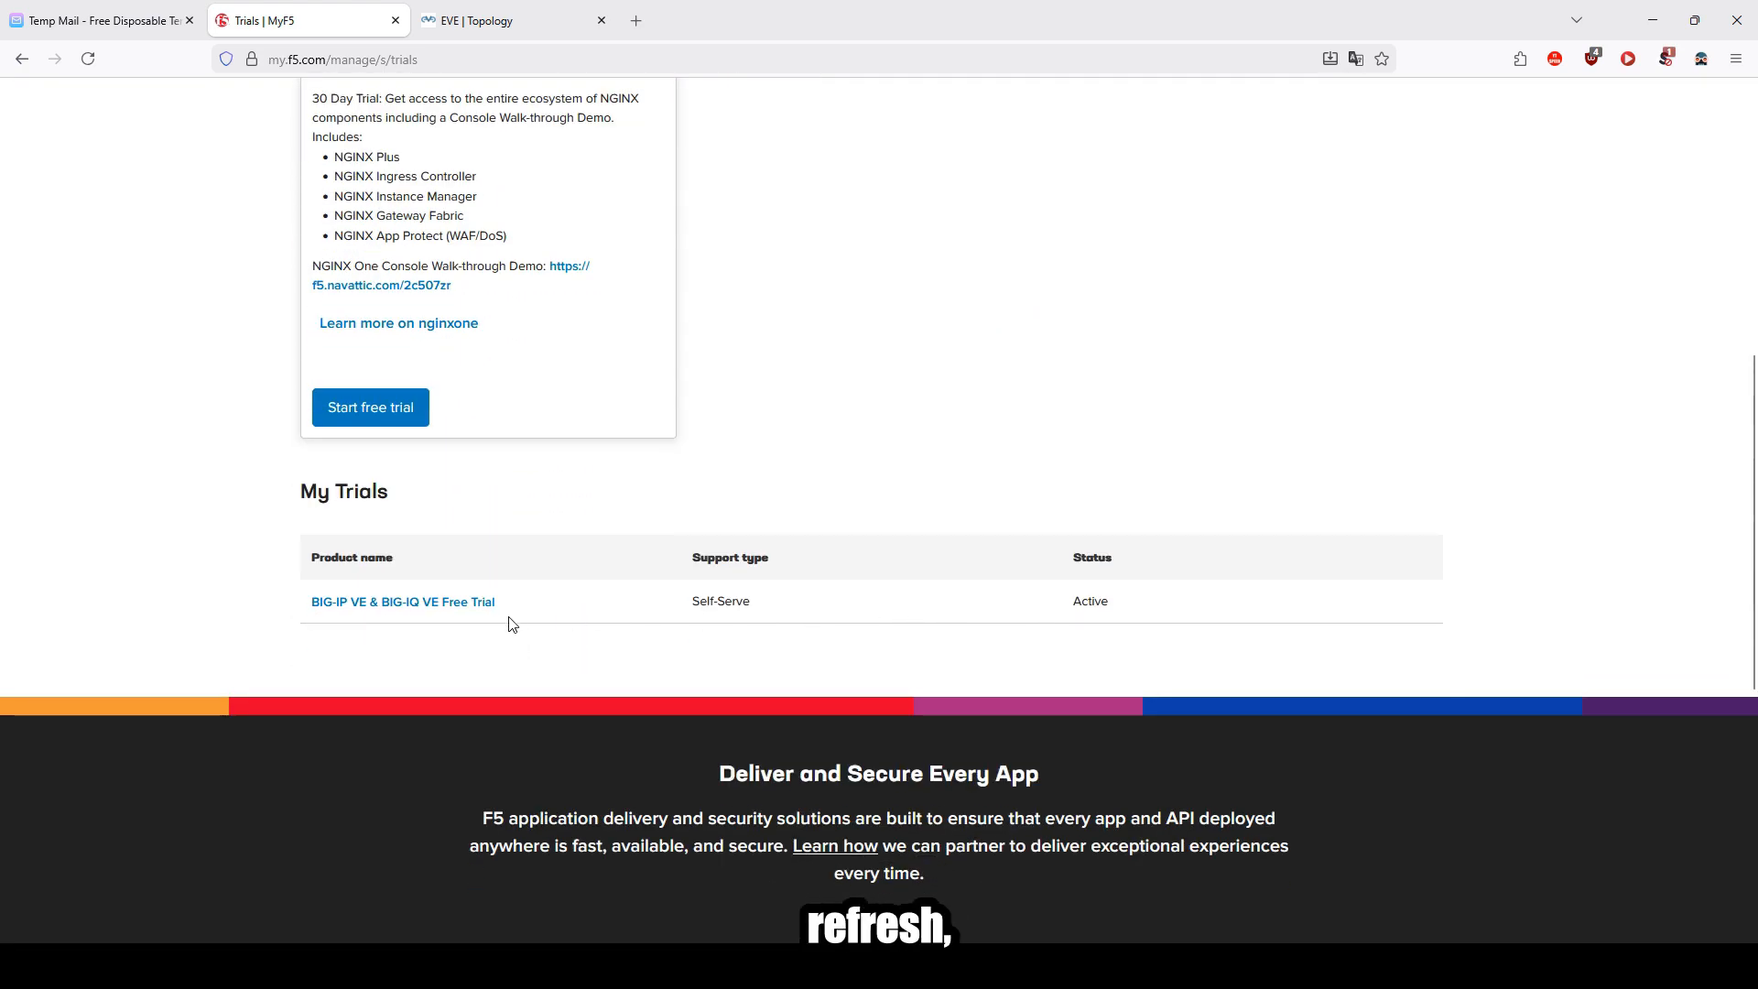
pyautogui.click(392, 611)
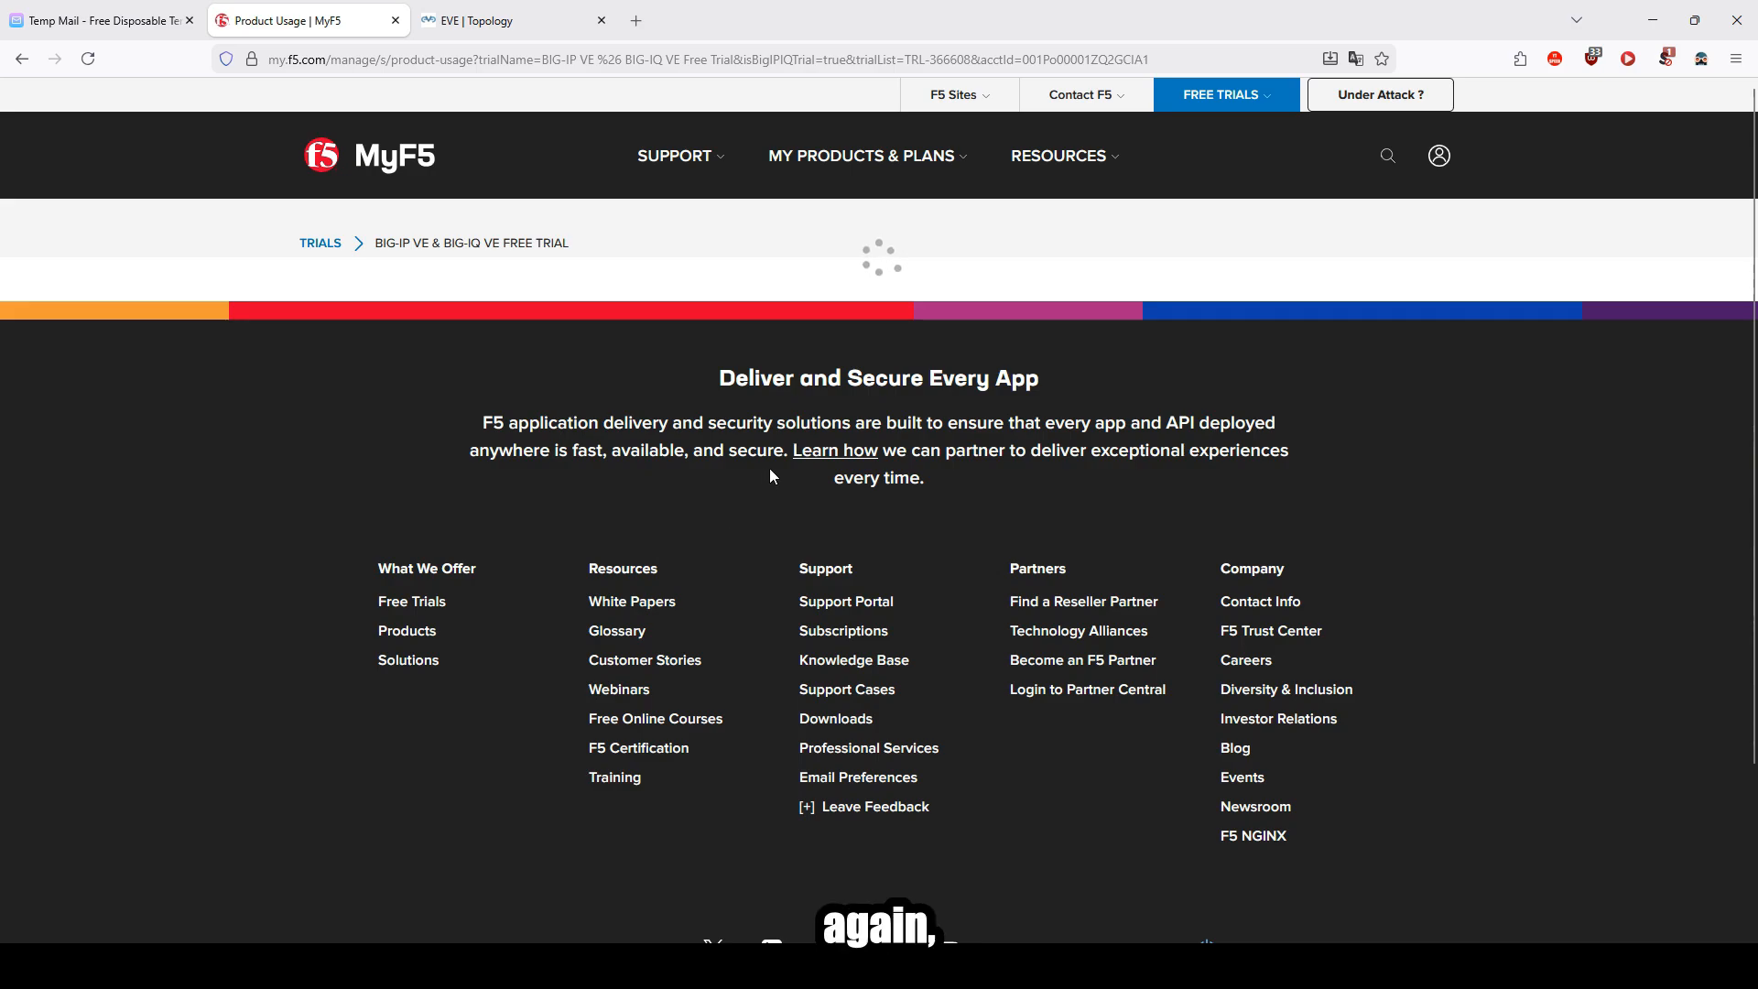
pyautogui.click(494, 20)
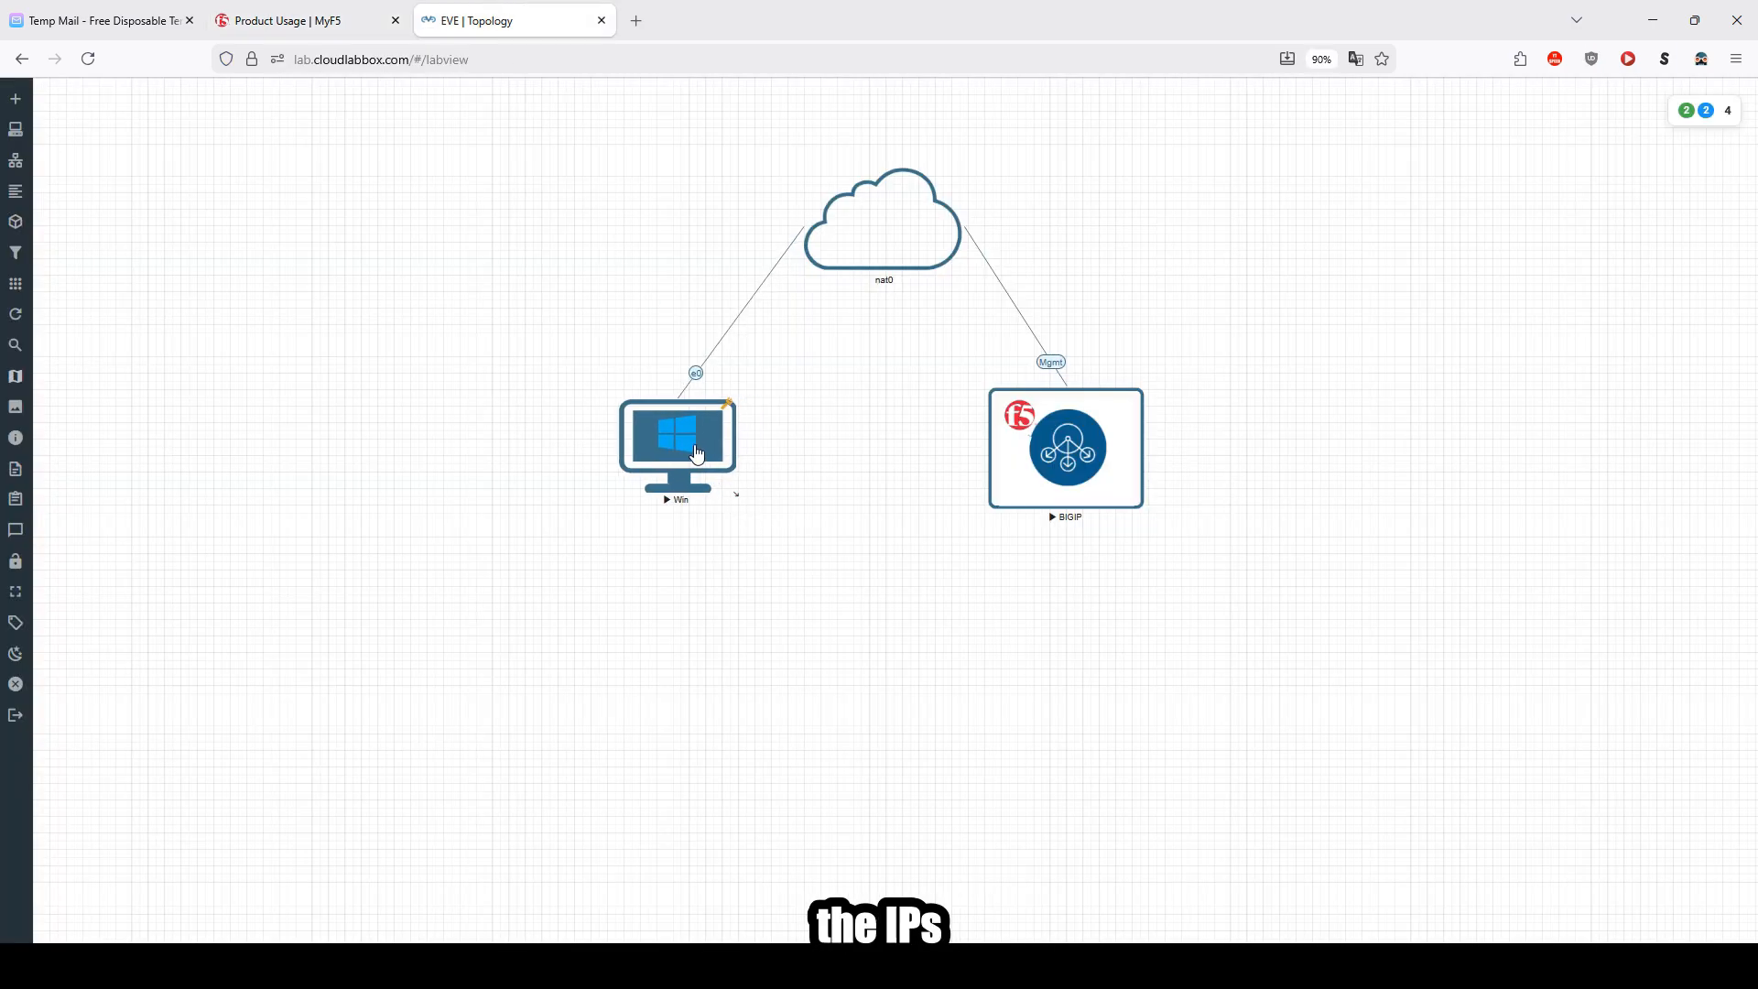
pyautogui.click(298, 21)
pyautogui.click(467, 11)
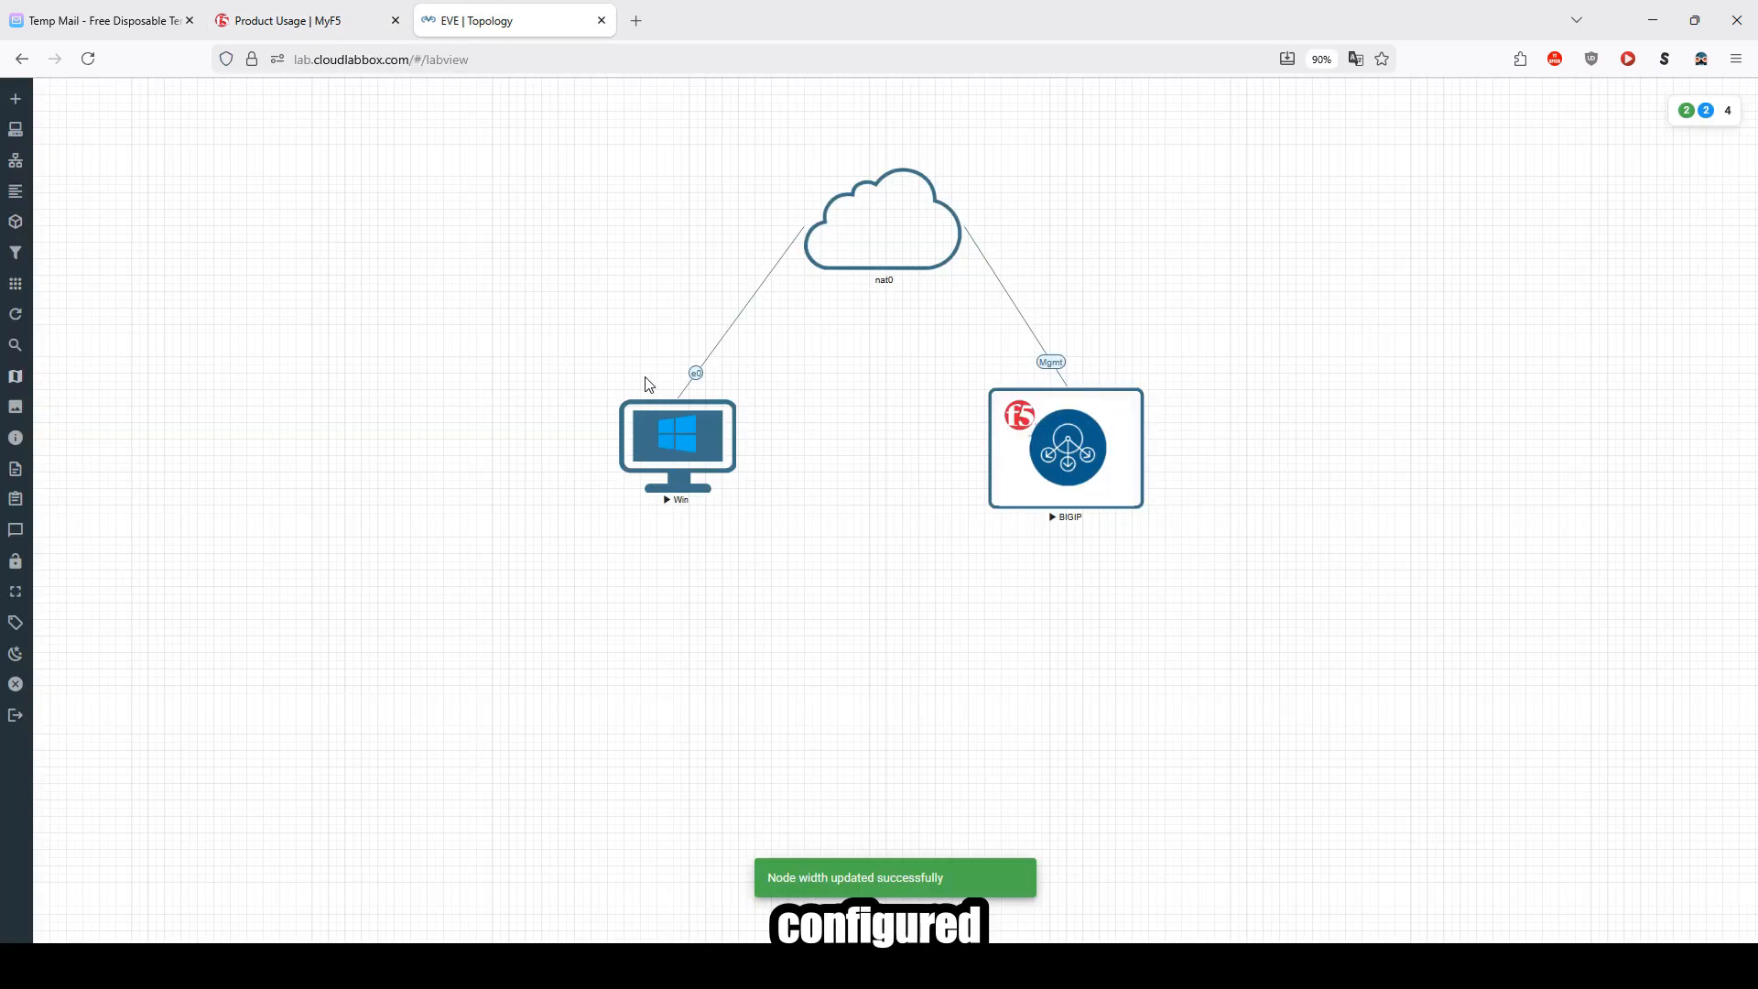
pyautogui.click(260, 28)
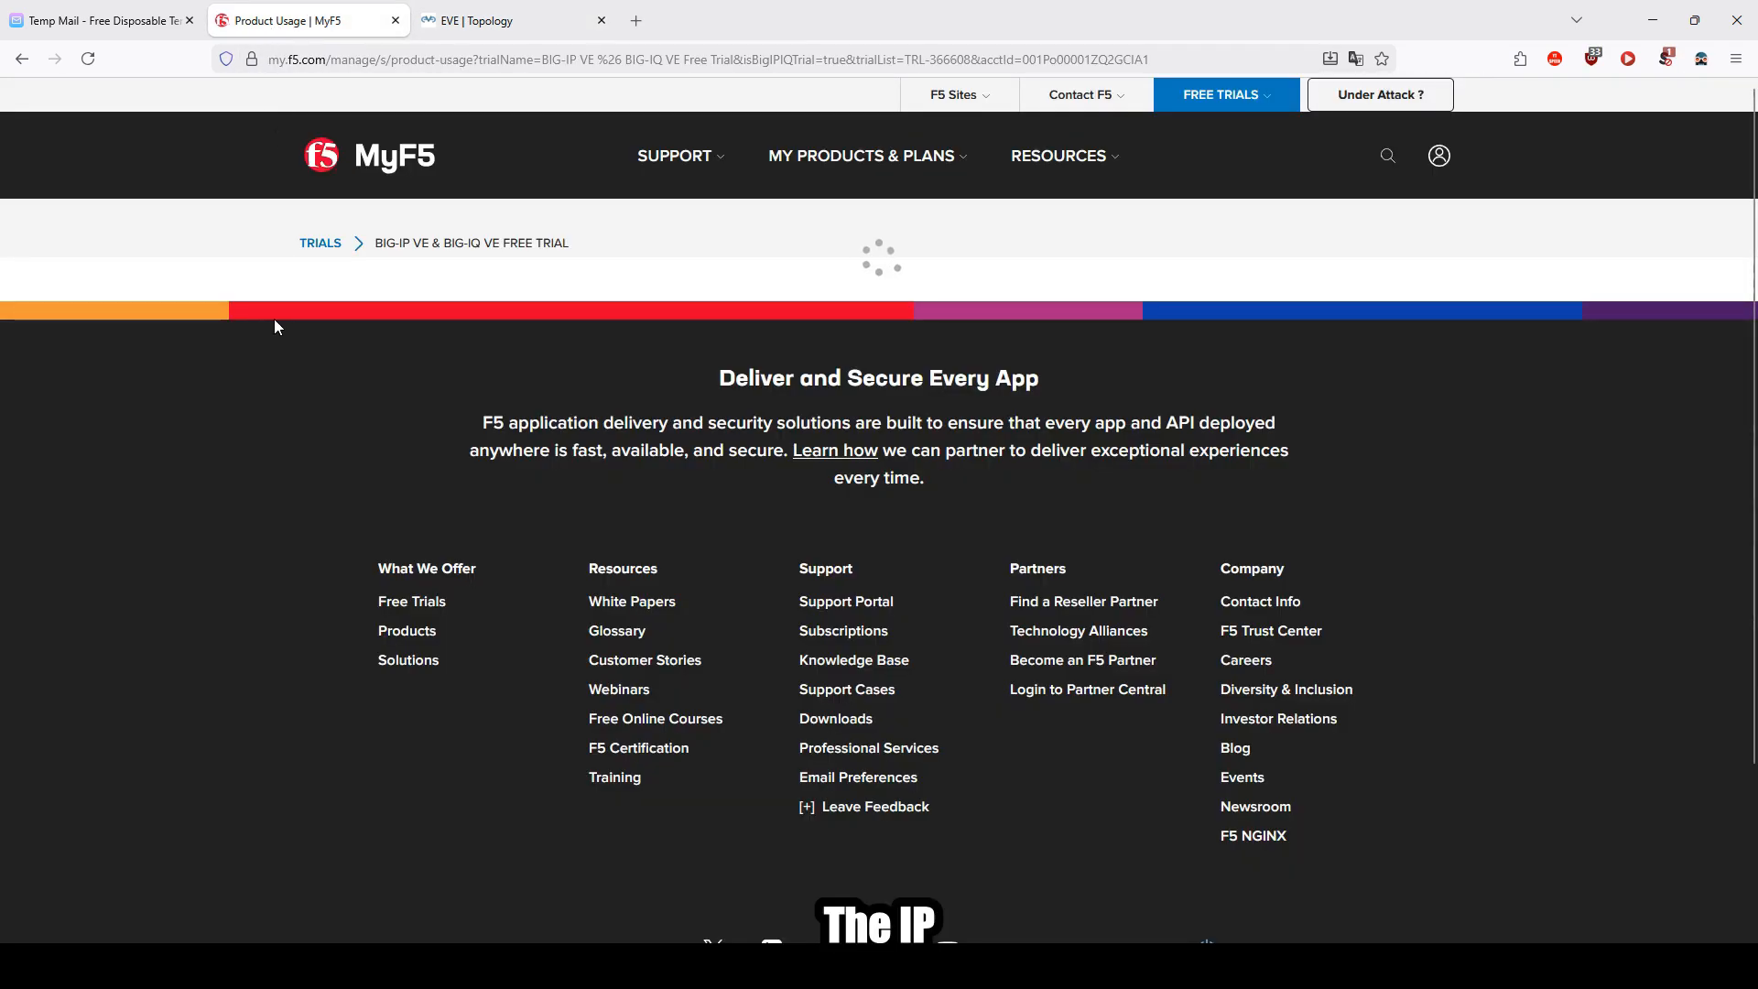
# Step: Open the consoles of the Win and BIGIP nodes and arrange them side by side
pyautogui.click(474, 18)
pyautogui.click(674, 456)
pyautogui.moveTo(857, 282); pyautogui.dragTo(518, 358)
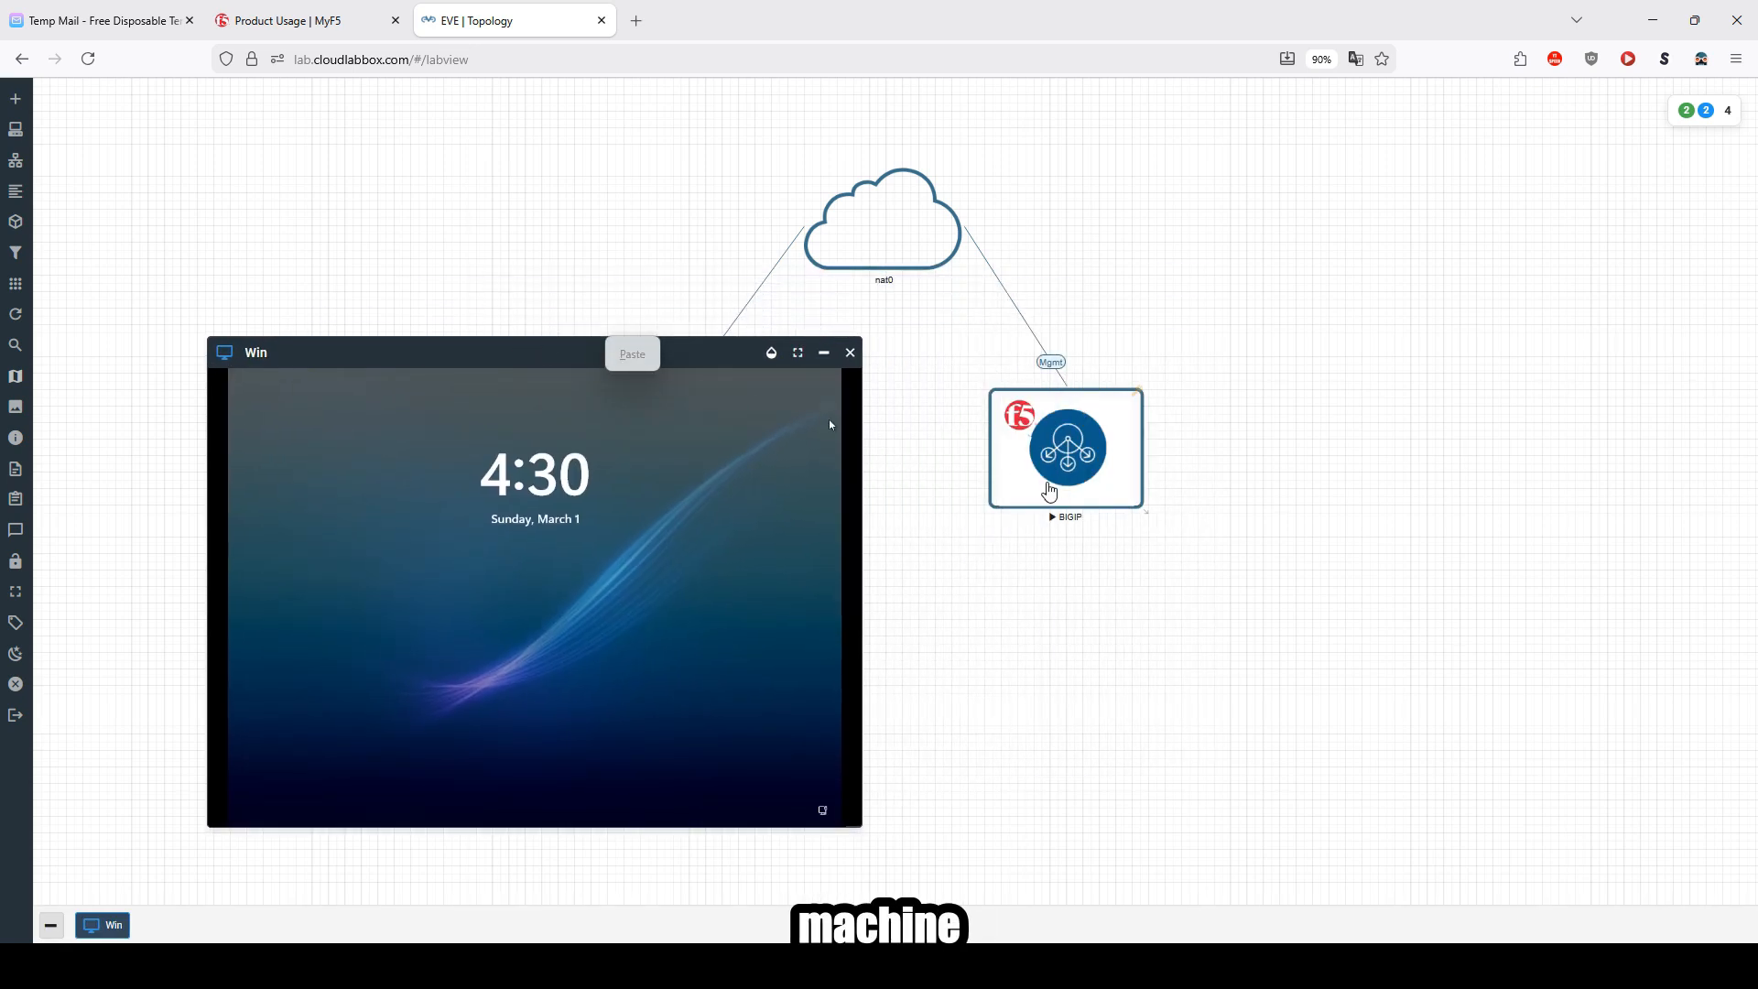
pyautogui.click(1062, 458)
pyautogui.moveTo(842, 294); pyautogui.dragTo(1239, 373)
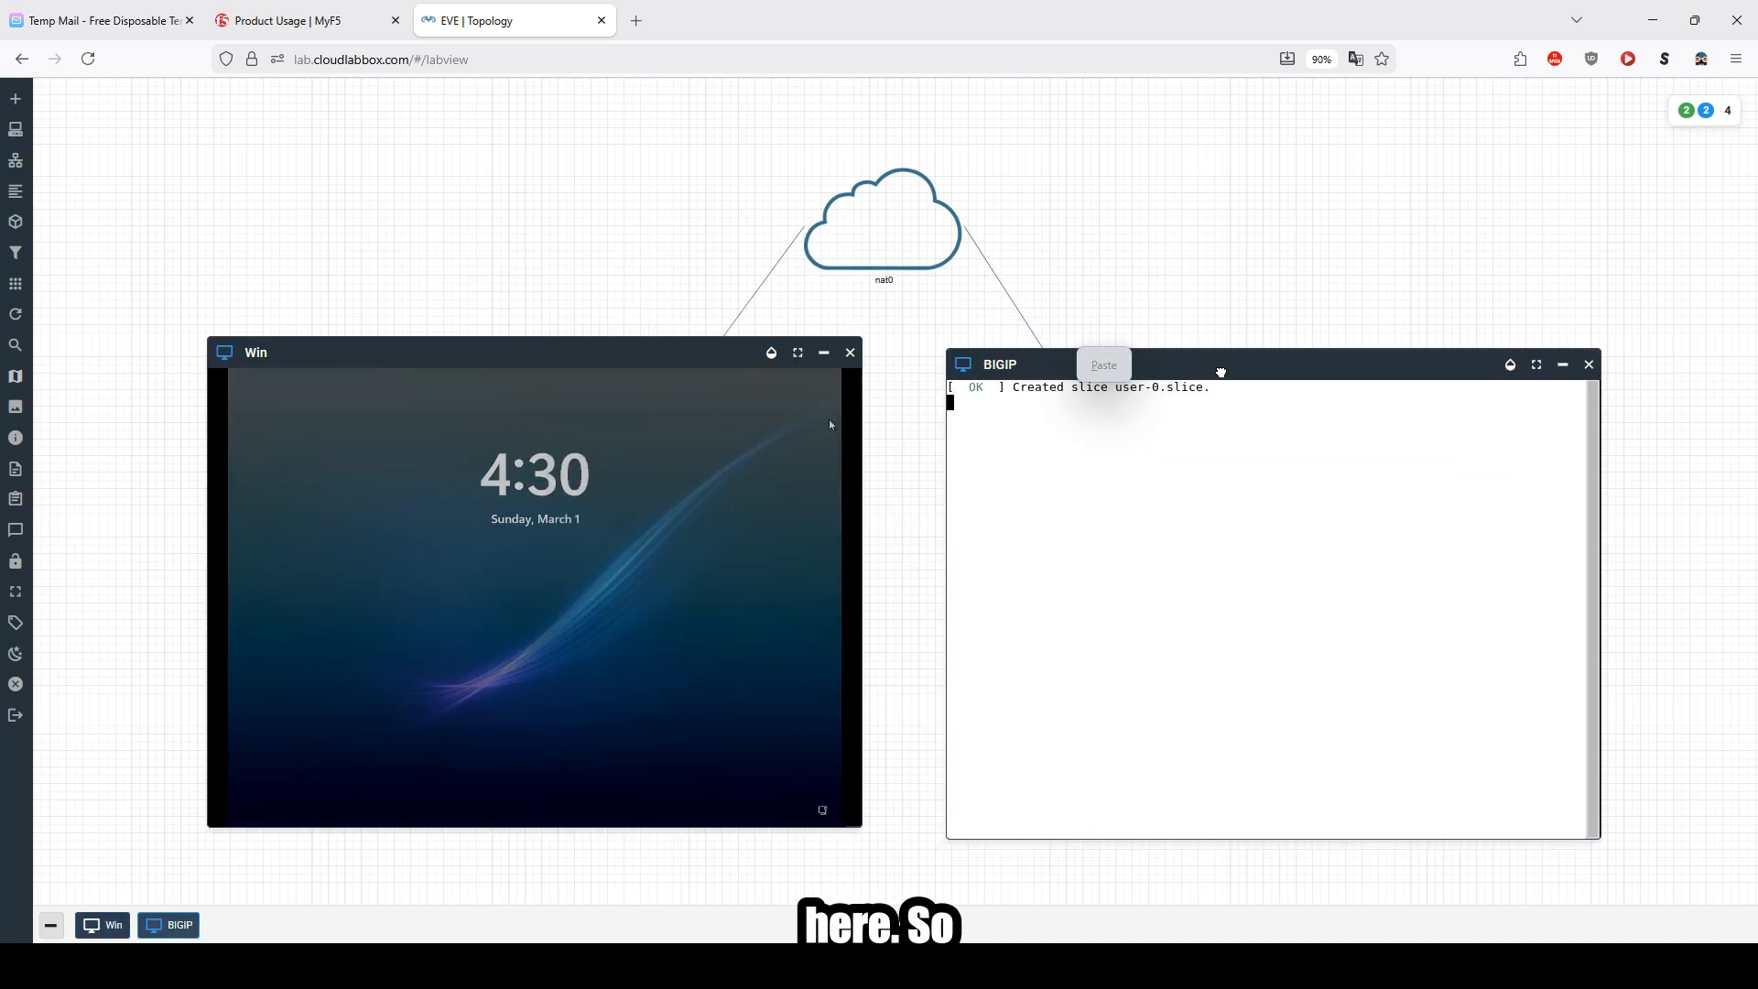
# Step: Sign in to the Win node as Administrator with its password
pyautogui.click(699, 608)
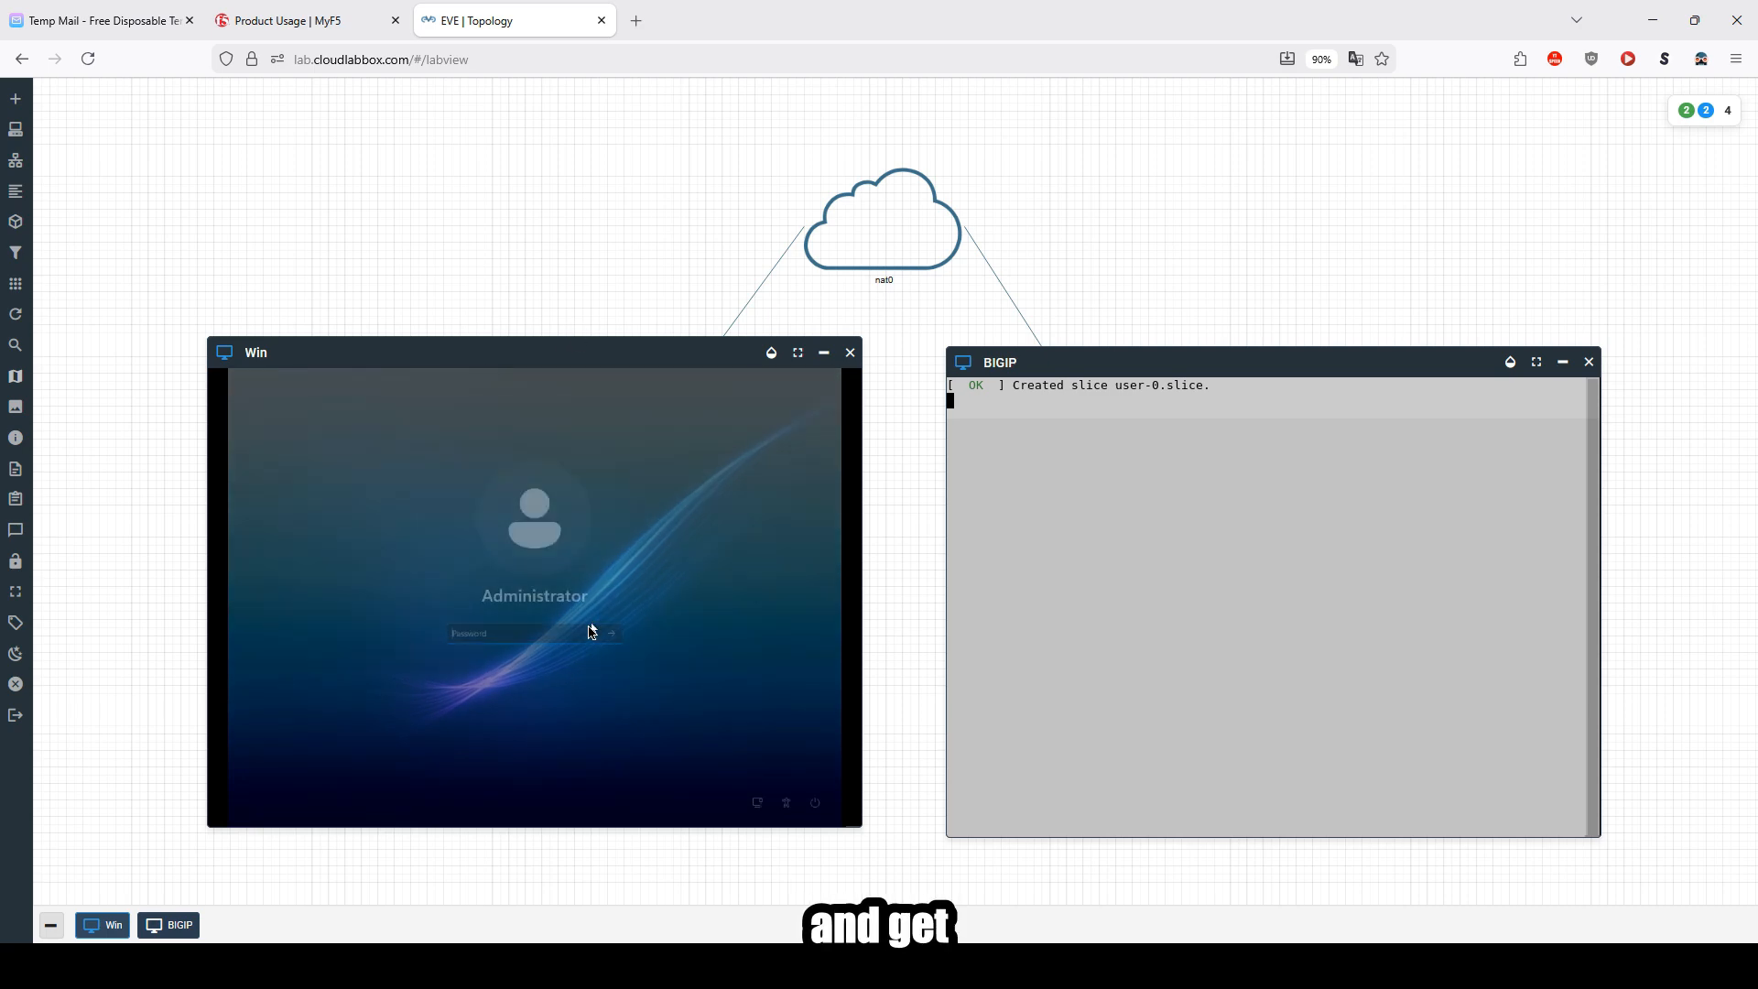
pyautogui.write('••')
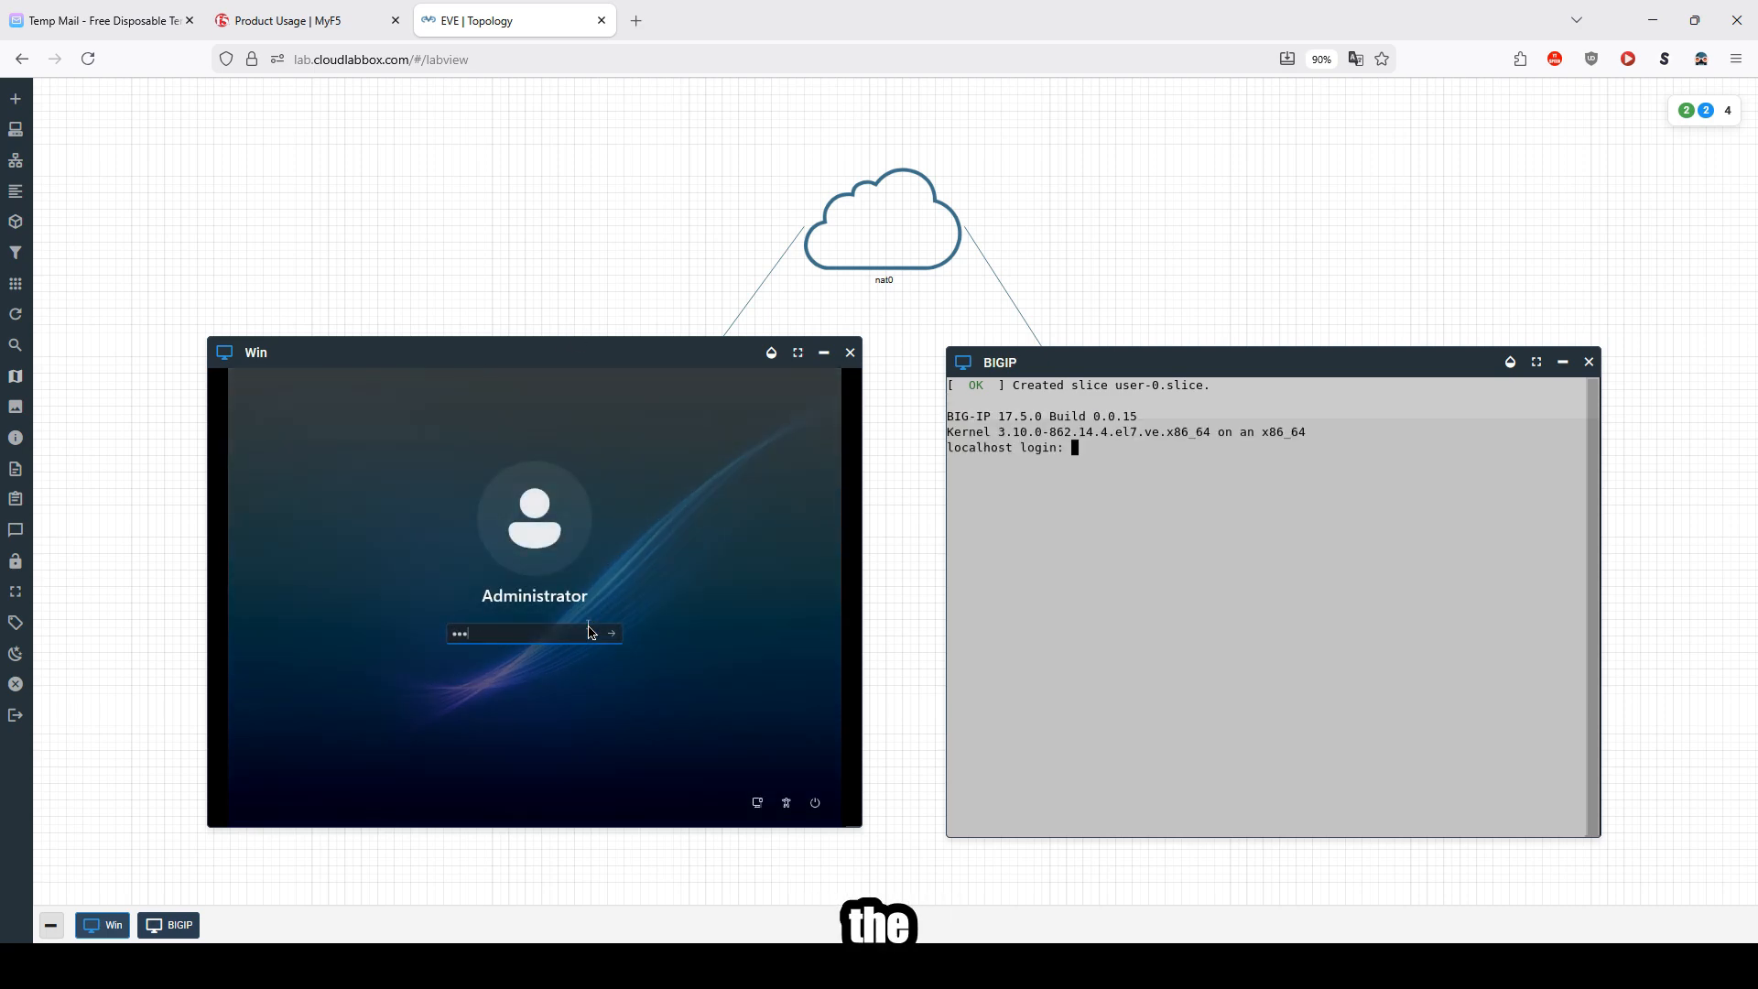
pyautogui.write('•')
pyautogui.press('Return')
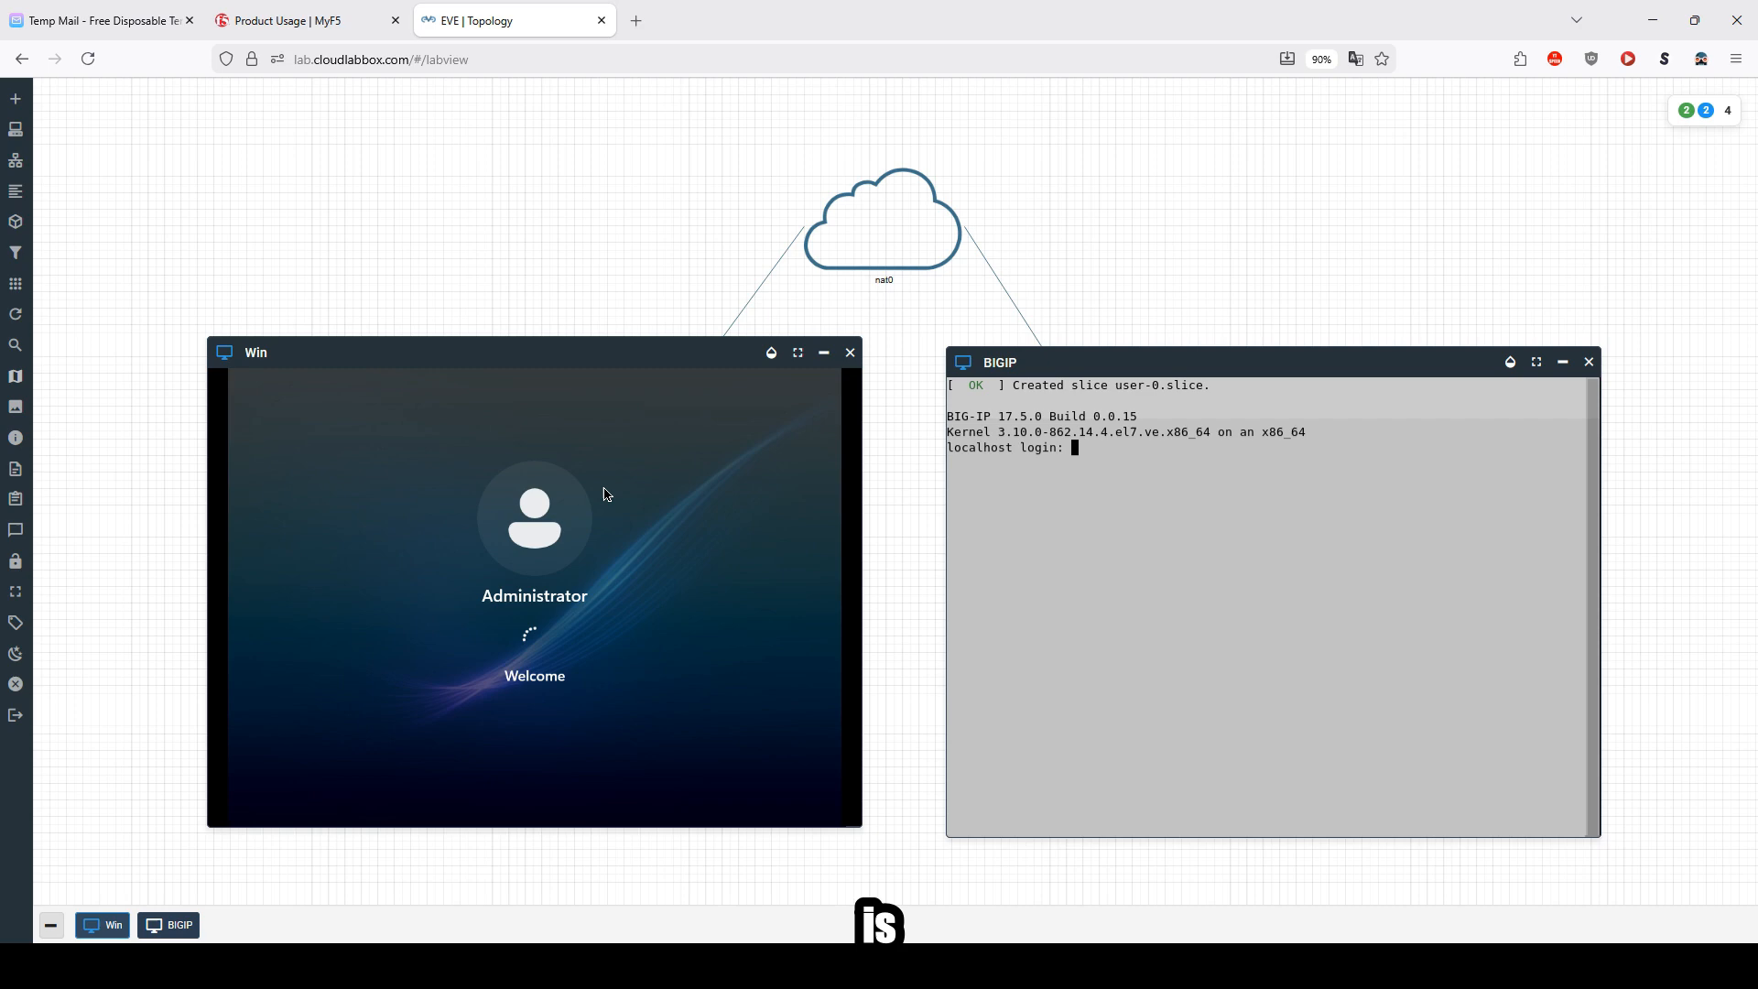
# Step: Log in to the BIGIP console as root with its password and set a new root password
pyautogui.click(1179, 465)
pyautogui.write('root')
pyautogui.press('Return')
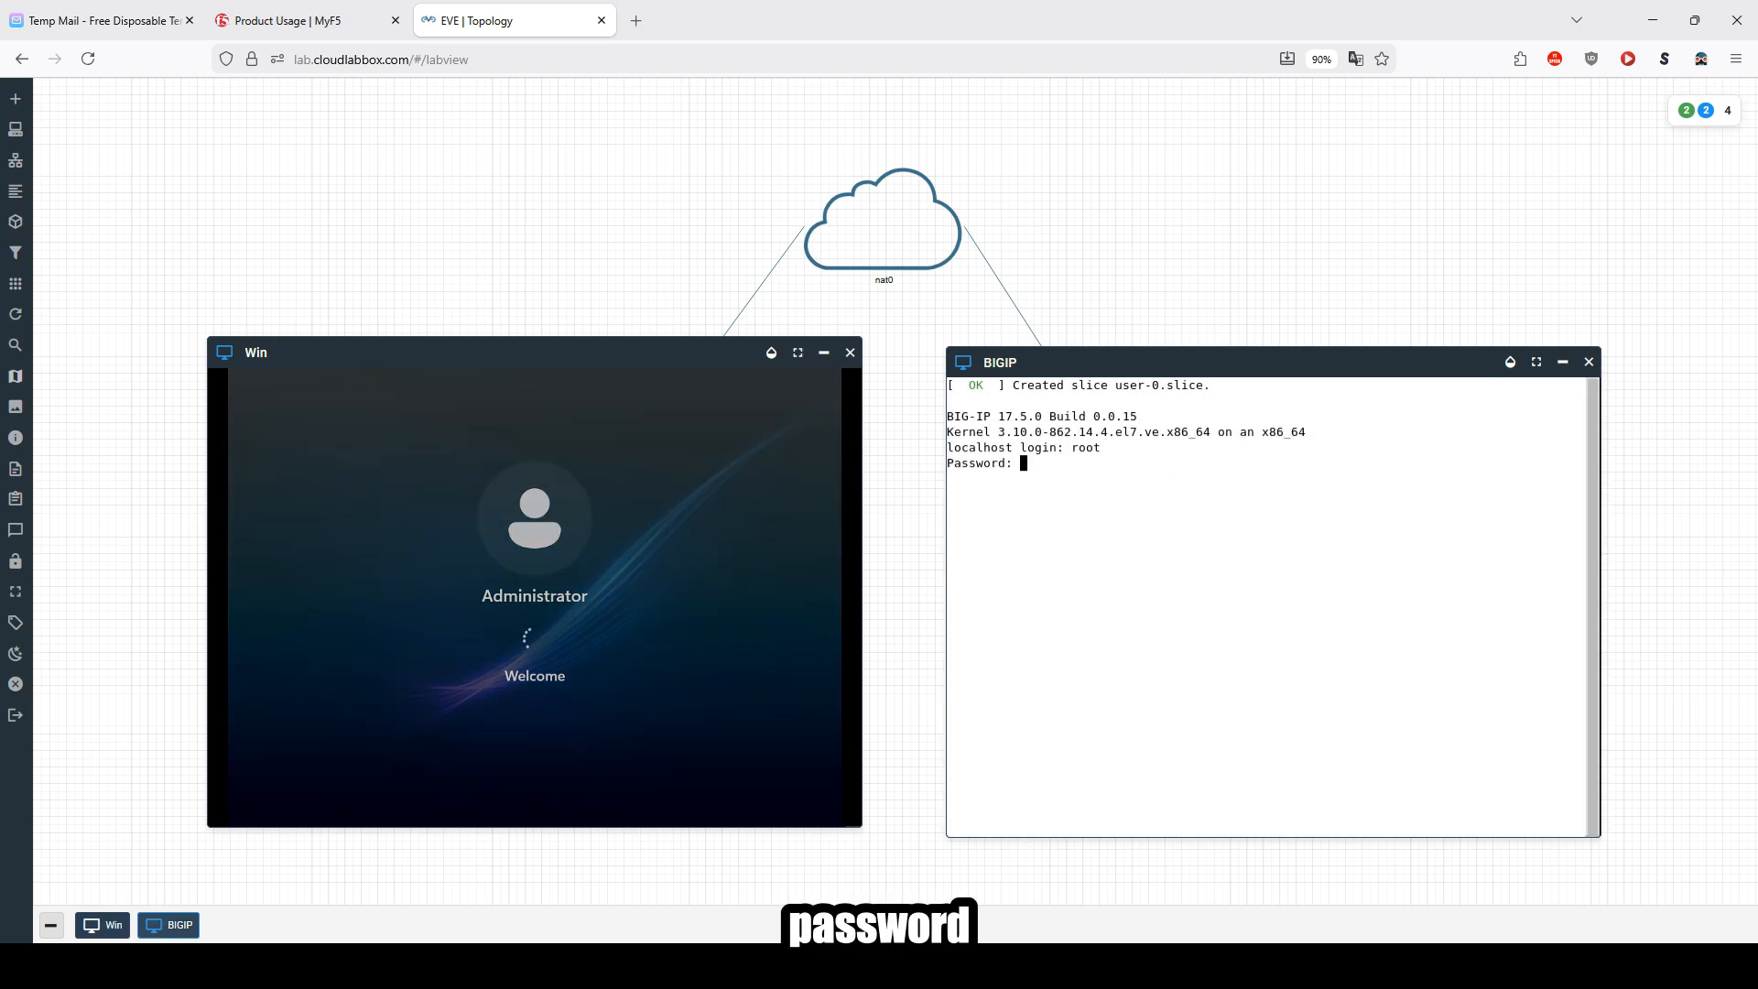
pyautogui.press('Return')
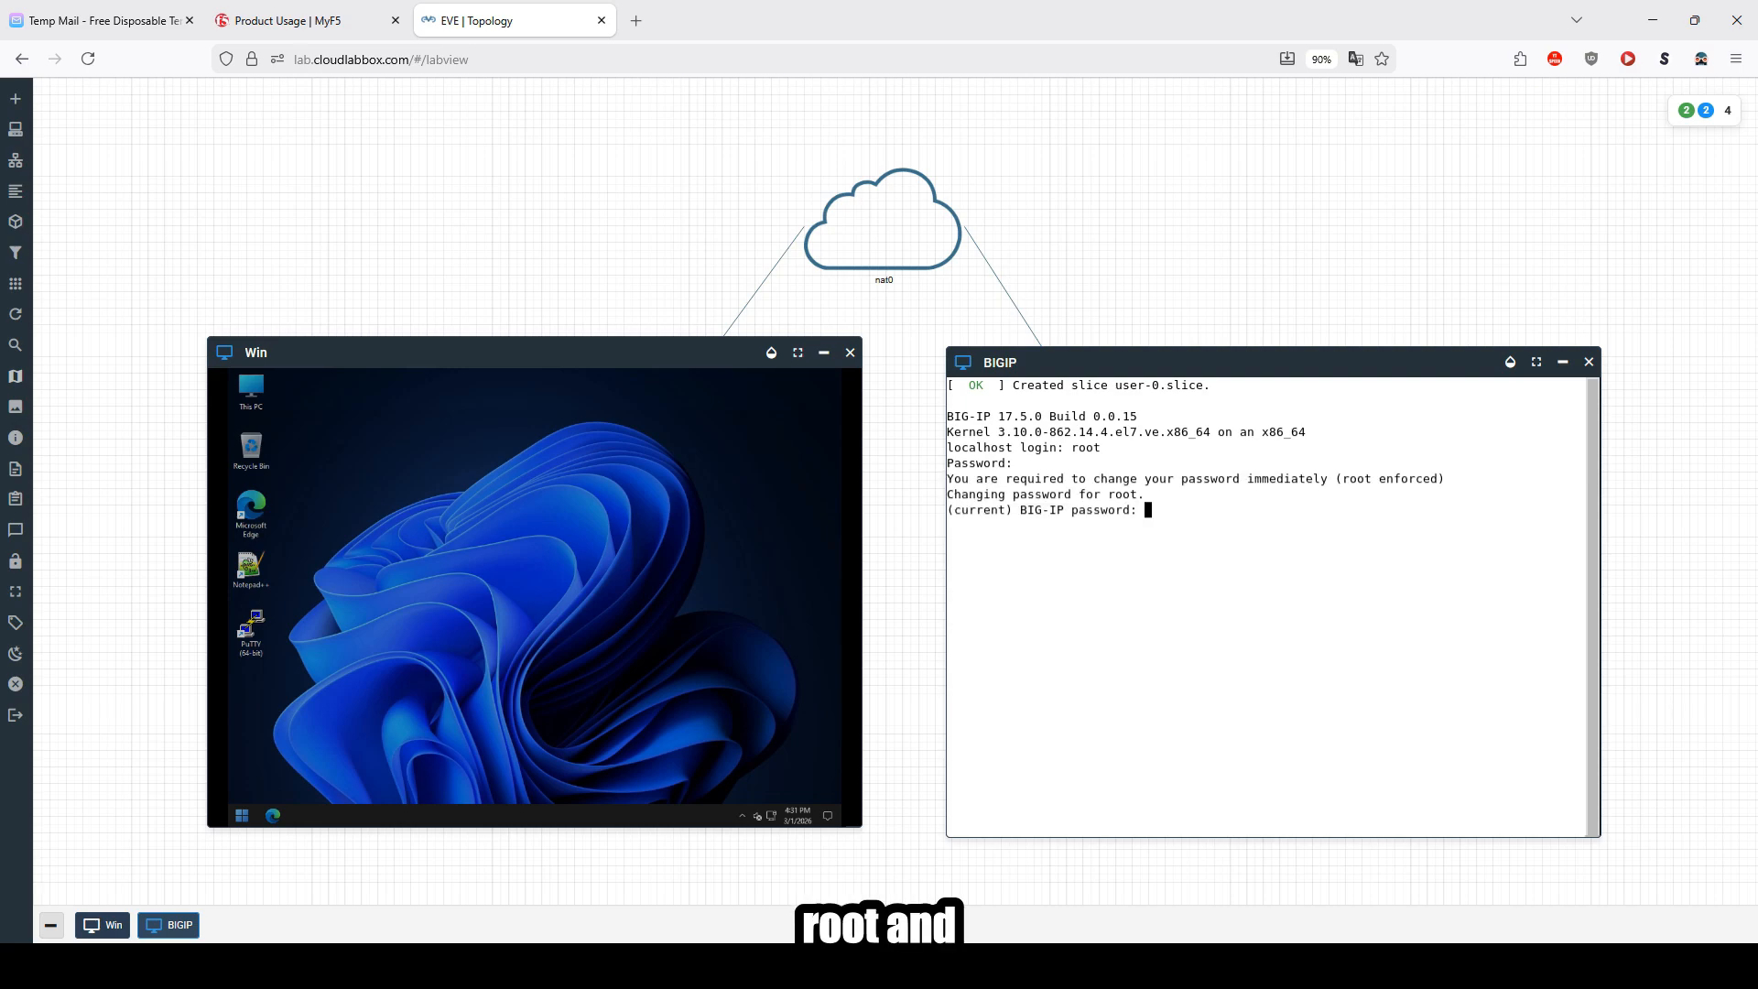
pyautogui.press('Return')
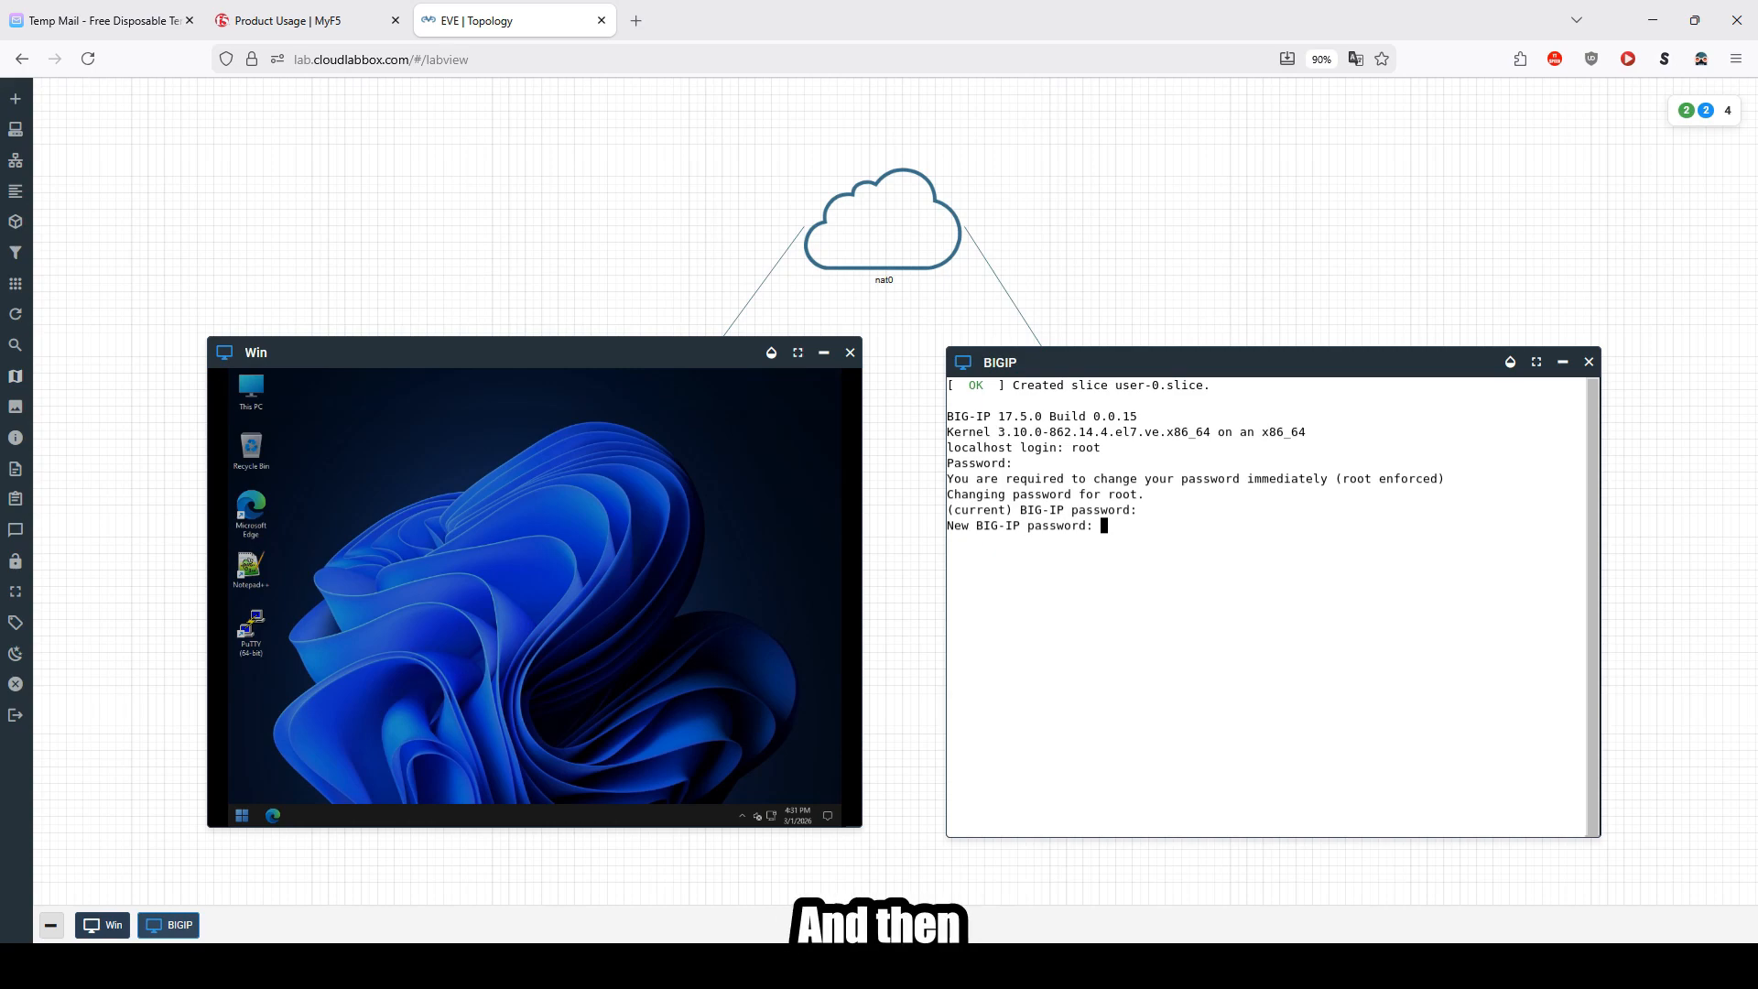
pyautogui.press('Return')
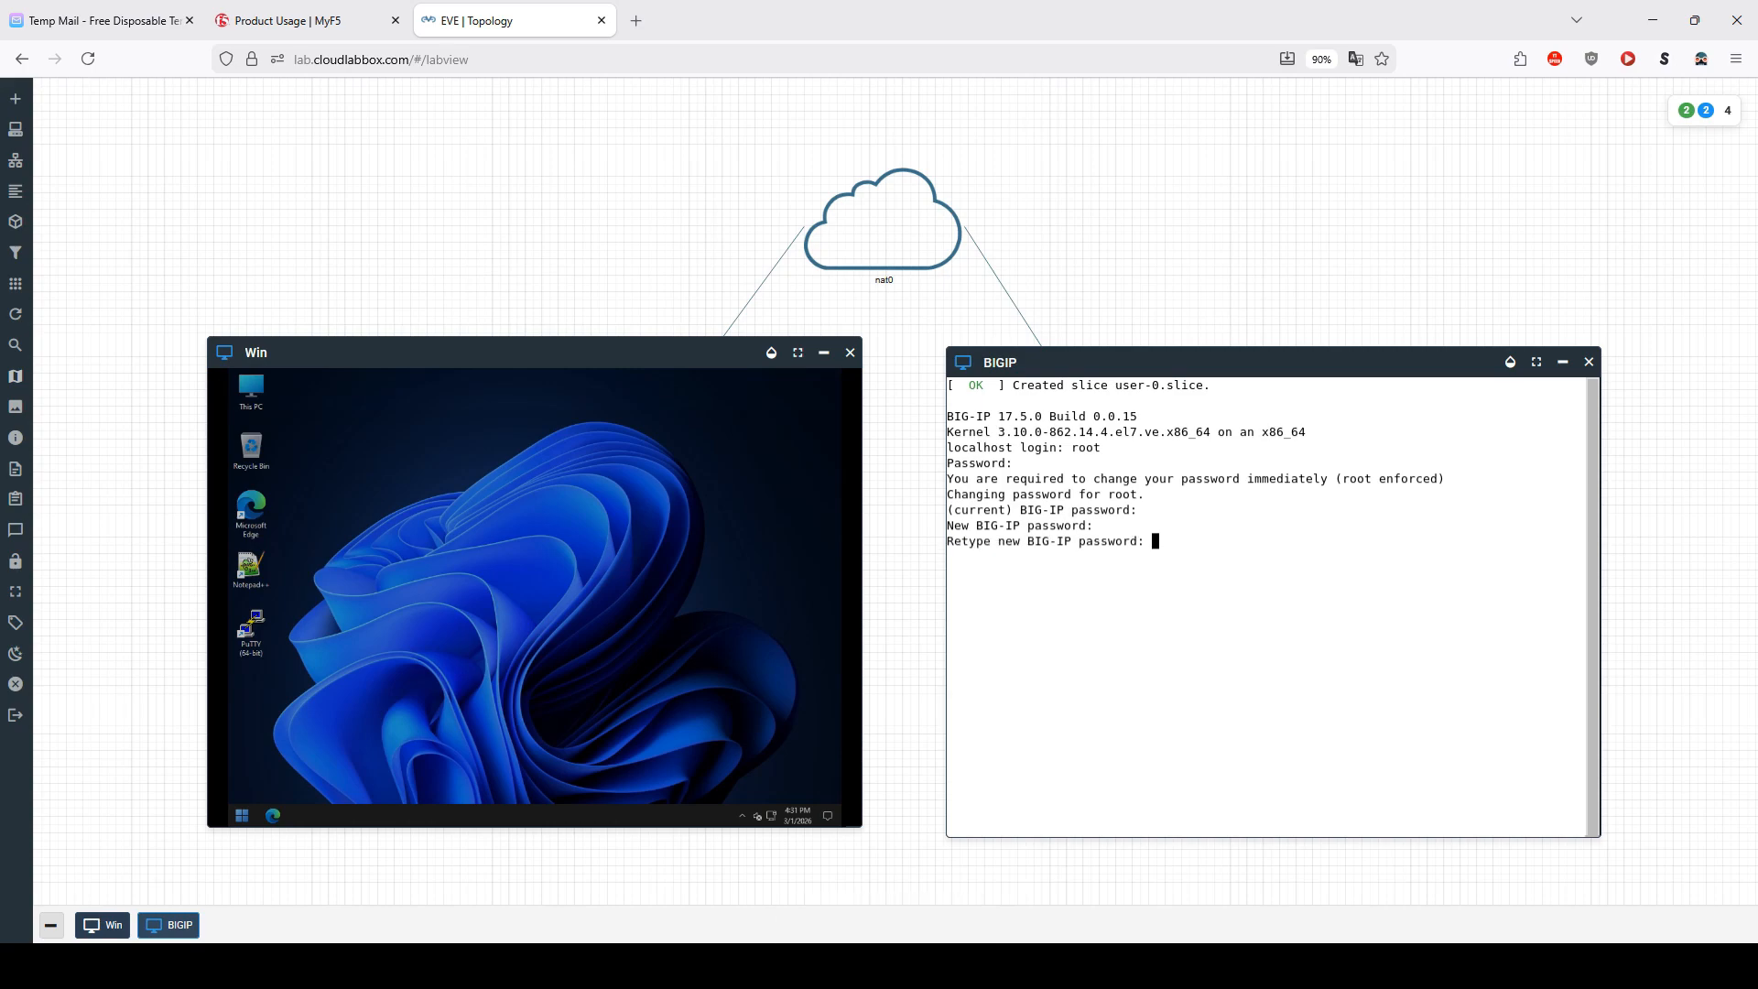
pyautogui.press('Return')
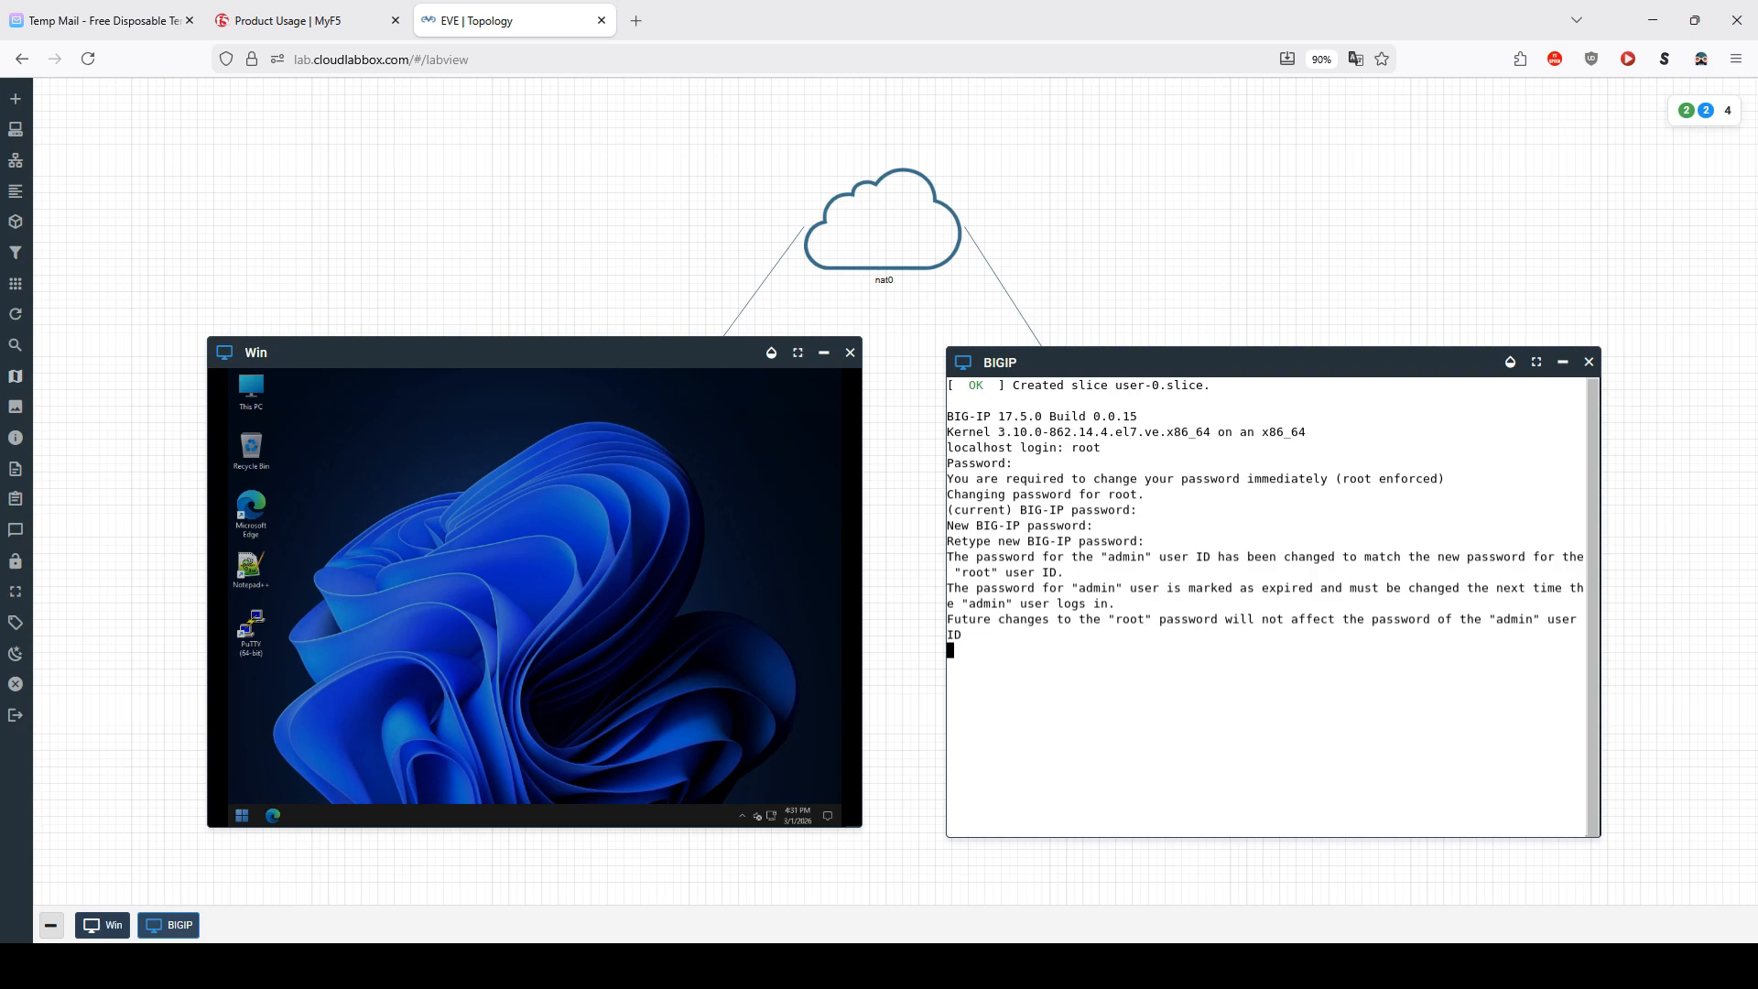
pyautogui.press('Return')
pyautogui.press('Return')
pyautogui.press('Return')
pyautogui.press('Return')
pyautogui.press('Return')
pyautogui.press('Return')
pyautogui.press('Return')
pyautogui.press('Return')
pyautogui.press('Return')
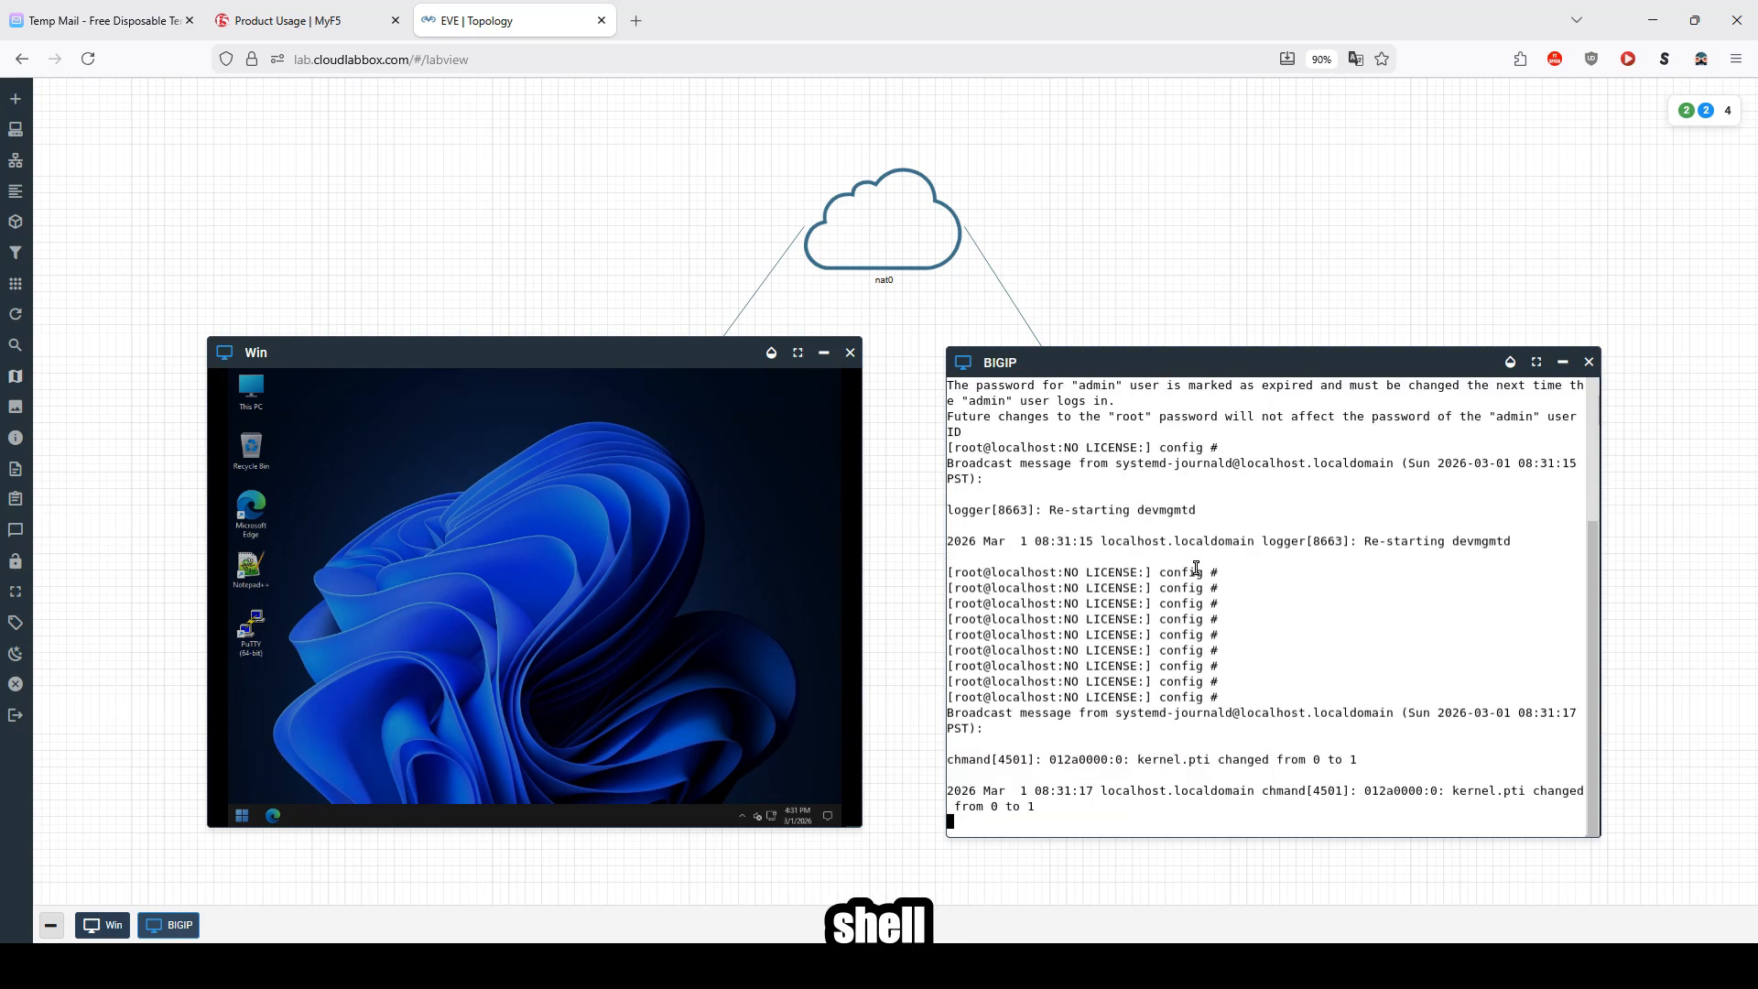
pyautogui.press('Return')
pyautogui.press('Return')
pyautogui.press('Return')
pyautogui.press('Return')
pyautogui.press('Return')
pyautogui.press('Return')
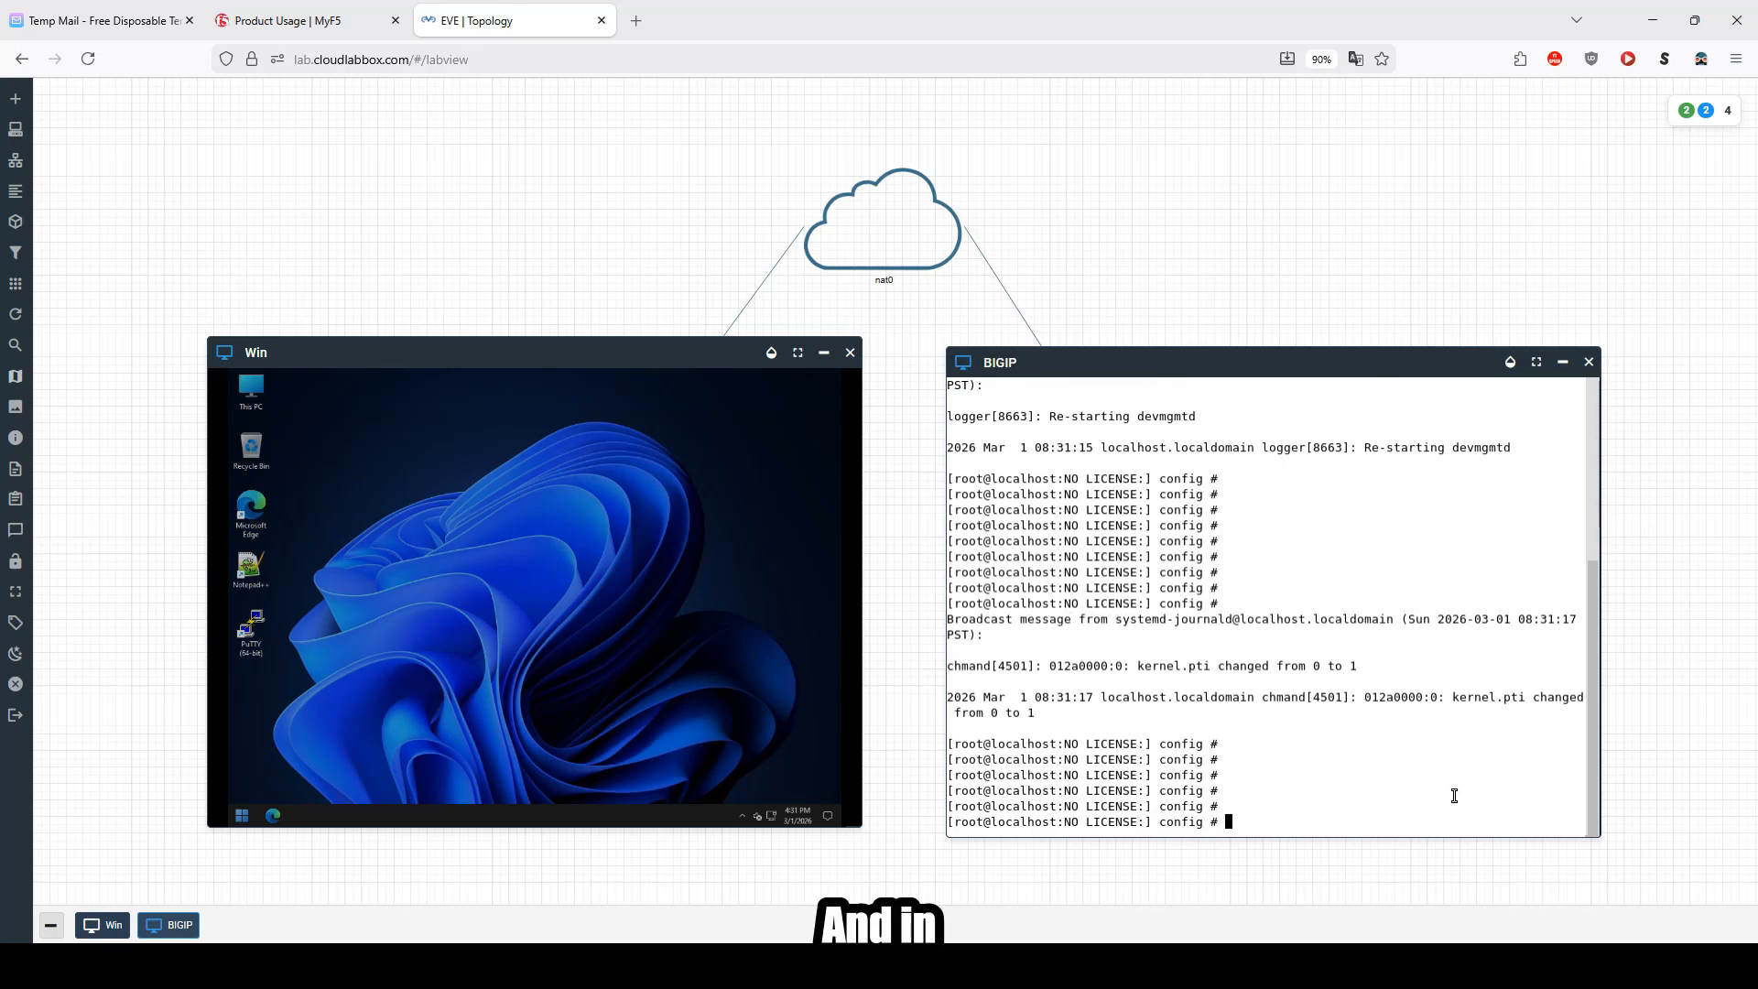
# Step: Run the config utility on BIGIP, choose IPv4 and decline automatic IP address configuration
pyautogui.click(637, 703)
pyautogui.click(1362, 768)
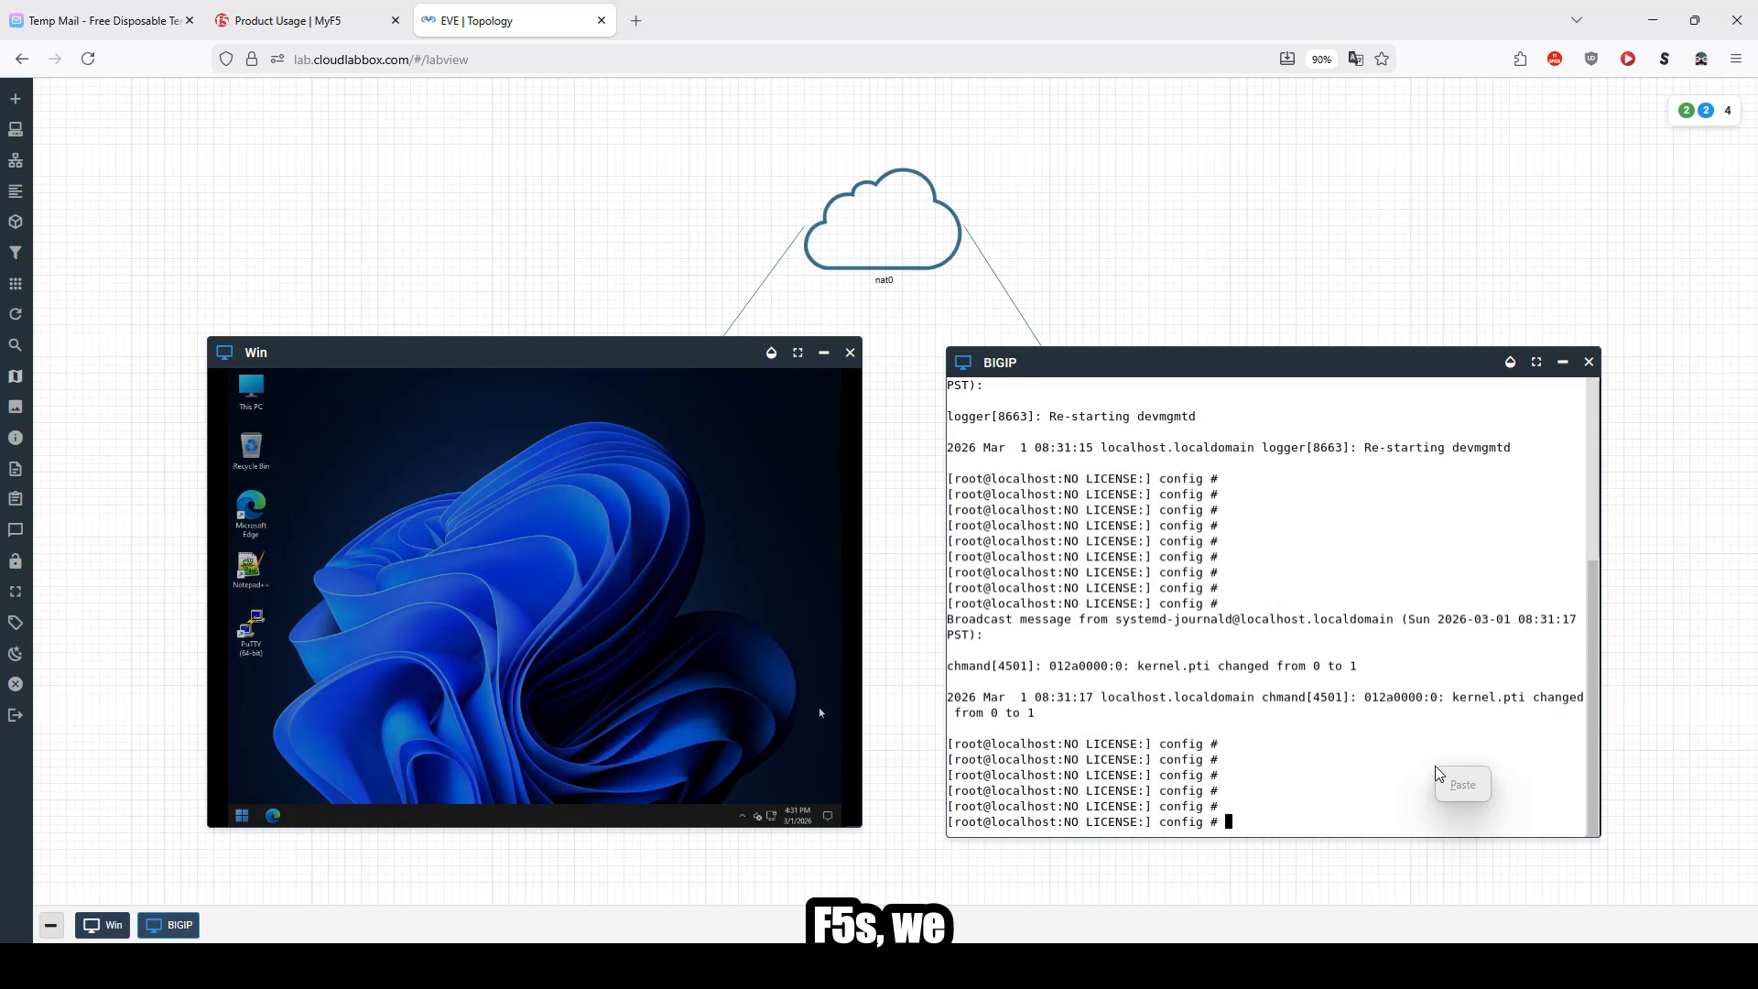
pyautogui.write('config')
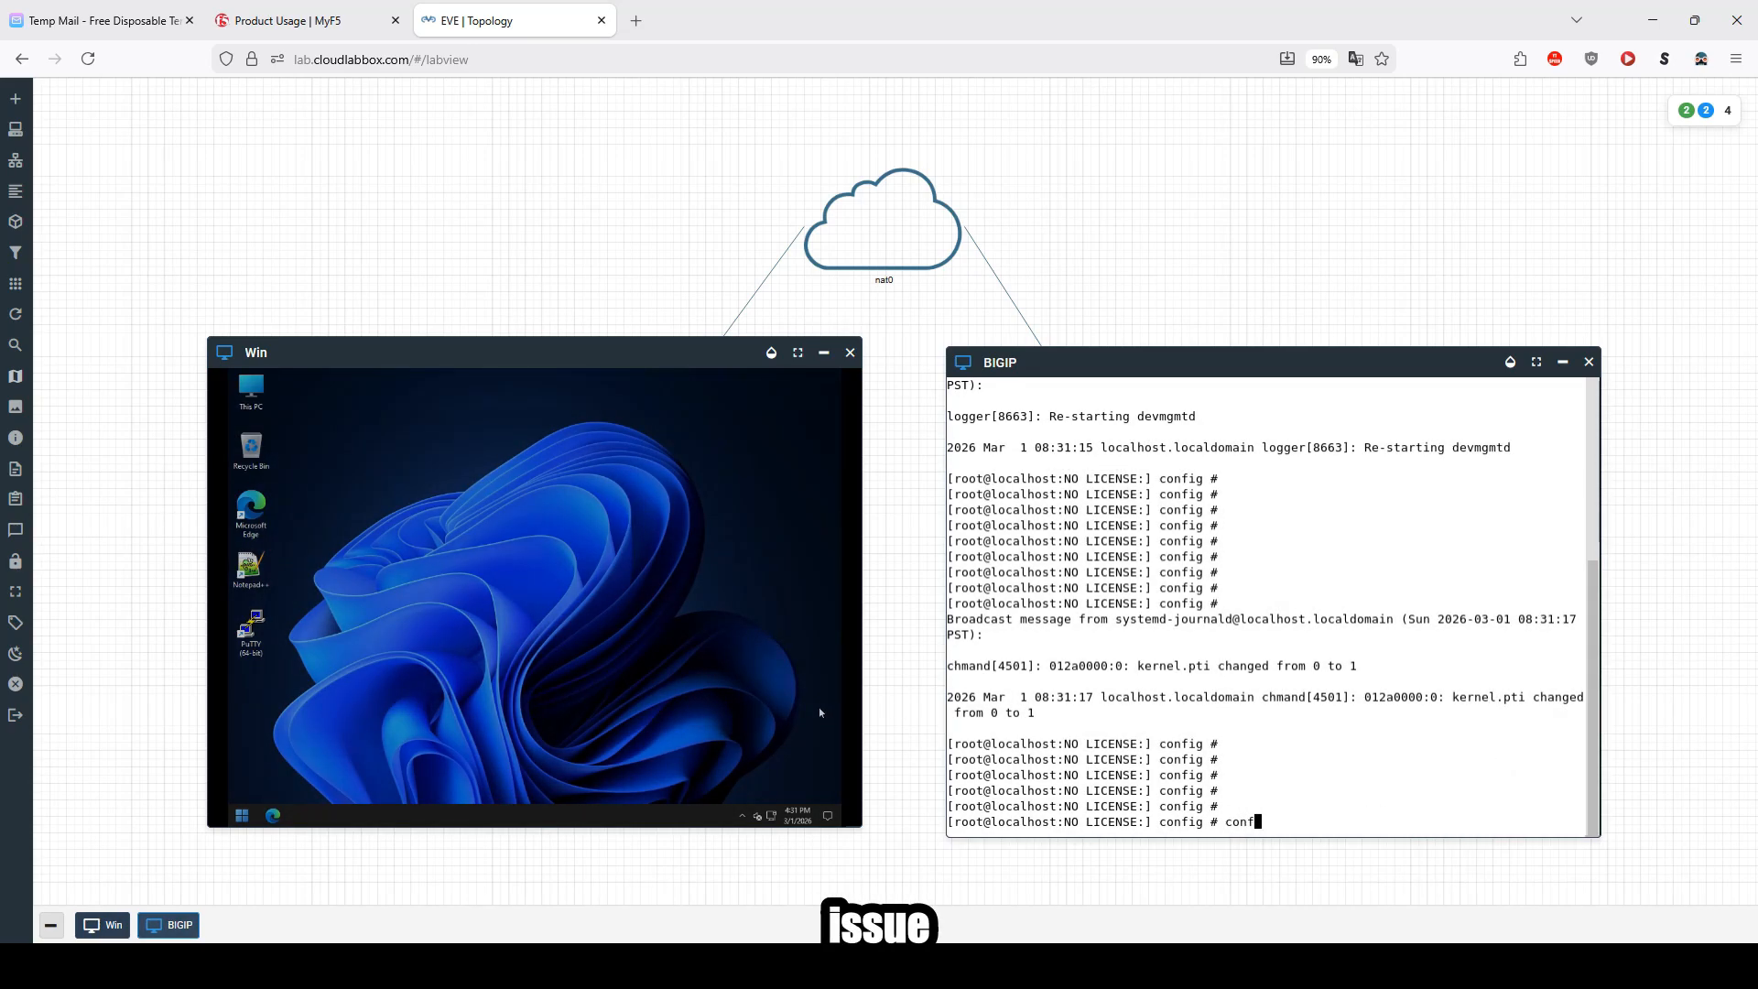
pyautogui.press('Return')
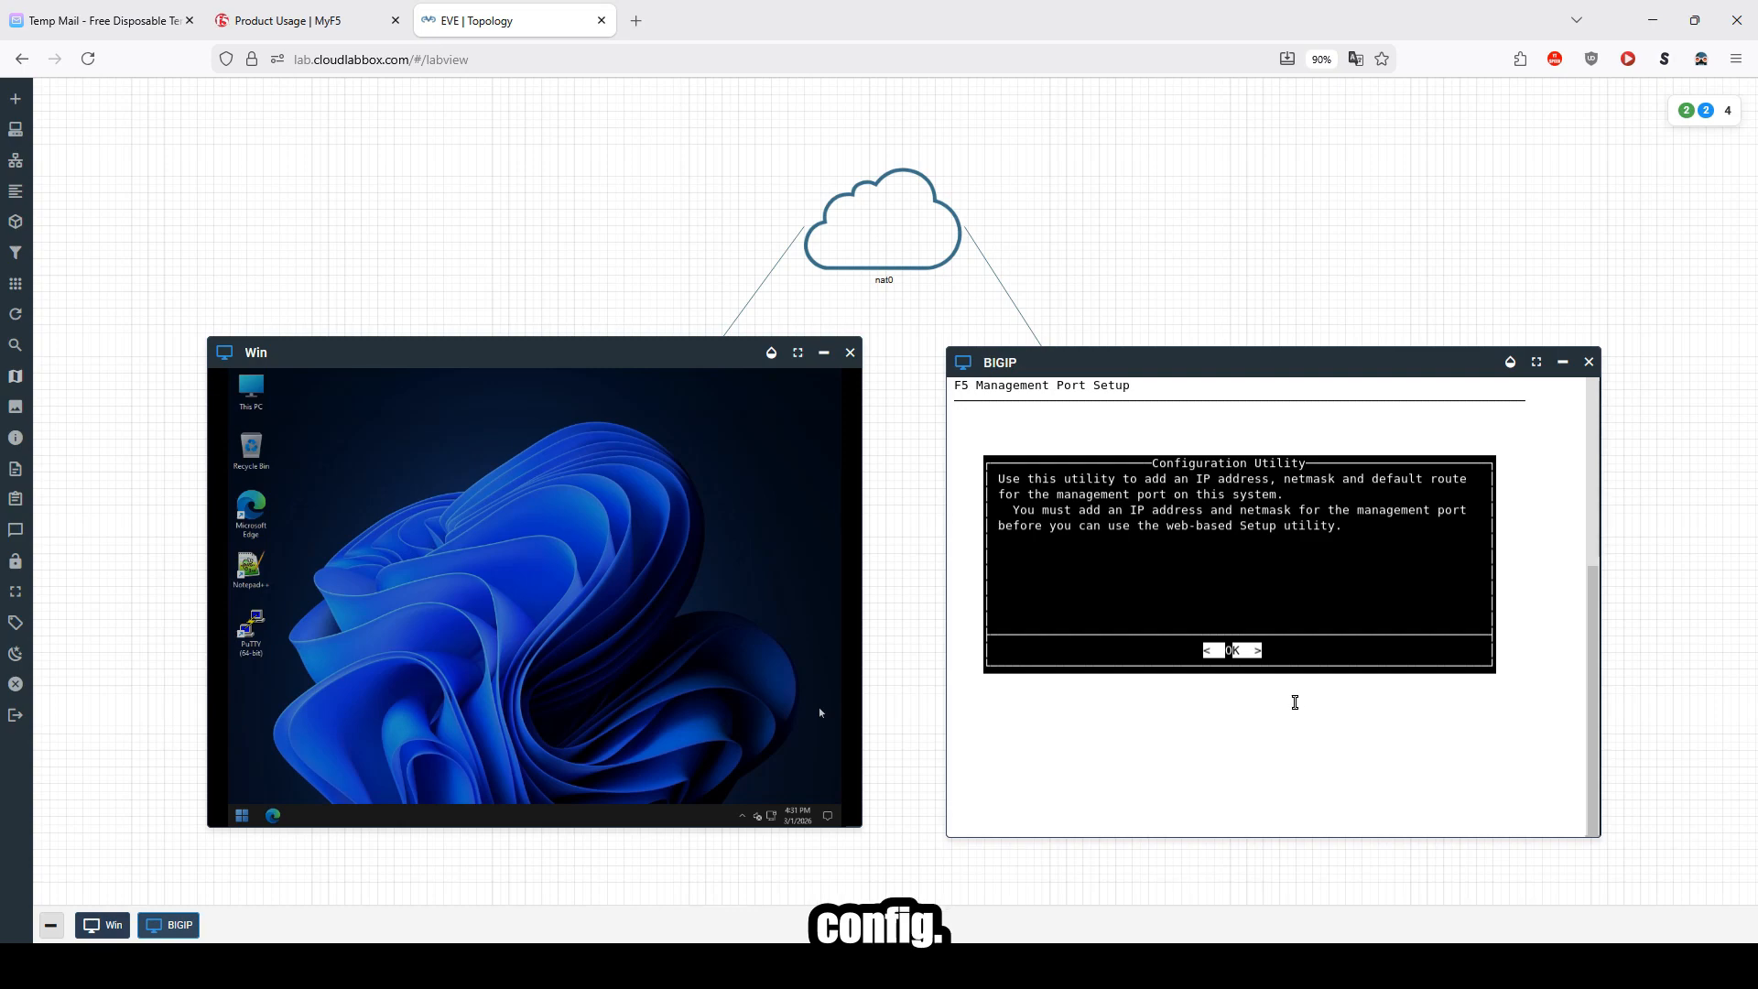
pyautogui.press('Return')
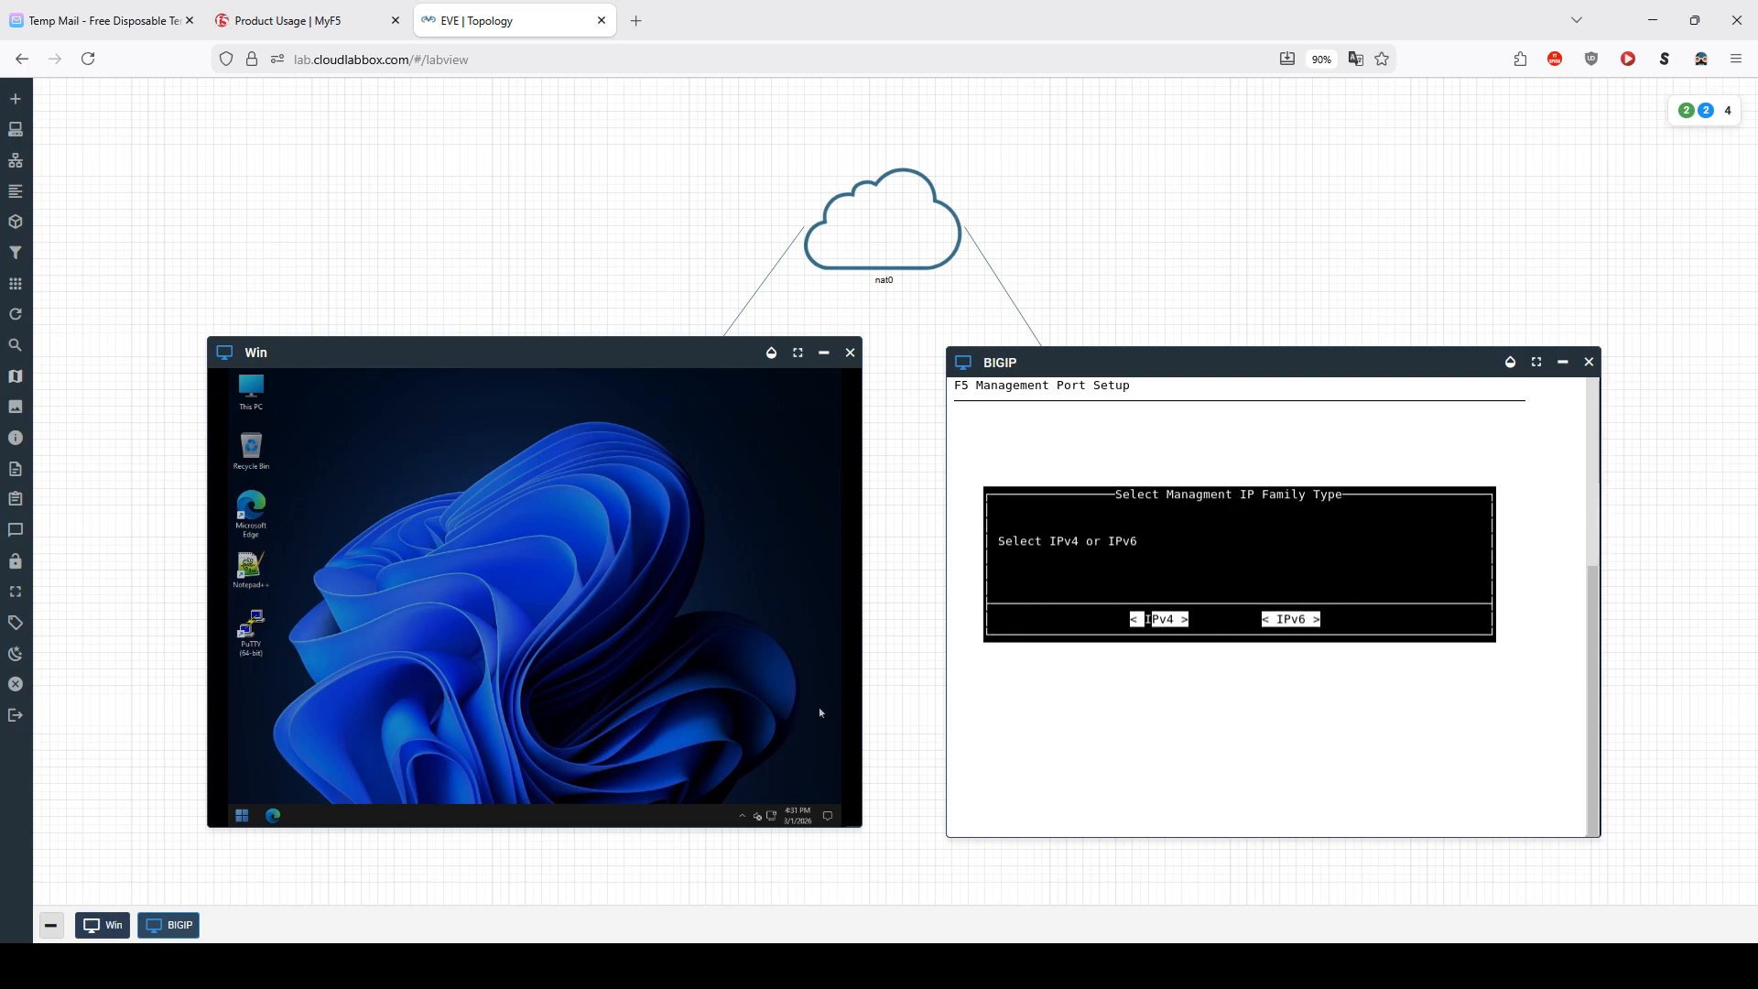
pyautogui.press('Return')
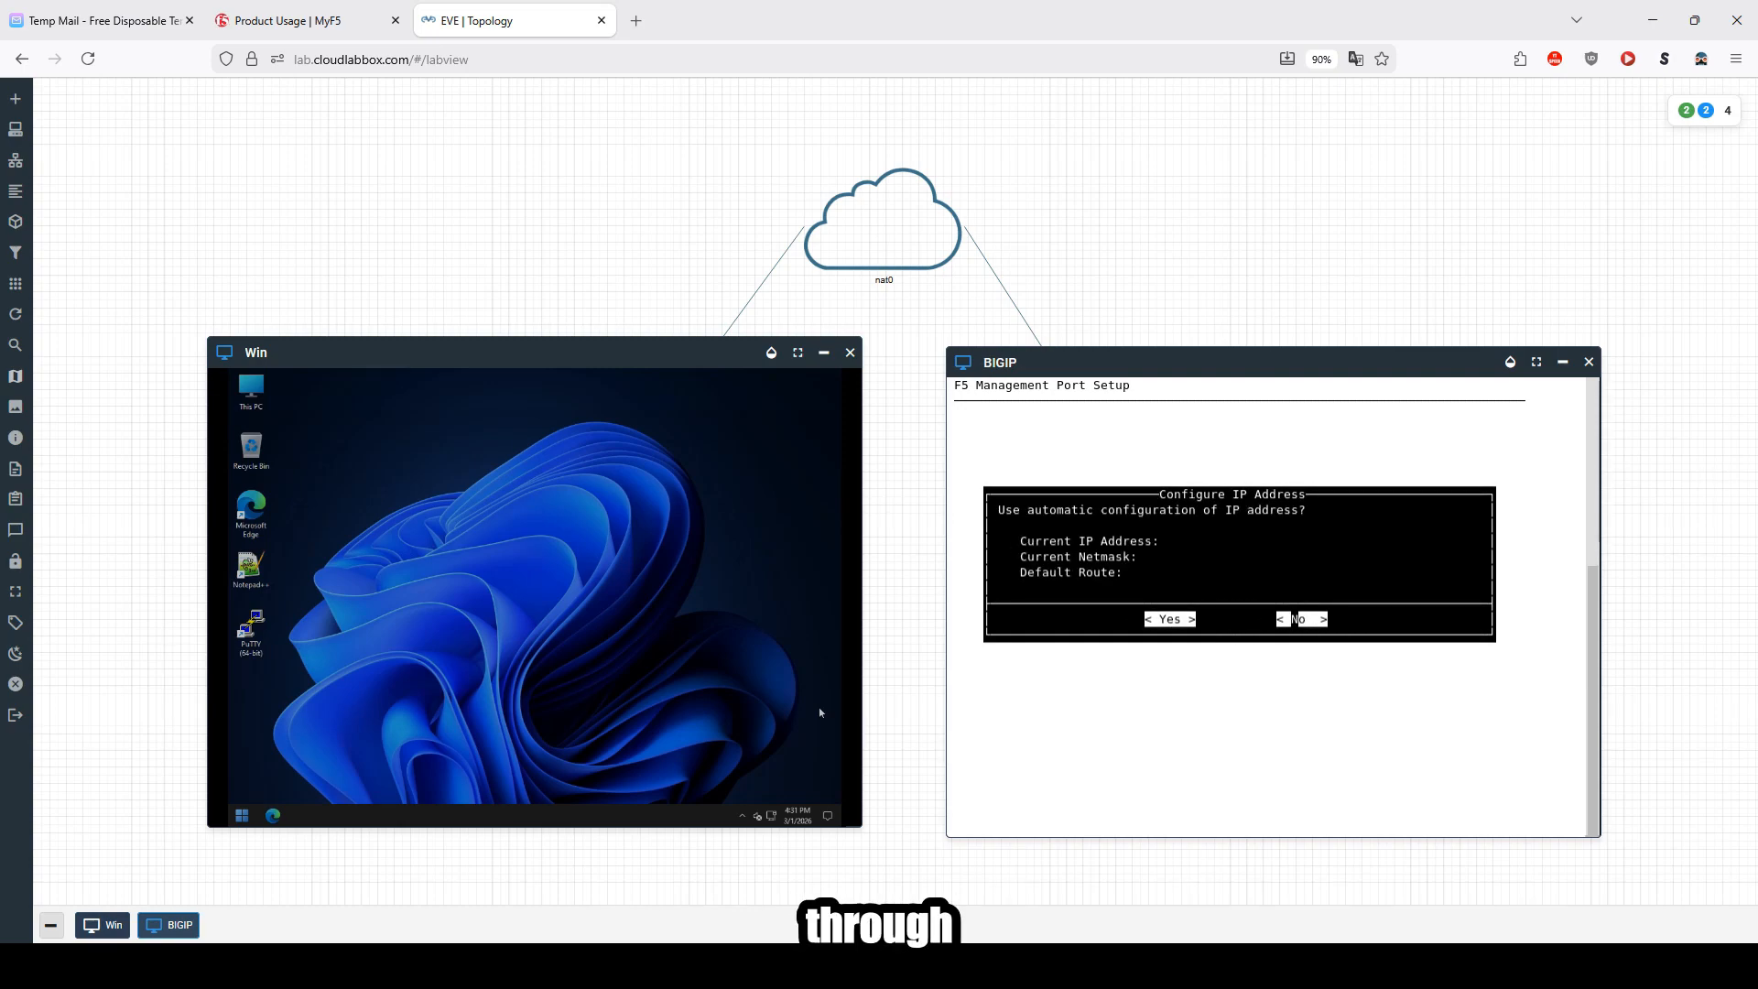
pyautogui.press('Return')
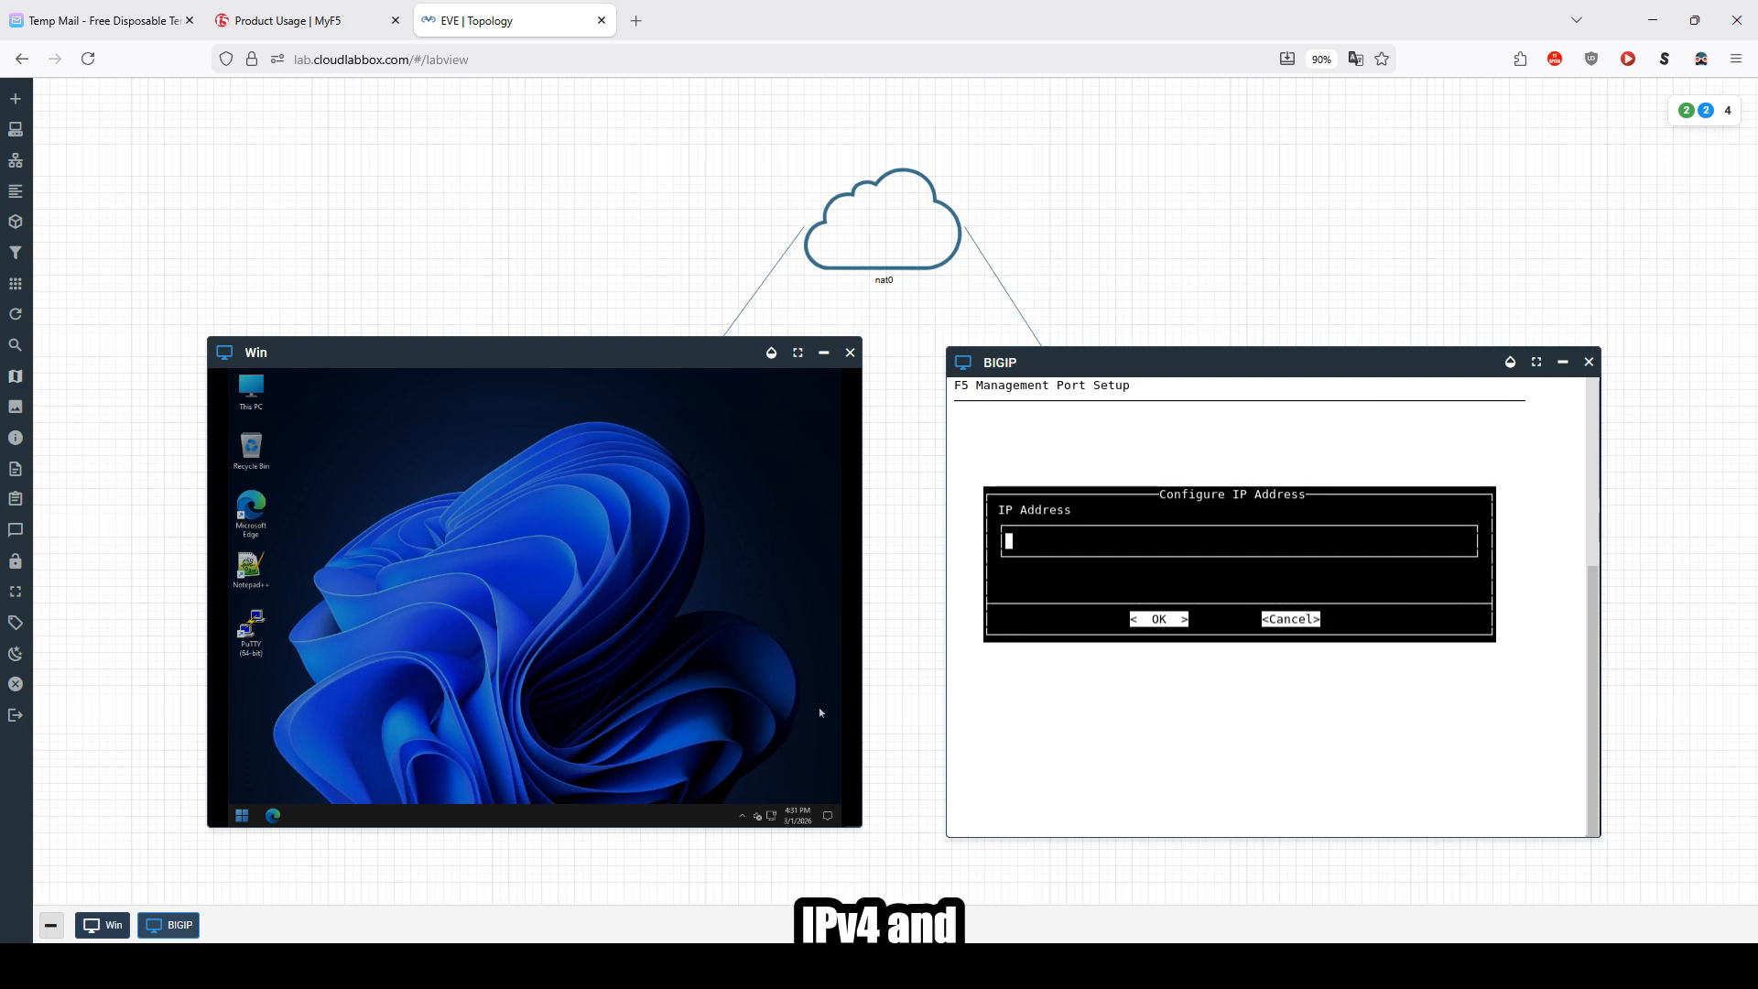
# Step: Set the management IP address to 172.29.129.122
pyautogui.write('172')
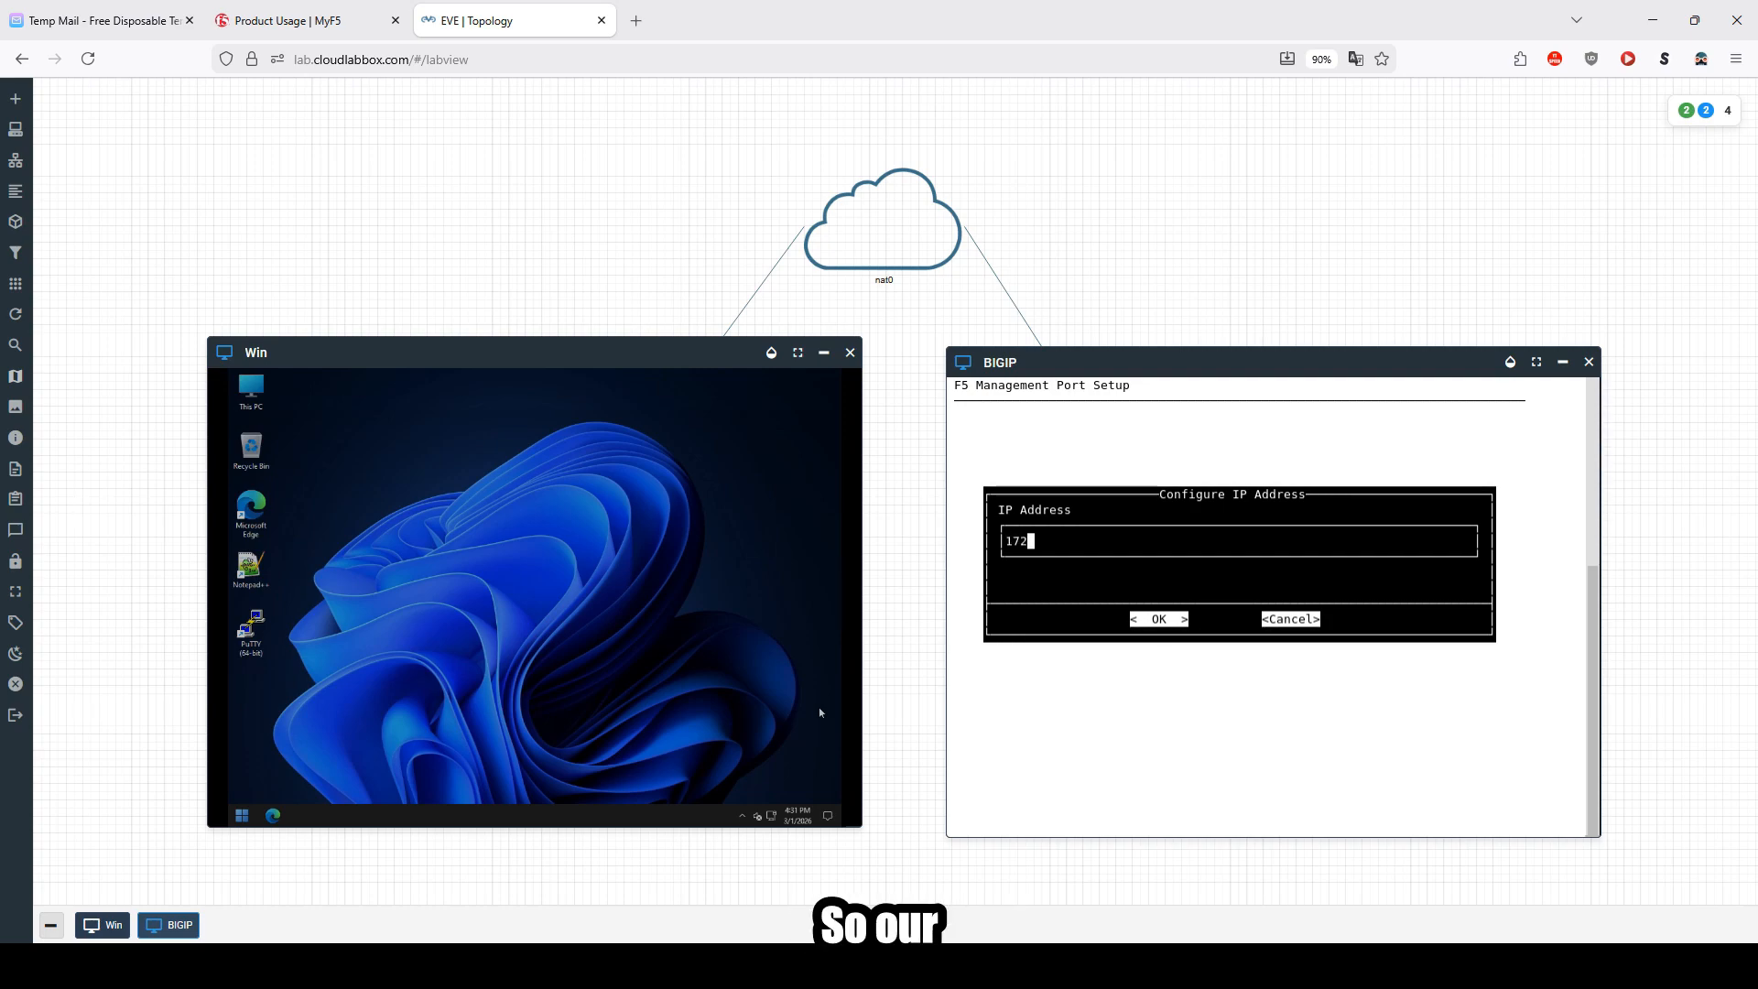
pyautogui.write('.29.129')
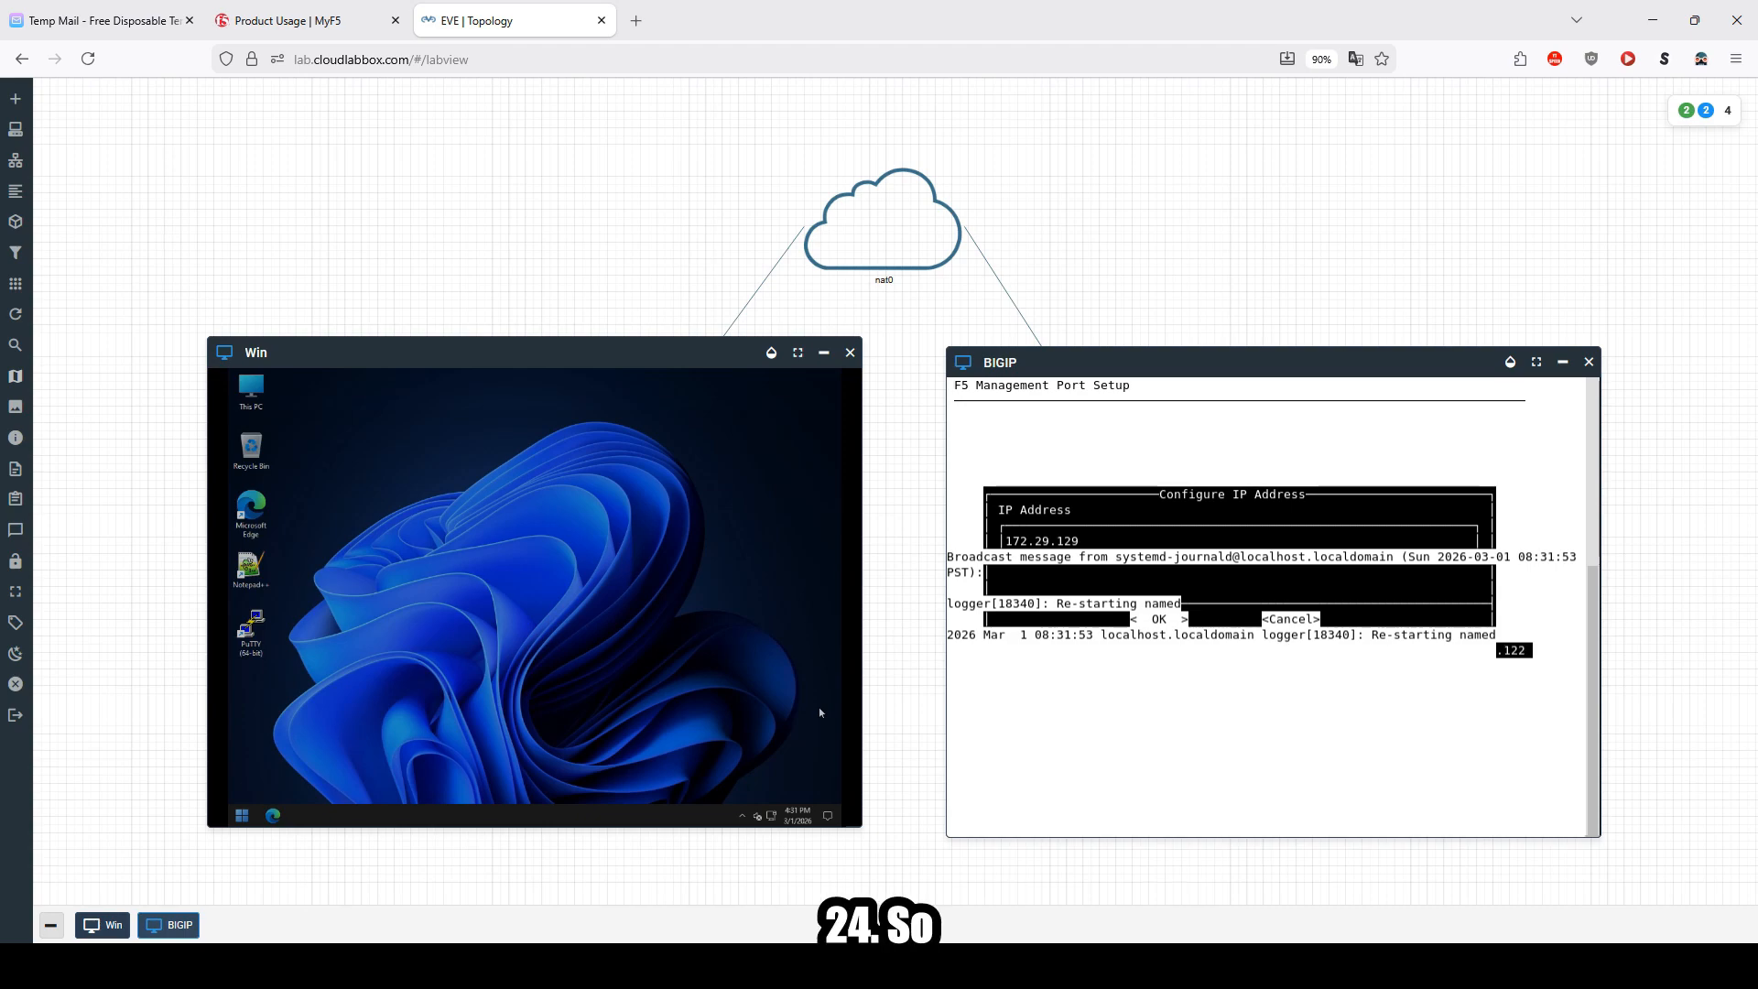
pyautogui.press('Tab')
pyautogui.press('Return')
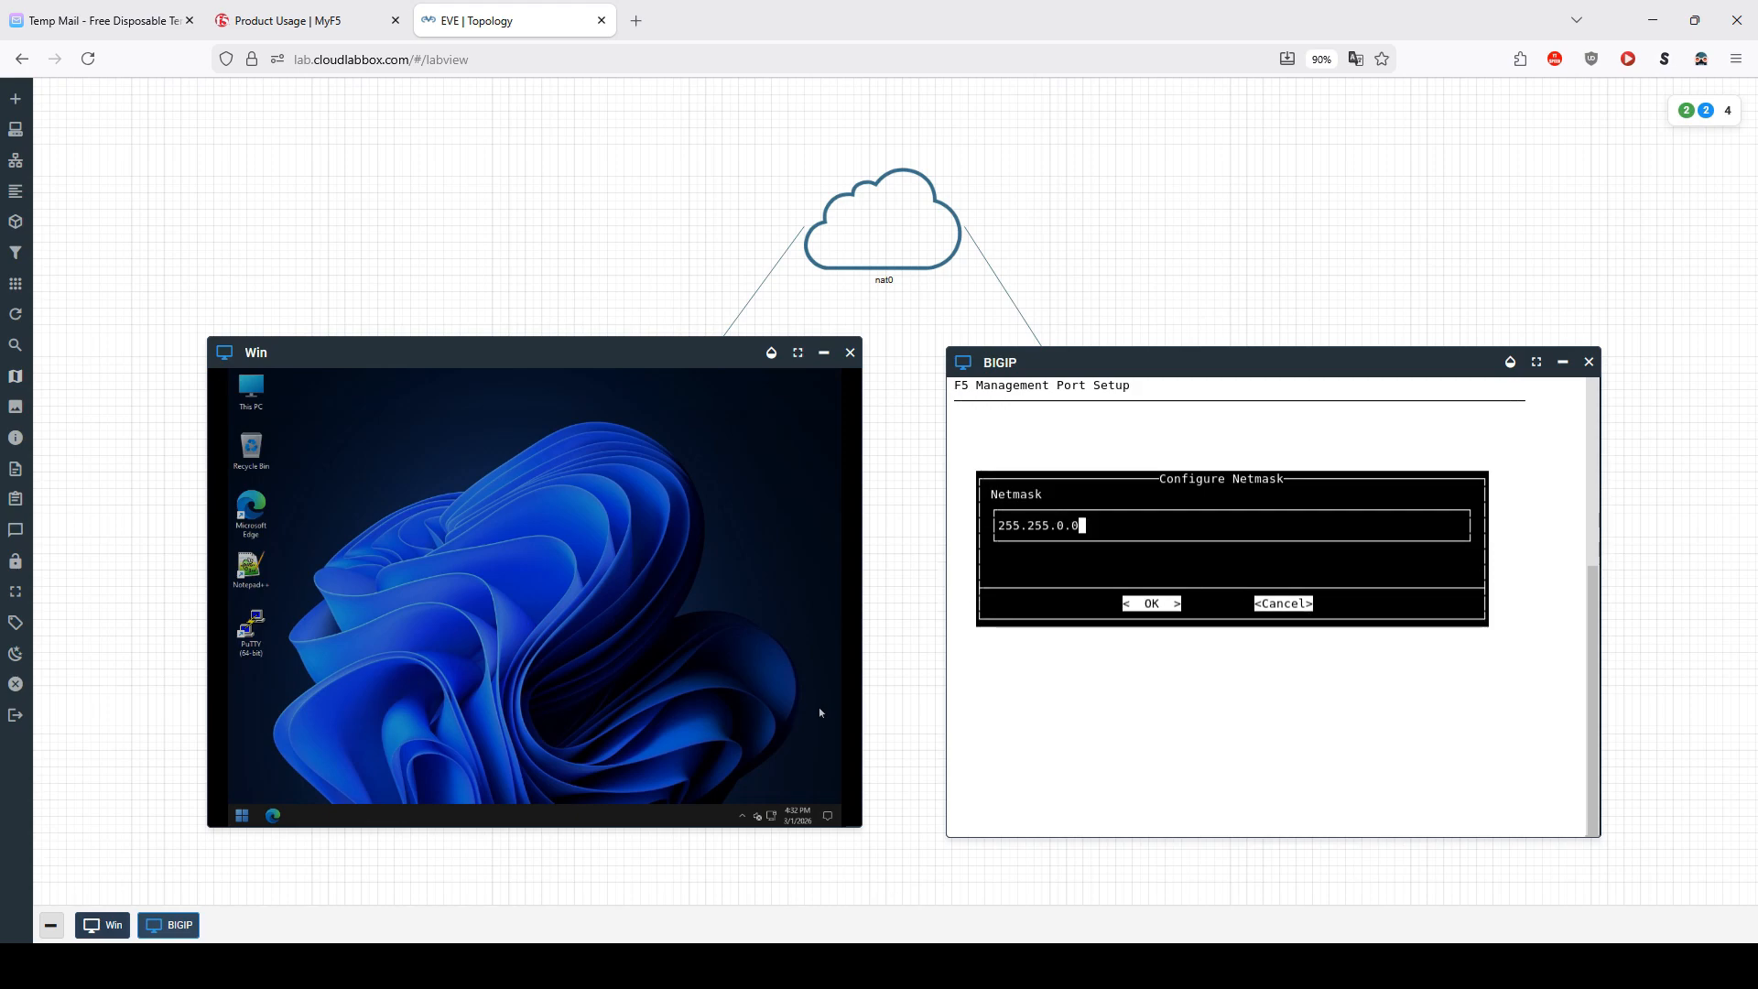
# Step: Set the management netmask to 255.255.255.0
pyautogui.press('BackSpace')
pyautogui.write('255.')
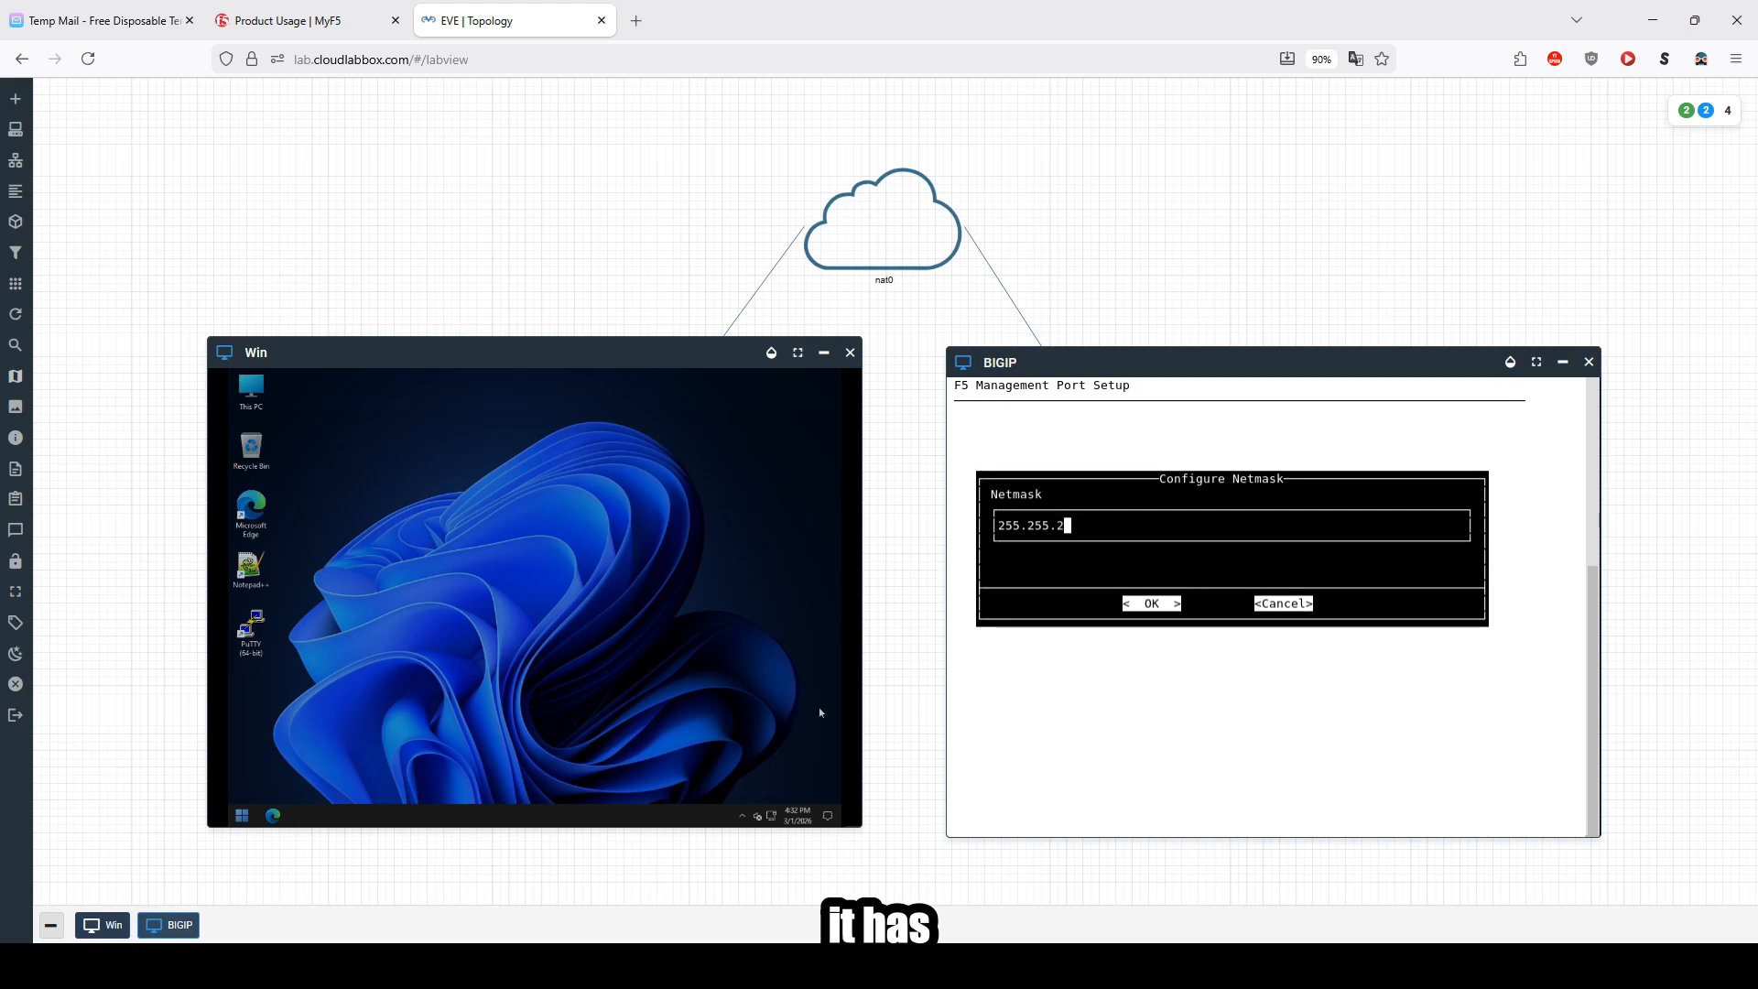
pyautogui.write('0')
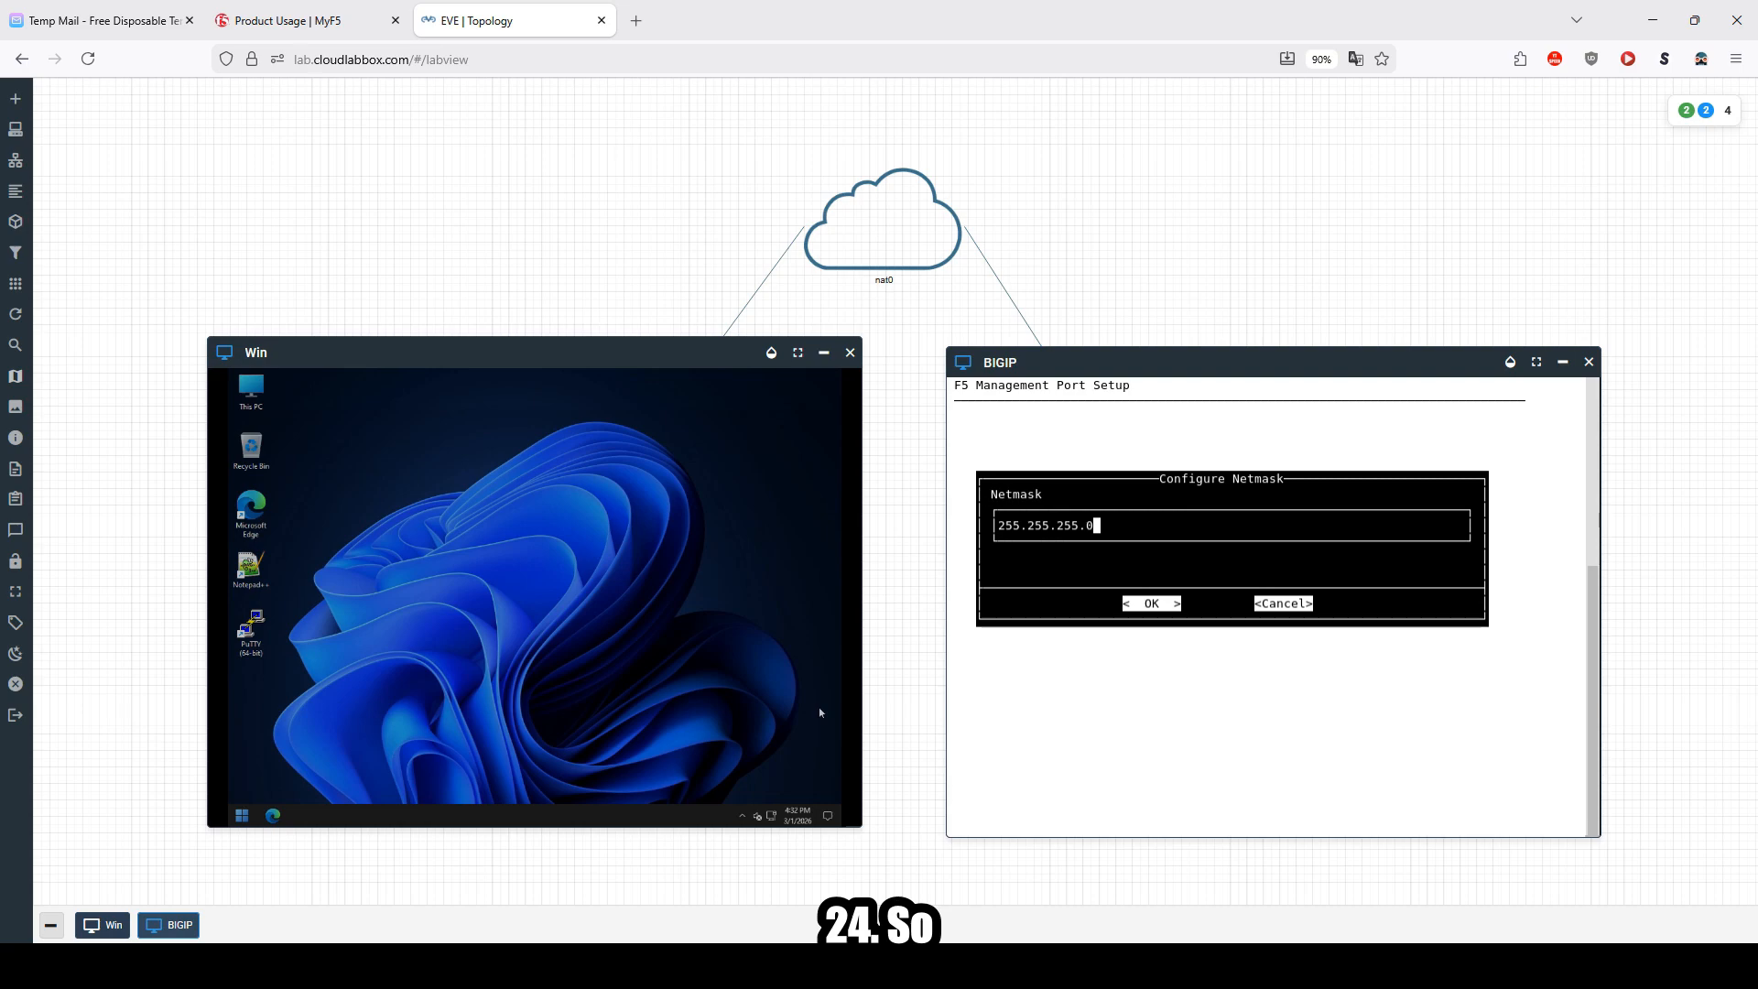
pyautogui.press('Return')
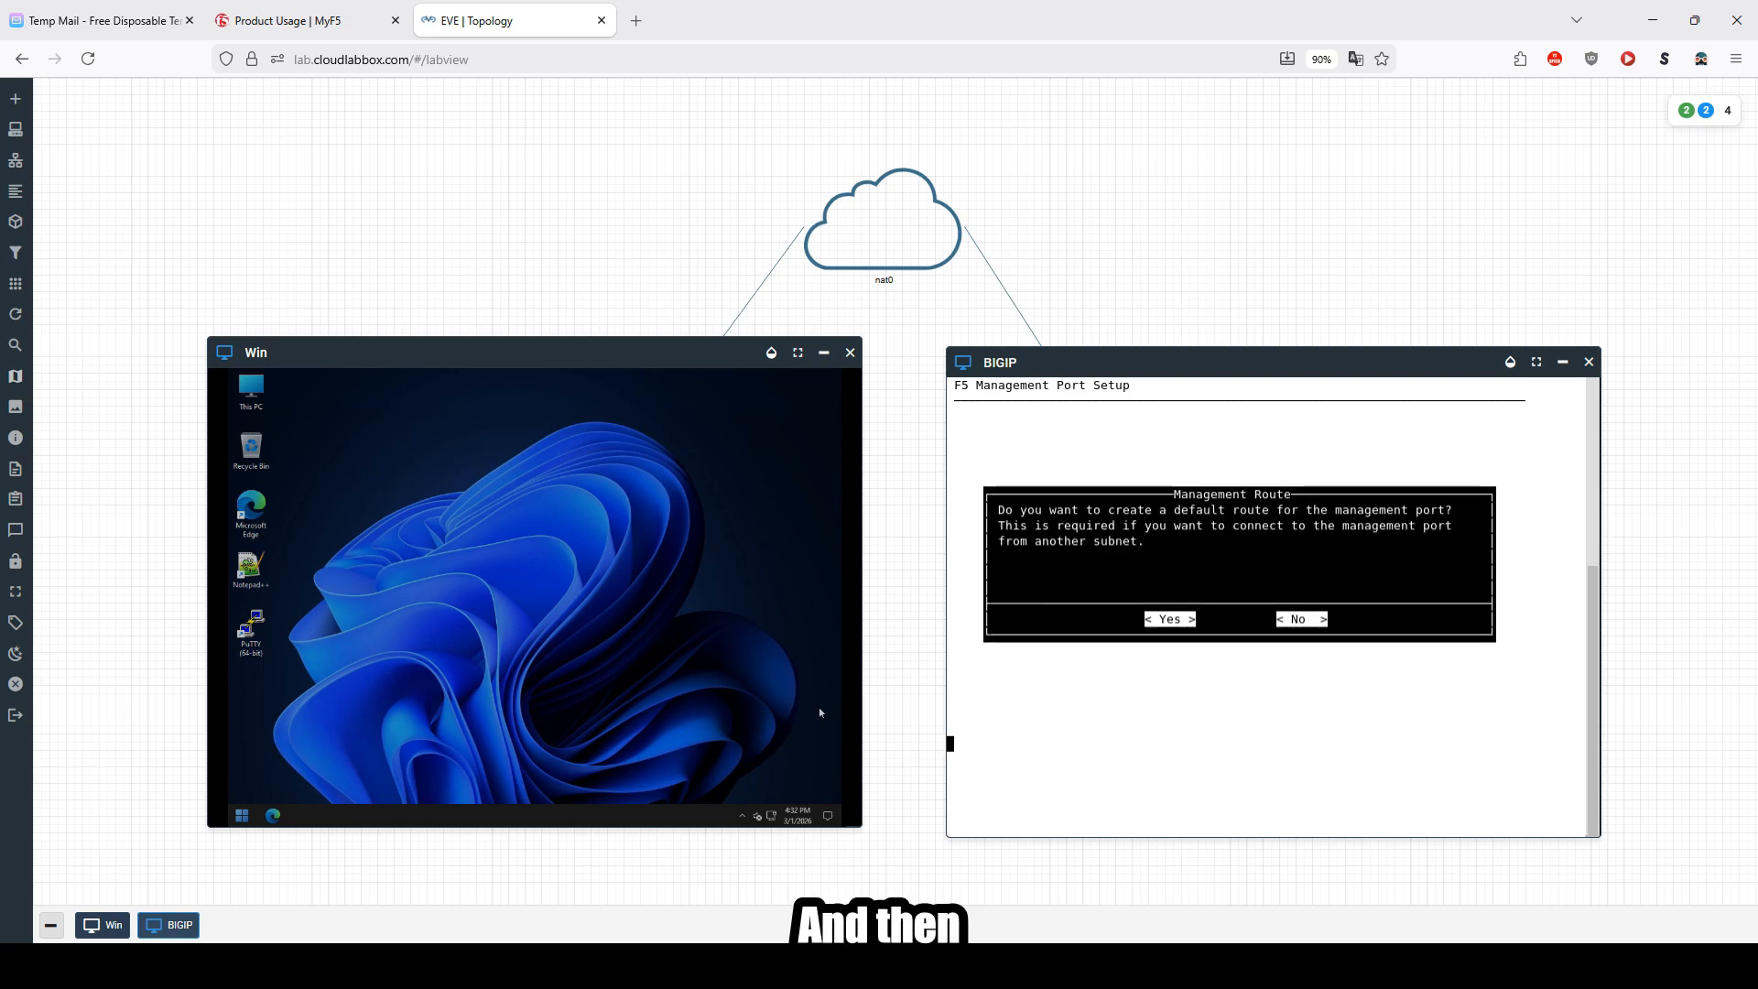
# Step: Create a default management route with gateway 172.29.129.254
pyautogui.press('Return')
pyautogui.write('254')
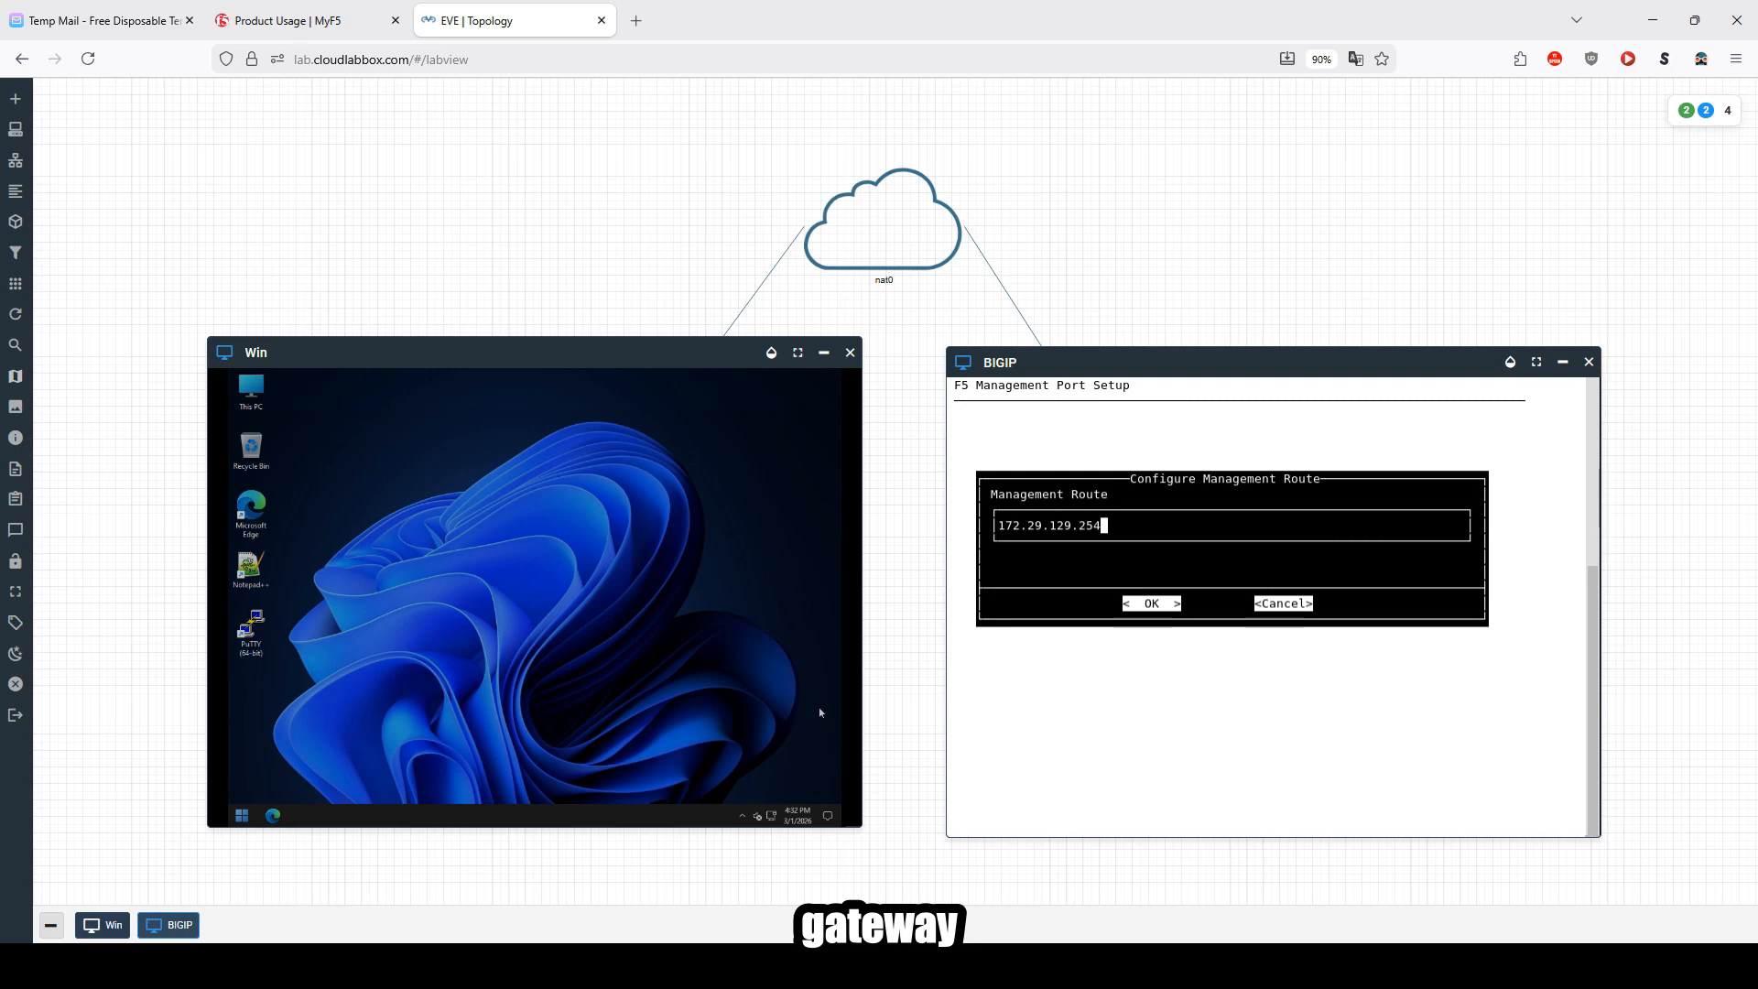
pyautogui.press('Return')
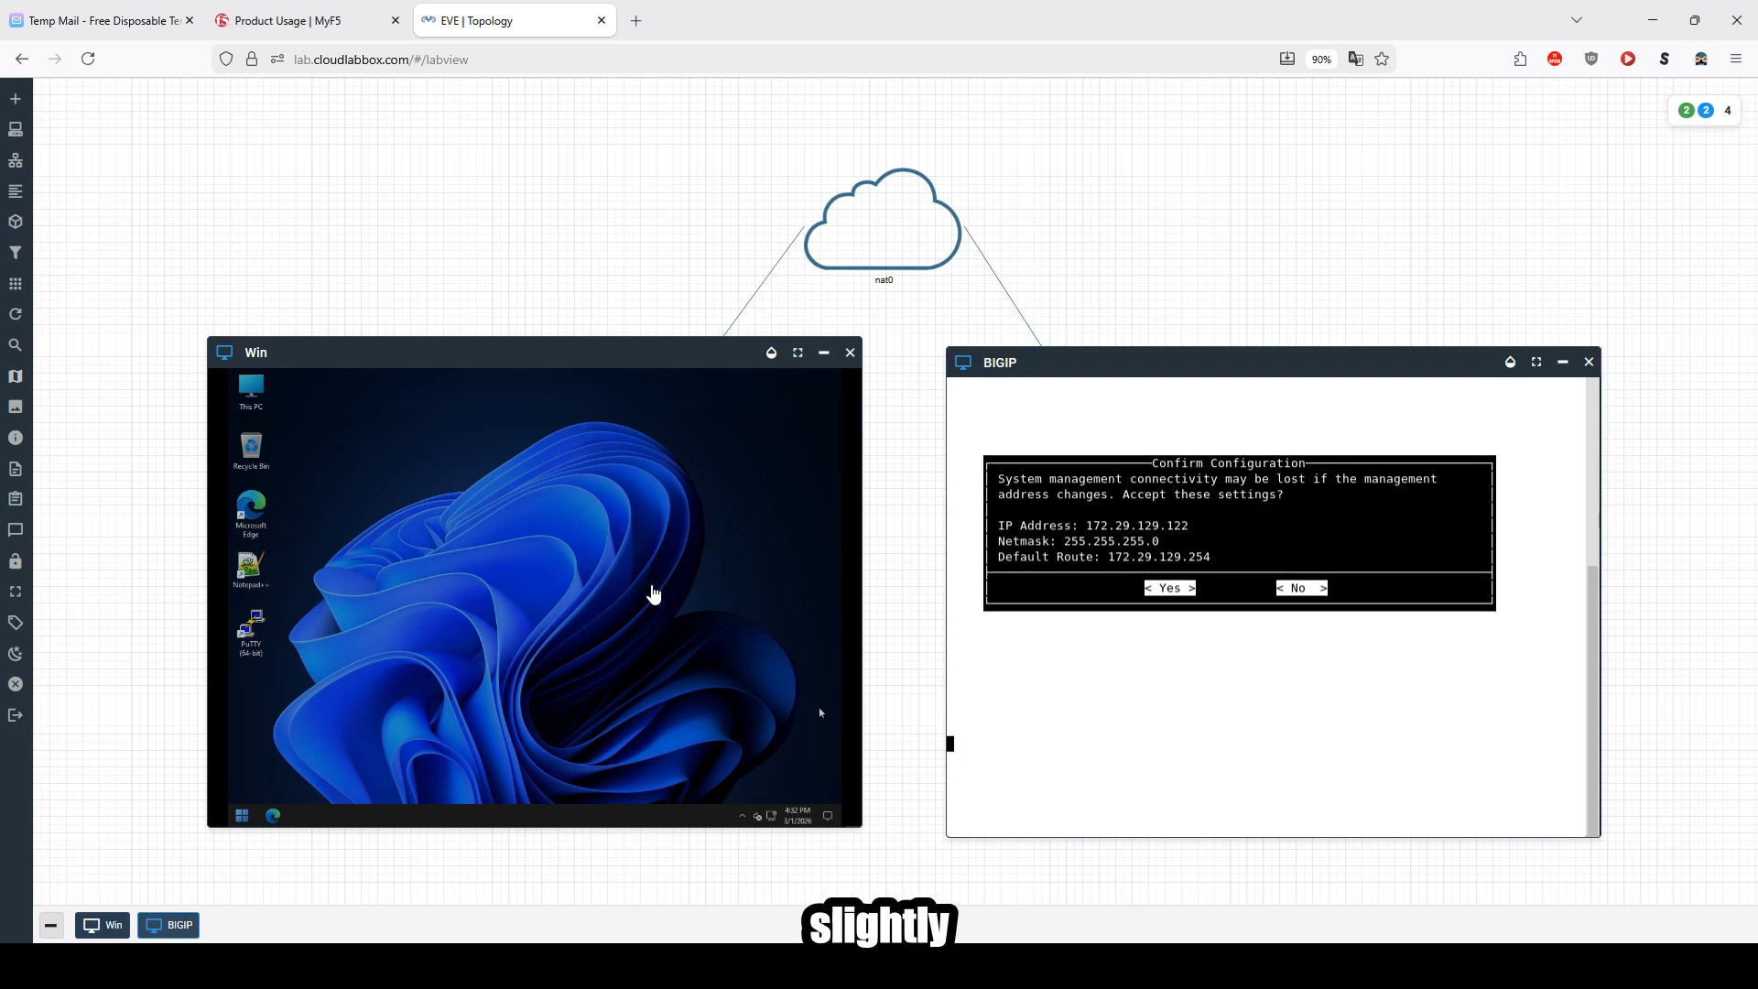
pyautogui.rightClick(651, 594)
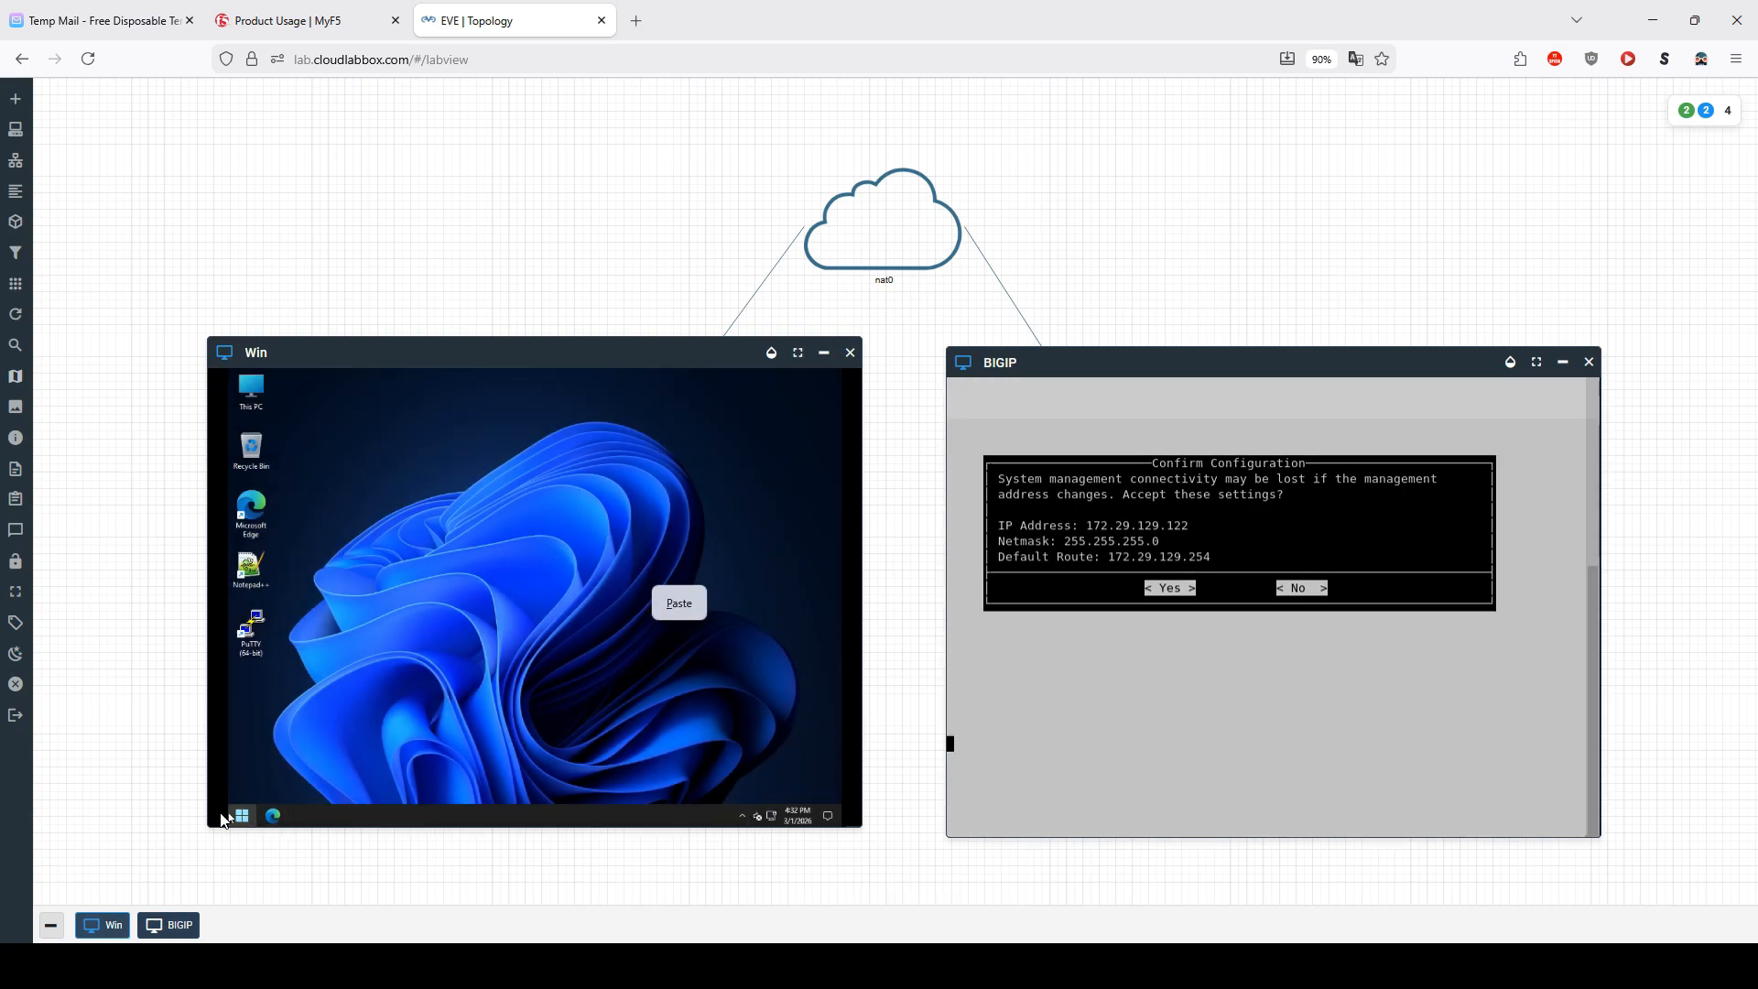
# Step: Open Command Prompt on the Windows node and run ipconfig /all to check its network settings
pyautogui.rightClick(241, 815)
pyautogui.click(408, 696)
pyautogui.write('cmd')
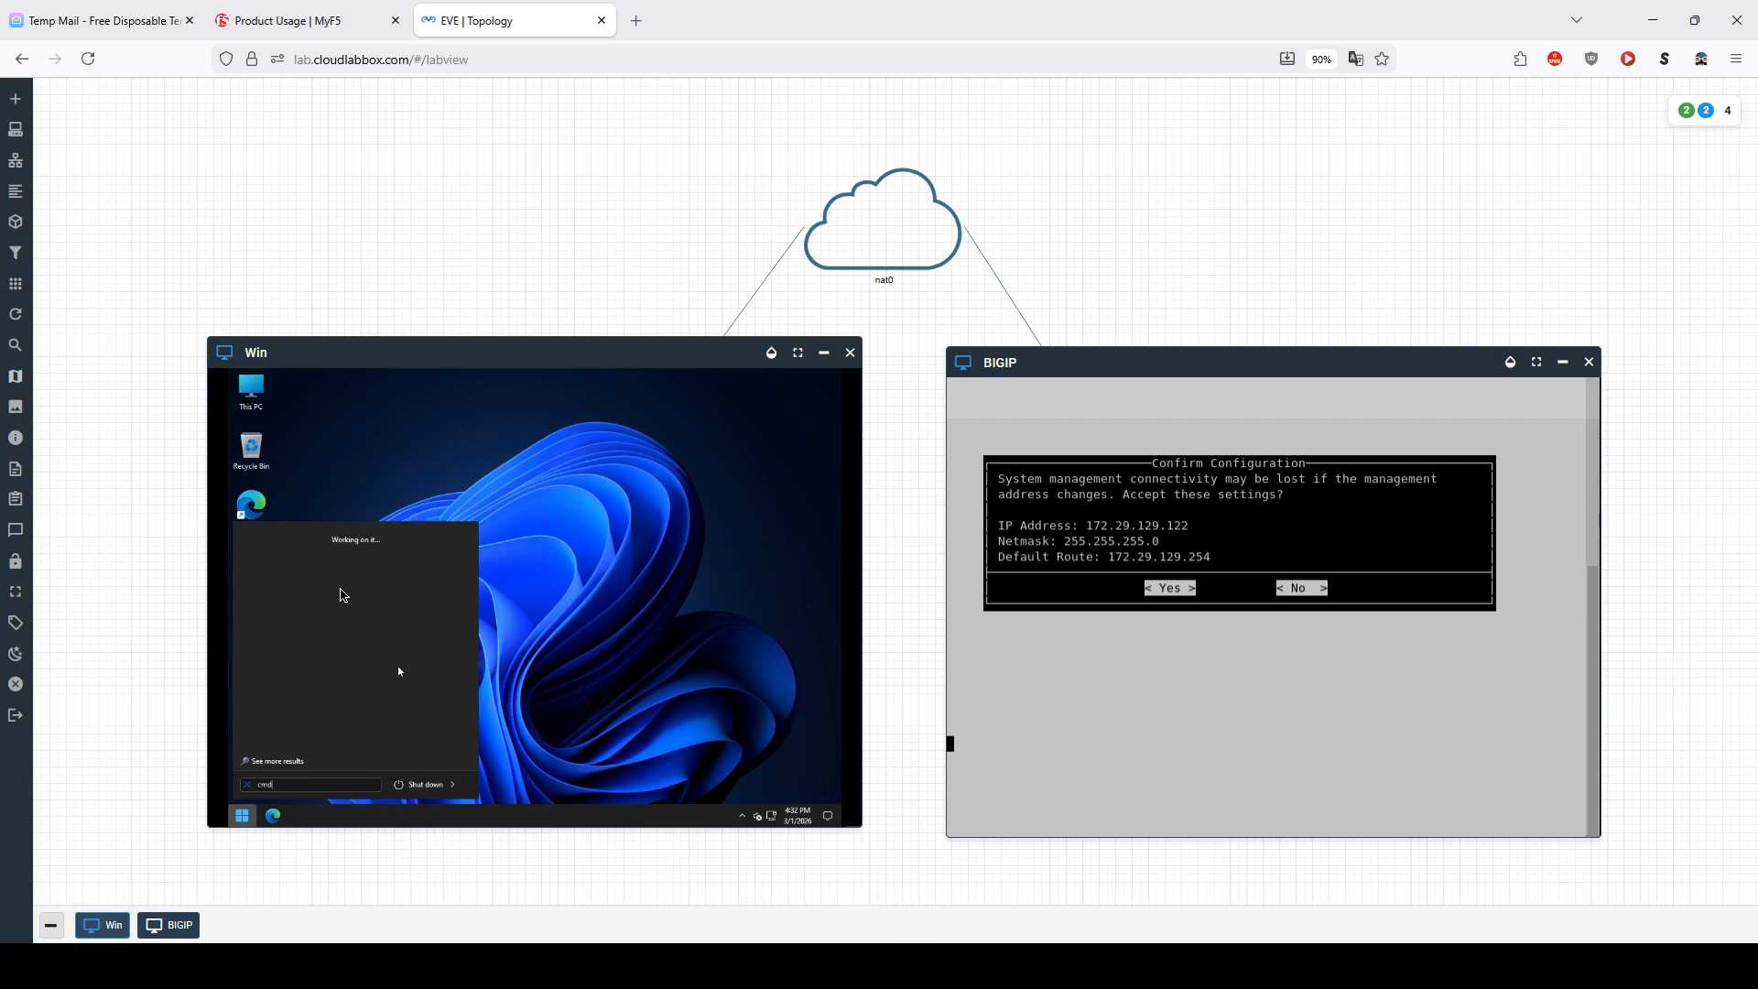
pyautogui.click(288, 563)
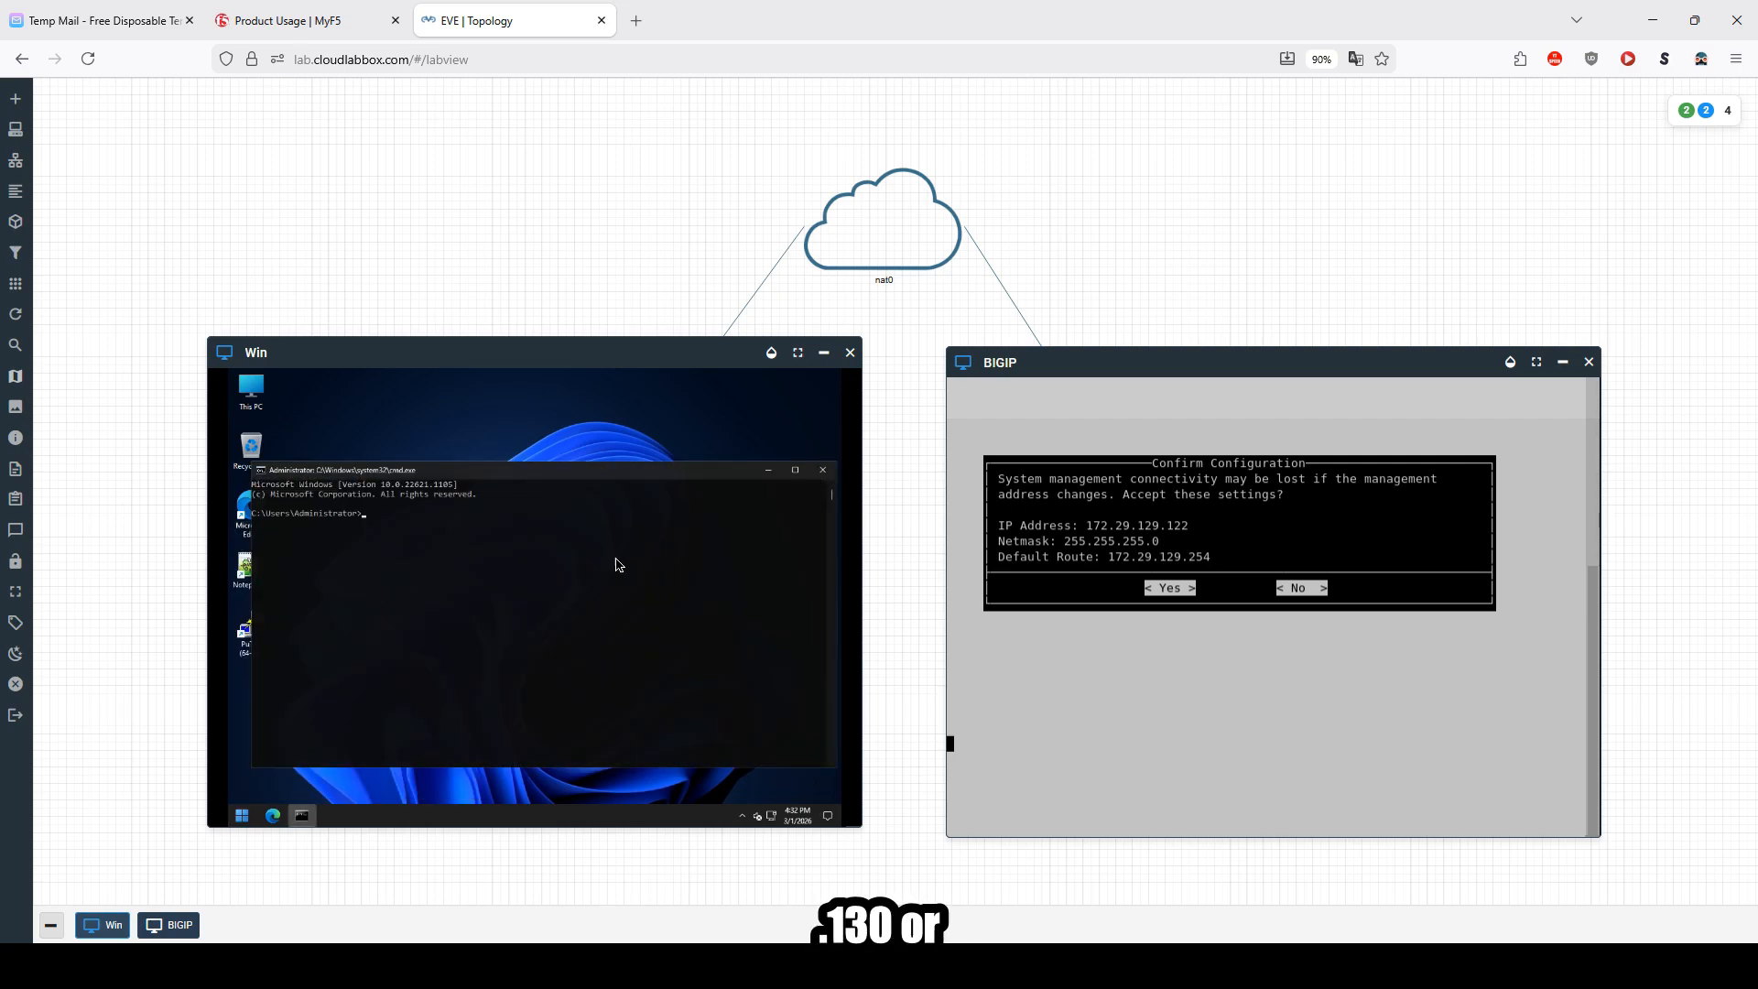
pyautogui.write('ipconfig /all')
pyautogui.press('Return')
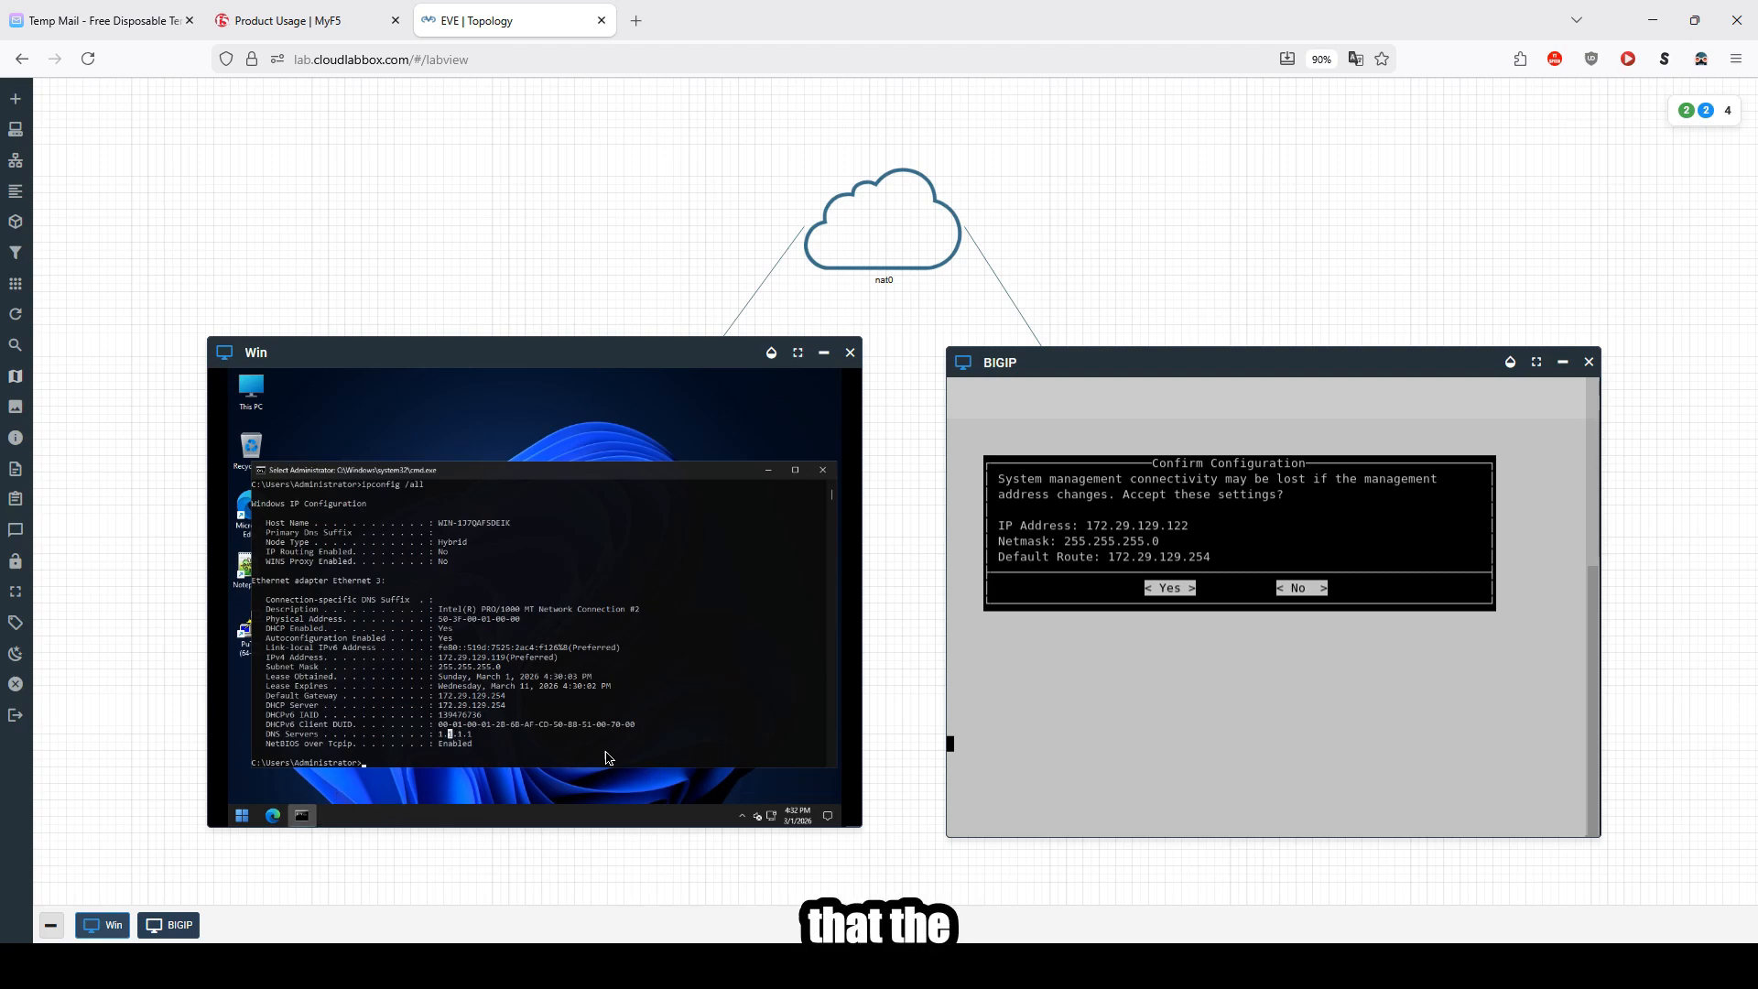
pyautogui.press('Return')
pyautogui.press('Return')
pyautogui.press('Return')
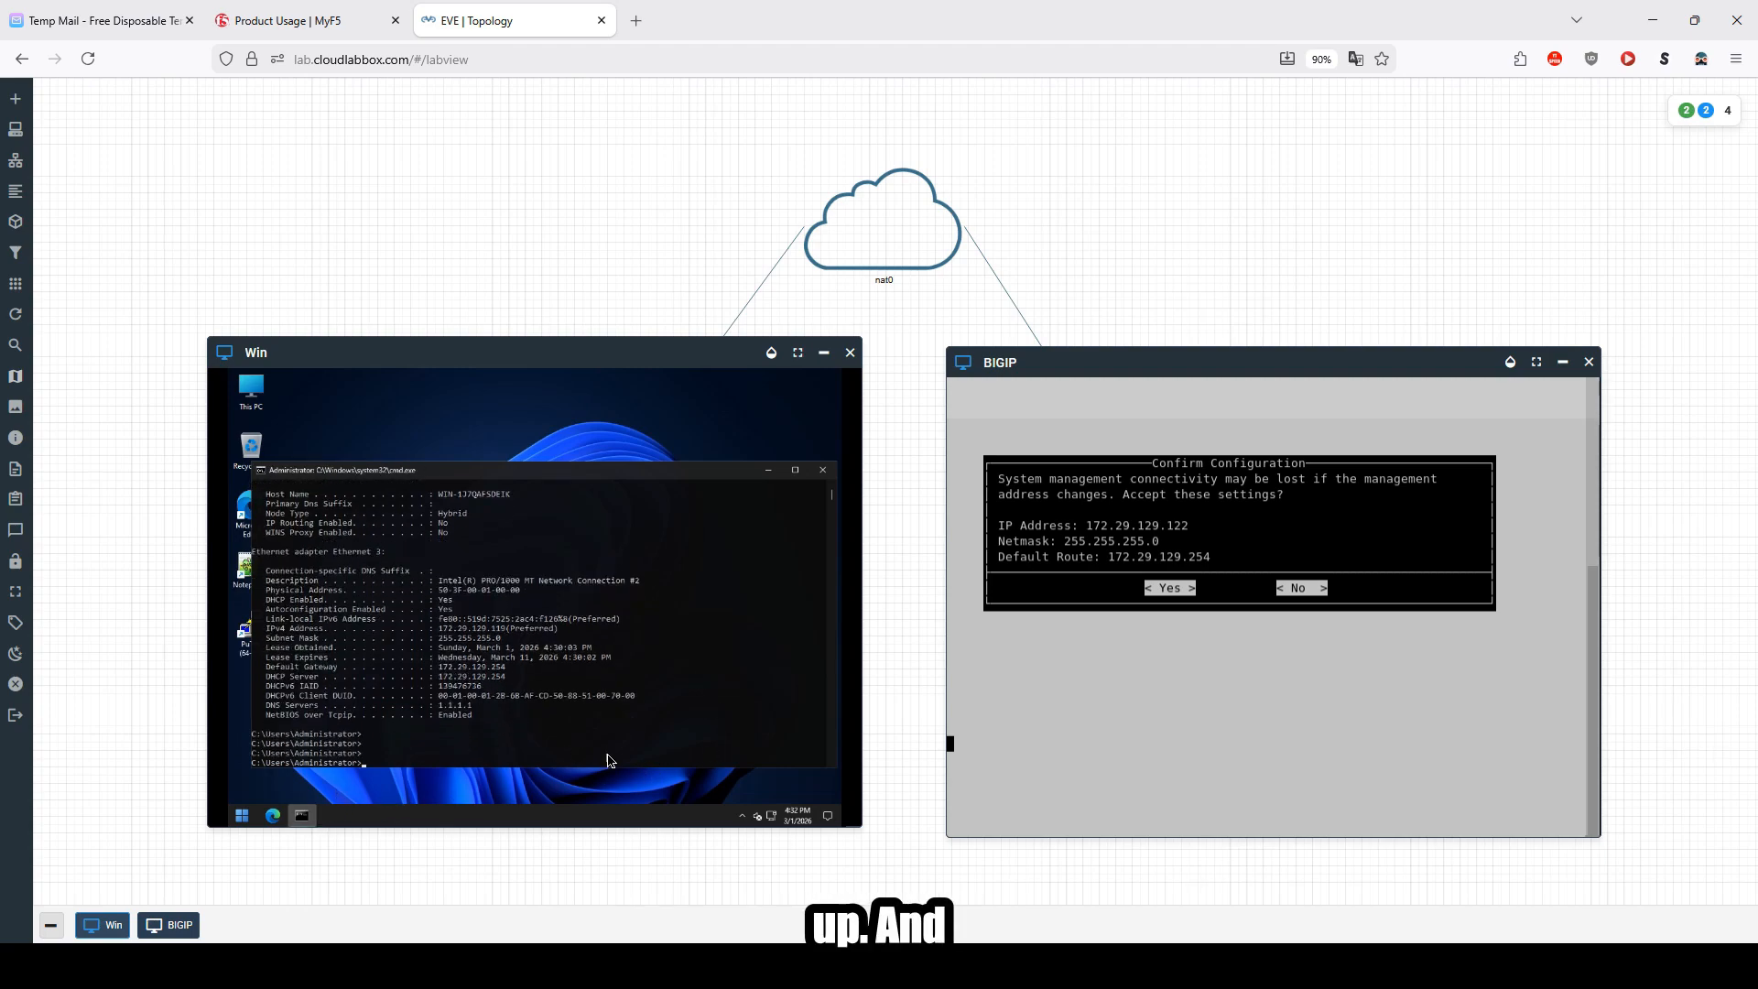
# Step: Ping the BIG-IP management address 172.29.129.122 continuously from the command prompt, then stop the ping
pyautogui.write('ping ')
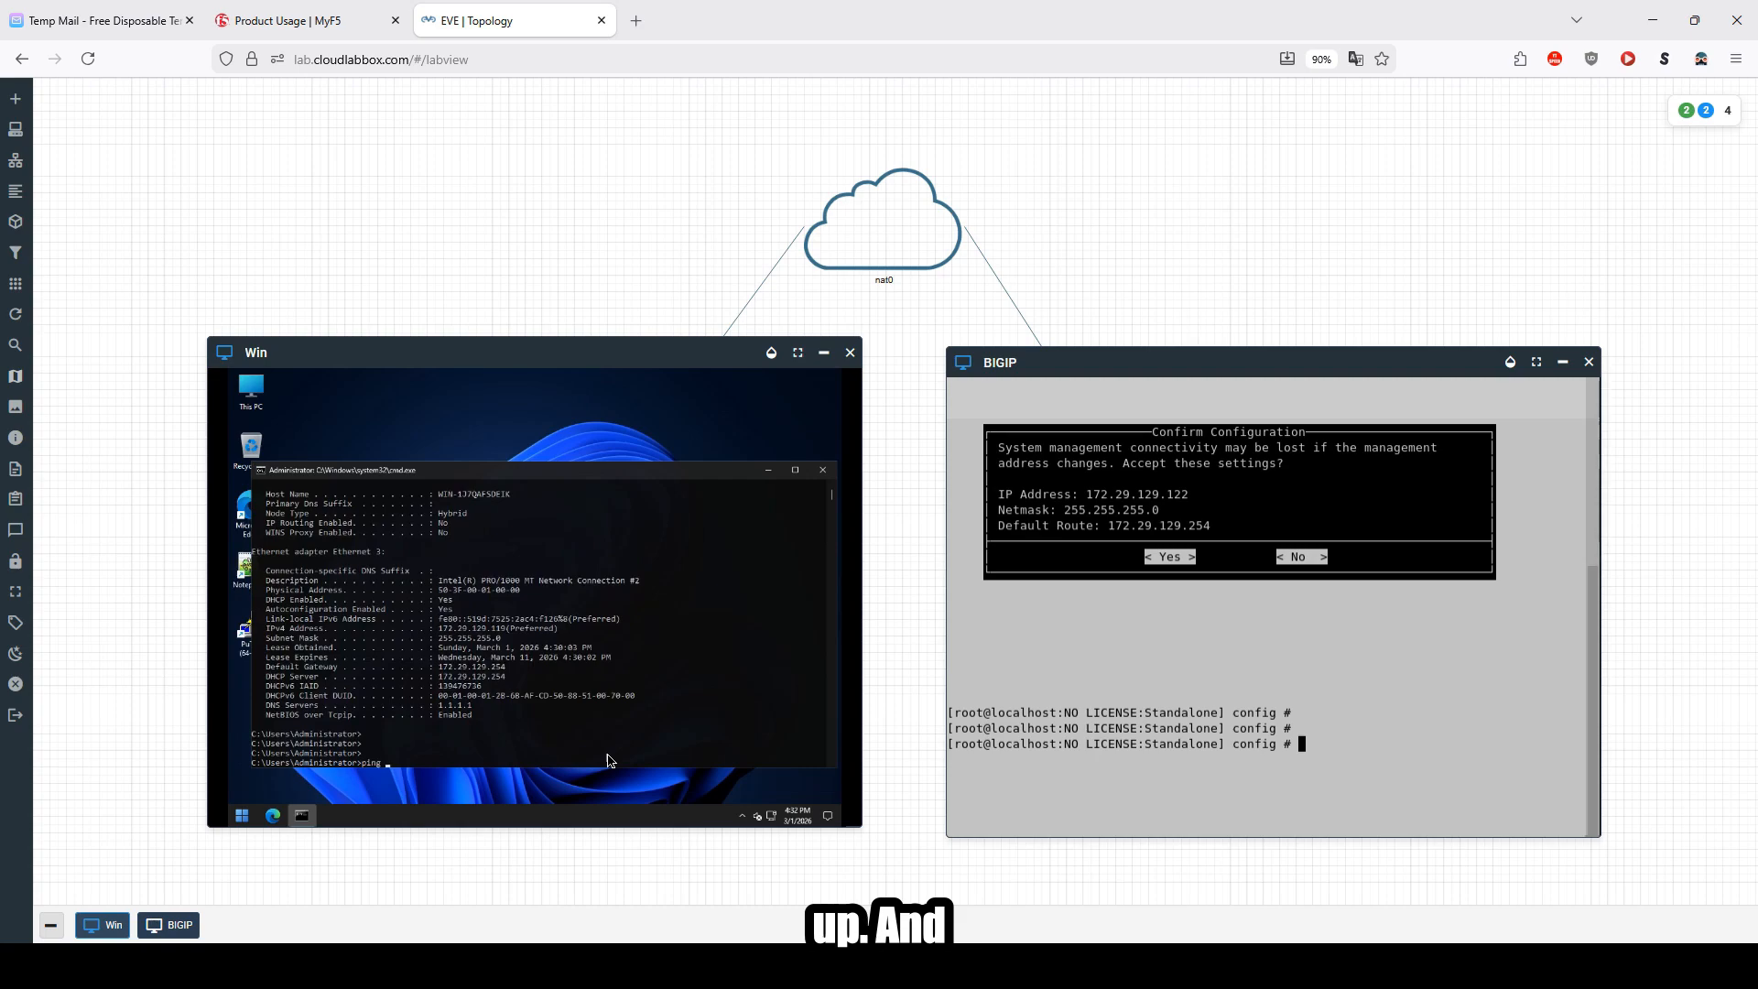
pyautogui.write('172.')
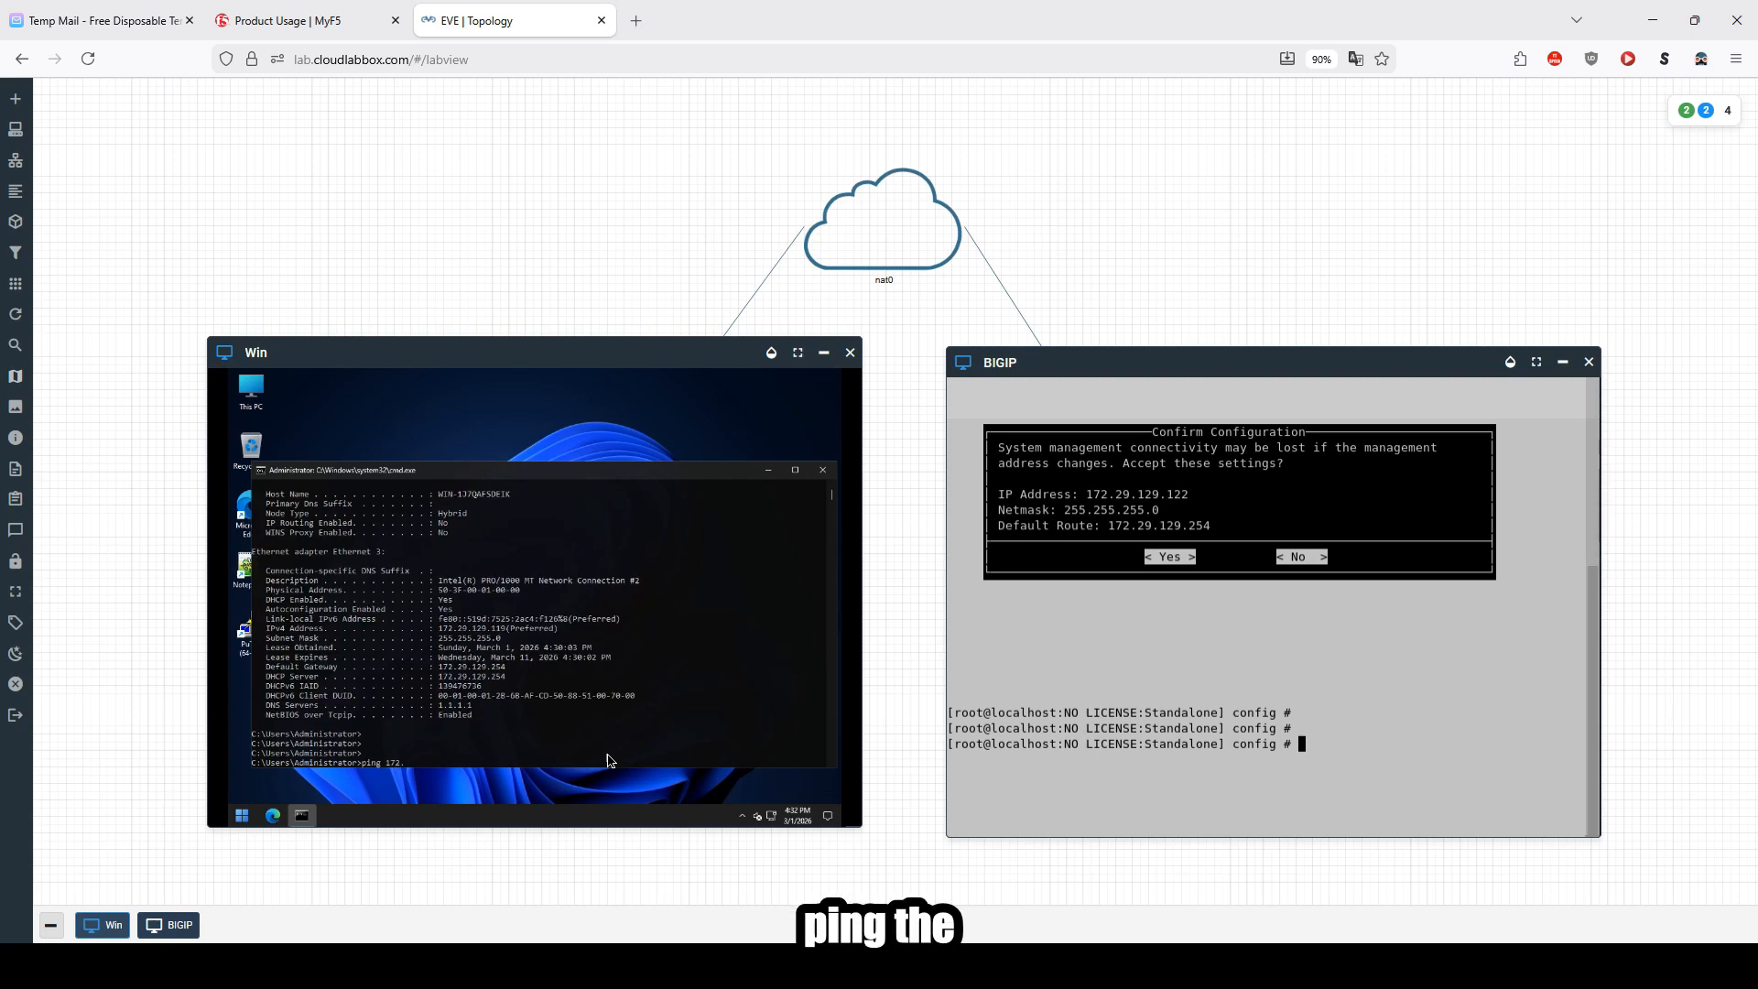
pyautogui.write('29.')
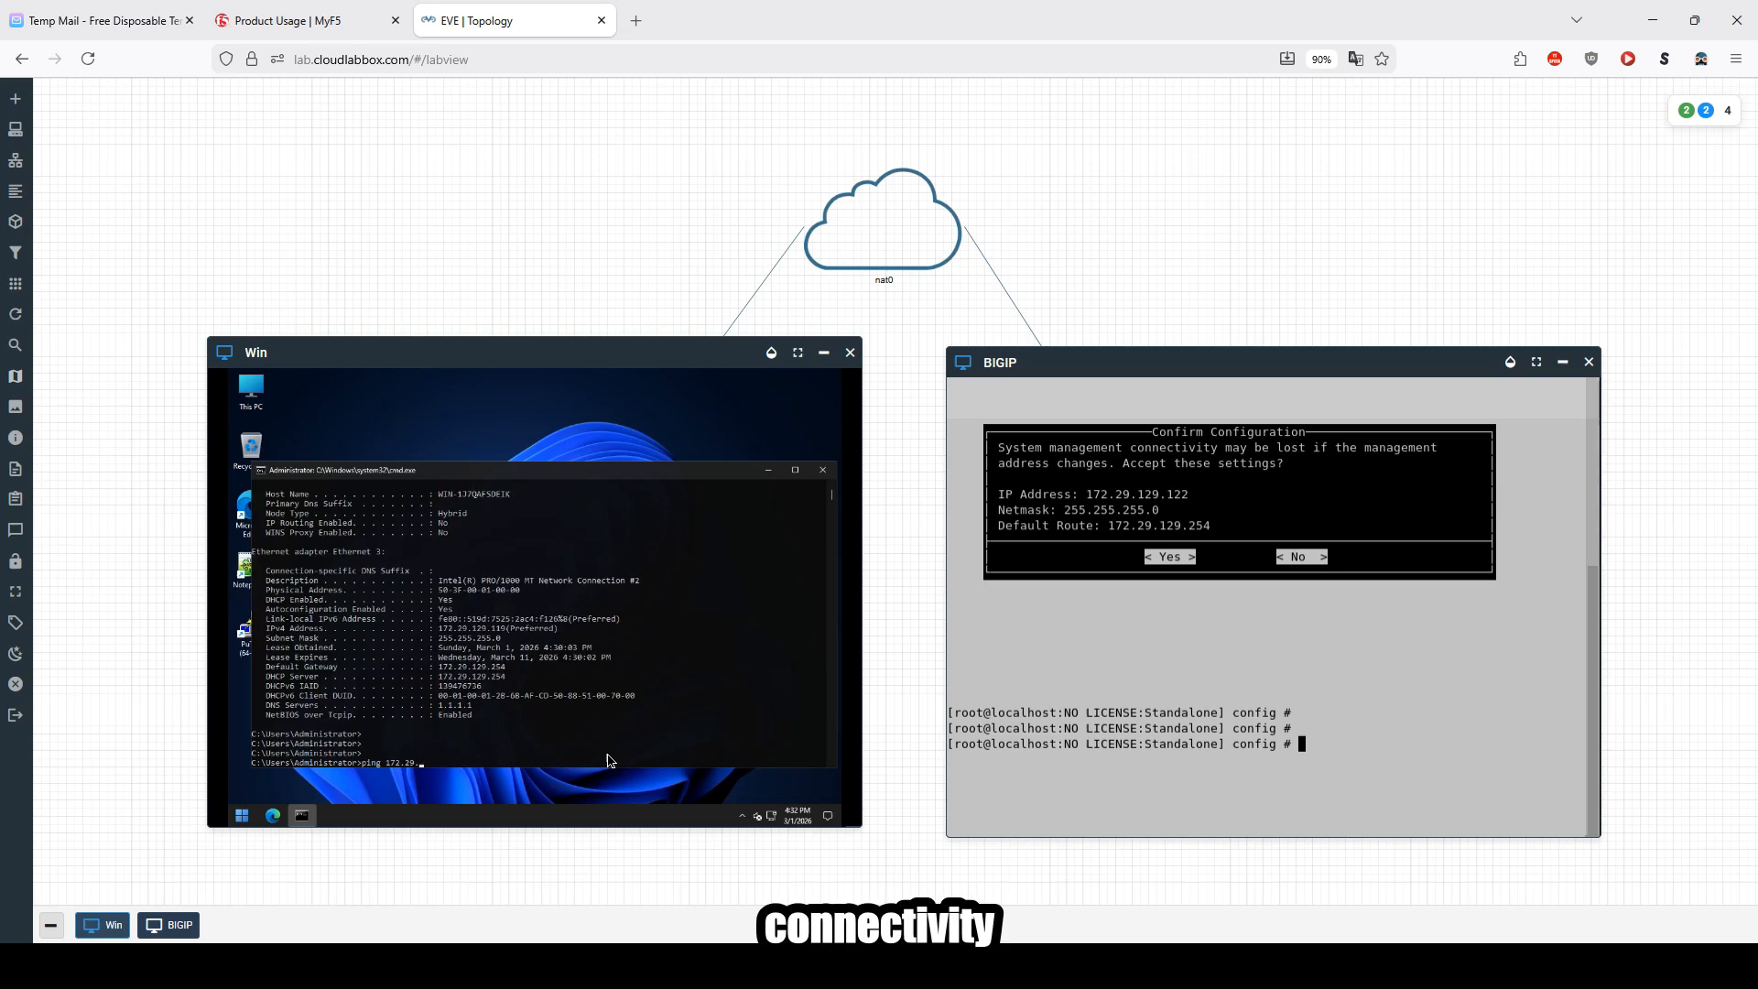
pyautogui.write('129.122 -t')
pyautogui.press('Return')
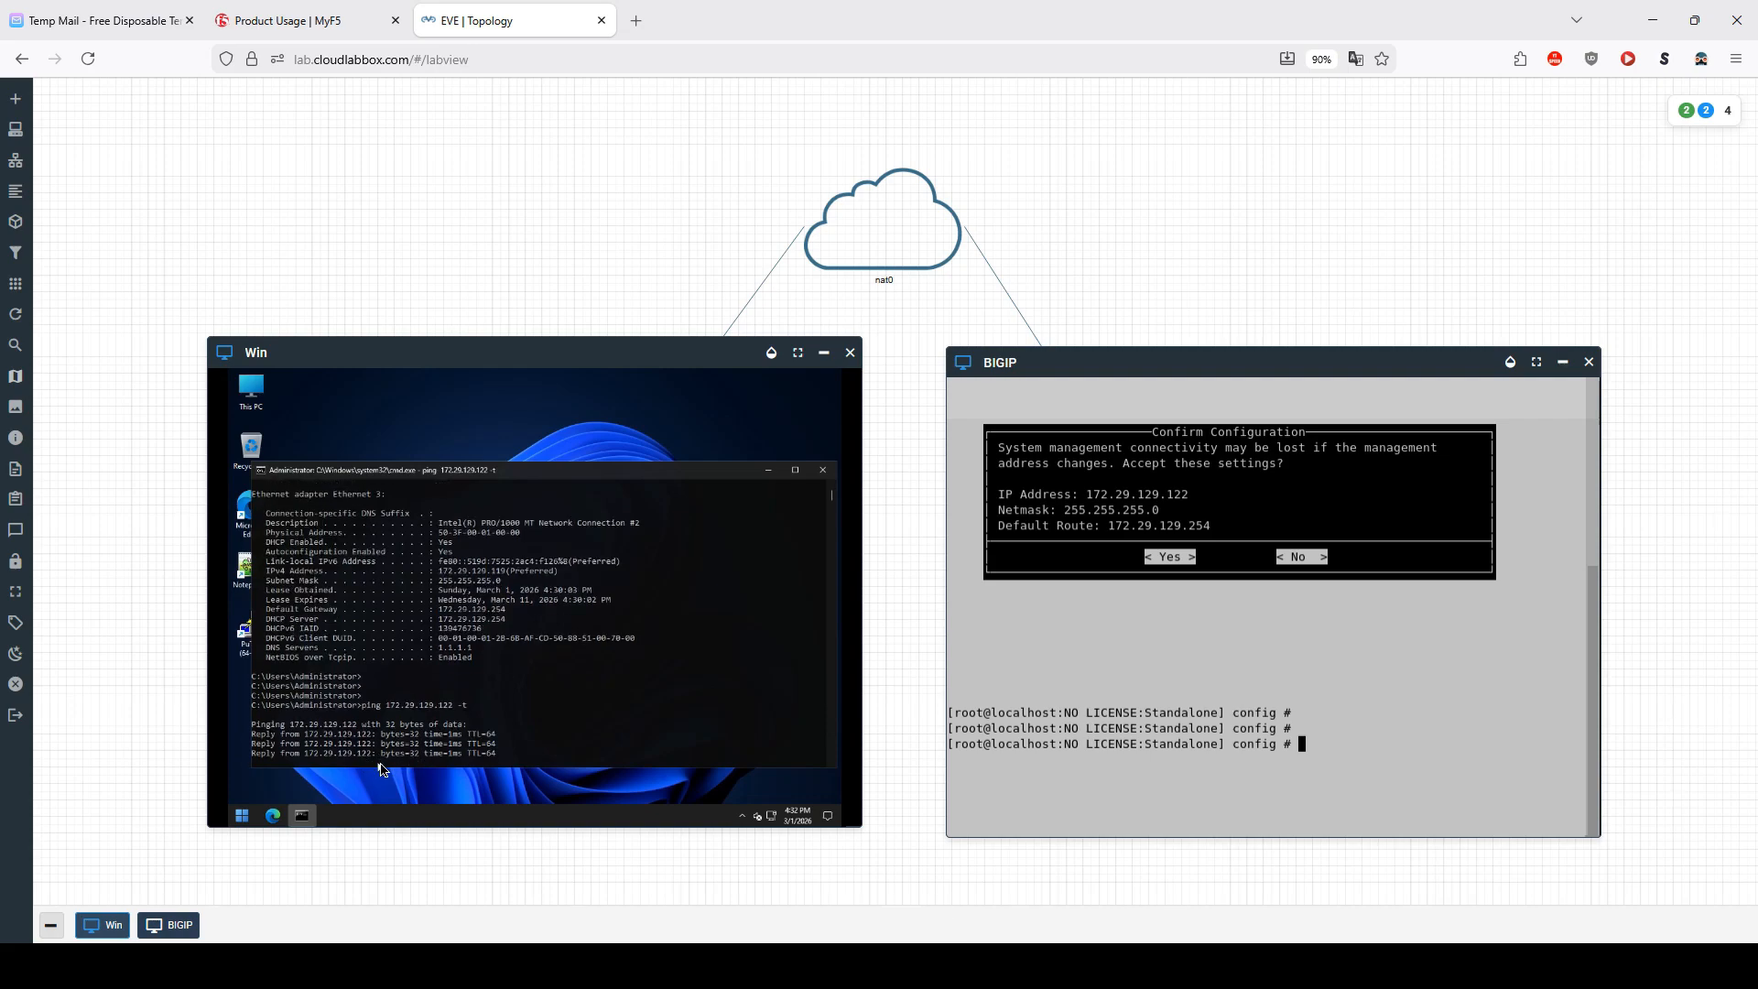
pyautogui.hotkey('ctrl', 'c')
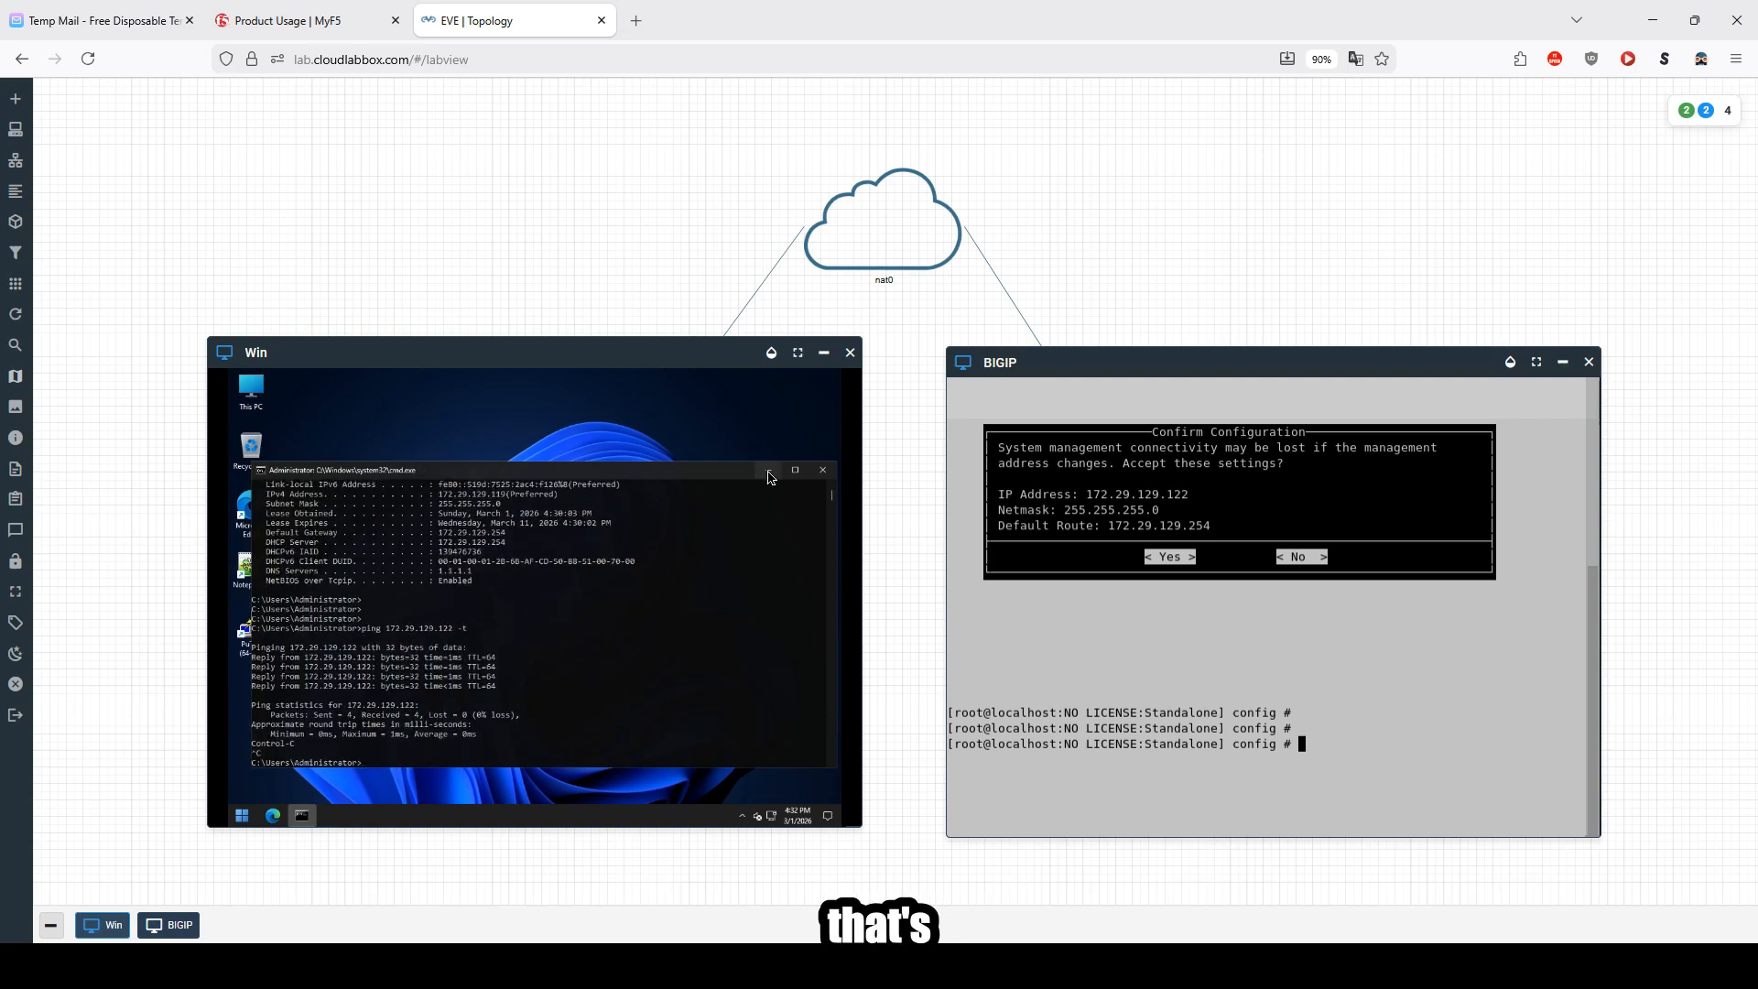
# Step: Minimize the command prompt and review the registration keys listed on the MyF5 free trial page
pyautogui.click(768, 470)
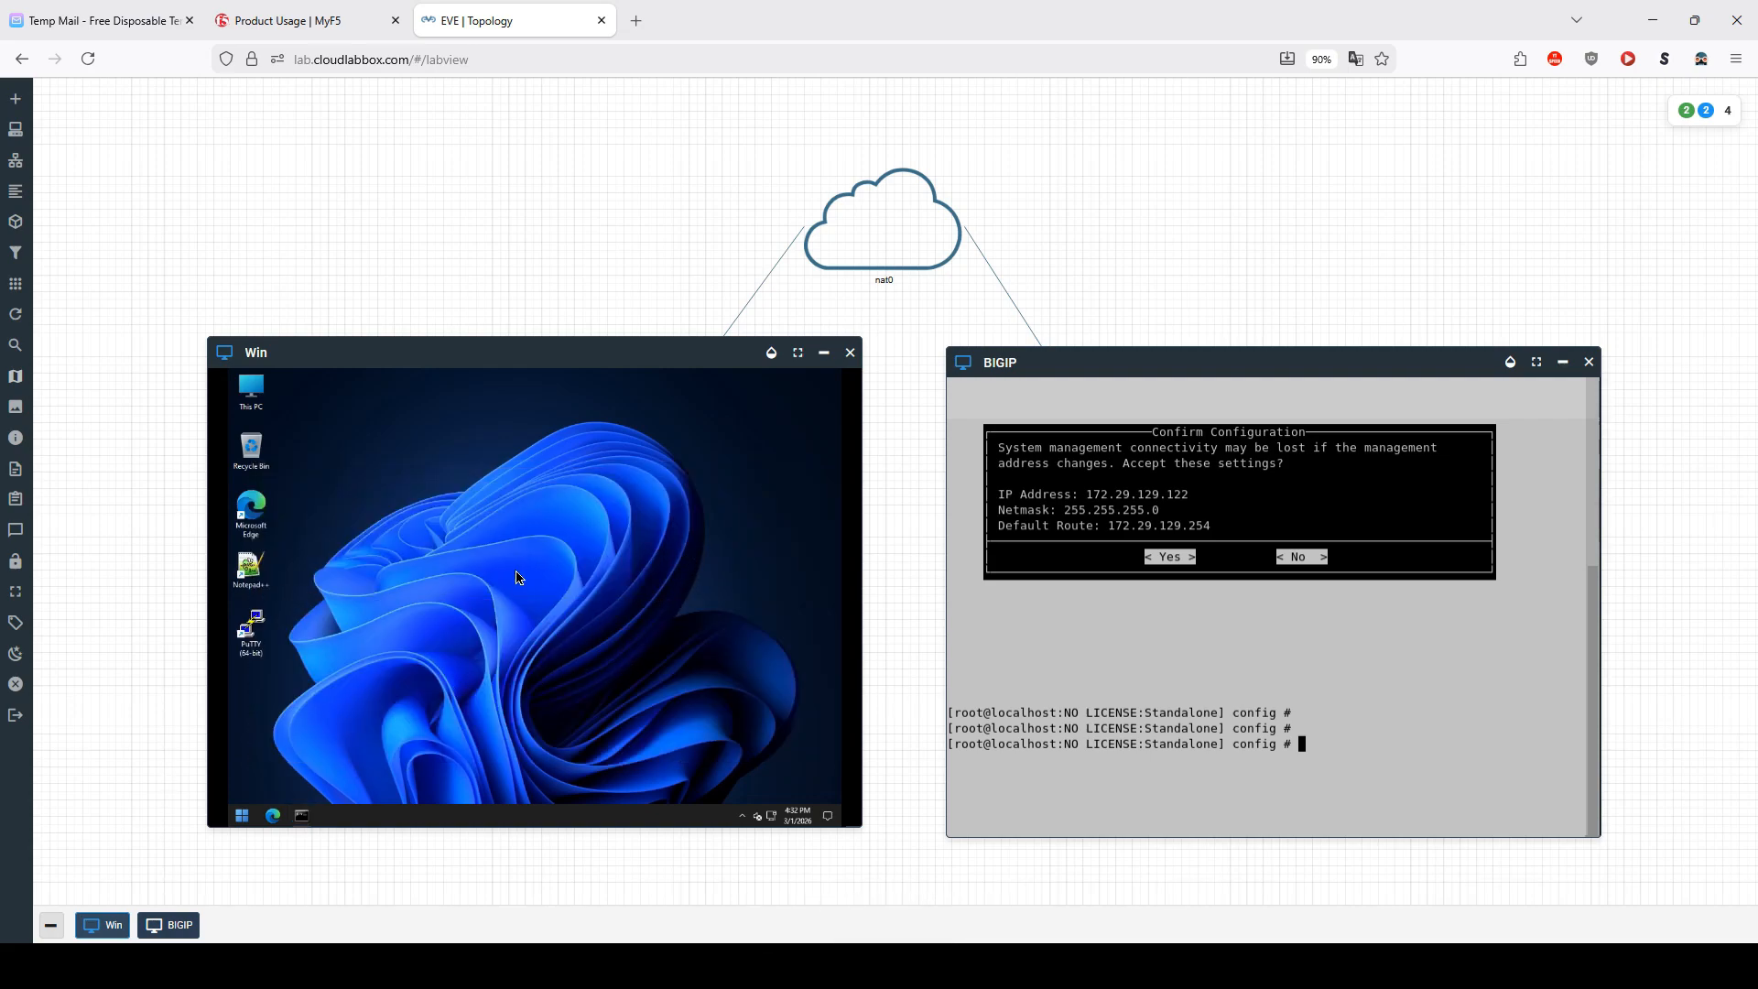
pyautogui.click(302, 20)
pyautogui.scroll(-8, 495, 677)
pyautogui.scroll(1, 495, 678)
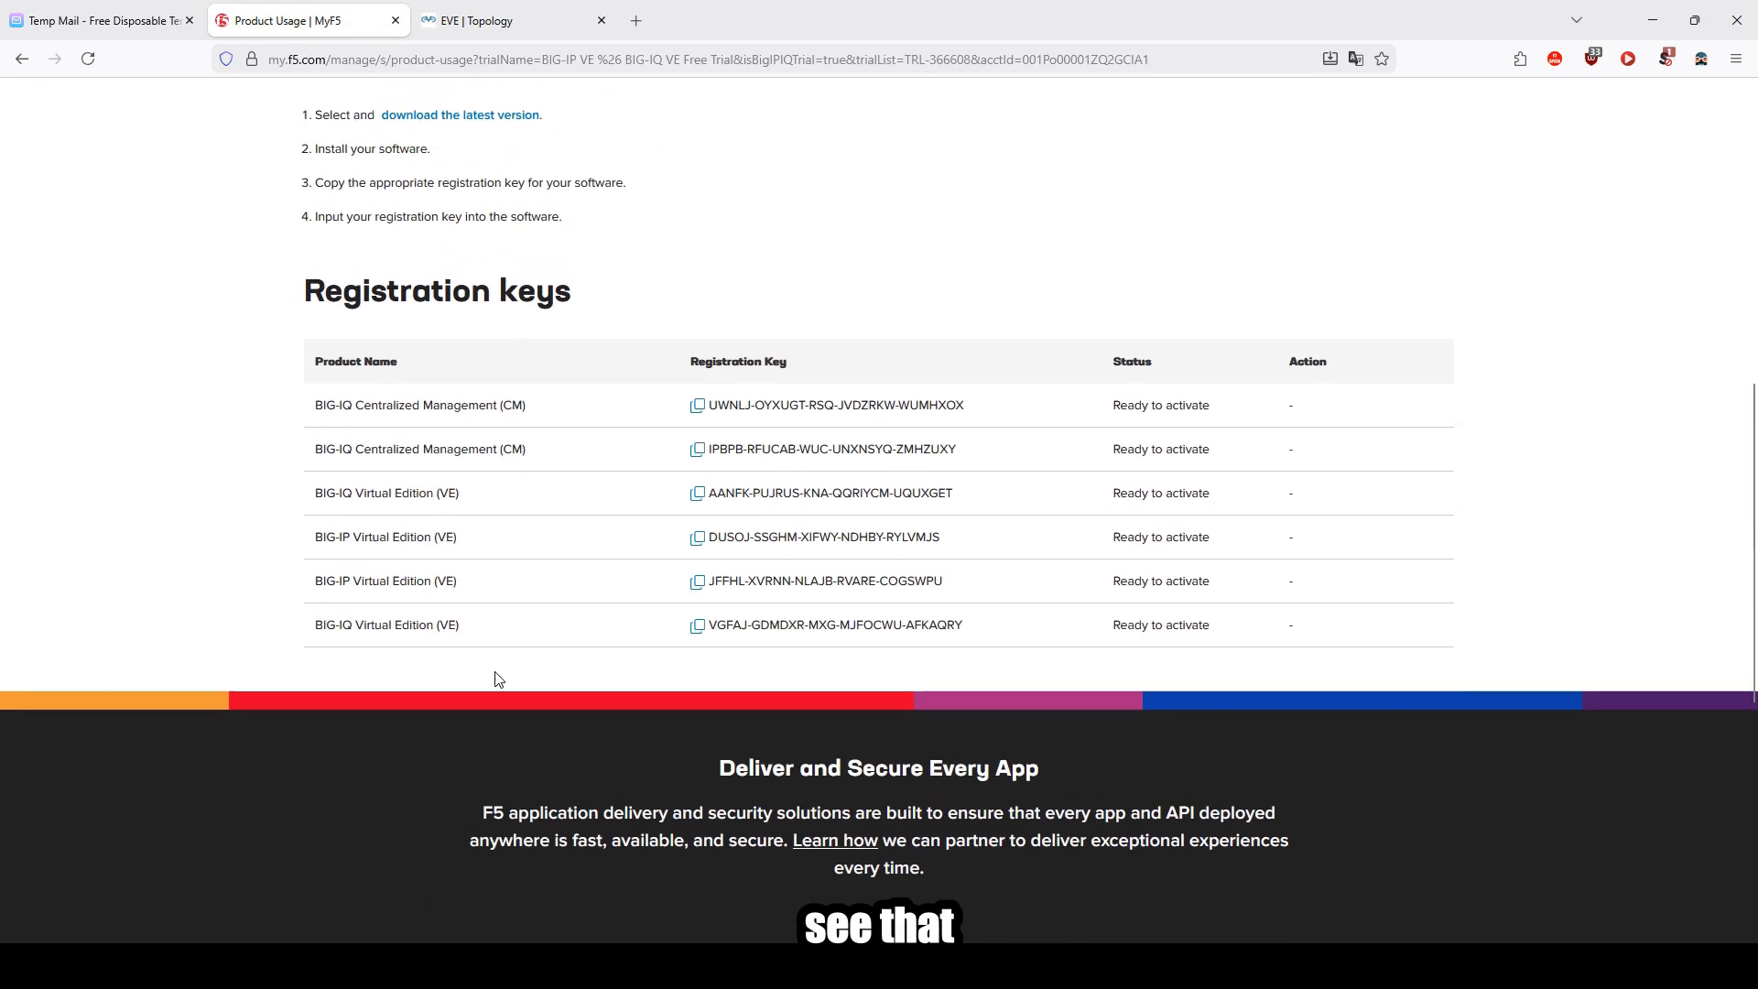
pyautogui.scroll(6, 494, 678)
pyautogui.scroll(-2, 639, 326)
pyautogui.scroll(4, 569, 651)
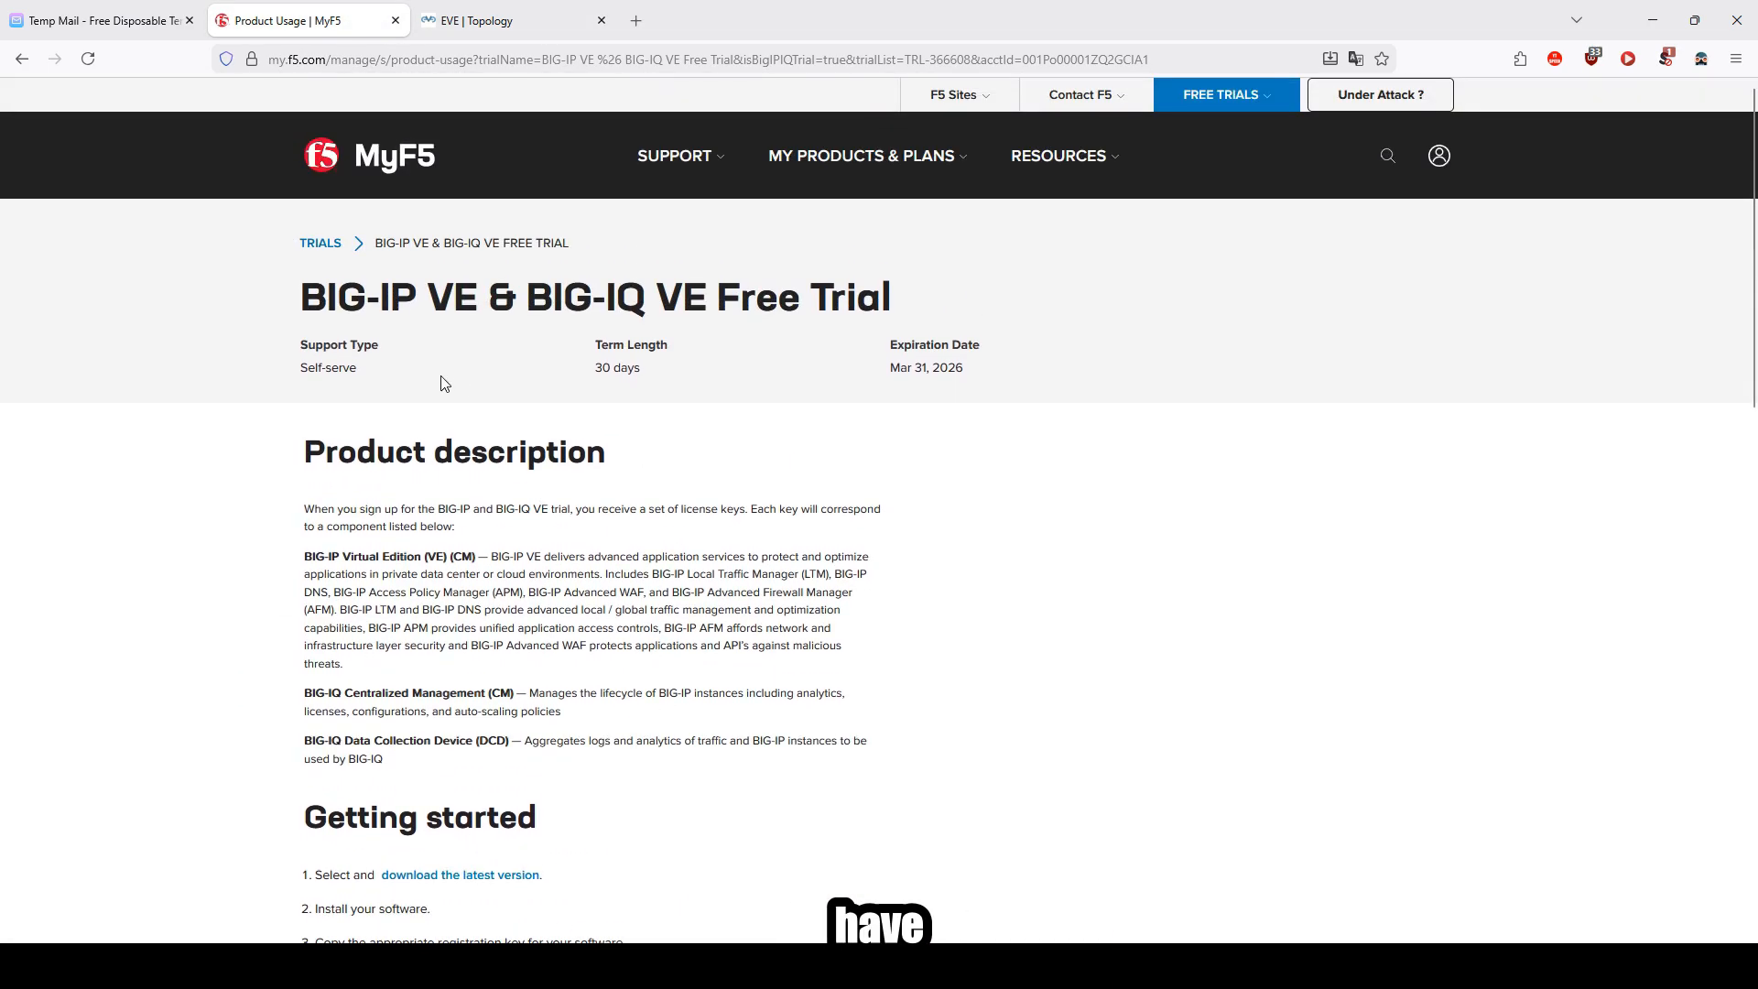
pyautogui.moveTo(390, 377); pyautogui.dragTo(1008, 377)
pyautogui.click(1000, 409)
pyautogui.scroll(-5, 714, 769)
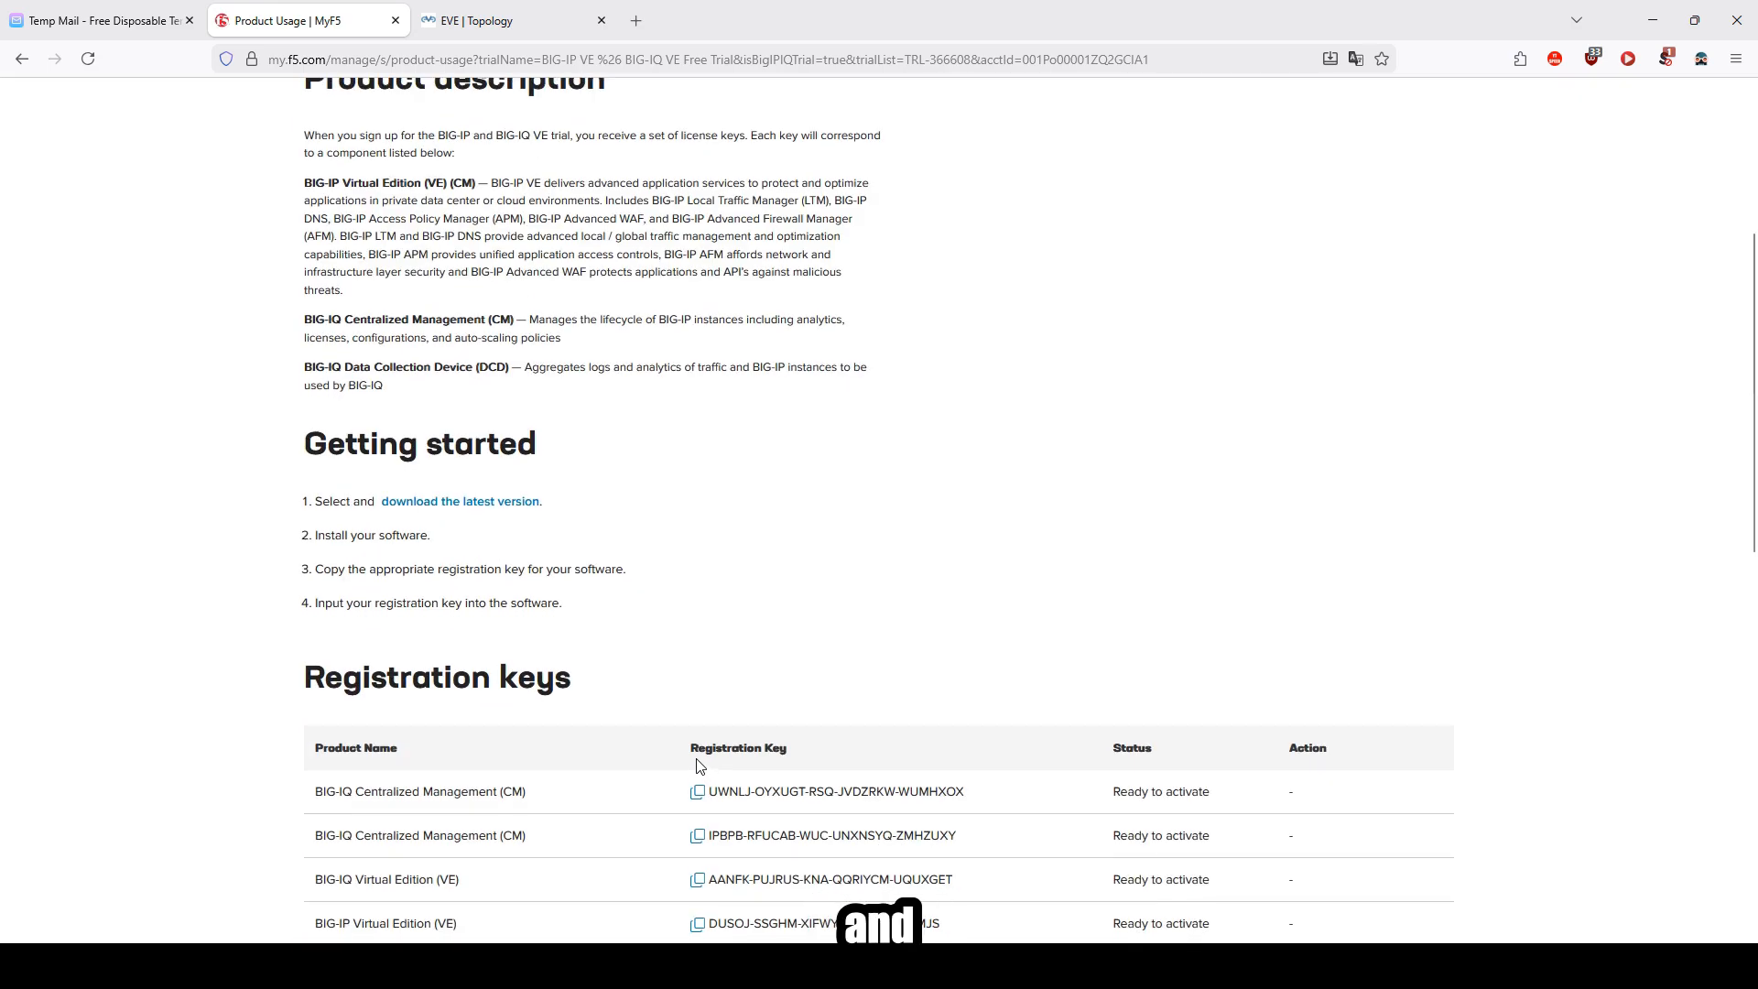
pyautogui.scroll(-2, 693, 766)
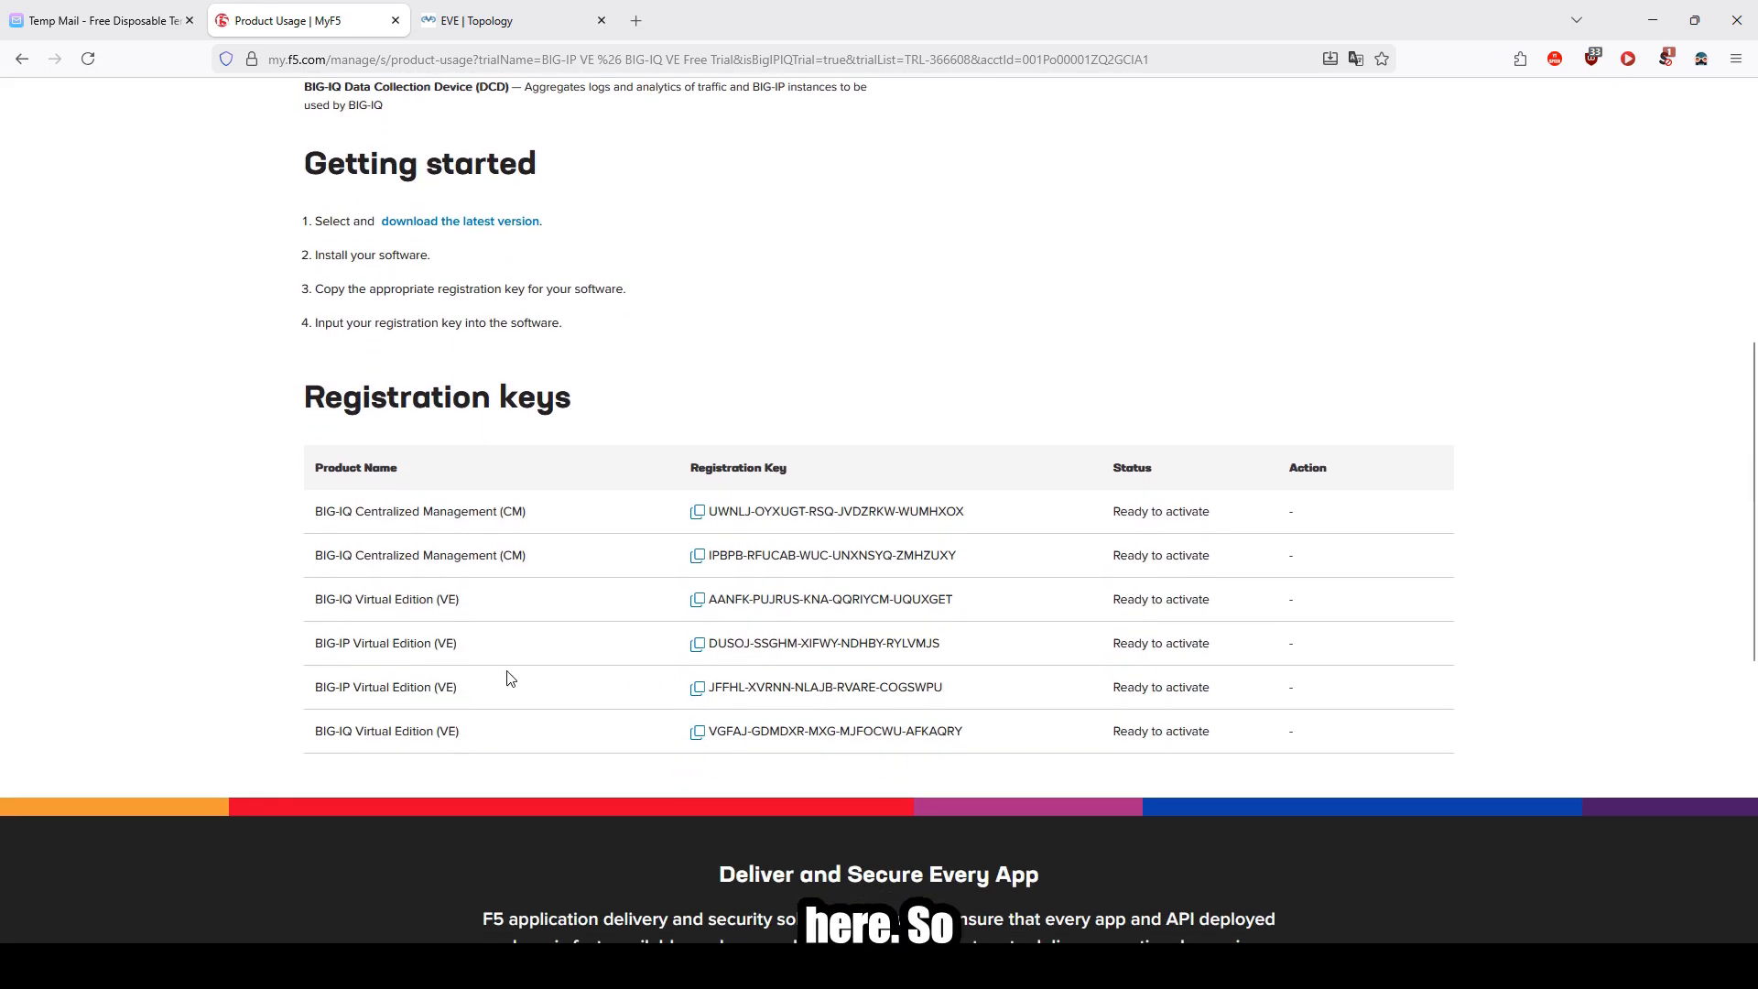
# Step: Copy the BIG-IQ Virtual Edition (VE) registration key from the registration keys list
pyautogui.moveTo(315, 698); pyautogui.dragTo(471, 730)
pyautogui.click(629, 710)
pyautogui.moveTo(315, 599); pyautogui.dragTo(1127, 730)
pyautogui.click(1200, 765)
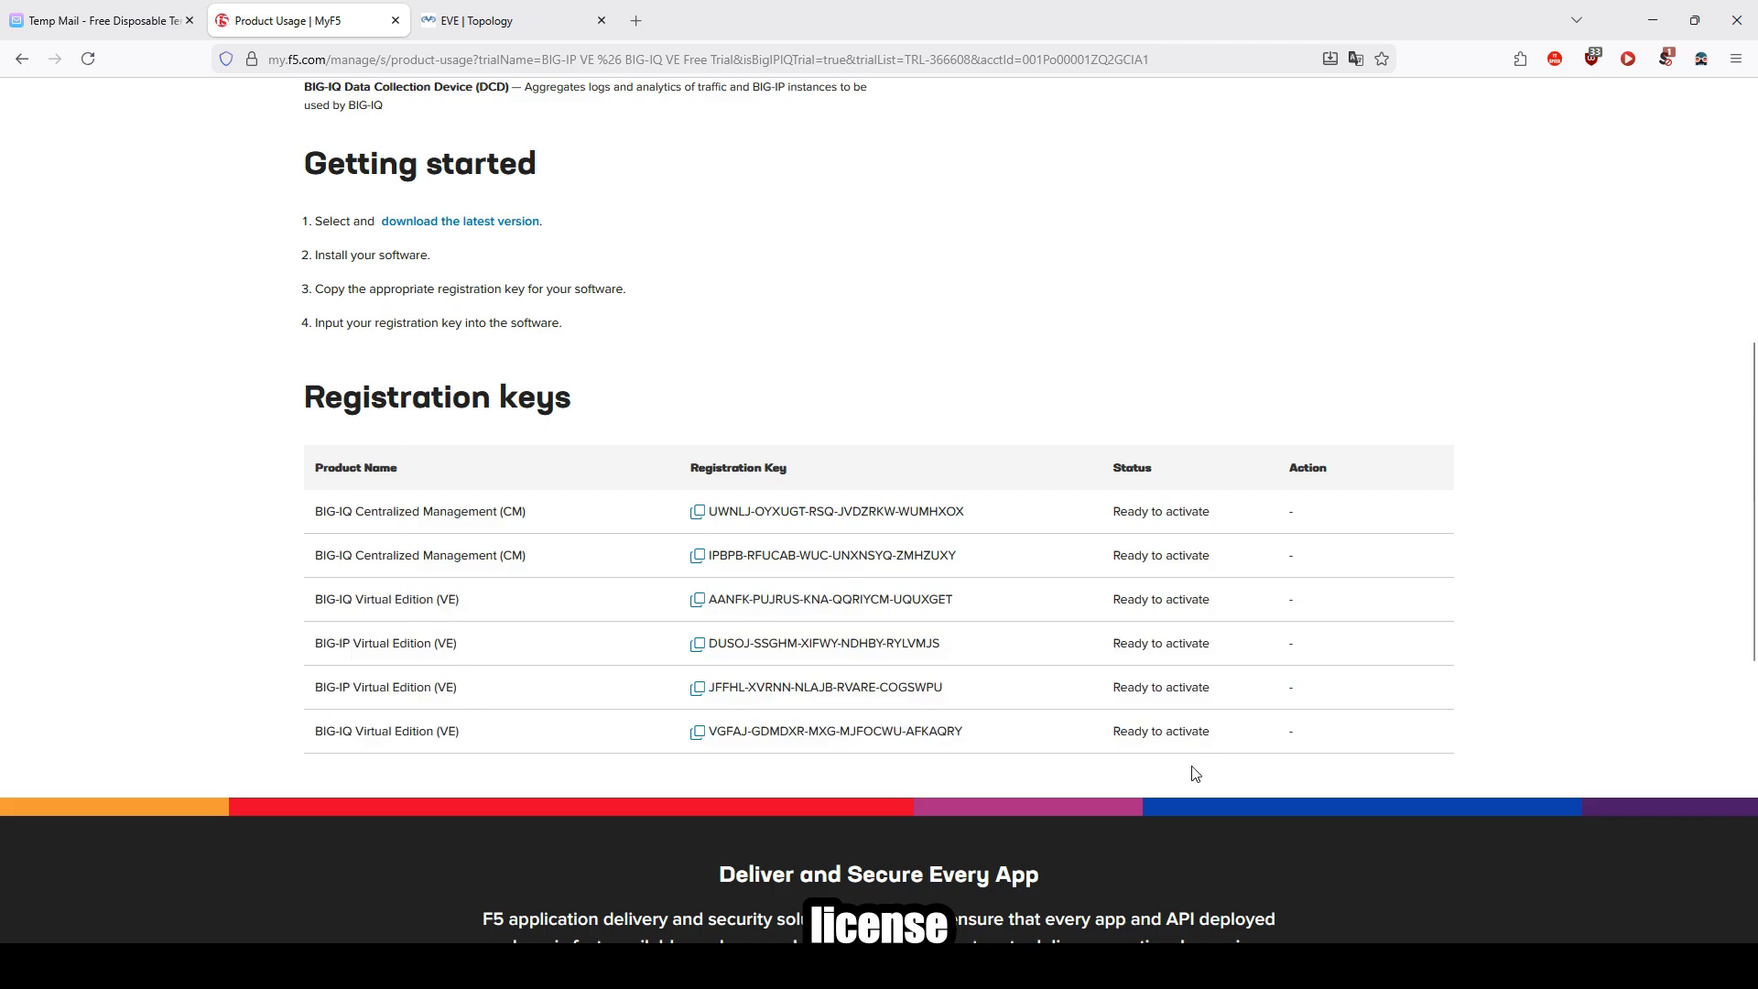
pyautogui.click(698, 606)
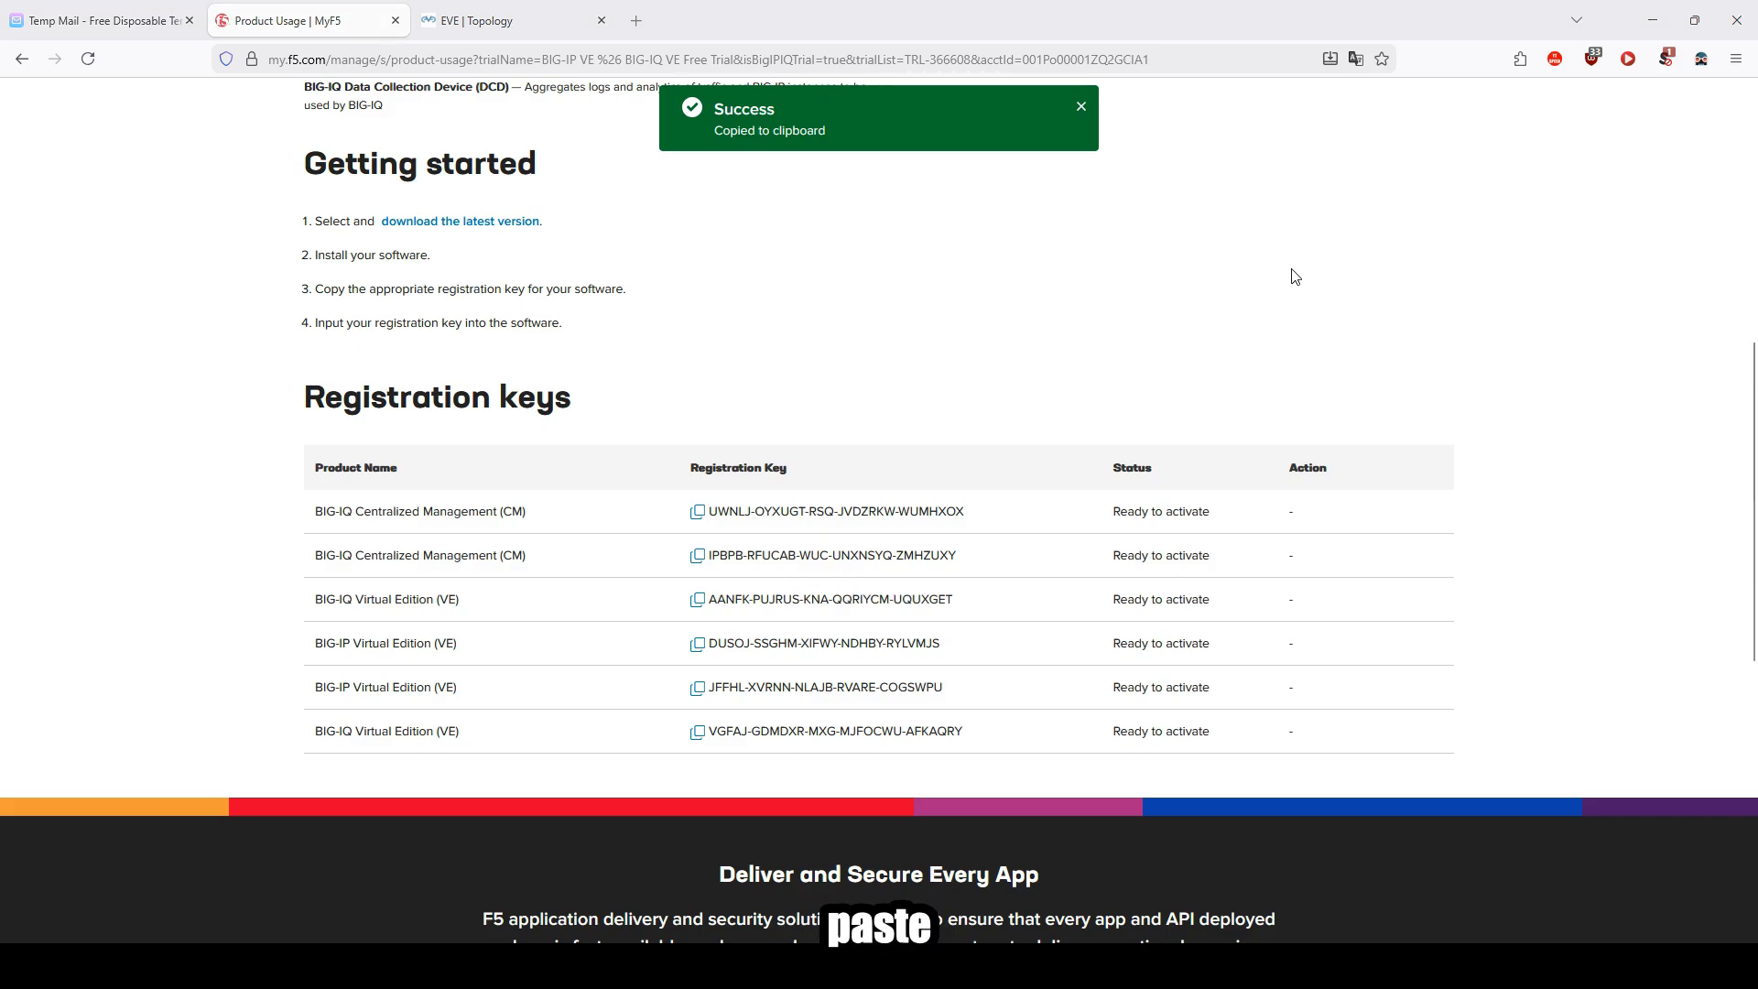
# Step: Return to the lab topology and open Notepad++ on the Windows node
pyautogui.click(477, 20)
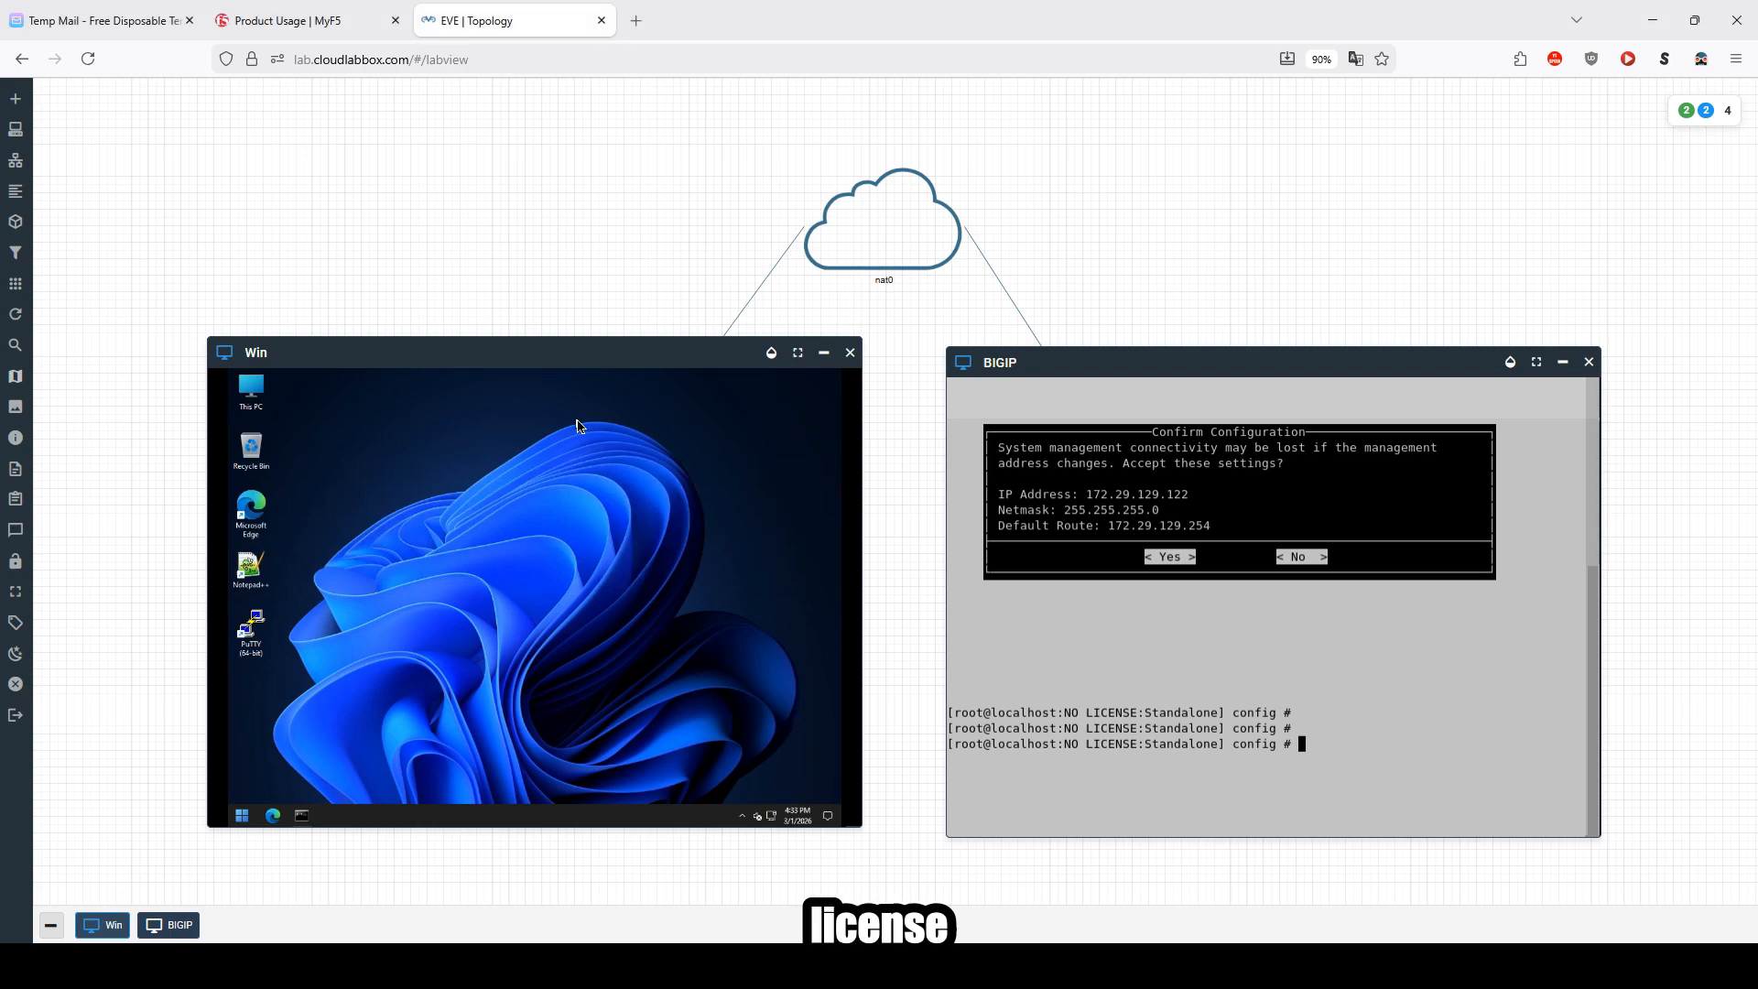
pyautogui.click(244, 816)
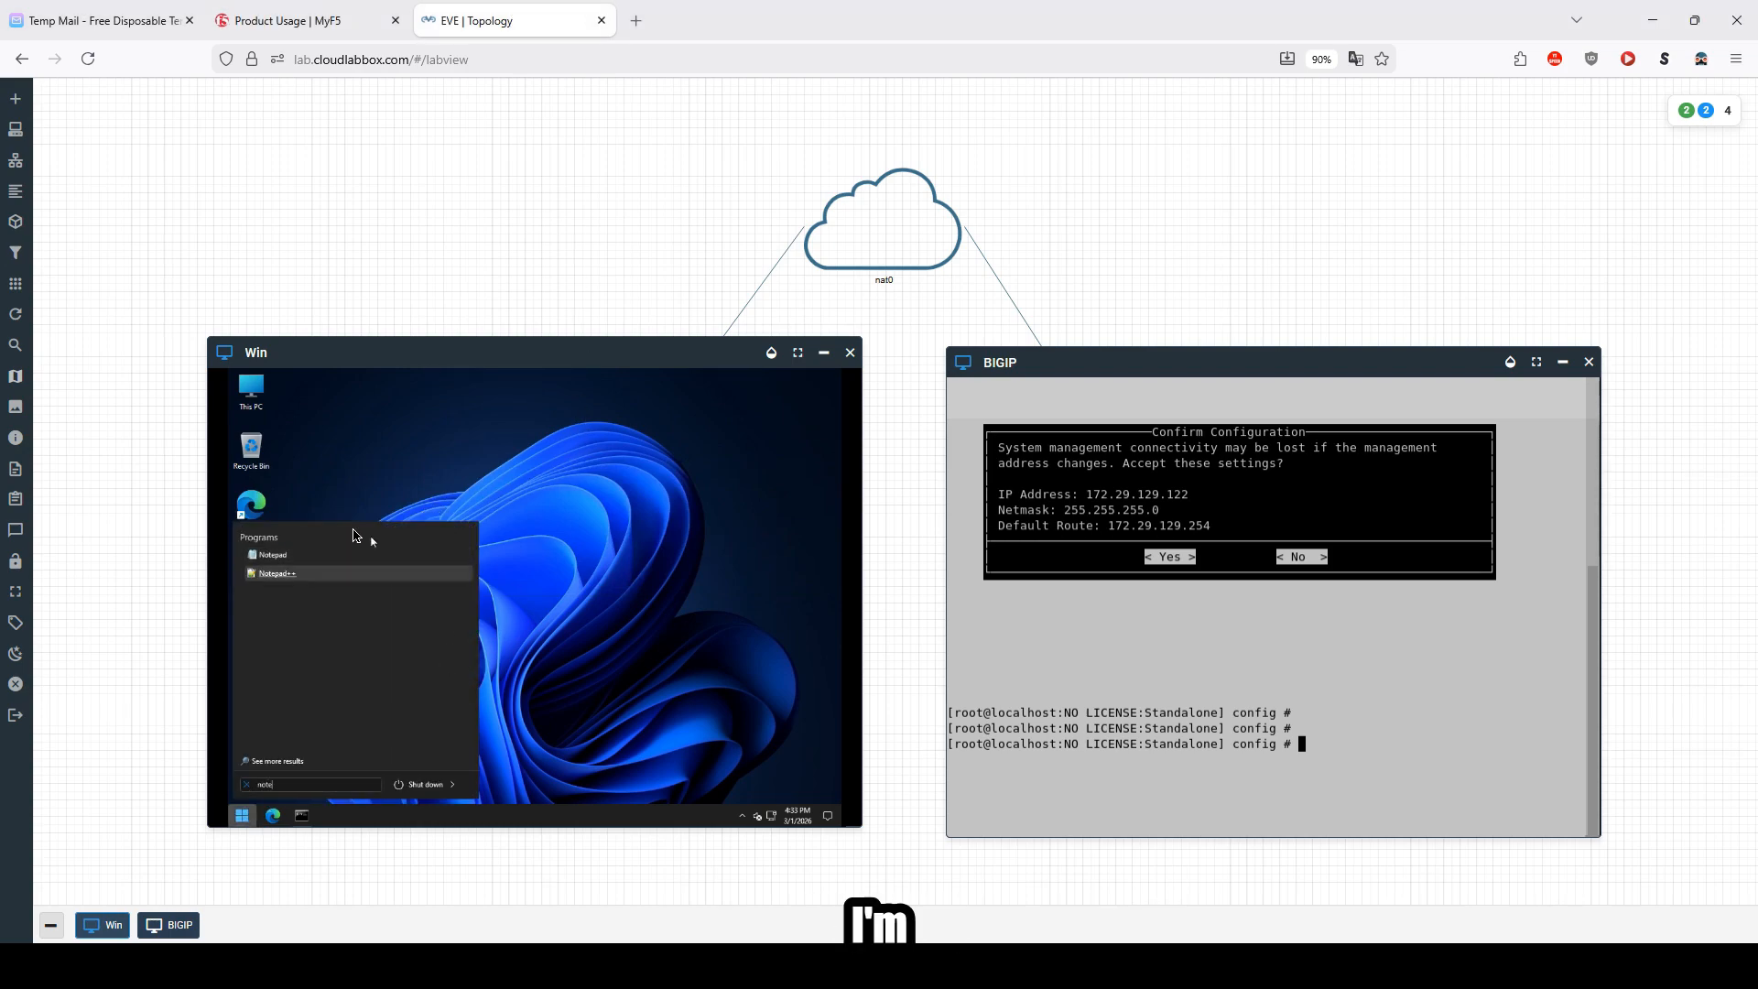
pyautogui.click(279, 569)
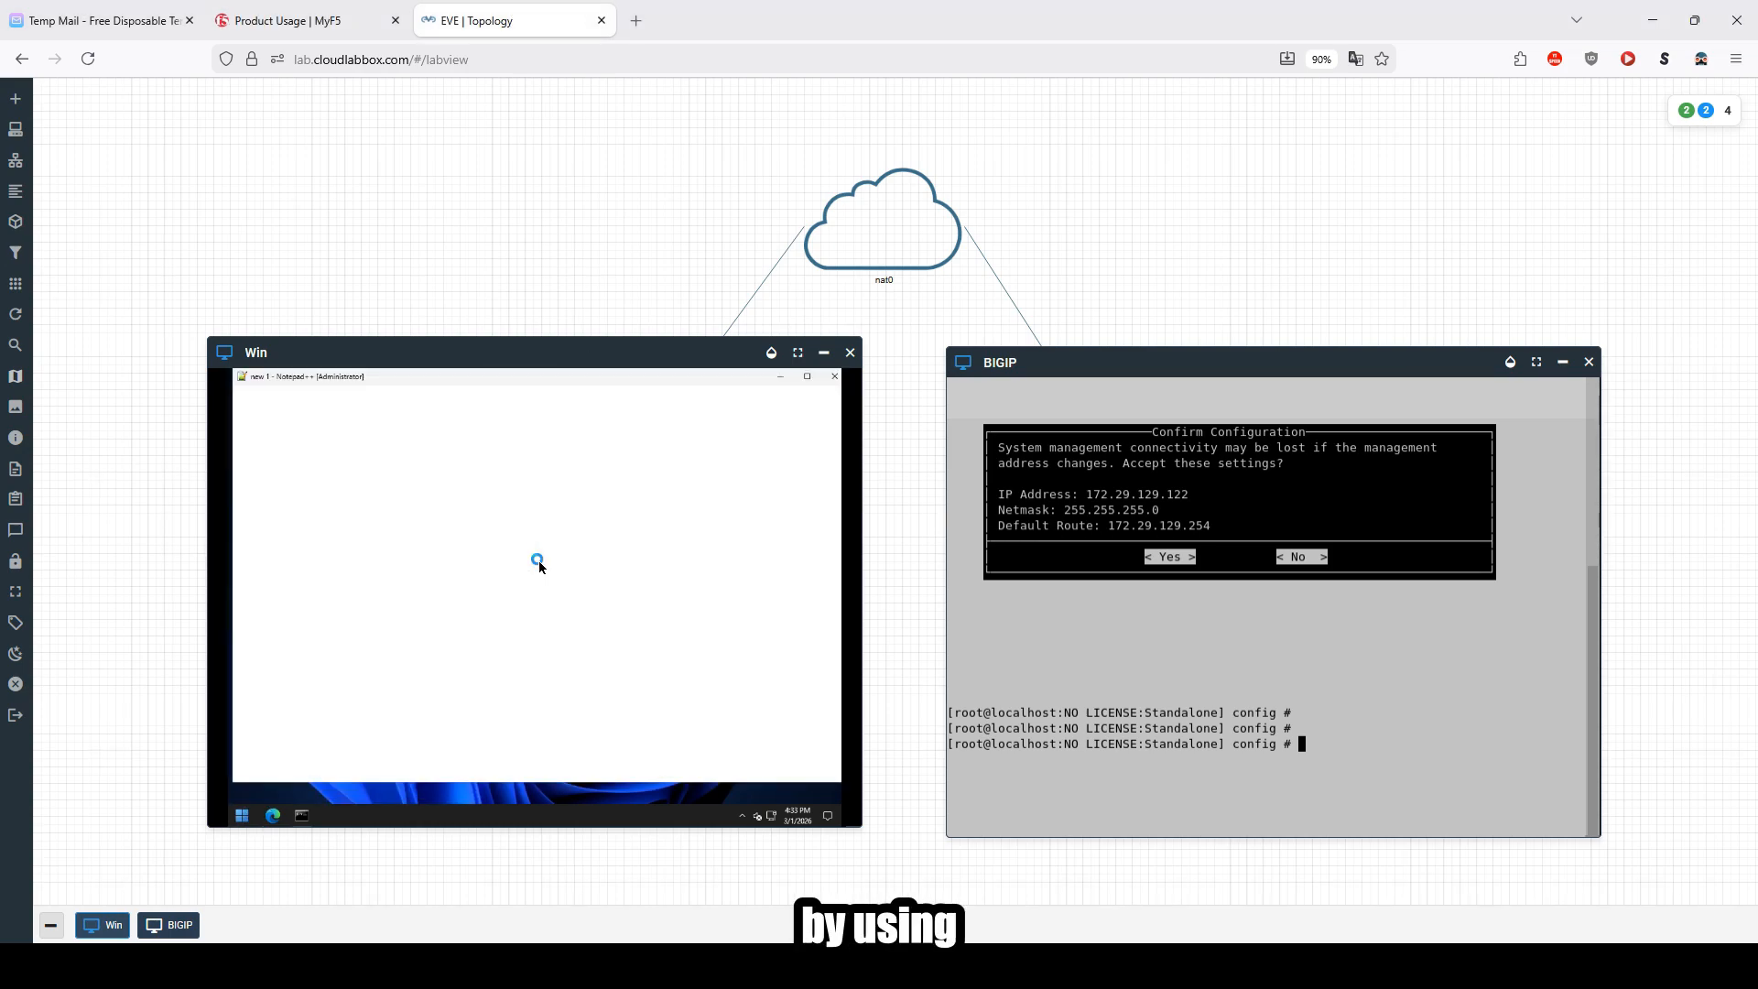
pyautogui.press('Return')
pyautogui.press('Return')
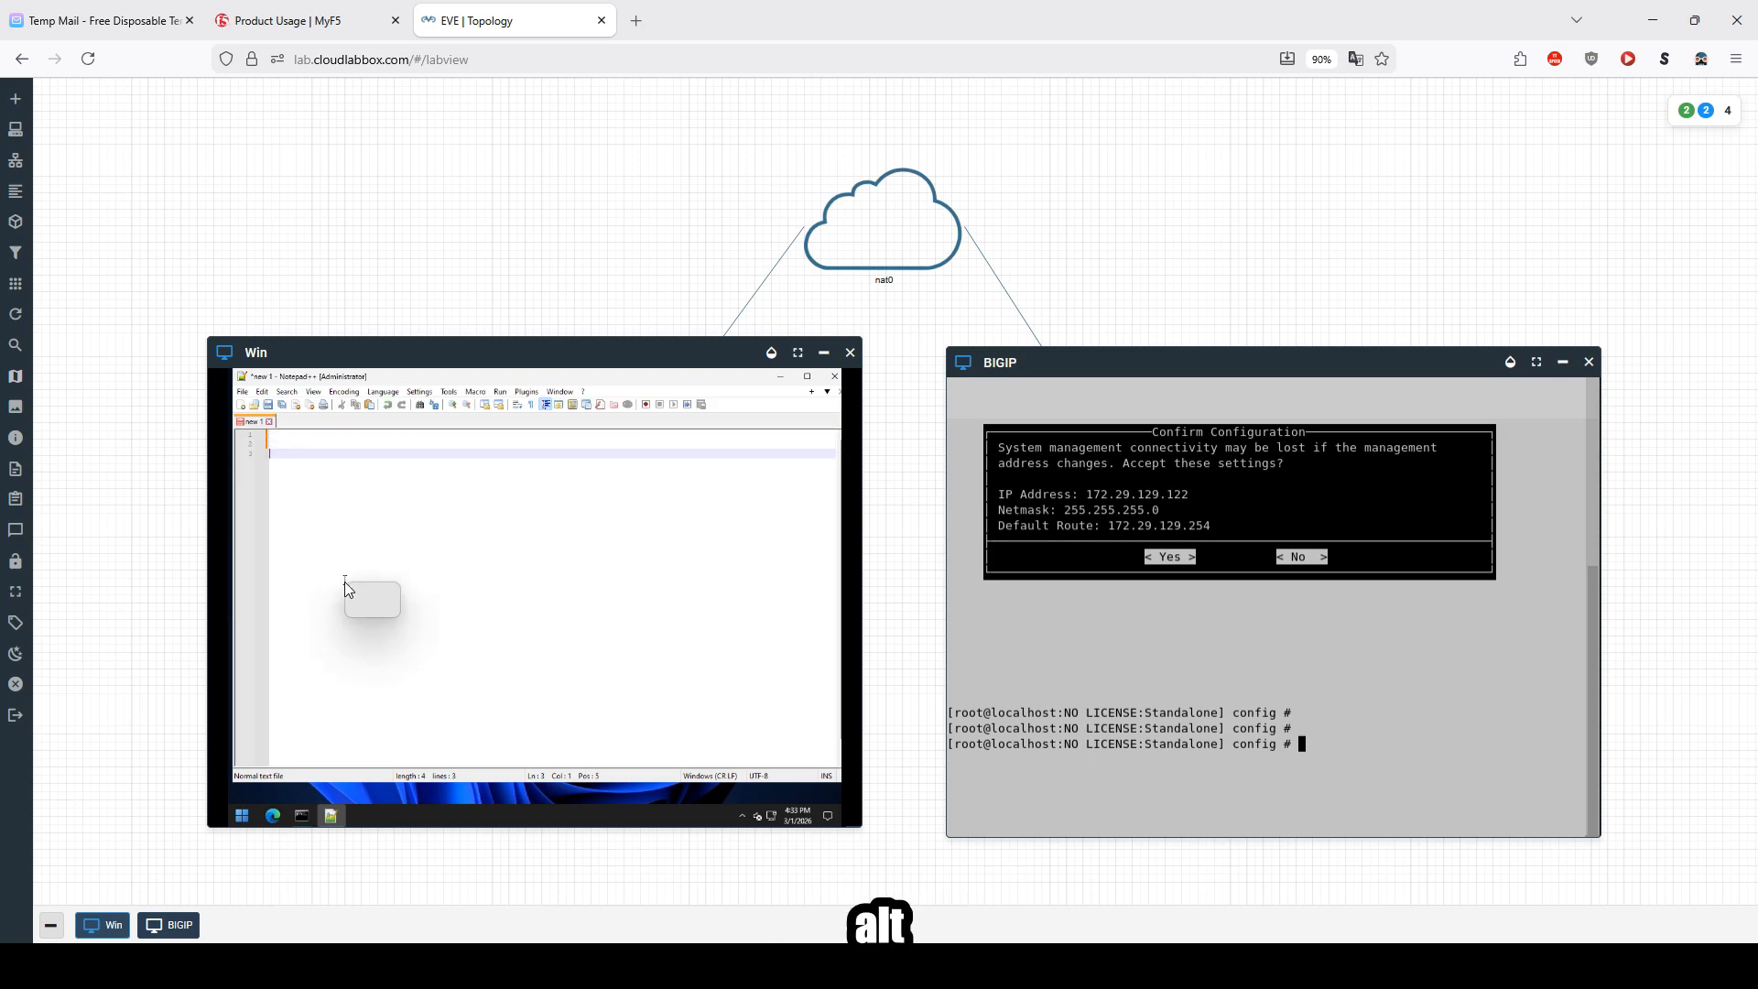
# Step: Paste the copied registration key into the remote clipboard, switch the input method to Text input, and paste the key into Notepad++
pyautogui.hotkey('ctrl', 'alt', 'shift')
pyautogui.click(302, 550)
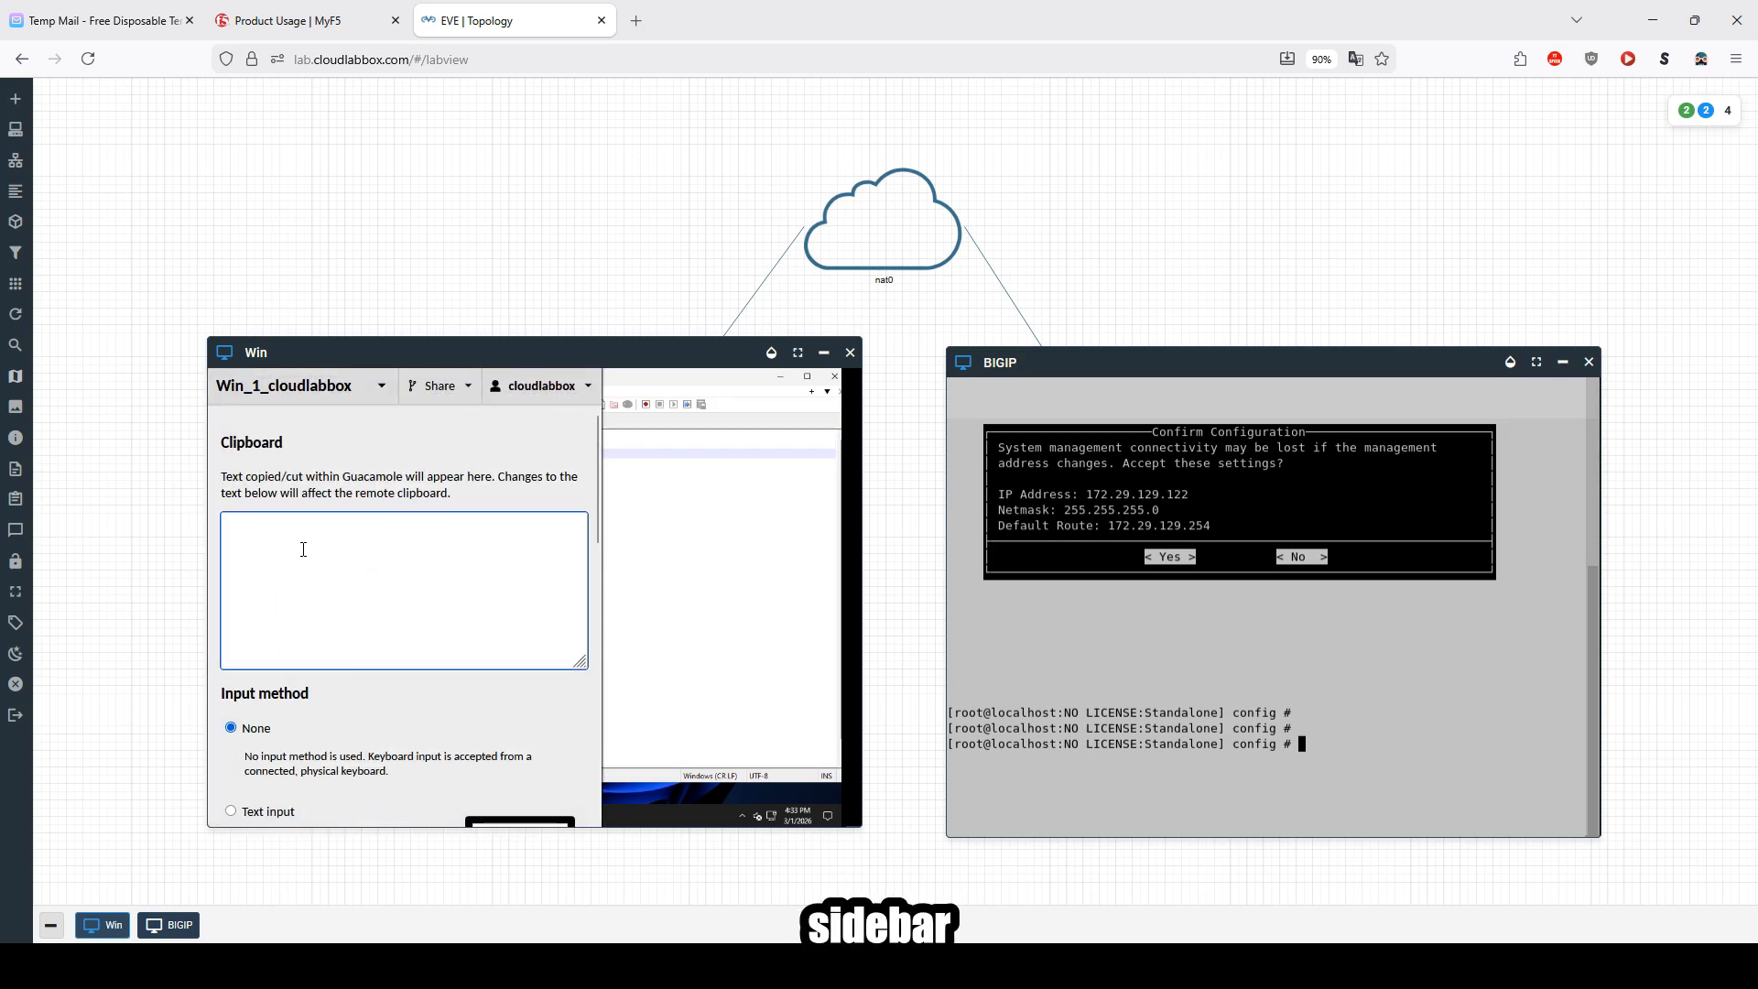
pyautogui.click(409, 552)
pyautogui.click(430, 561)
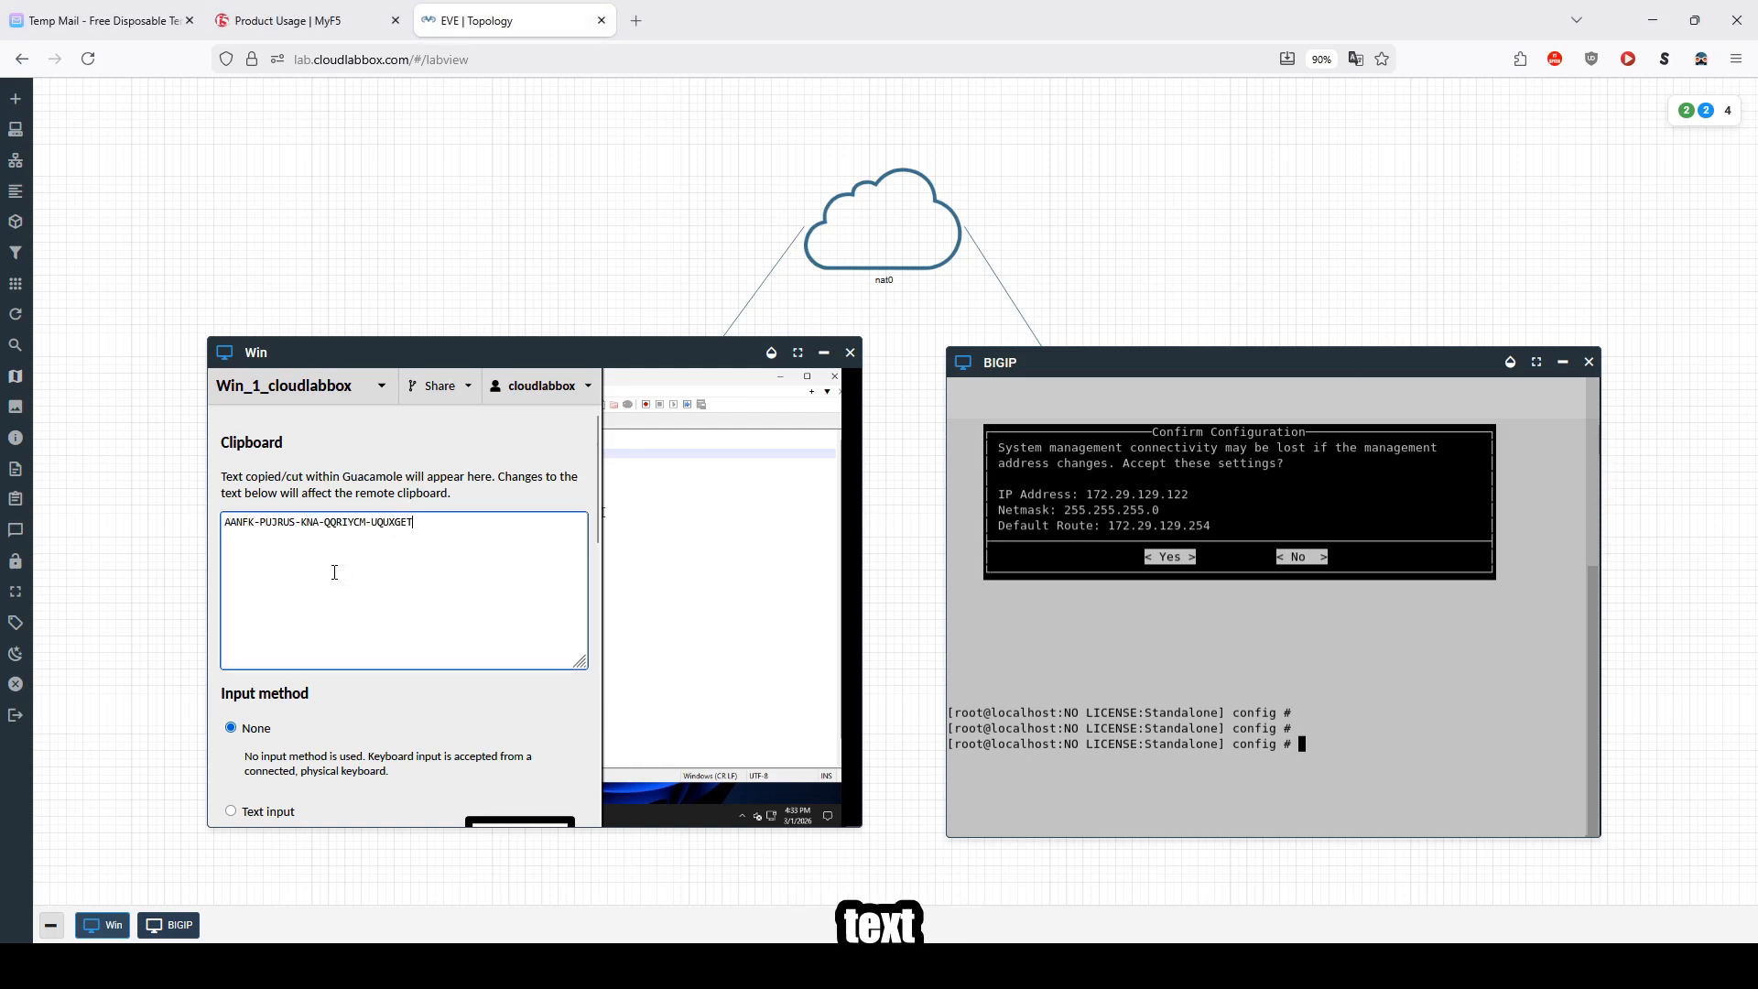
pyautogui.click(231, 812)
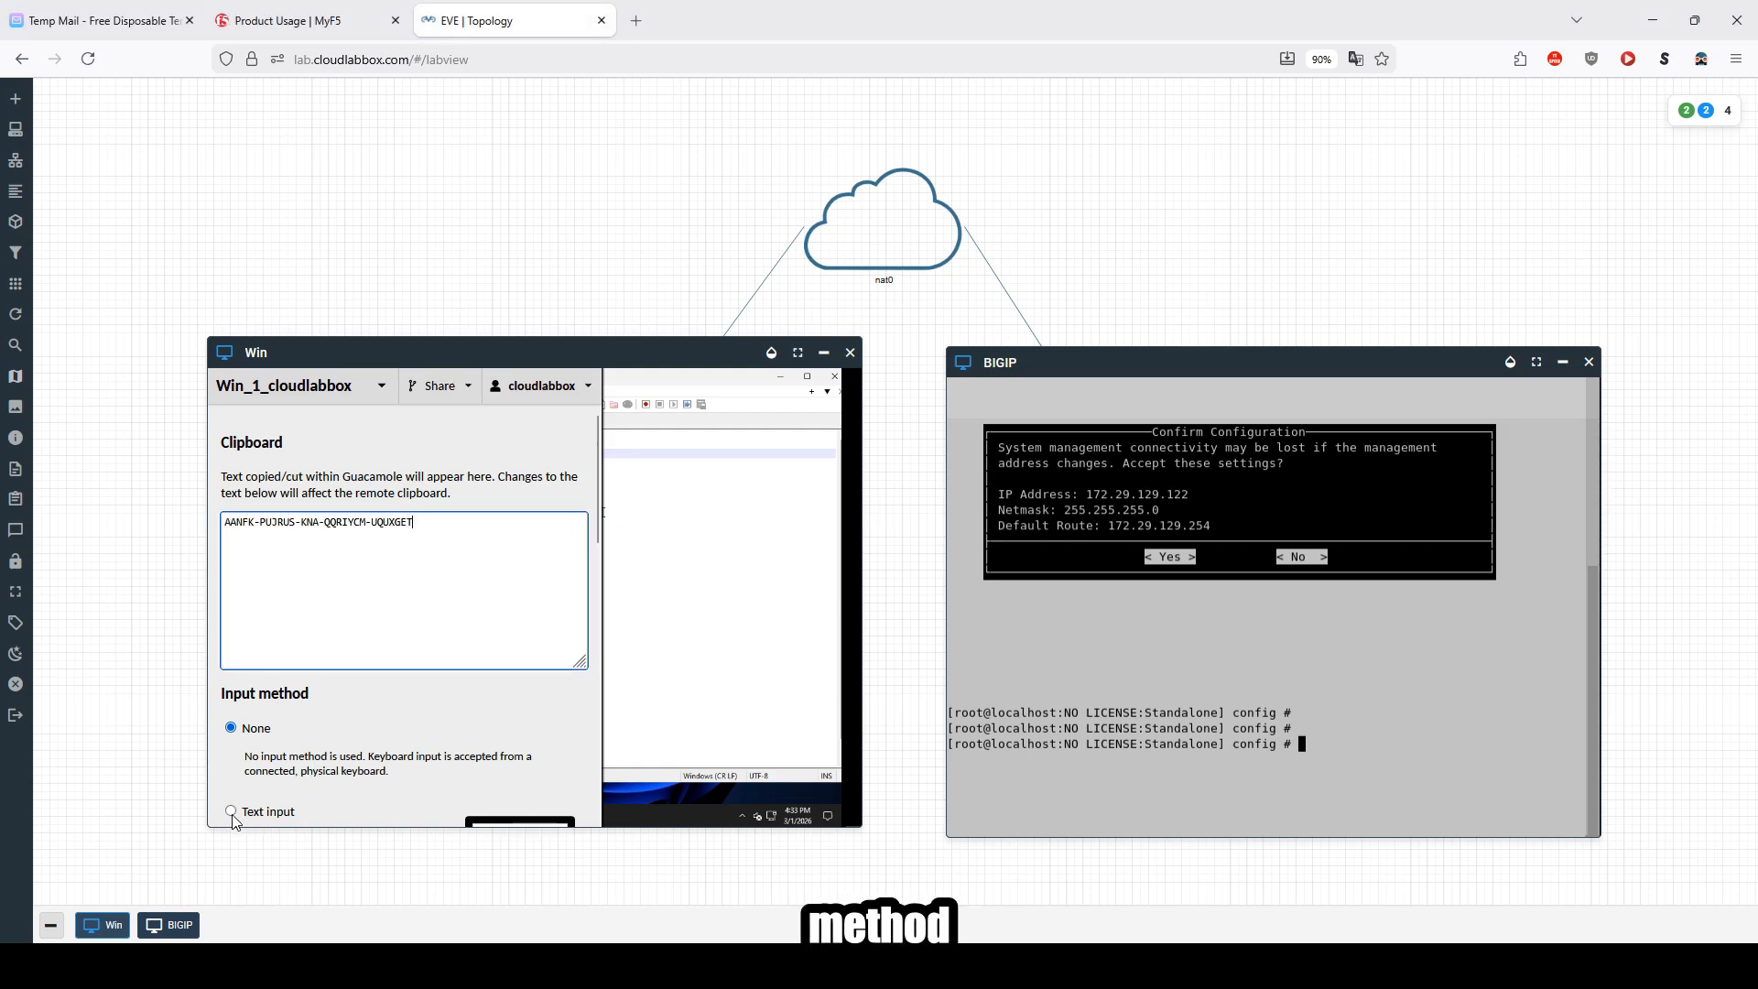
pyautogui.hotkey('ctrl', 'alt', 'shift')
pyautogui.rightClick(376, 819)
pyautogui.click(457, 488)
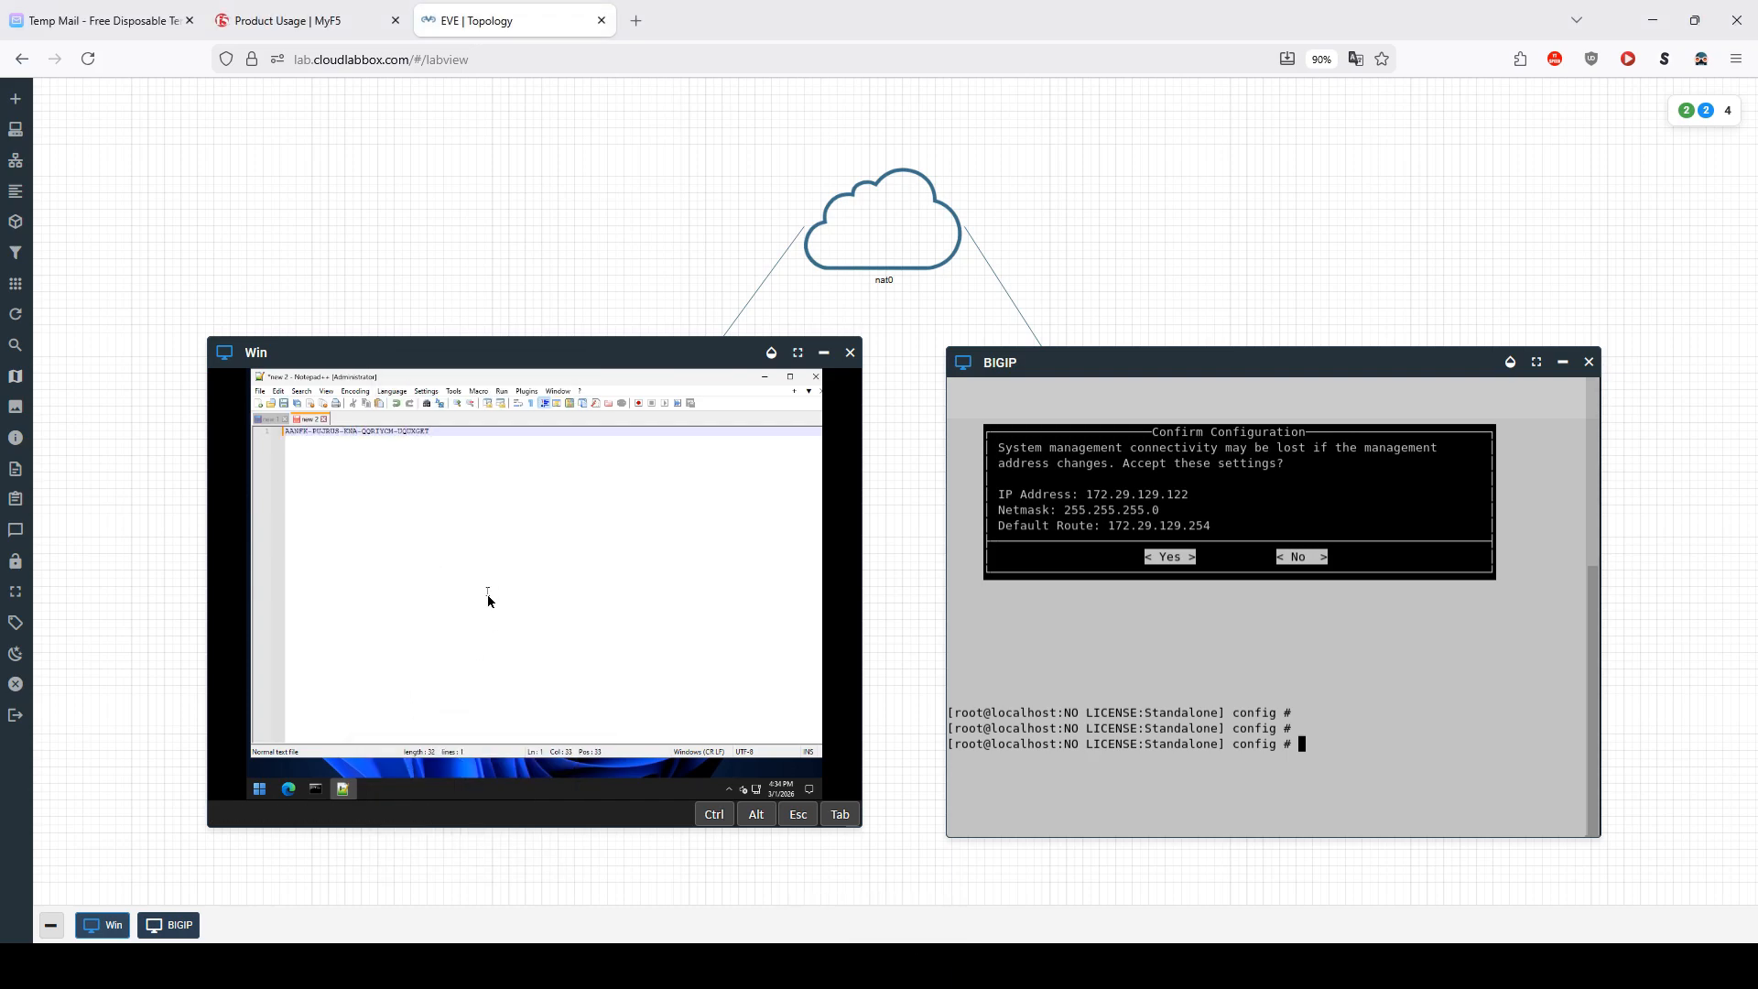
# Step: Insert blank lines above the pasted key in Notepad++ and select the key text
pyautogui.hotkey('ctrl', 'alt', 'shift')
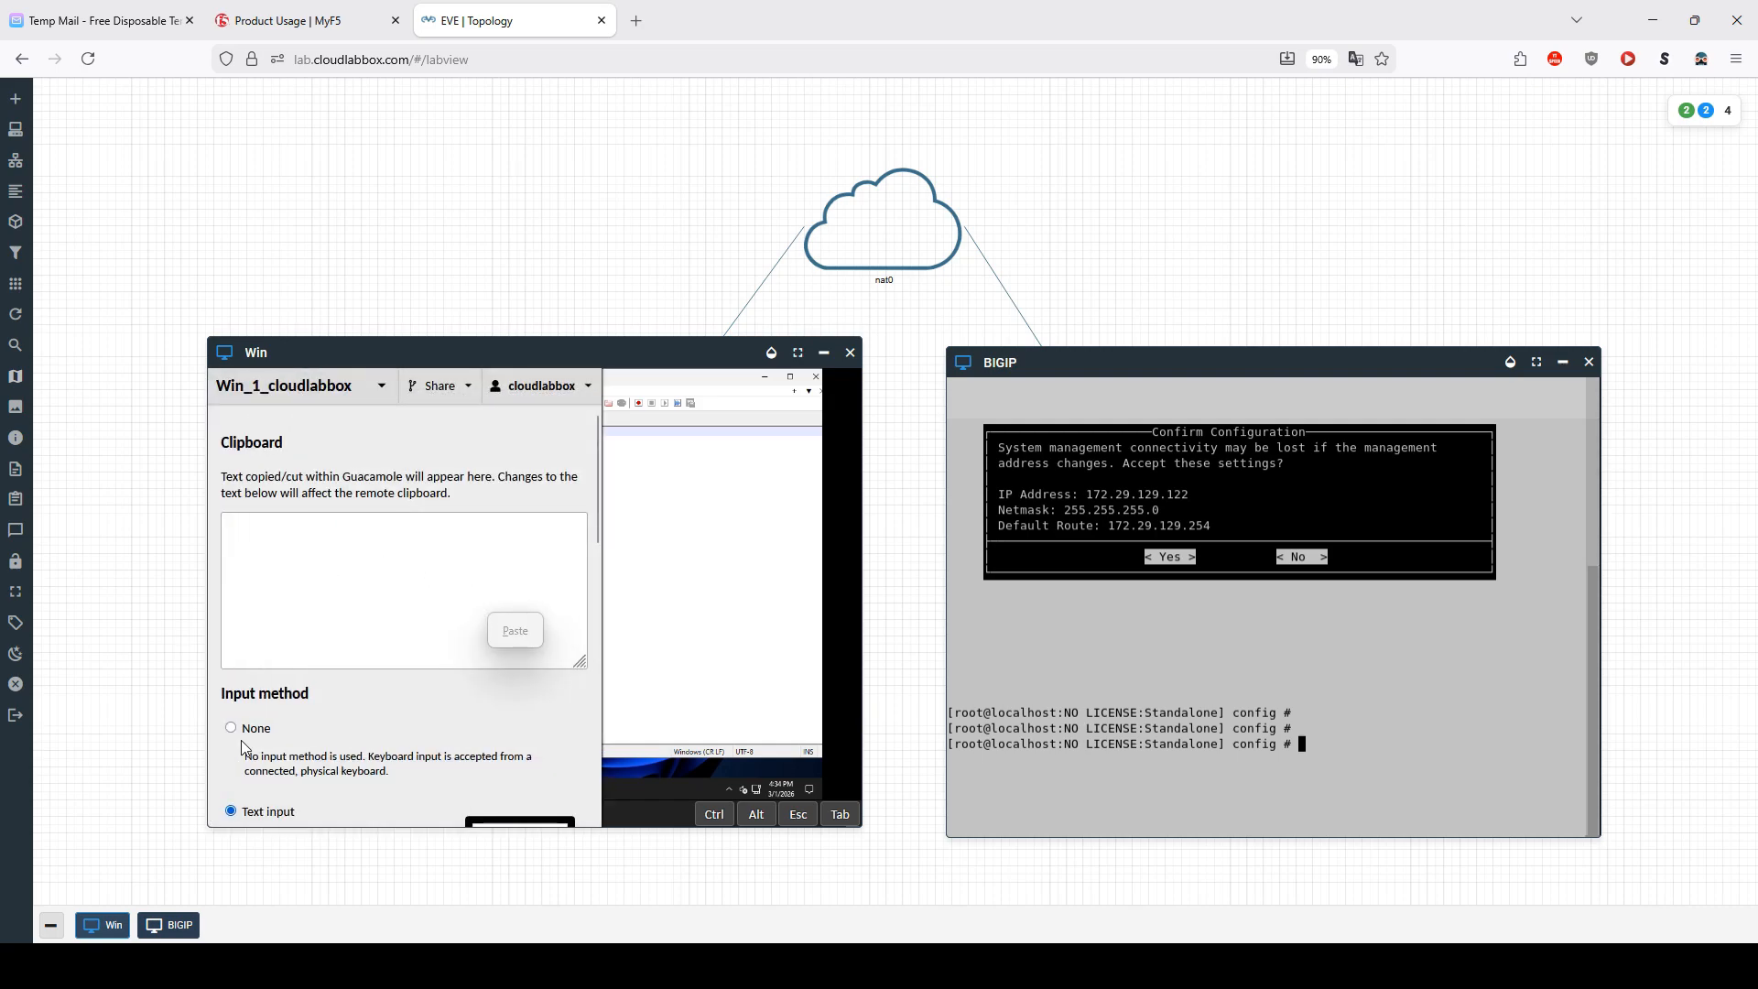
pyautogui.hotkey('ctrl', 'alt', 'shift')
pyautogui.click(275, 438)
pyautogui.press('Return')
pyautogui.press('Return')
pyautogui.press('Return')
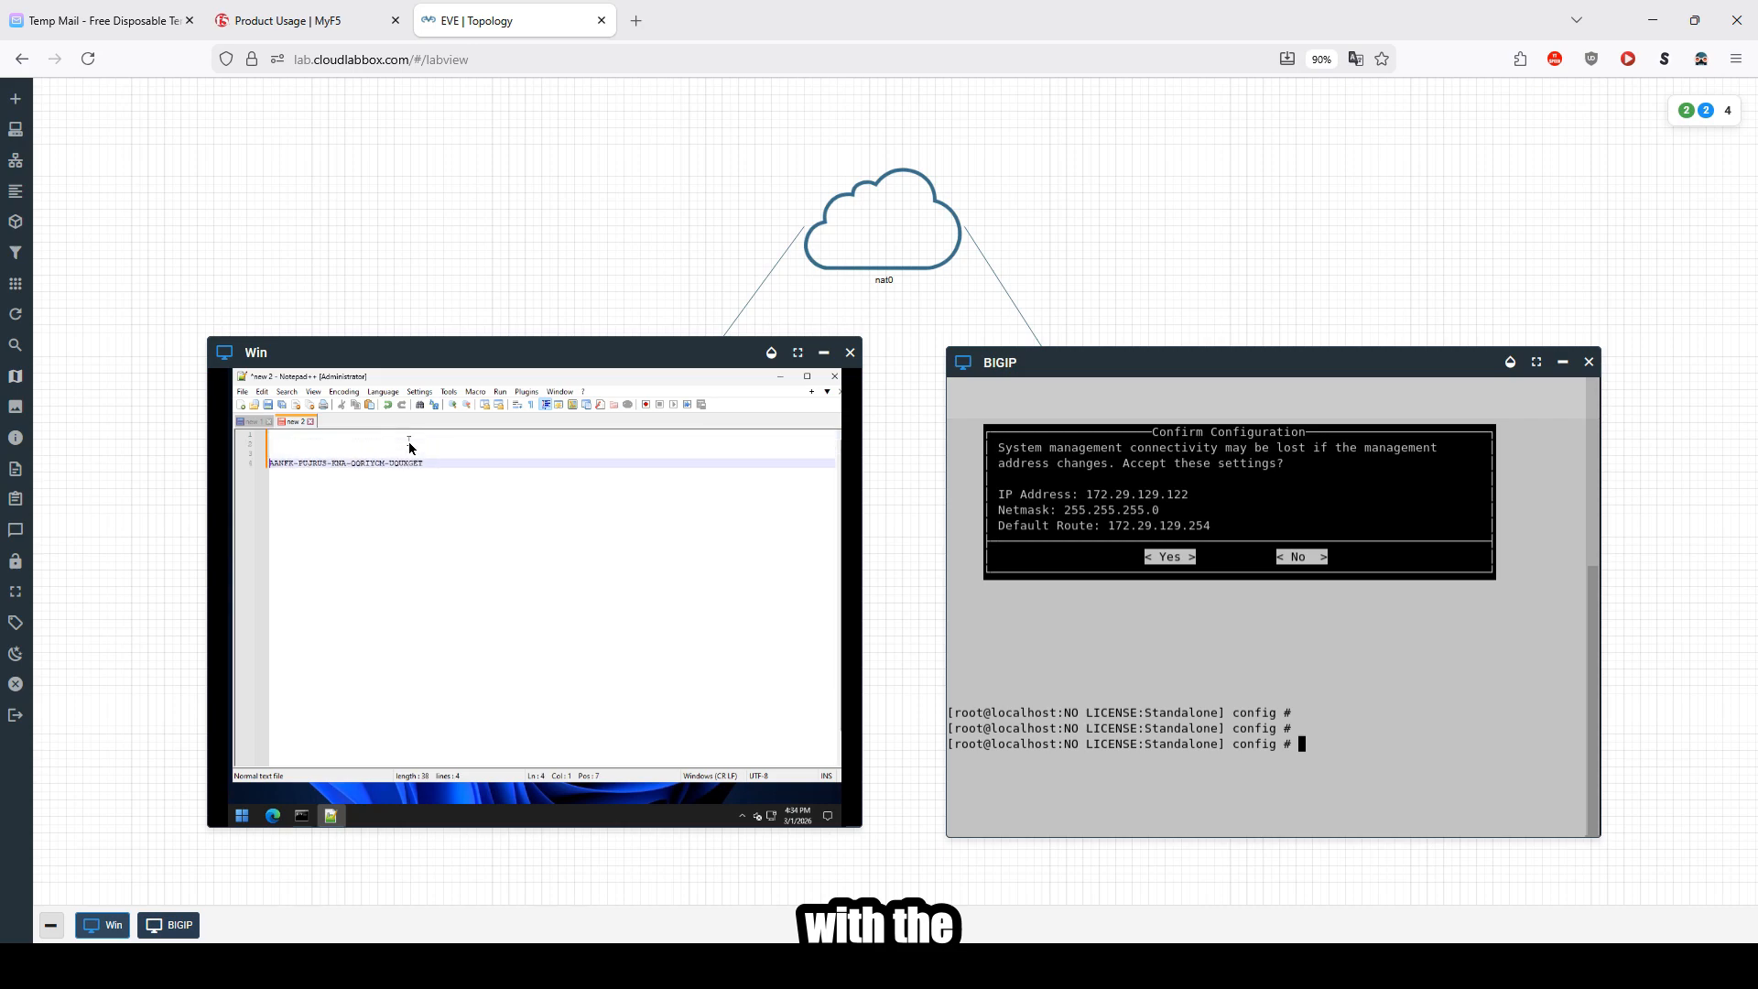
pyautogui.moveTo(436, 467); pyautogui.dragTo(269, 472)
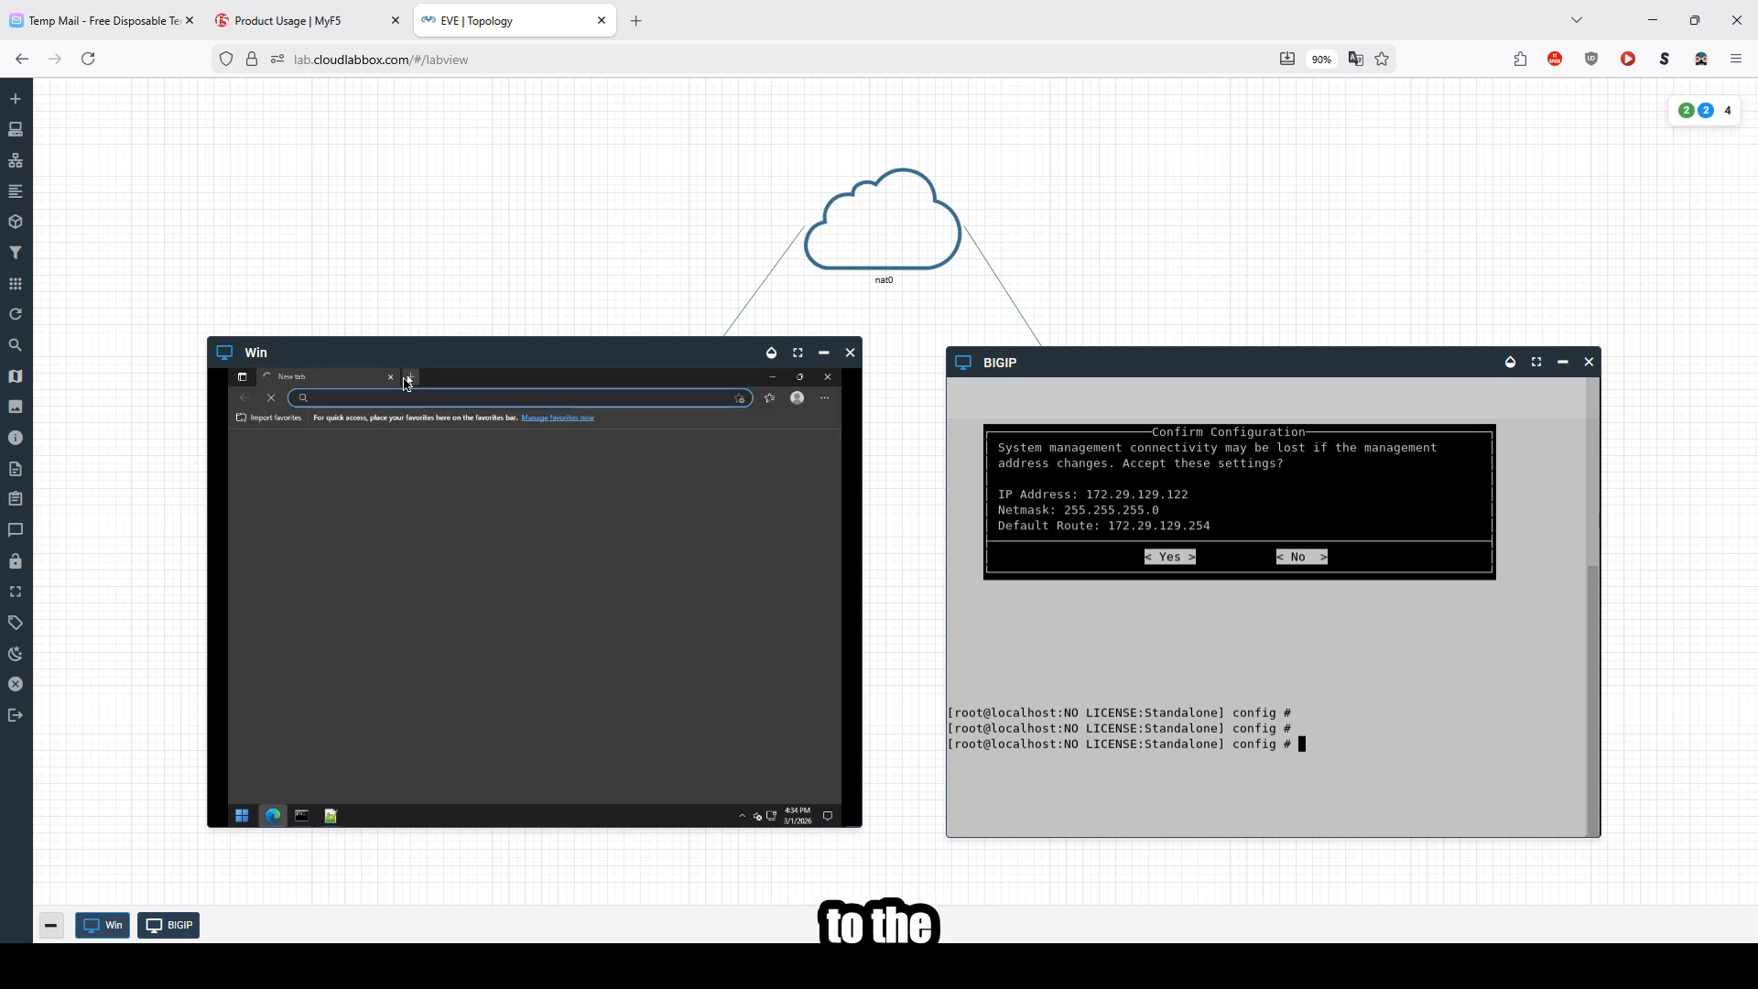
pyautogui.click(409, 380)
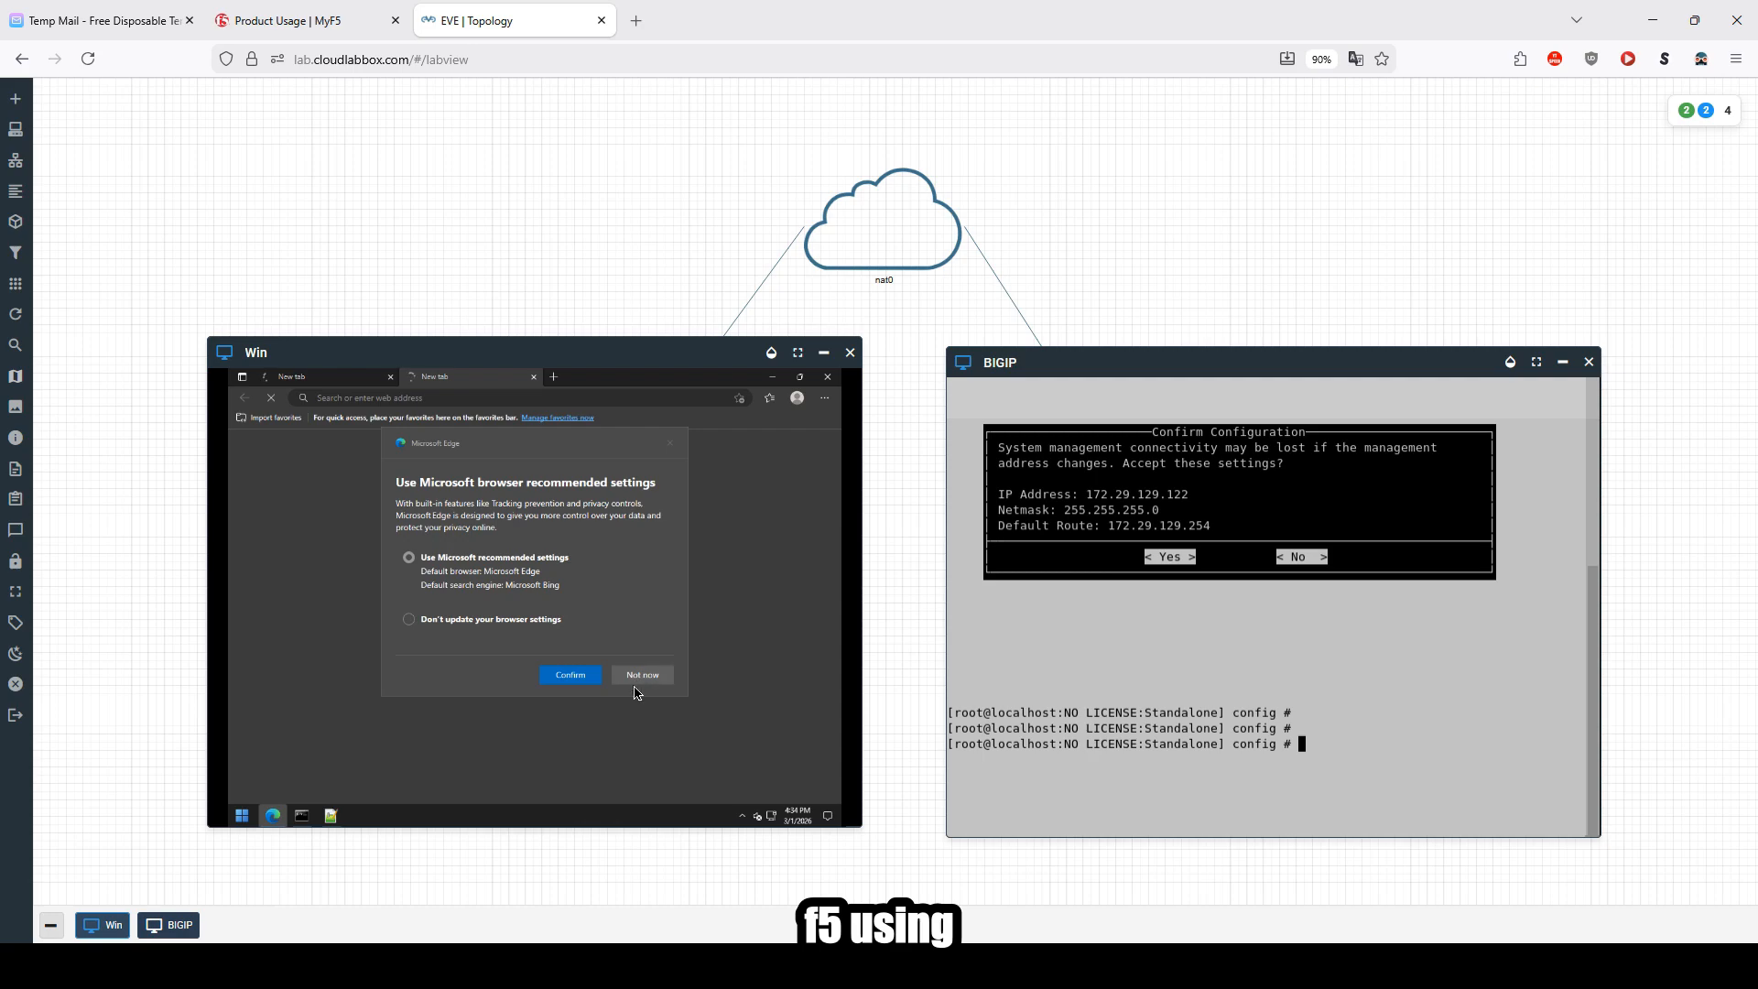
pyautogui.click(635, 678)
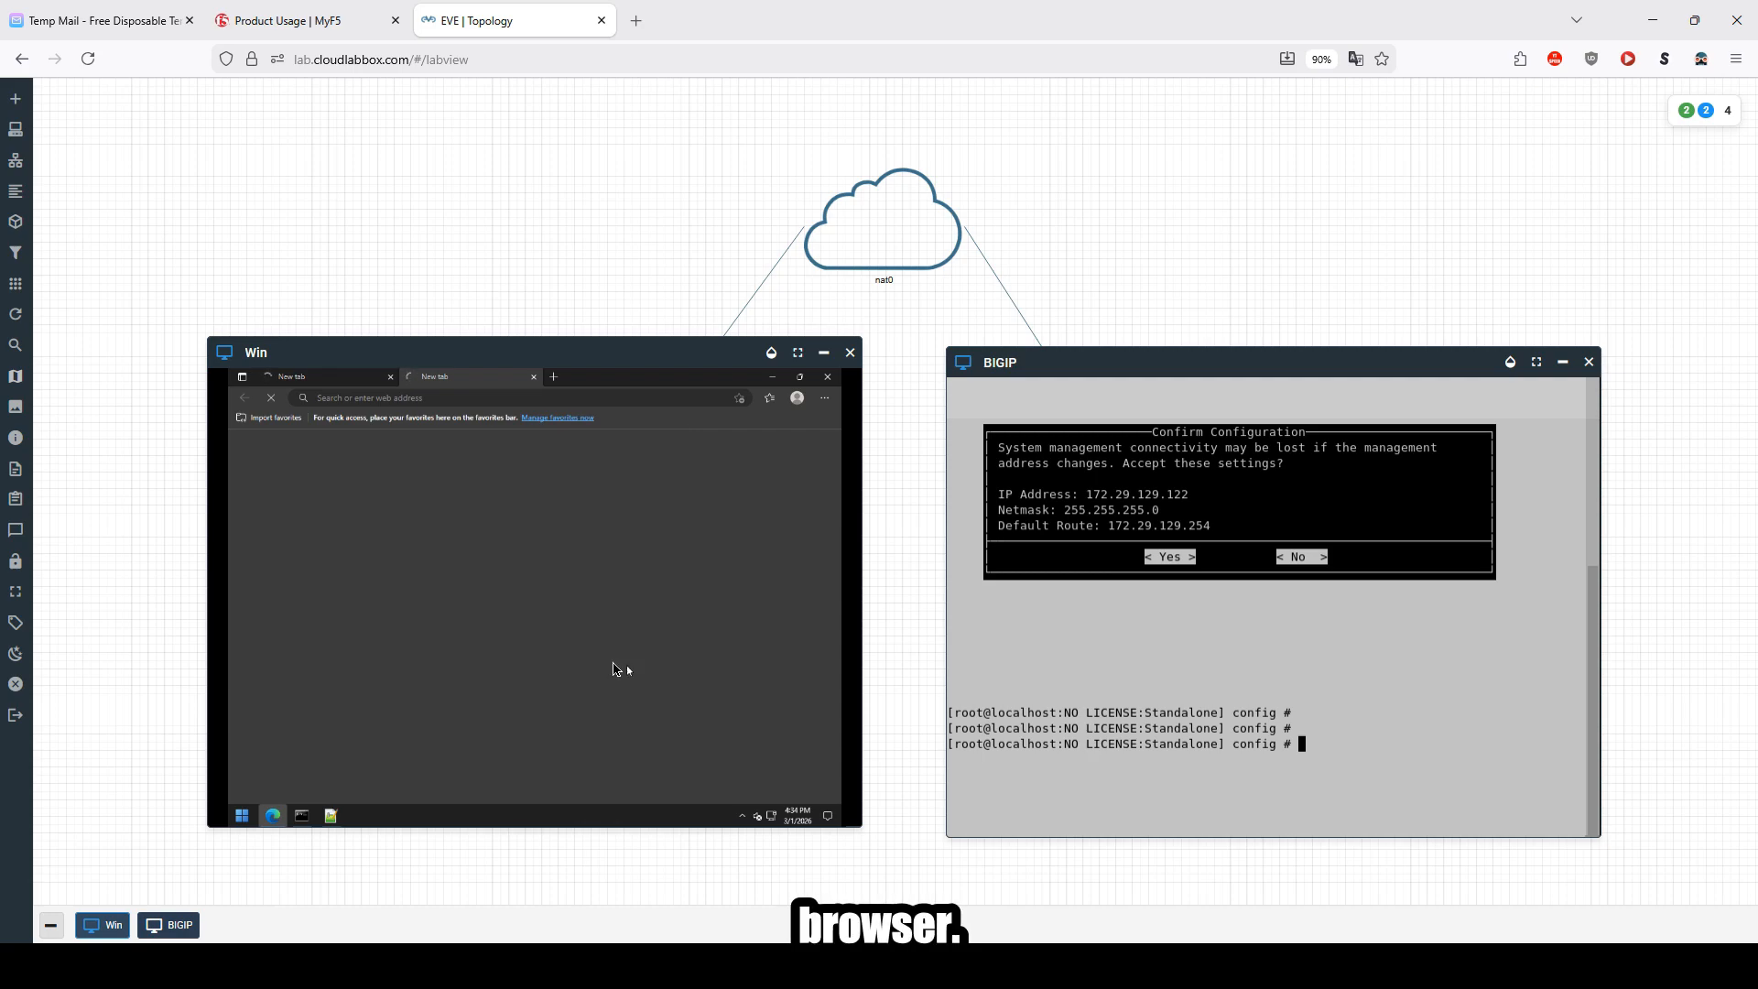
pyautogui.click(391, 378)
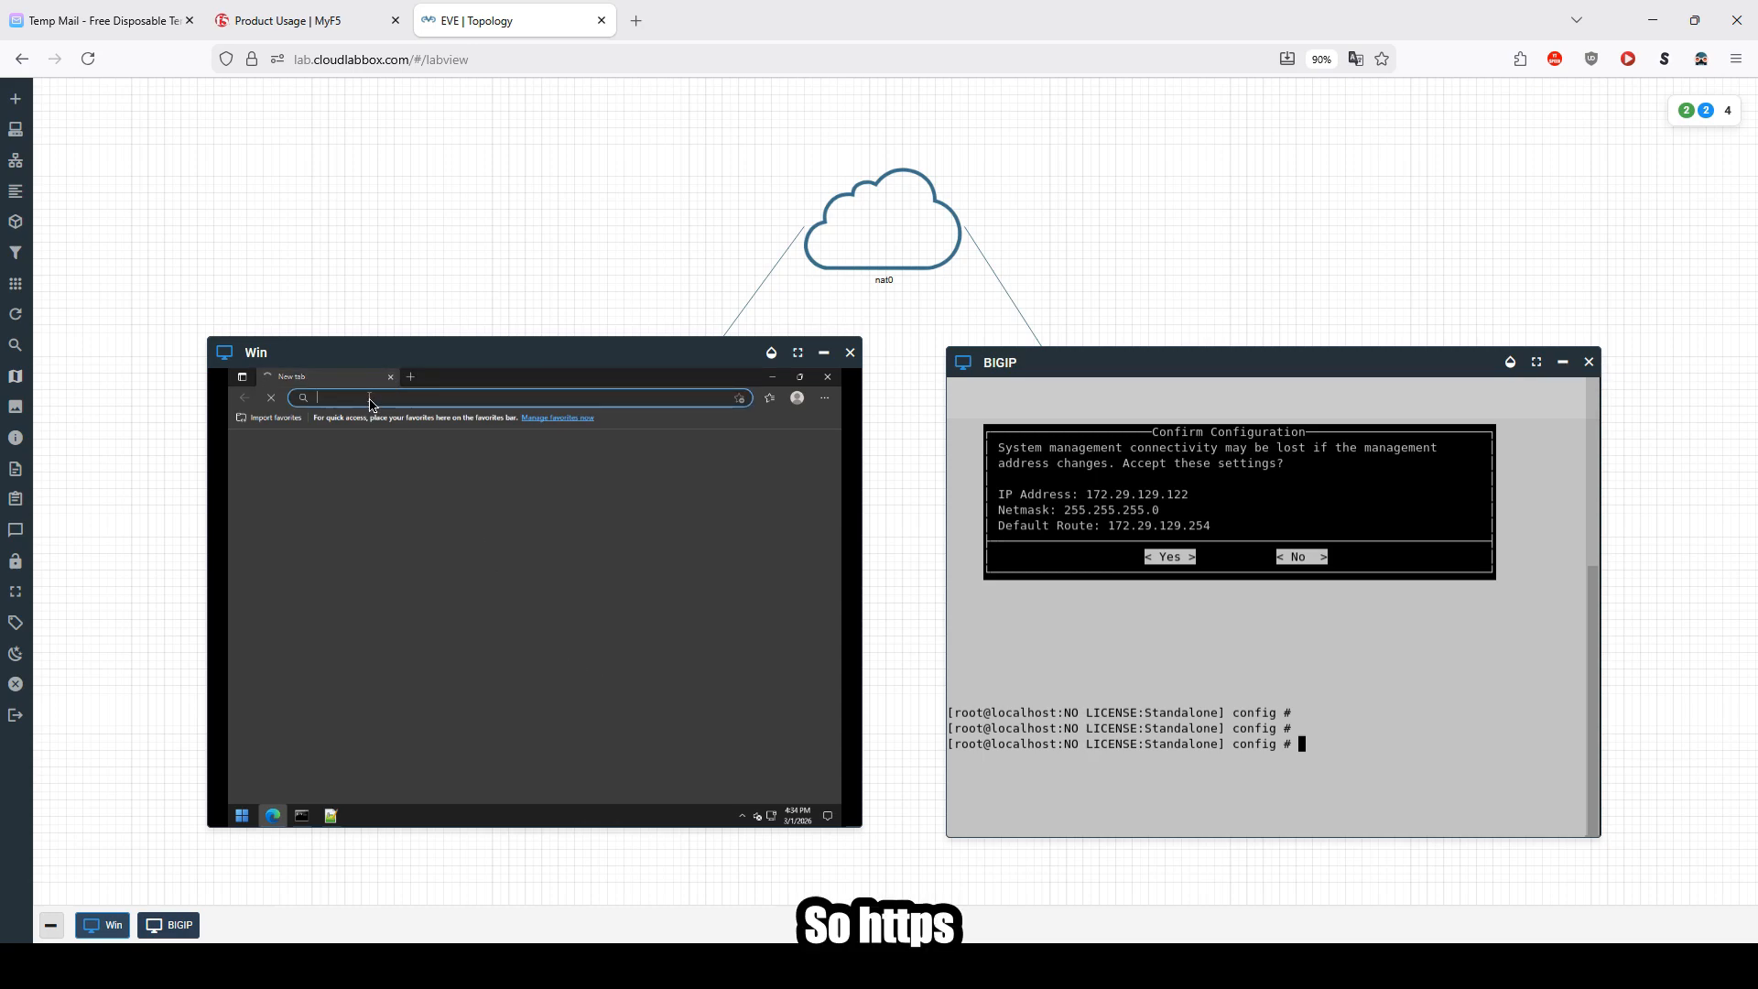
pyautogui.write('https//1')
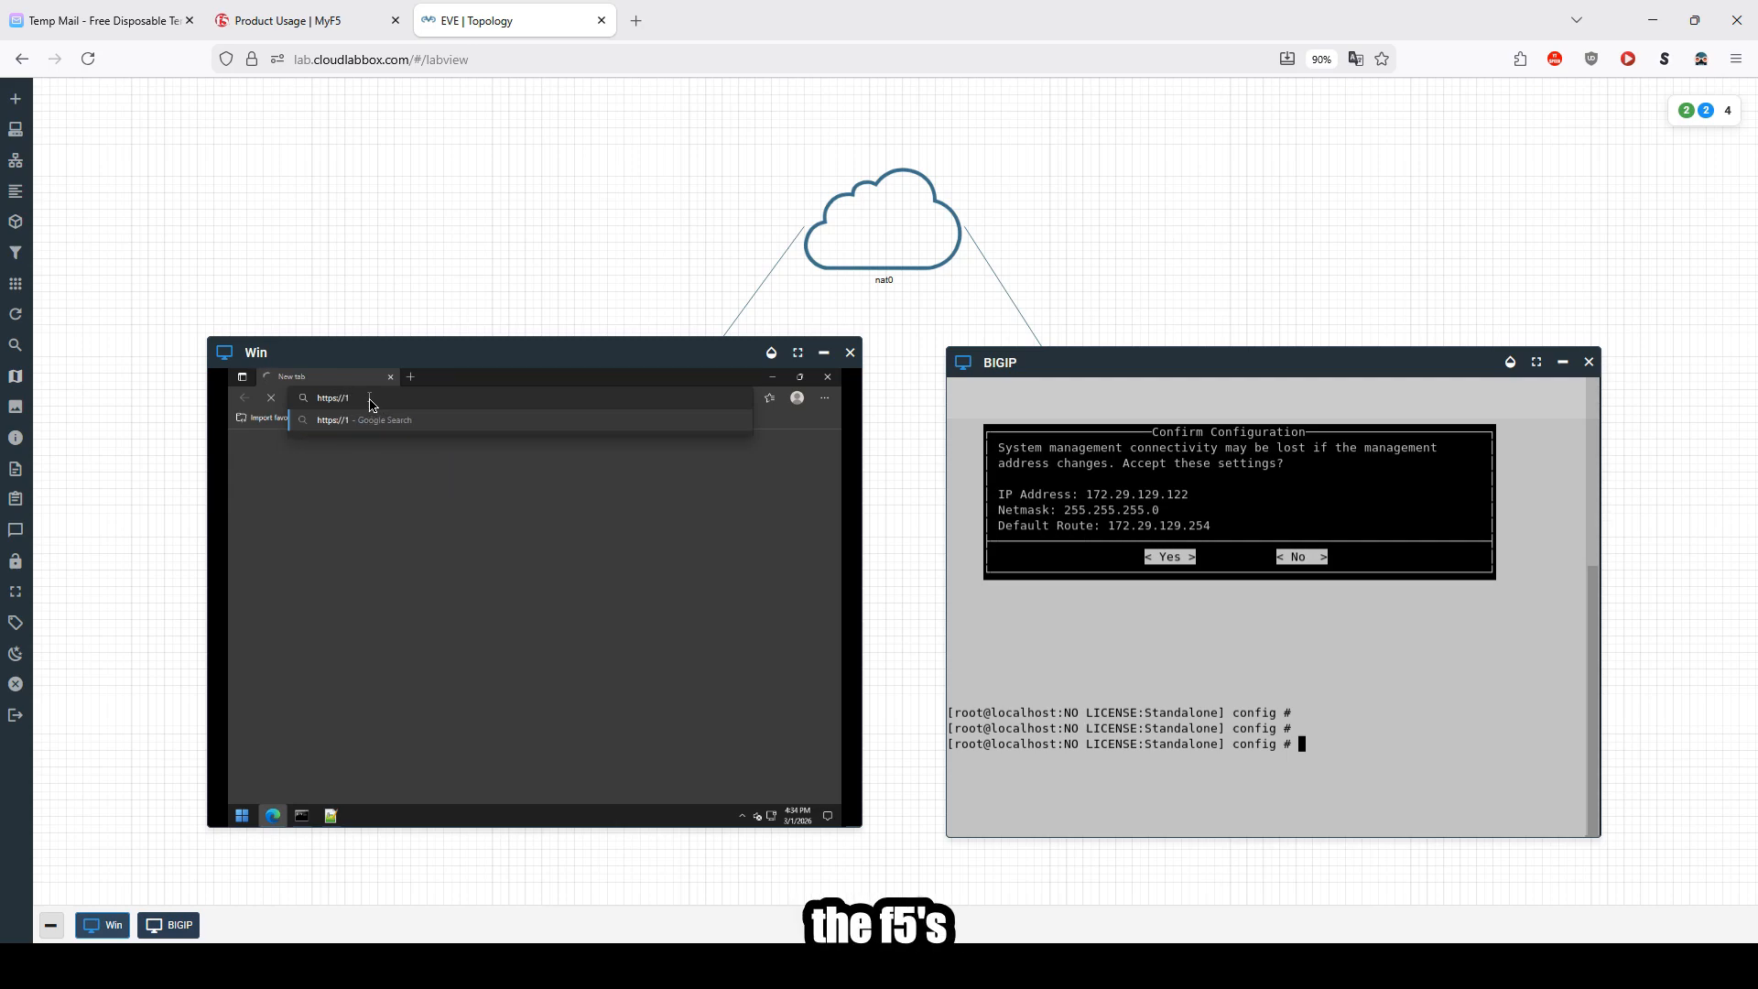
pyautogui.write('72.')
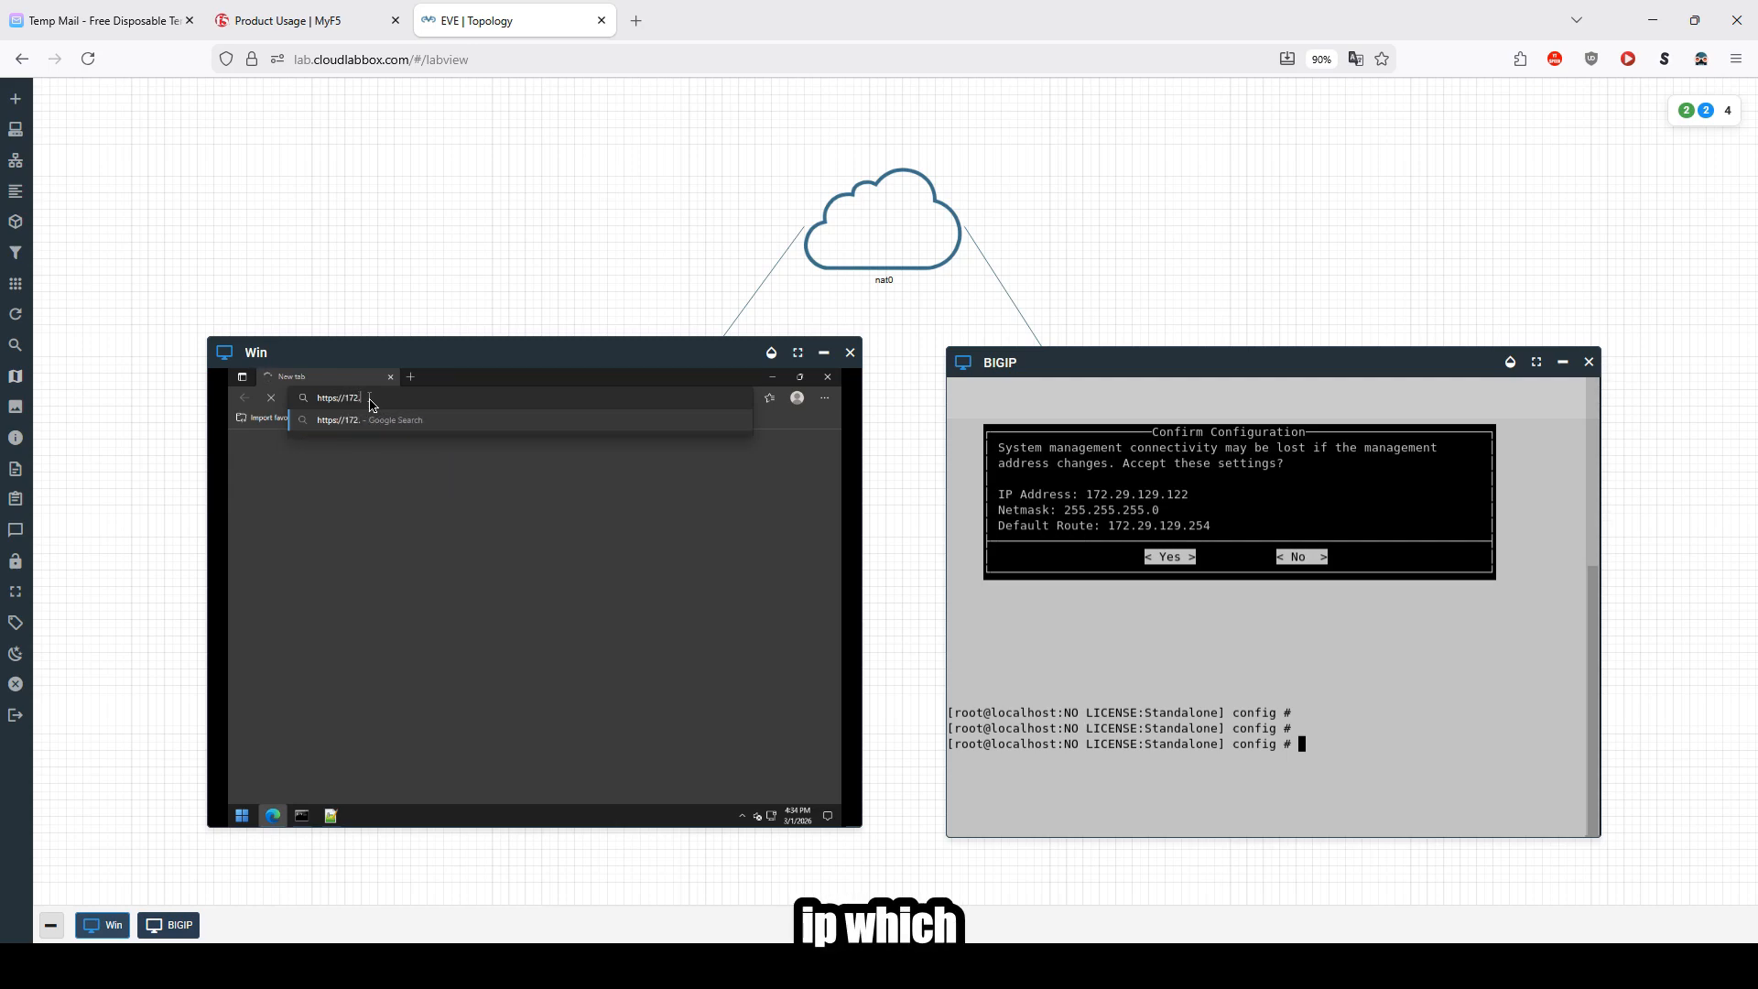
pyautogui.write('29')
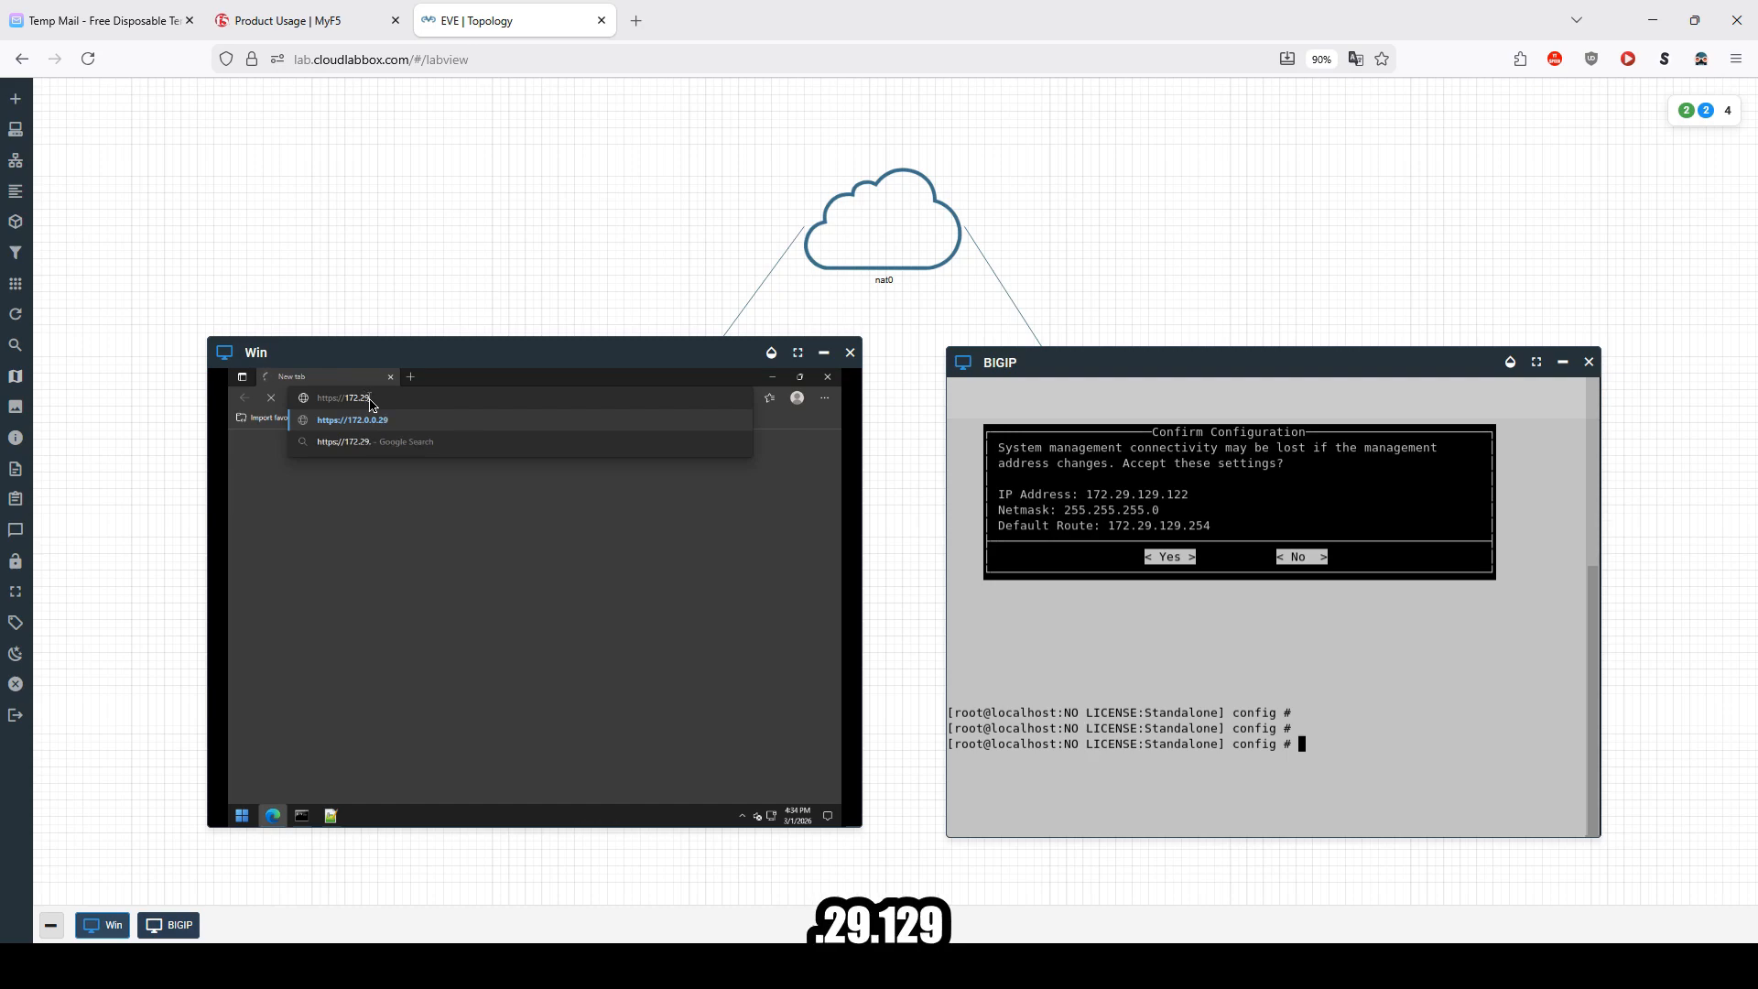
pyautogui.write('.129.122')
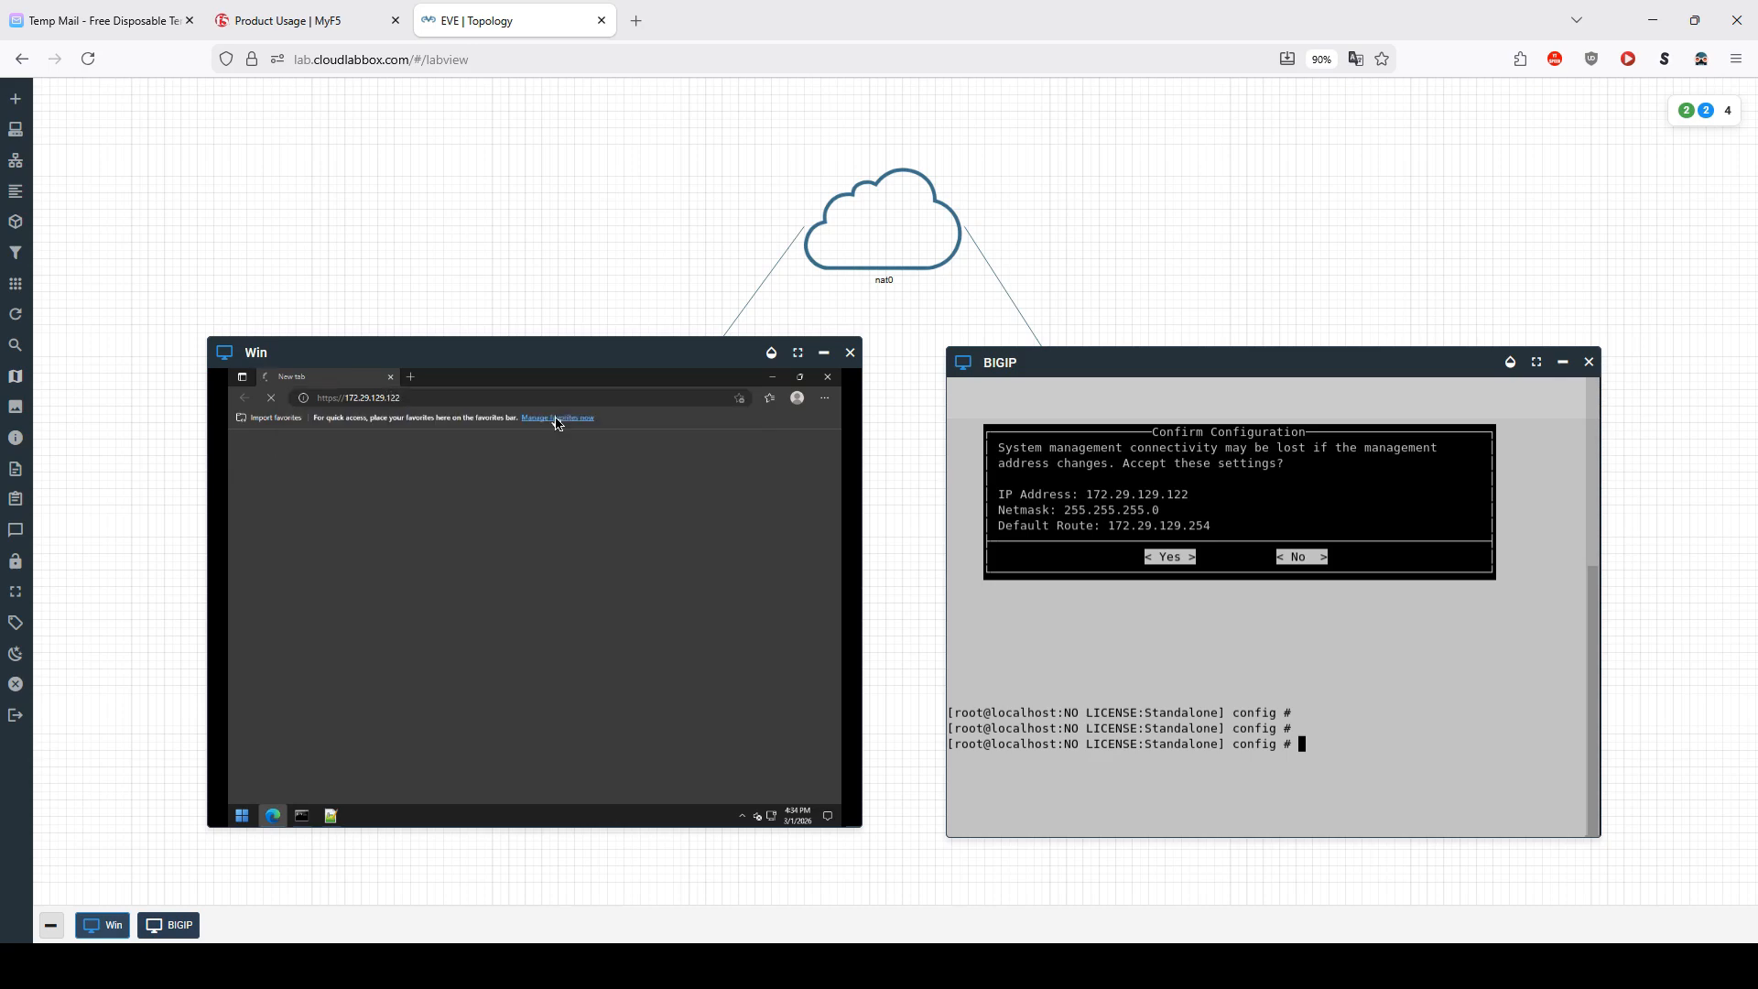
pyautogui.click(557, 423)
pyautogui.click(391, 669)
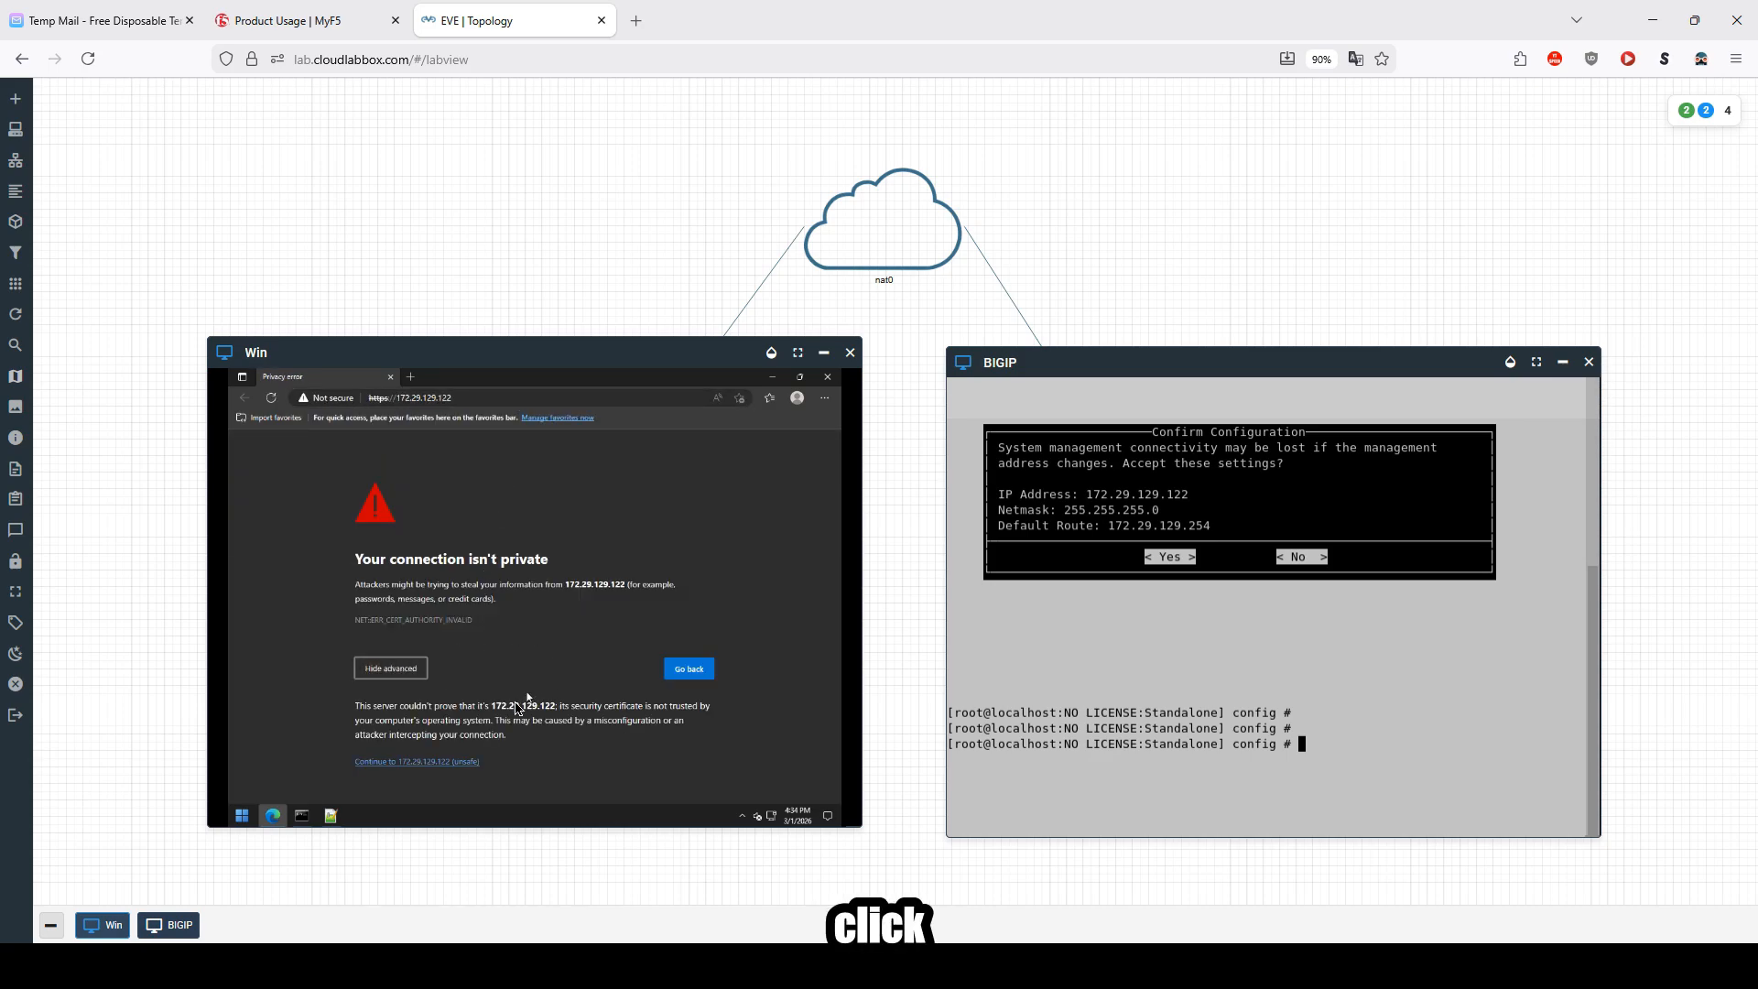
# Step: Proceed past the certificate warning and log in to the BIG-IP Configuration Utility as admin with the default password
pyautogui.click(404, 763)
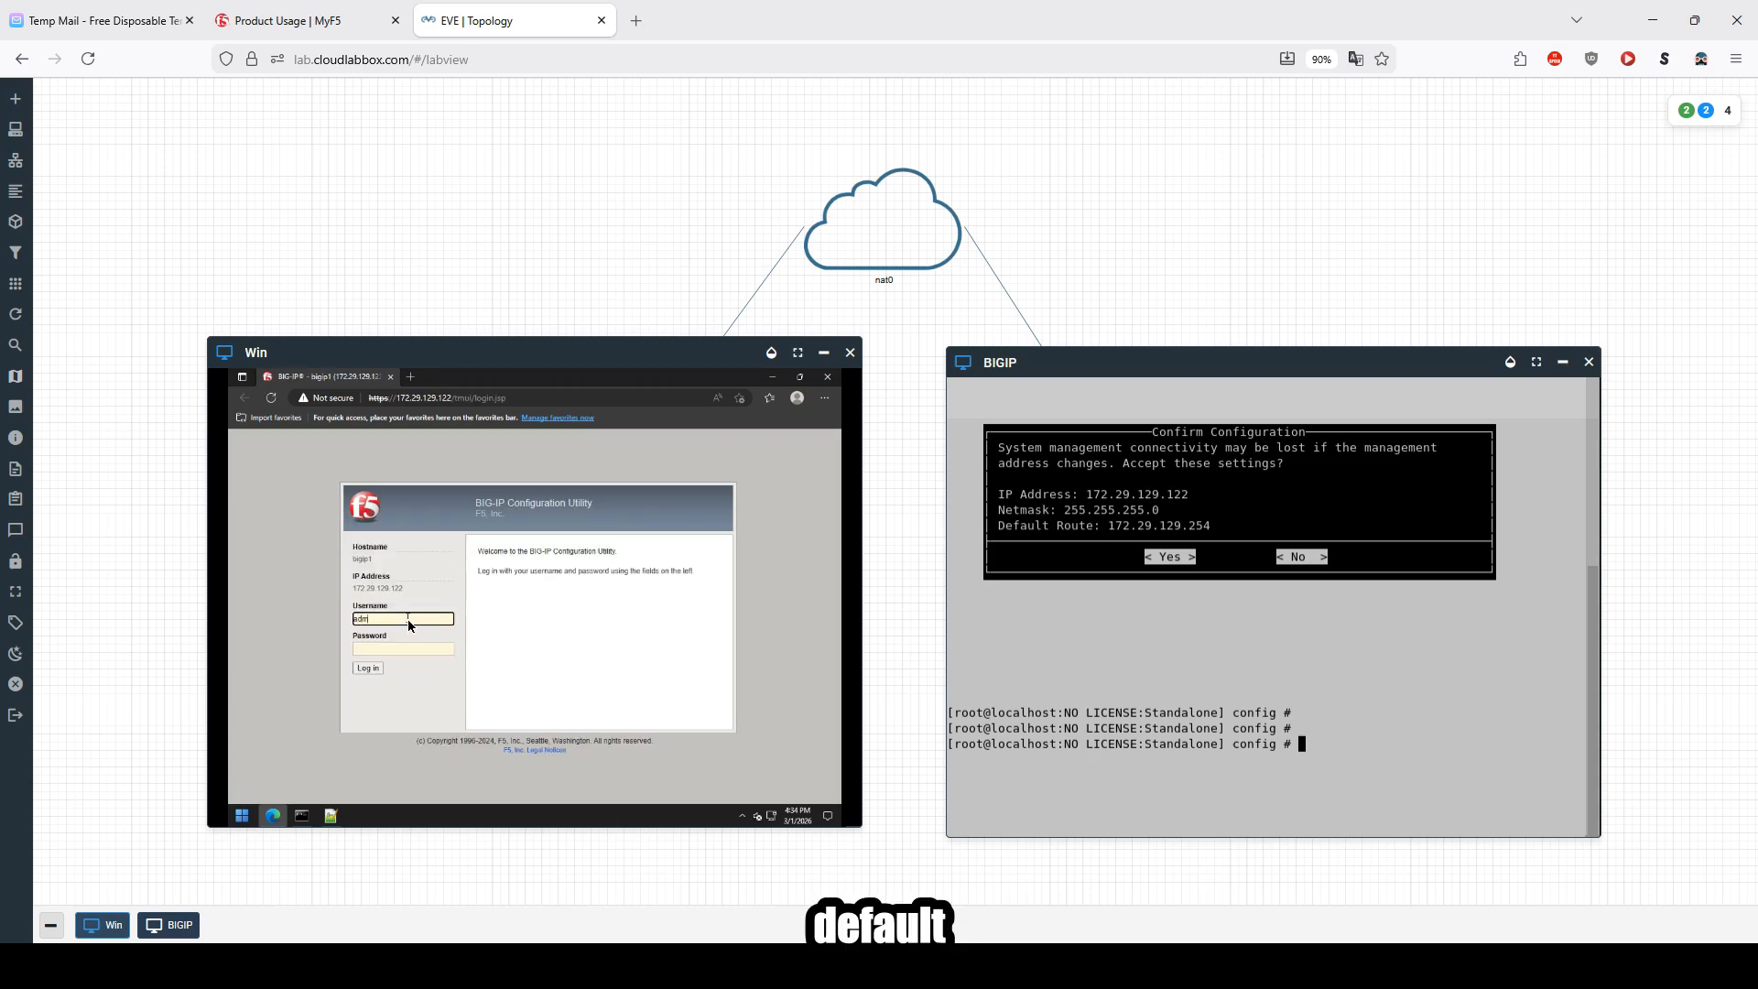
pyautogui.write('admin')
pyautogui.click(381, 648)
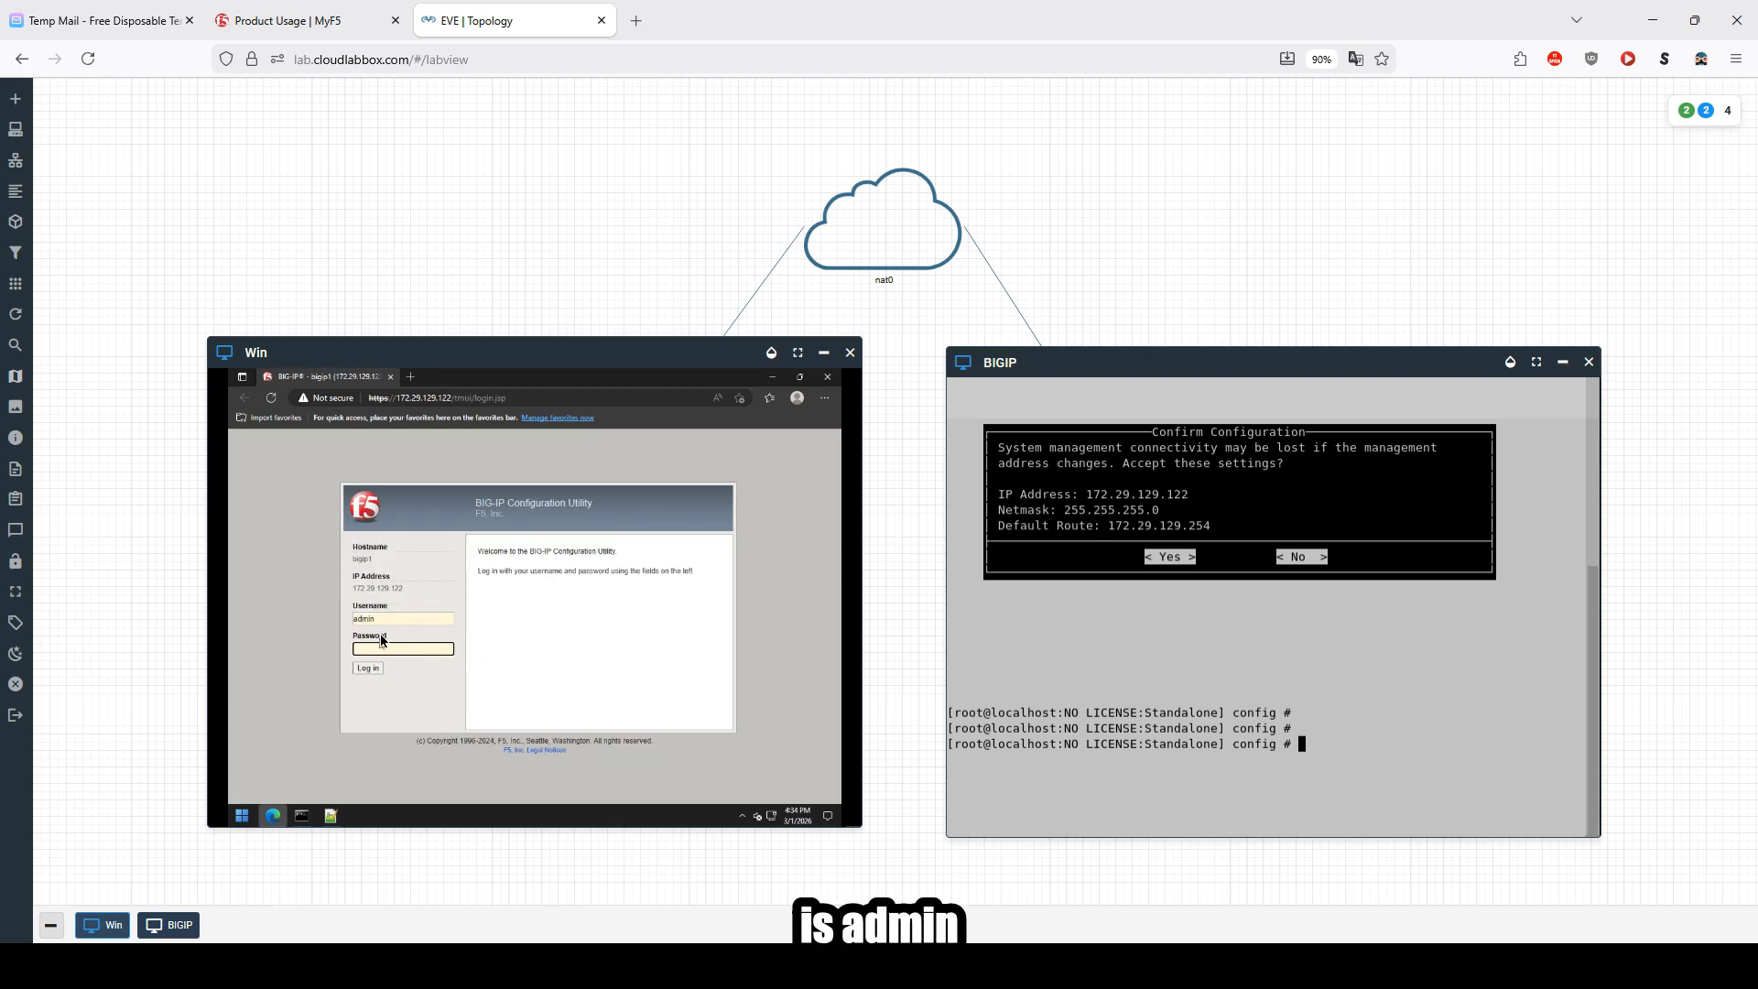
pyautogui.write('••••')
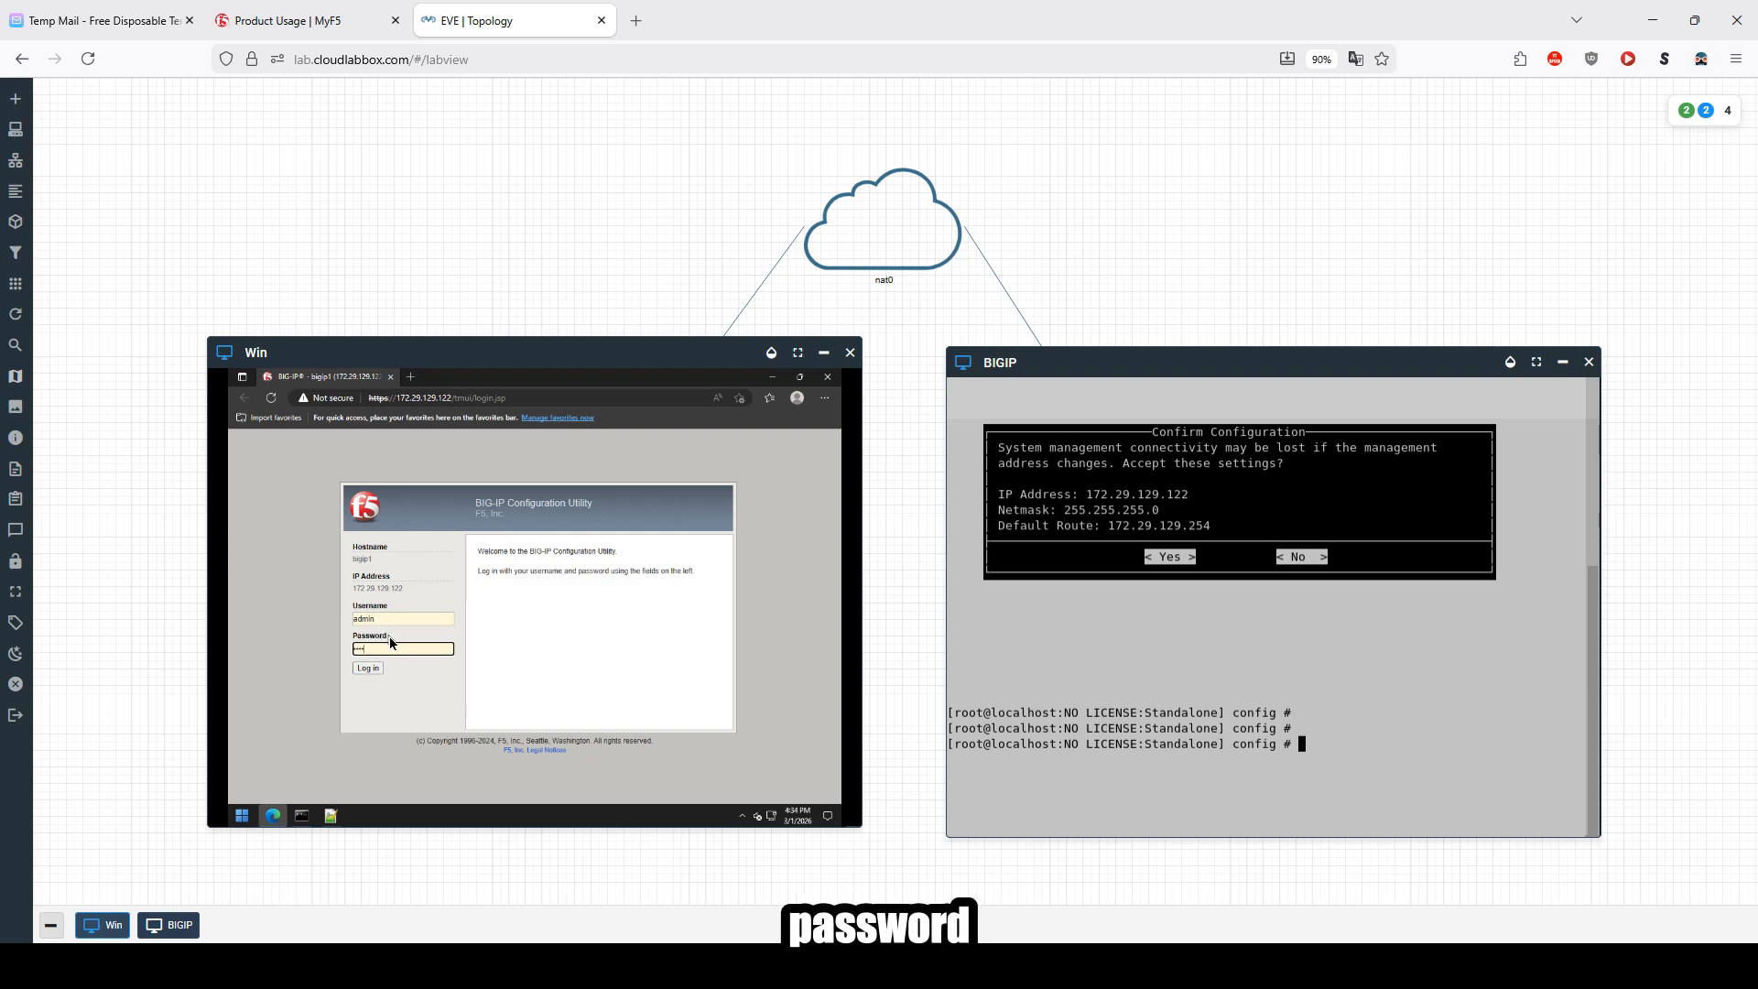
pyautogui.write('•••••••')
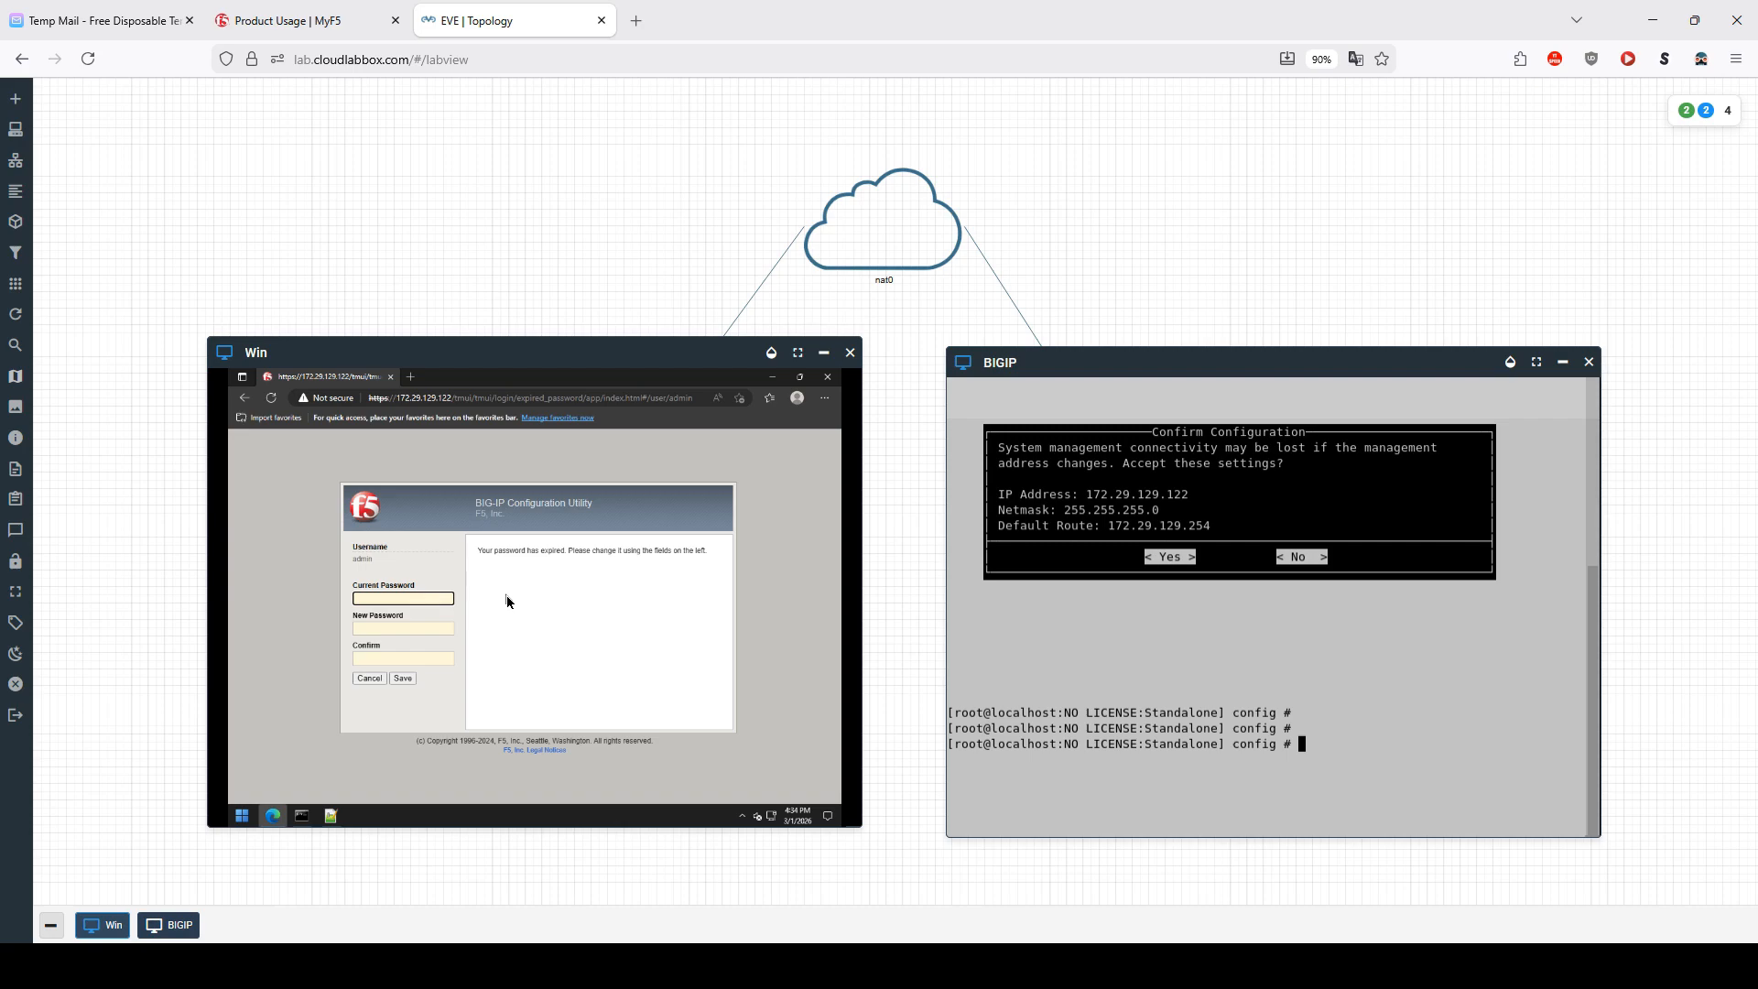
pyautogui.write('••••••')
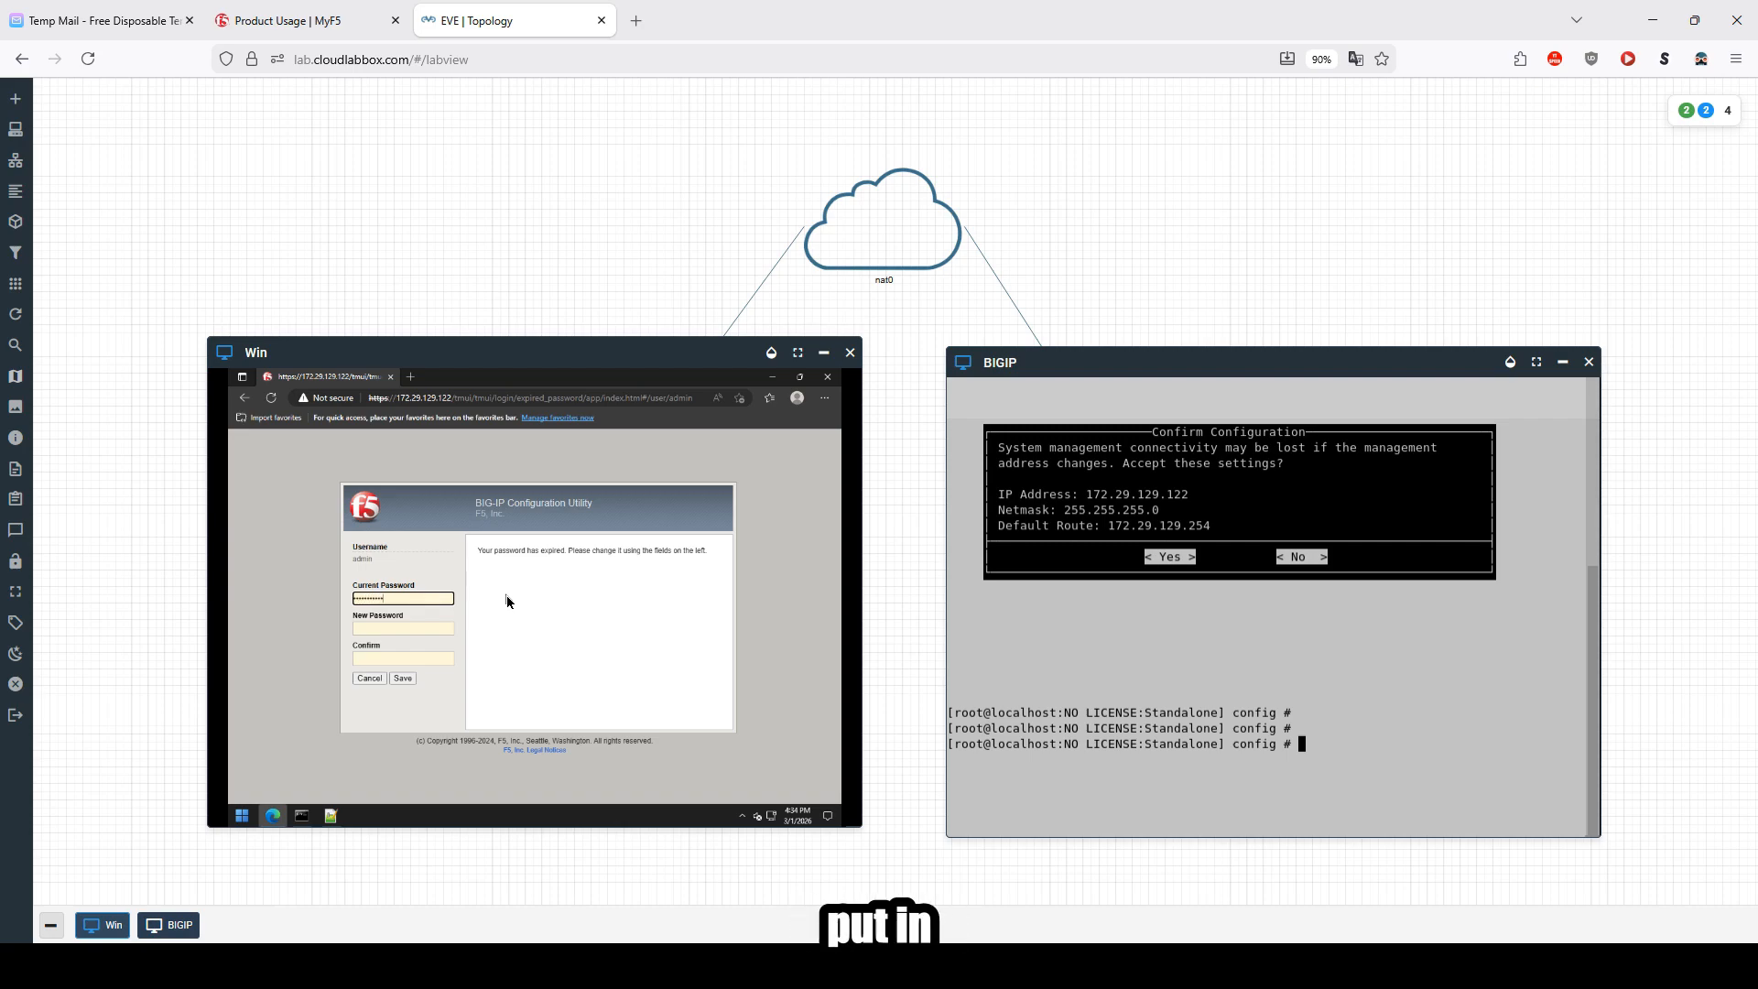
# Step: Change the expired admin password by entering the current password, a new password and its confirmation, then save
pyautogui.click(402, 629)
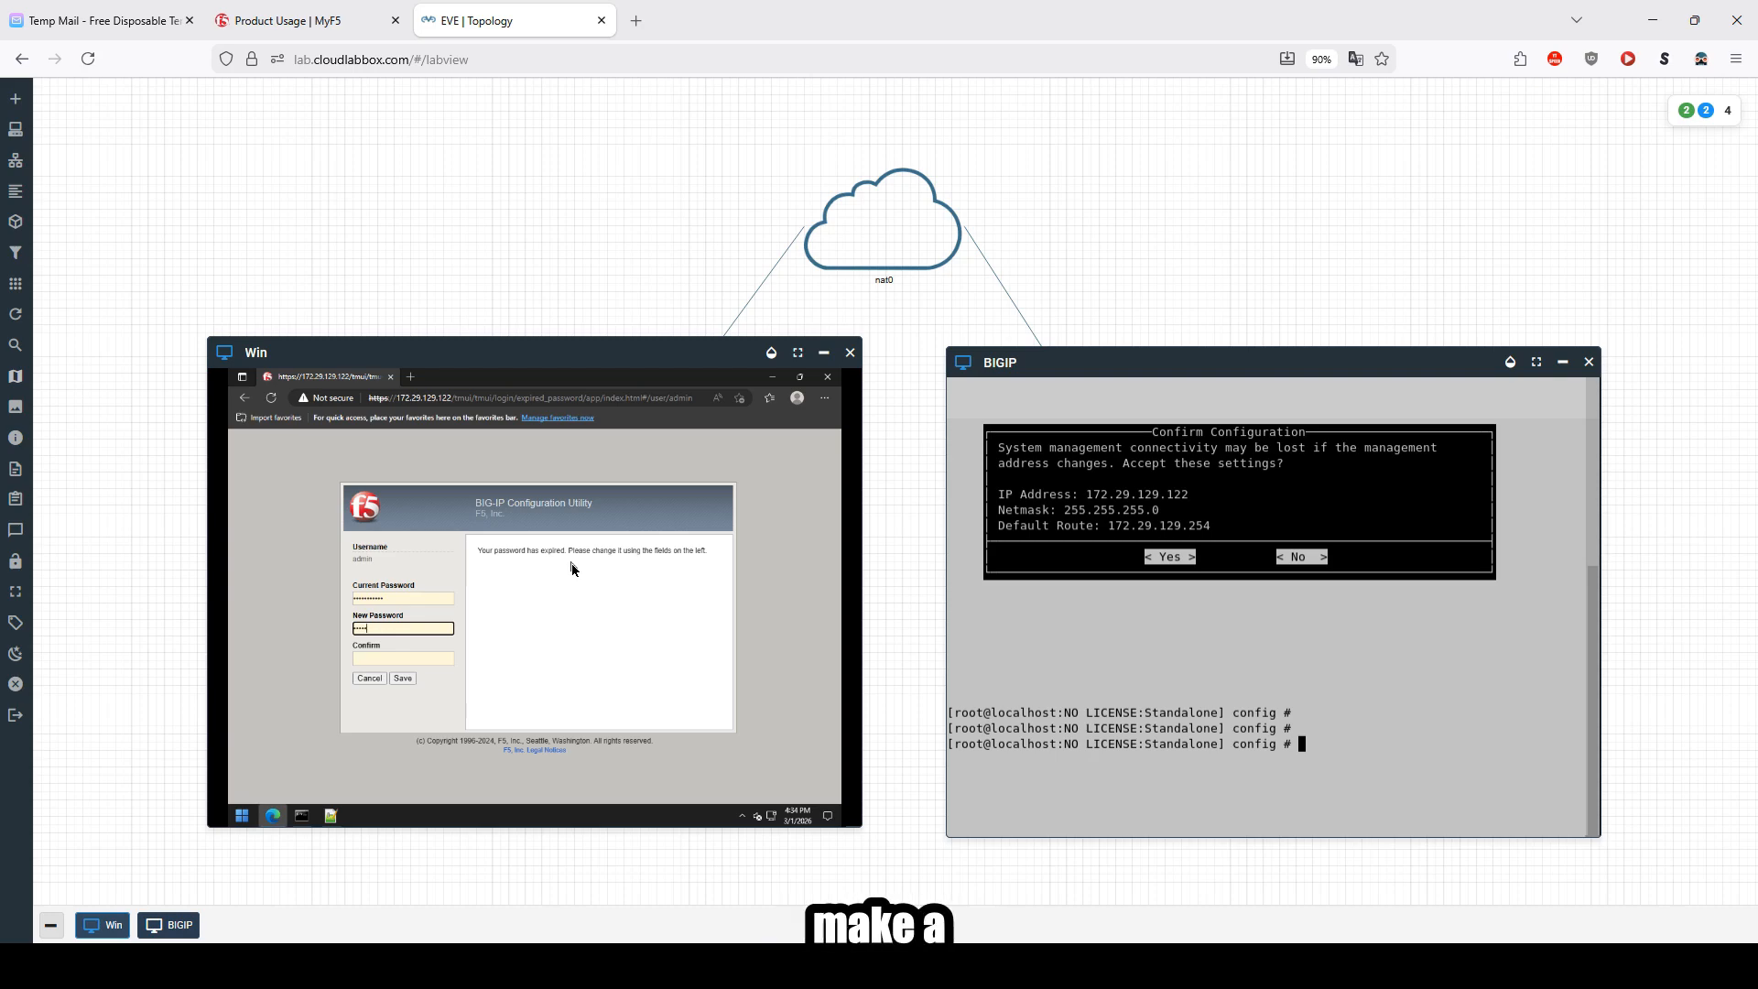
pyautogui.write('••••••••••')
pyautogui.press('Tab')
pyautogui.write('••••••')
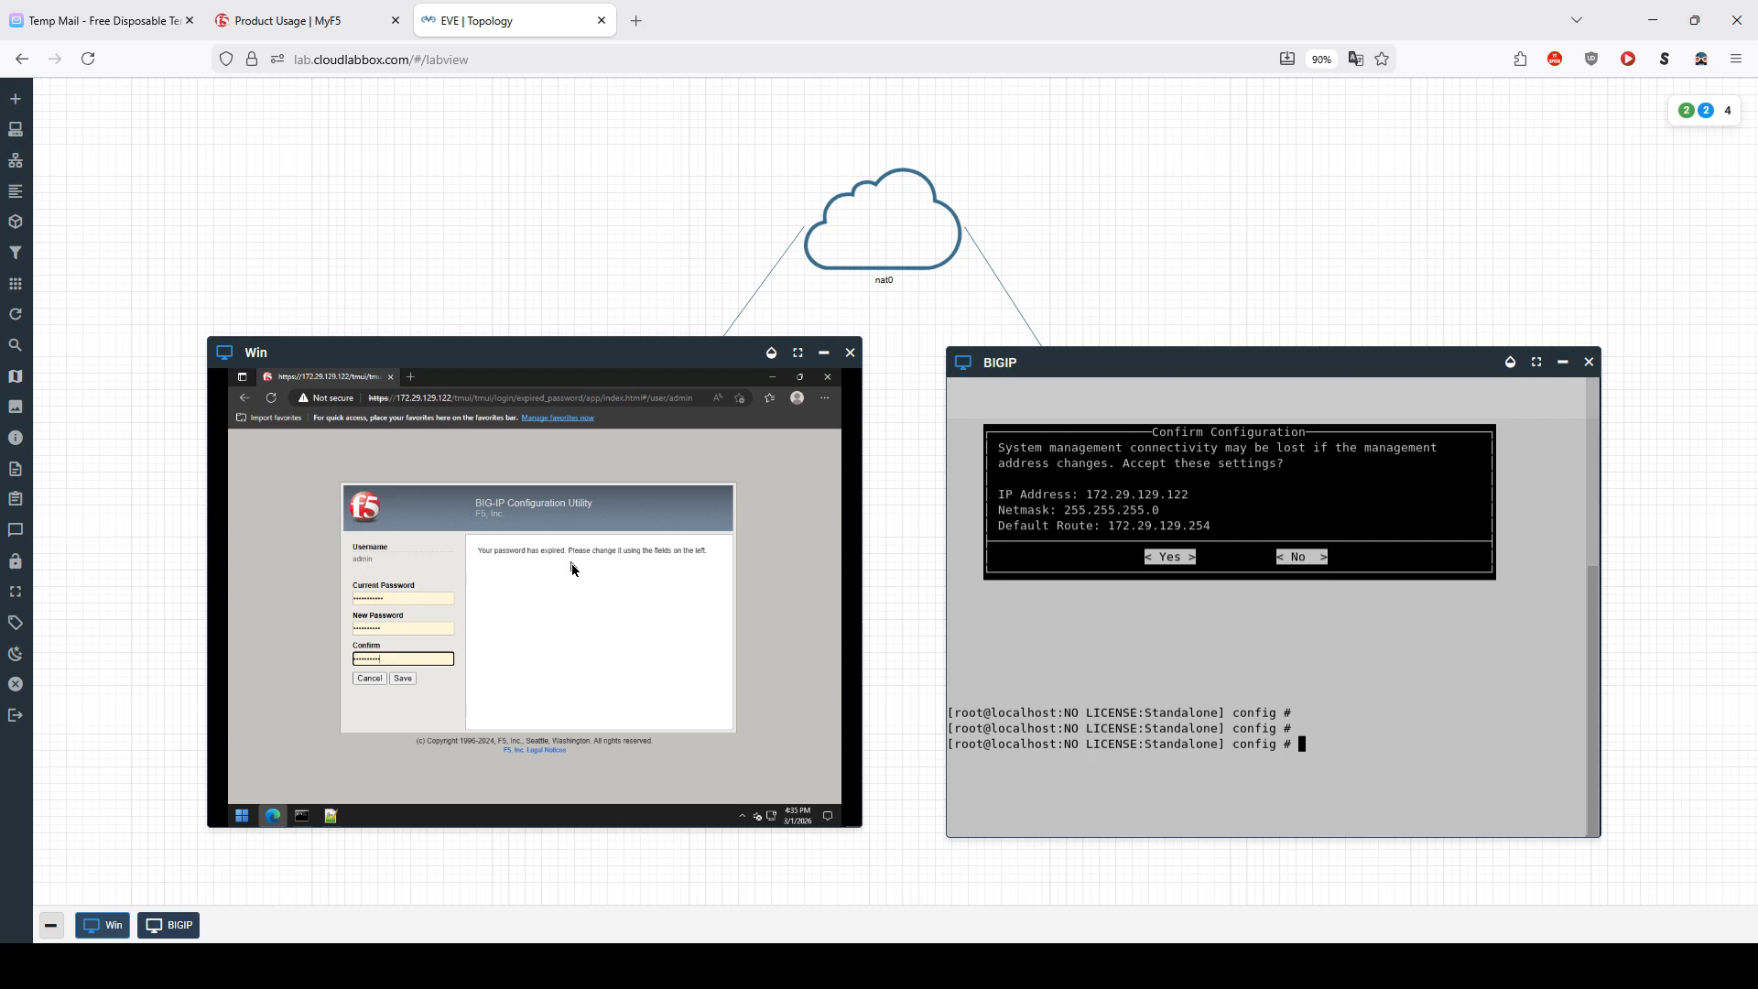
pyautogui.click(402, 679)
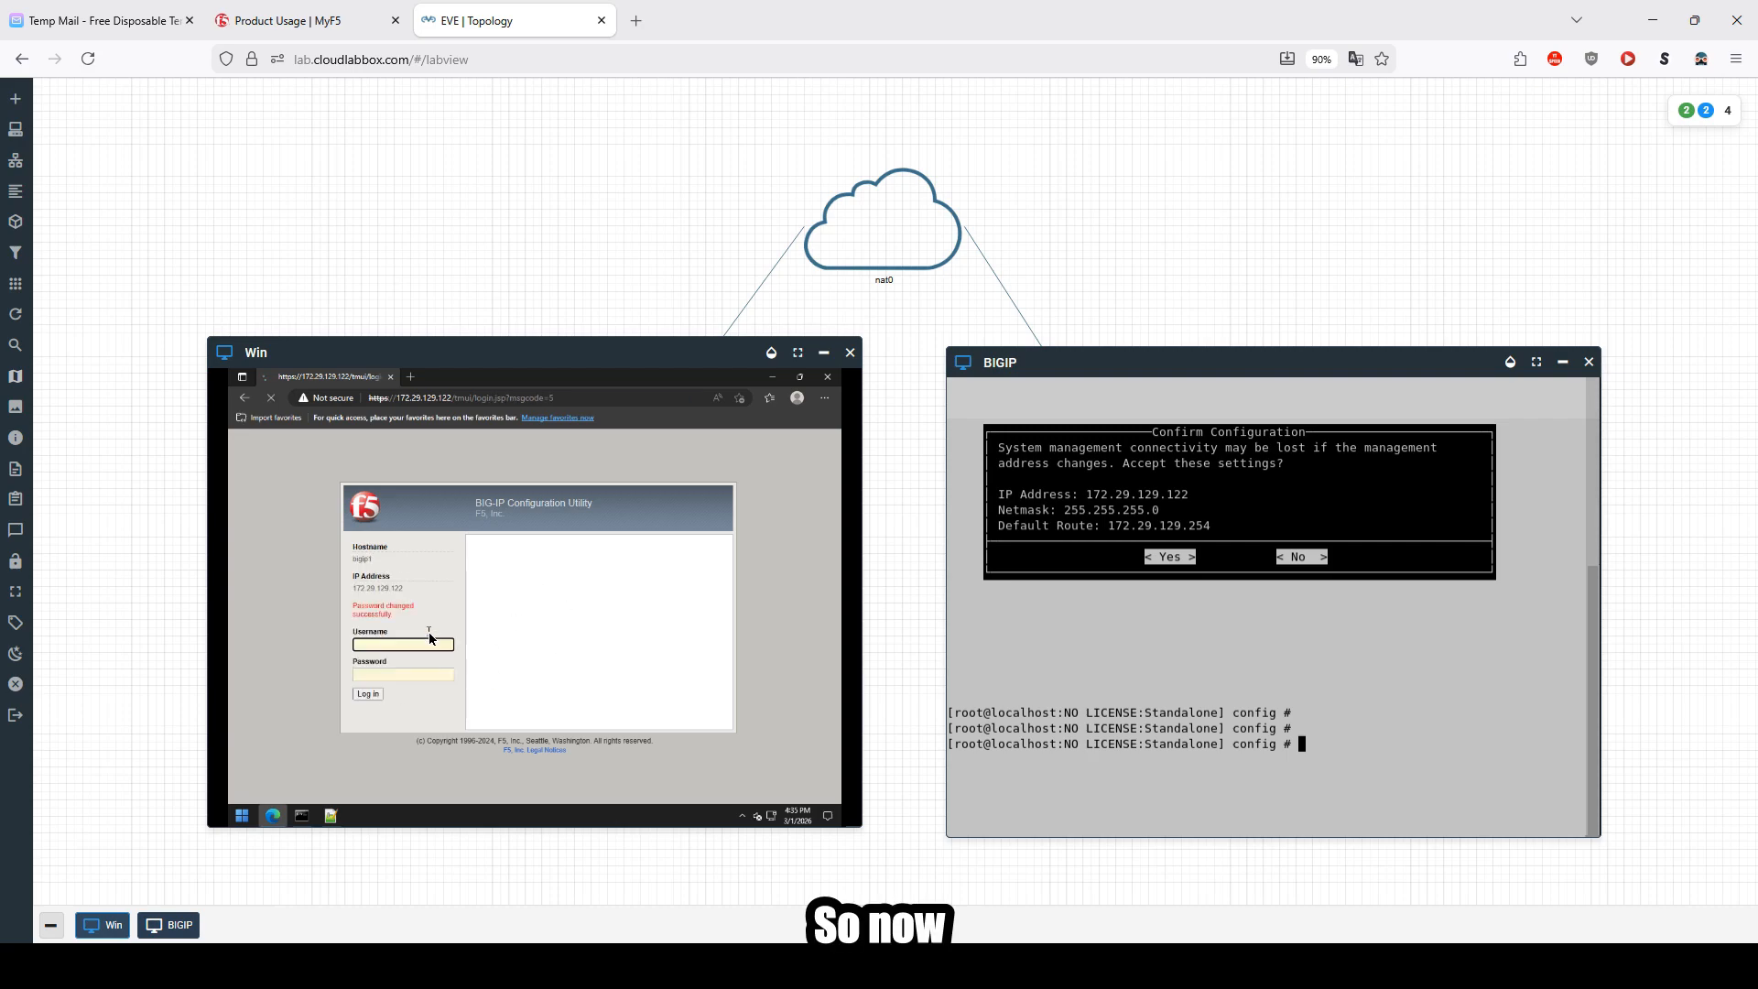
# Step: Log in again as admin with the new password
pyautogui.write('admin')
pyautogui.press('Tab')
pyautogui.write('••••••')
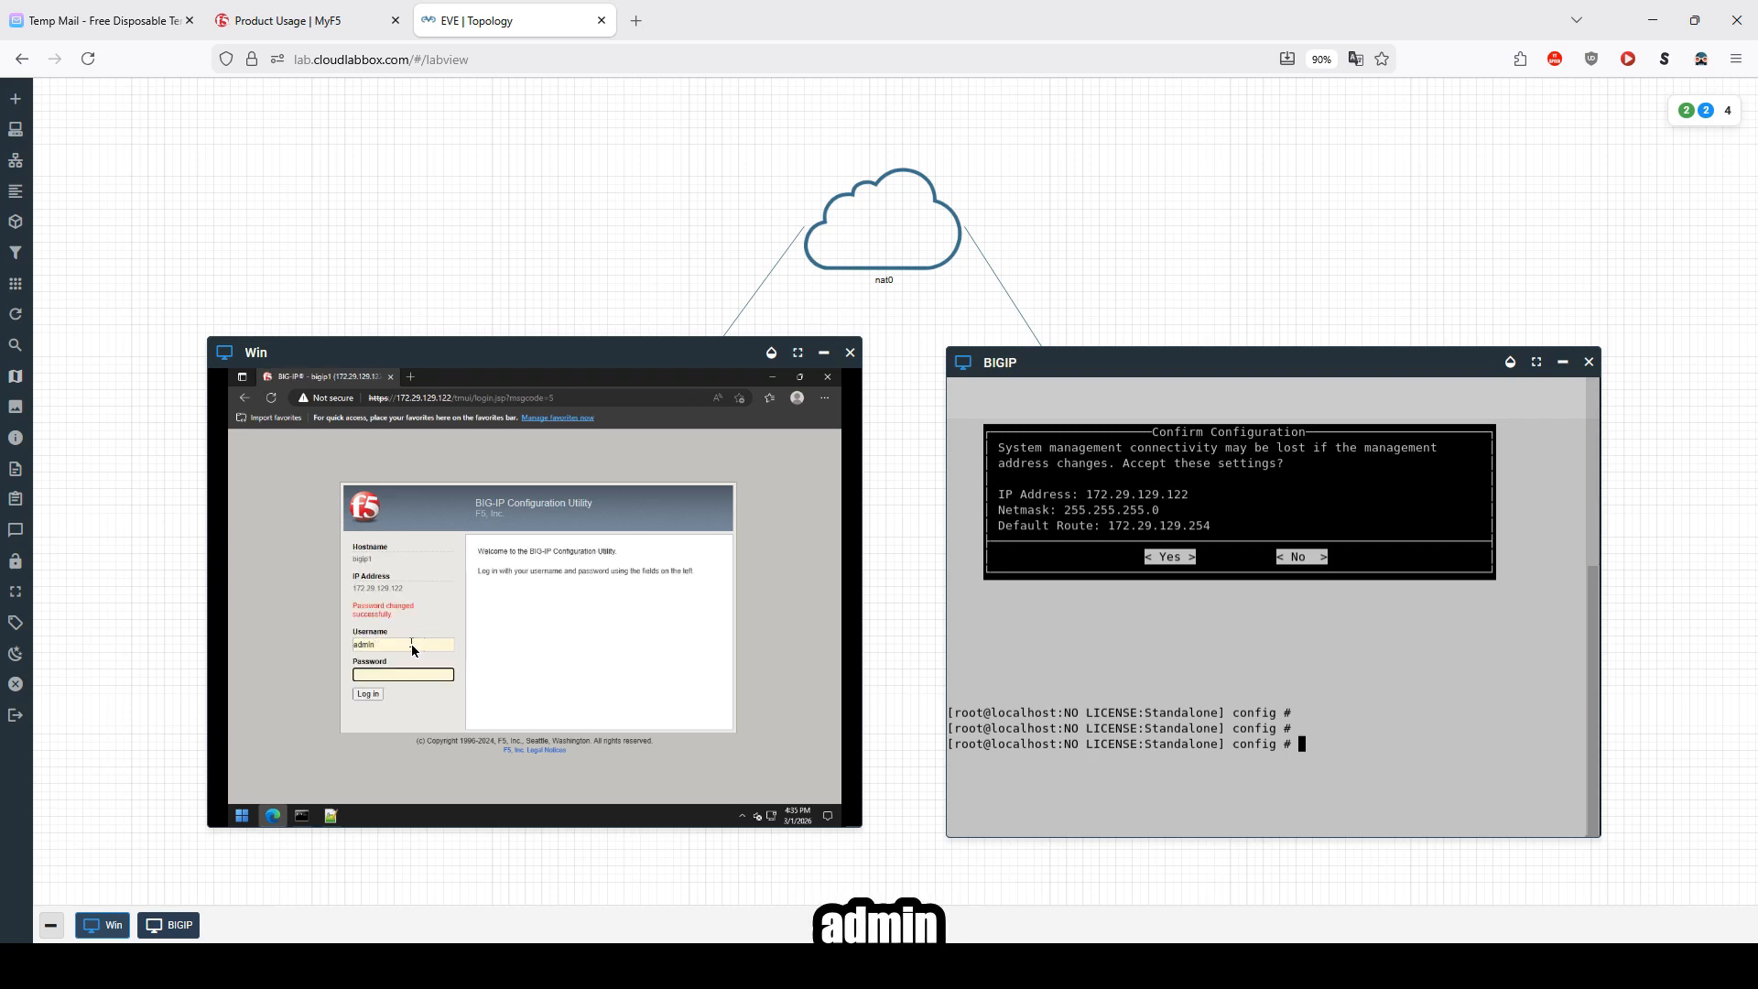
pyautogui.press('Return')
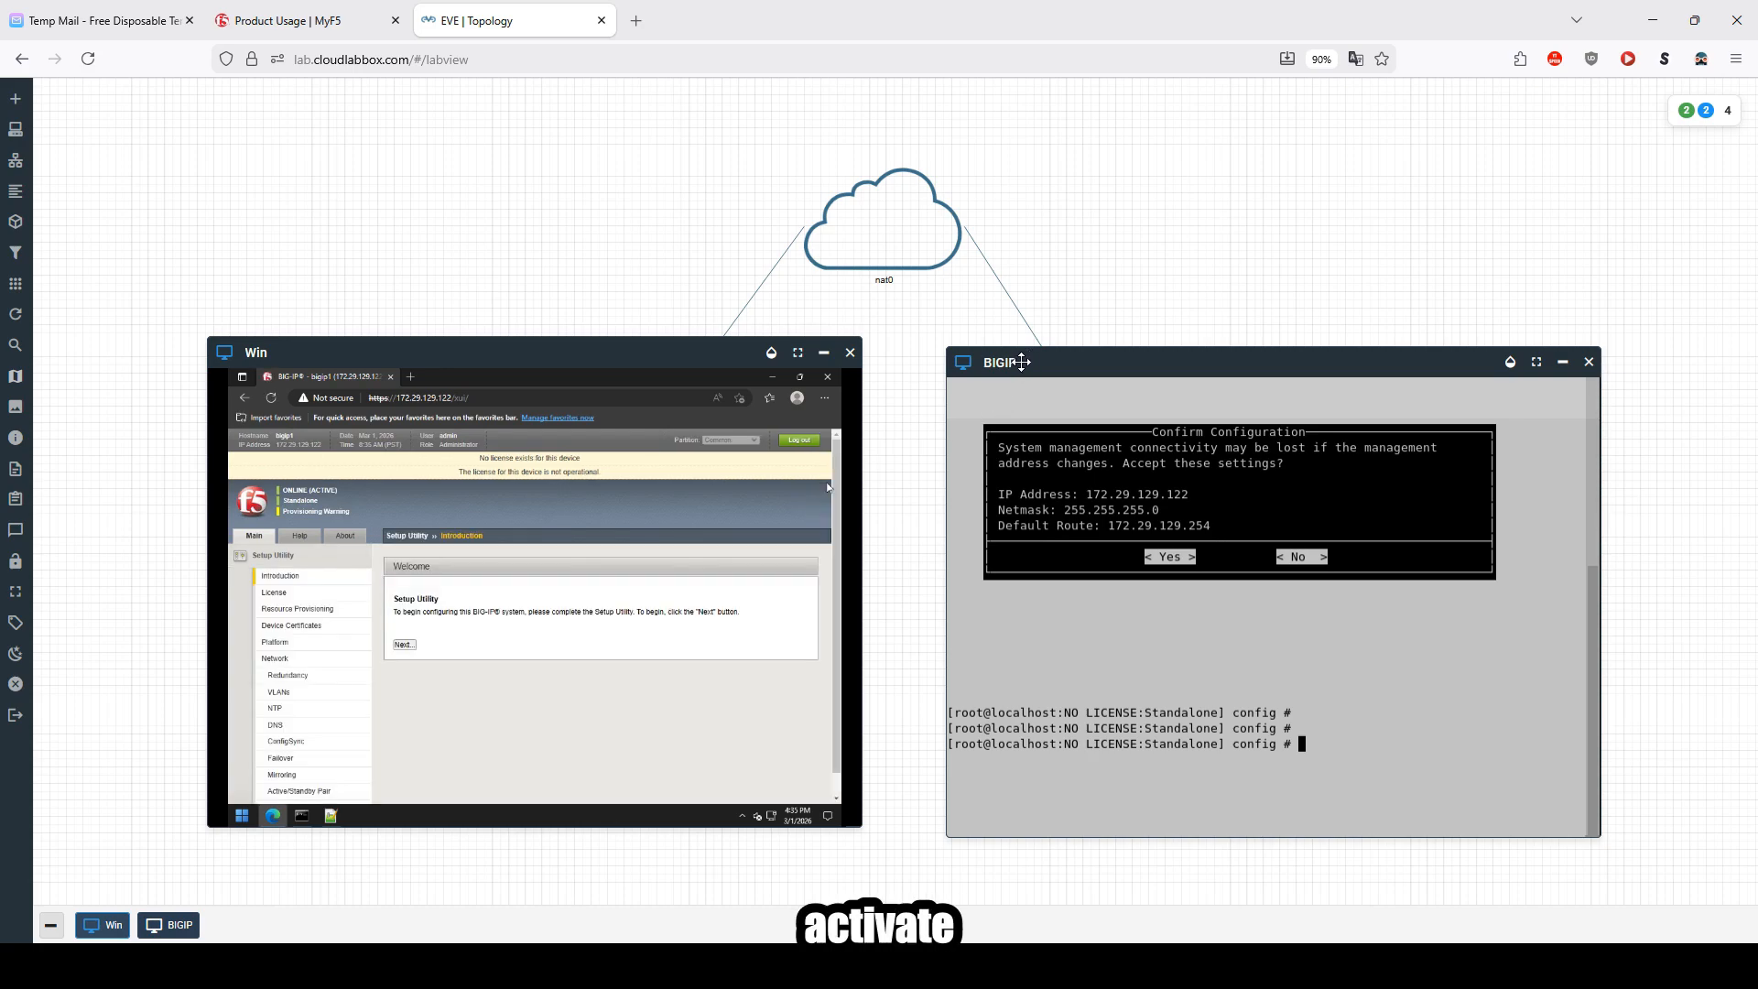
# Step: Open the License page of the Setup Utility and copy the registration key from Notepad++
pyautogui.moveTo(593, 353)
pyautogui.mouseDown()
pyautogui.moveTo(541, 465)
pyautogui.moveTo(550, 410)
pyautogui.moveTo(585, 363)
pyautogui.mouseUp()
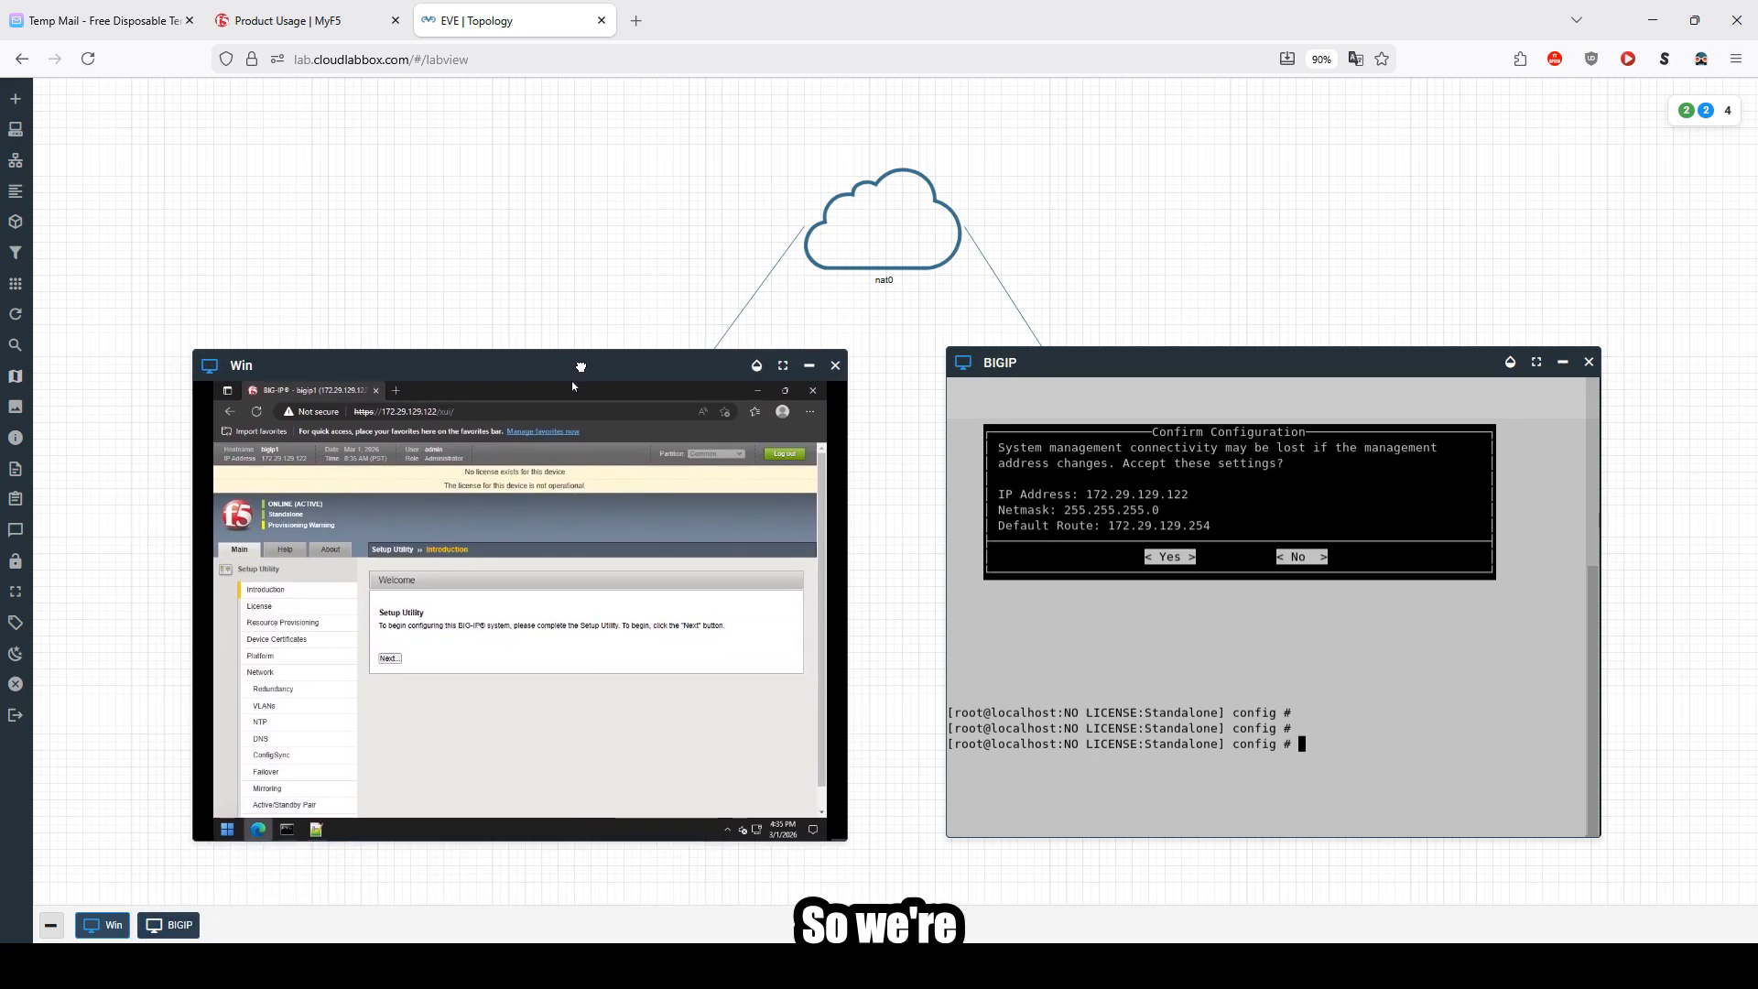
pyautogui.click(272, 607)
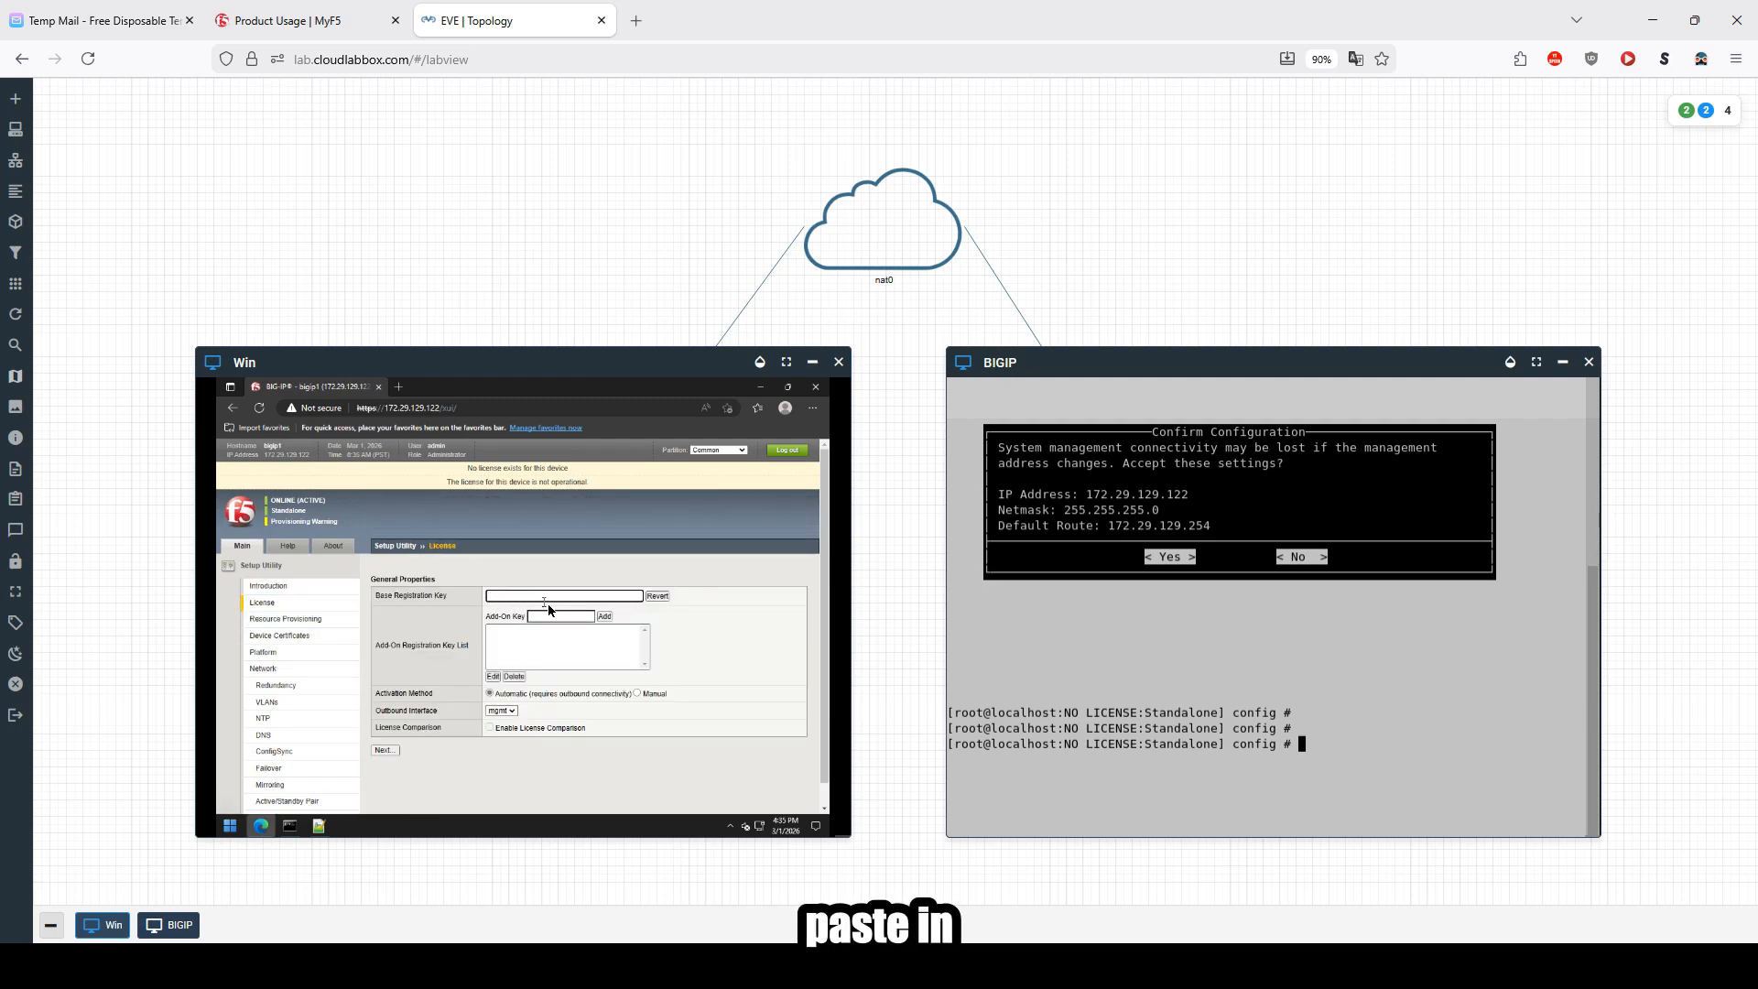
pyautogui.click(319, 826)
pyautogui.moveTo(411, 474); pyautogui.dragTo(265, 475)
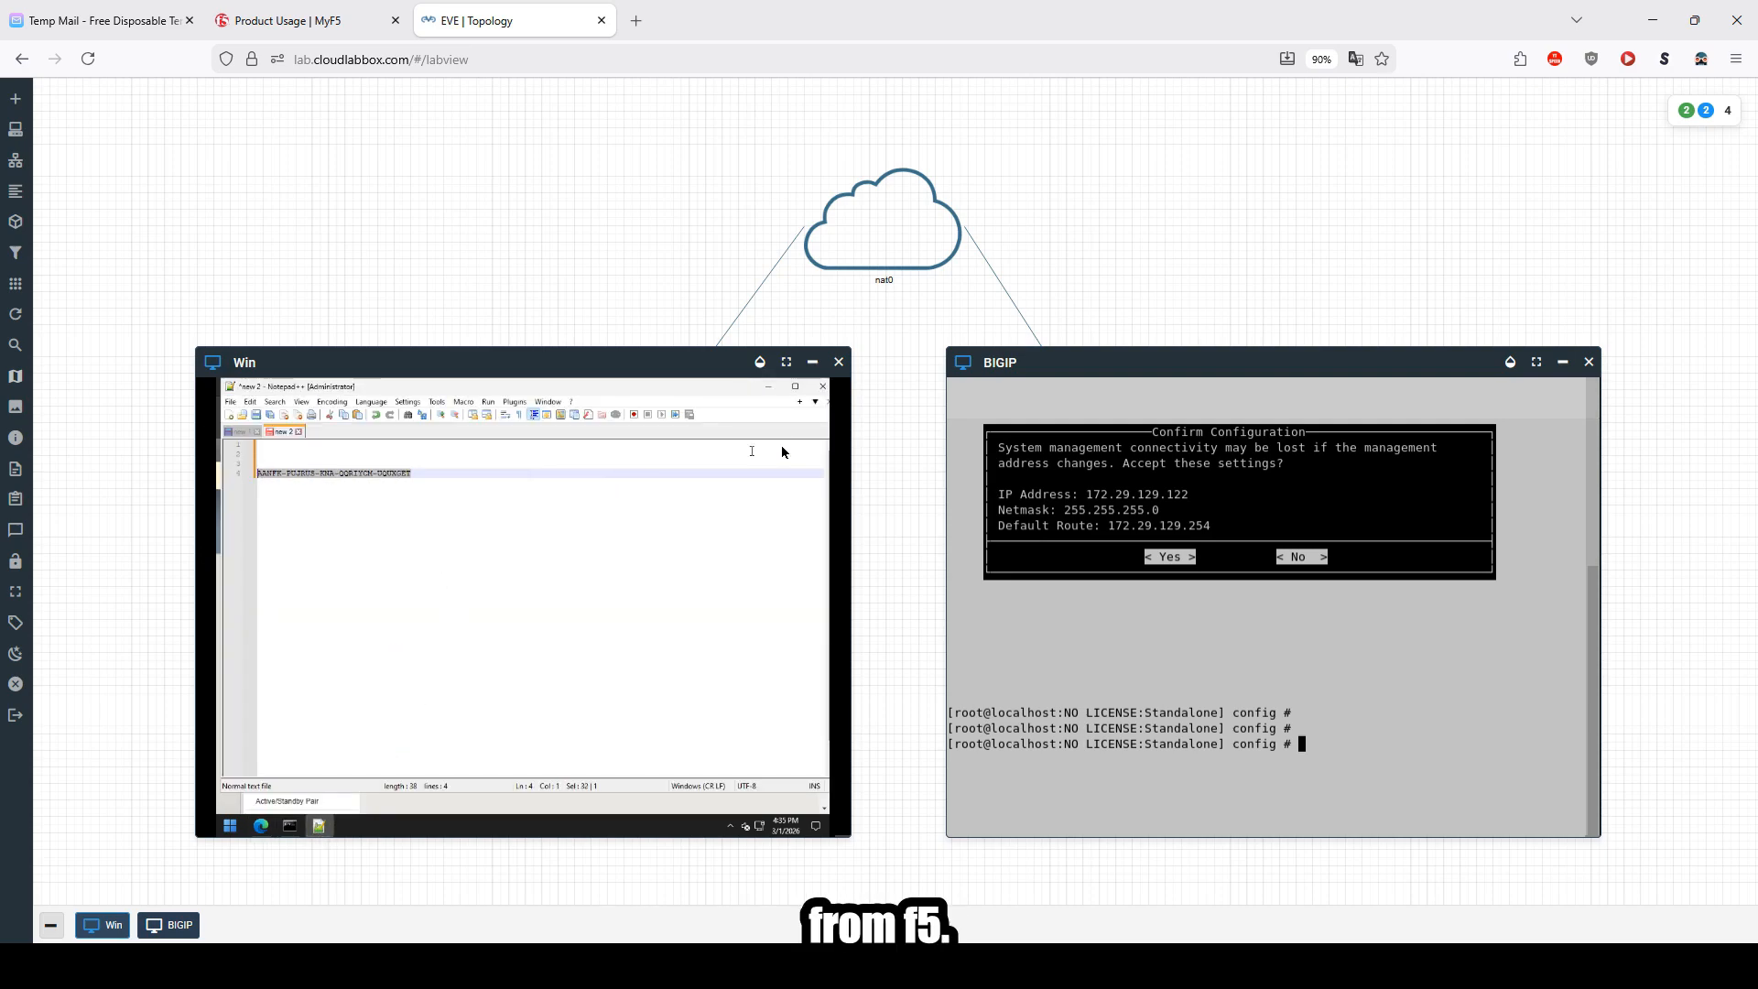
pyautogui.click(768, 391)
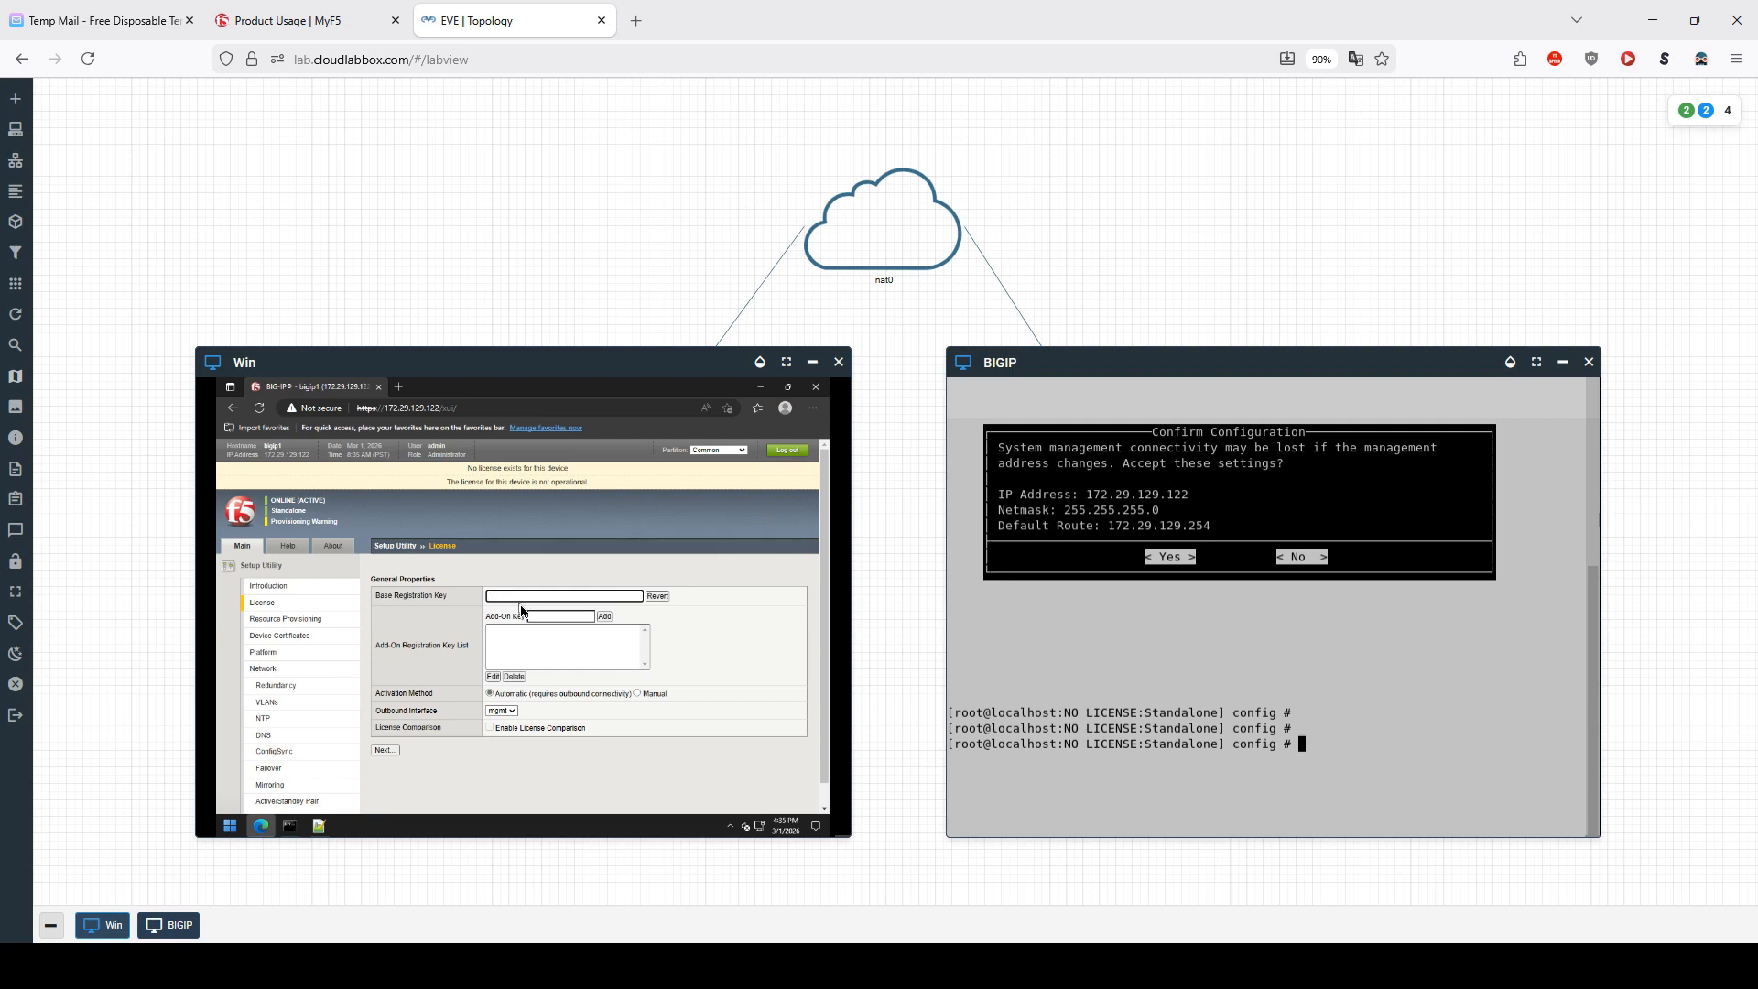
pyautogui.click(319, 825)
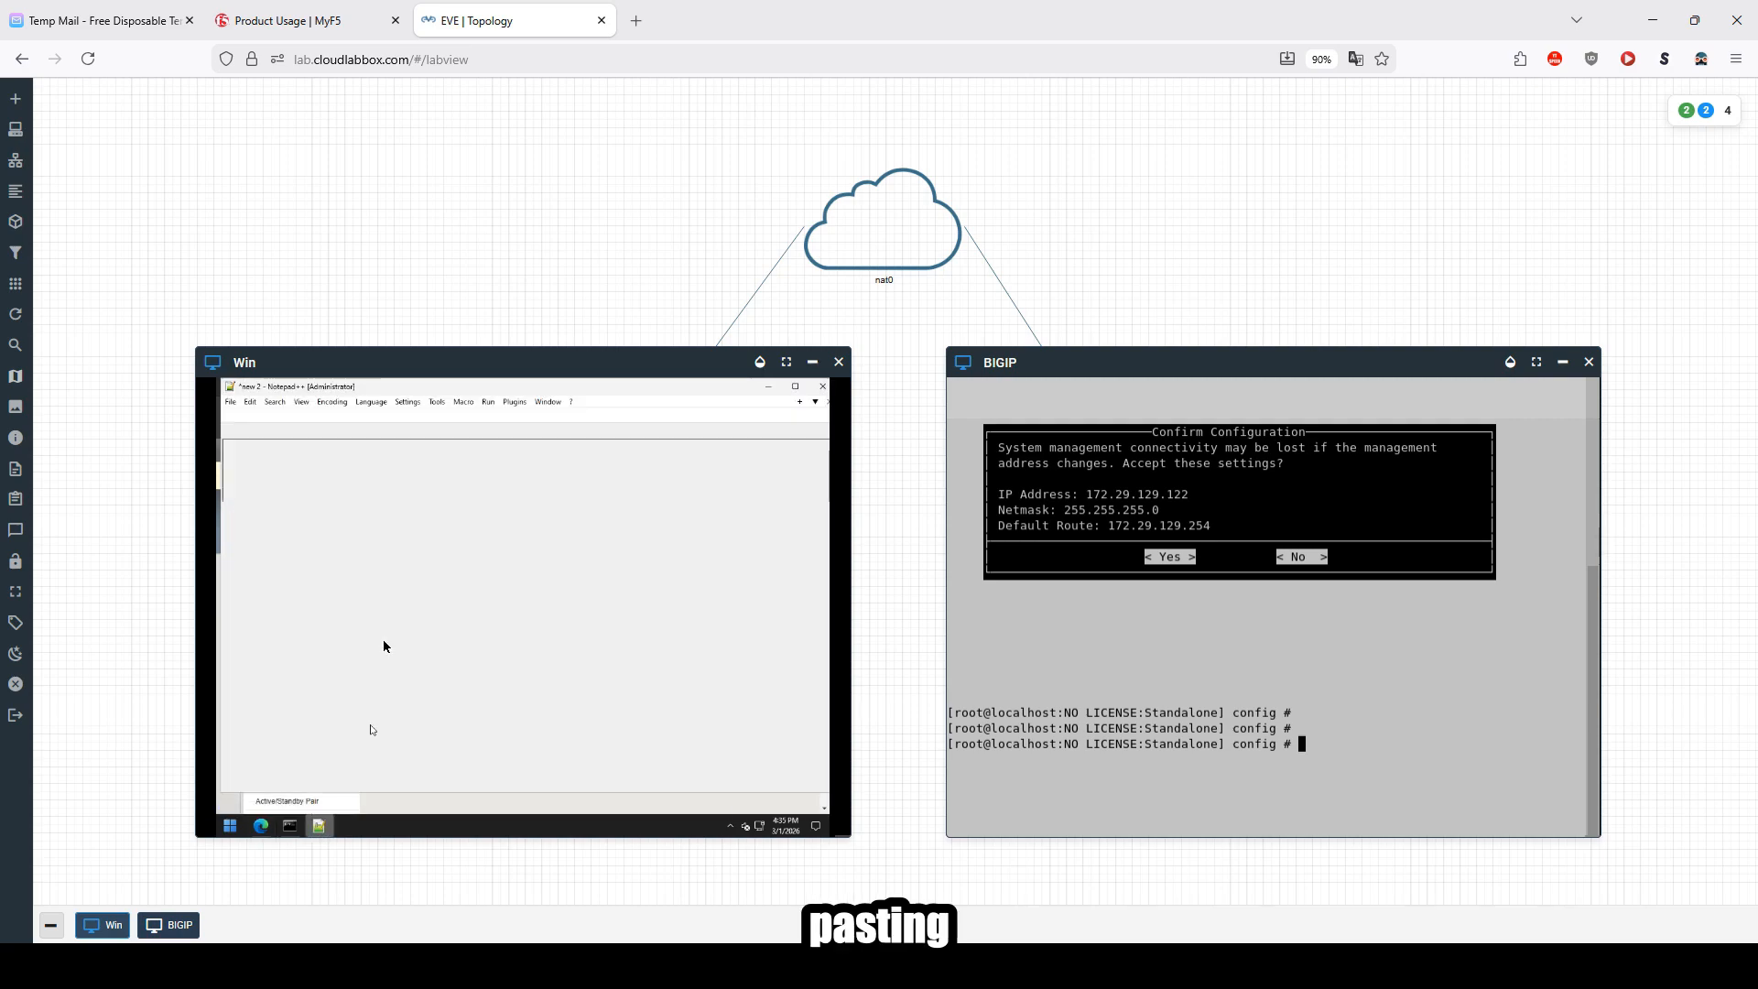
pyautogui.rightClick(346, 477)
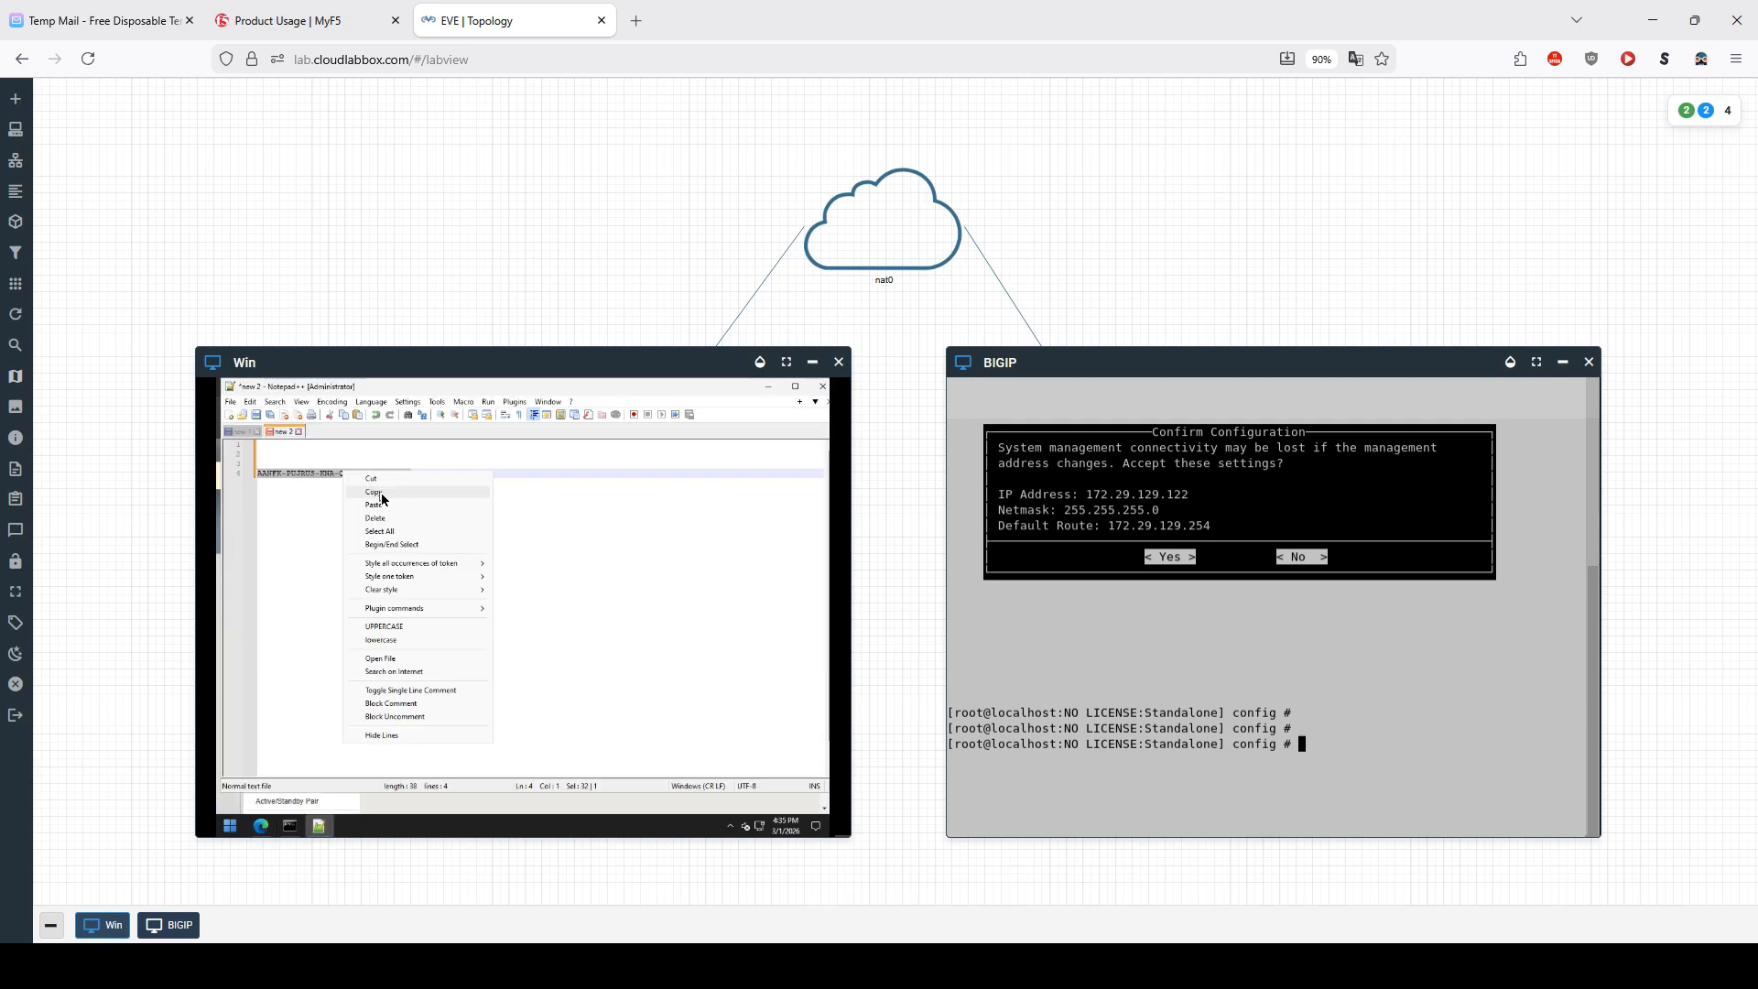
pyautogui.click(362, 492)
pyautogui.click(772, 388)
# Step: Paste the copied key into the Base Registration Key field
pyautogui.click(499, 596)
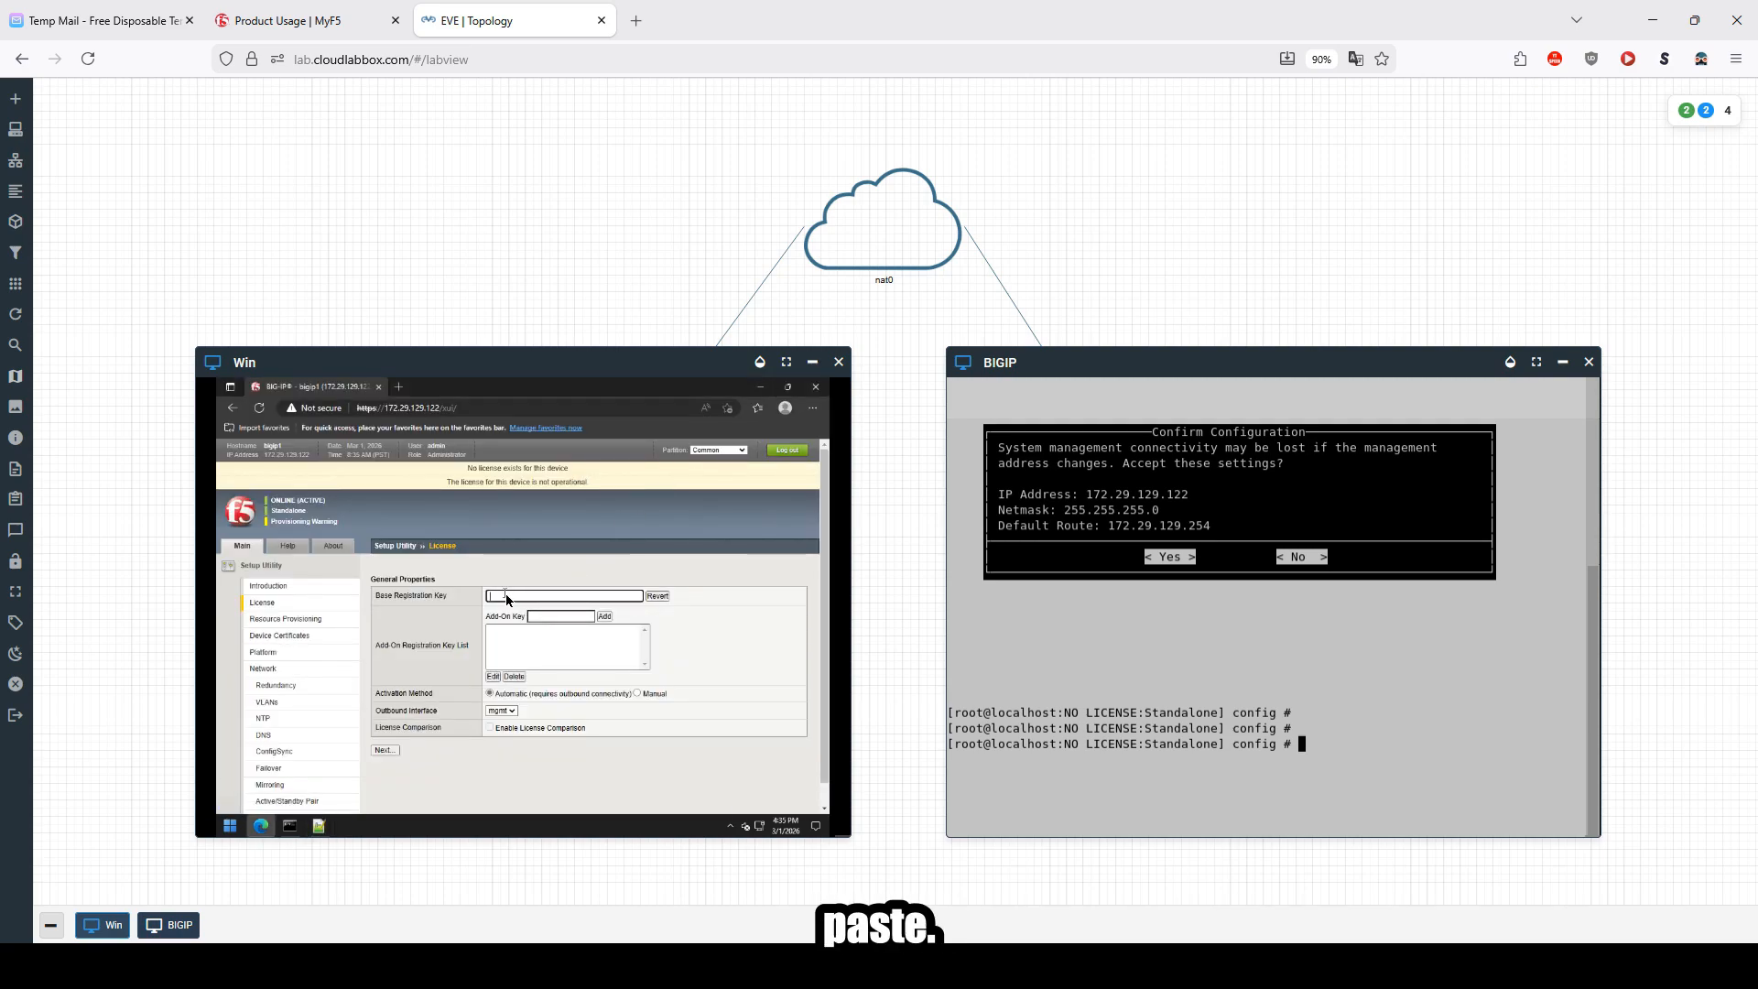
pyautogui.rightClick(506, 596)
pyautogui.click(540, 634)
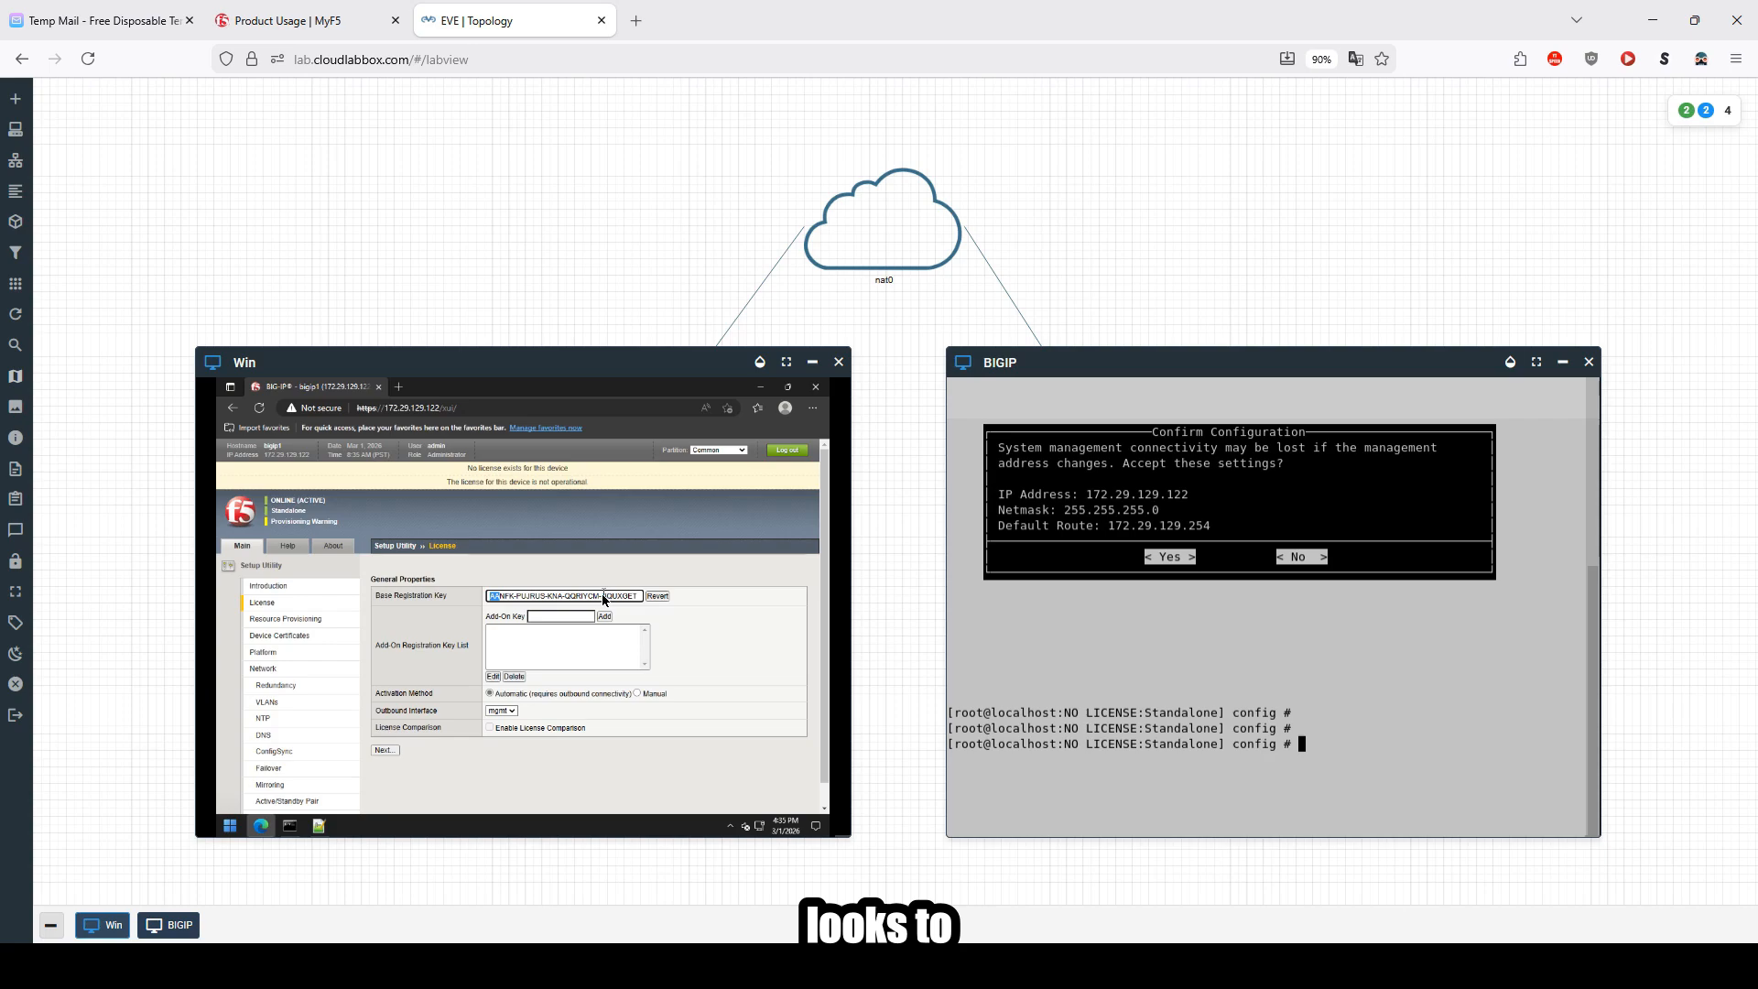
pyautogui.click(517, 598)
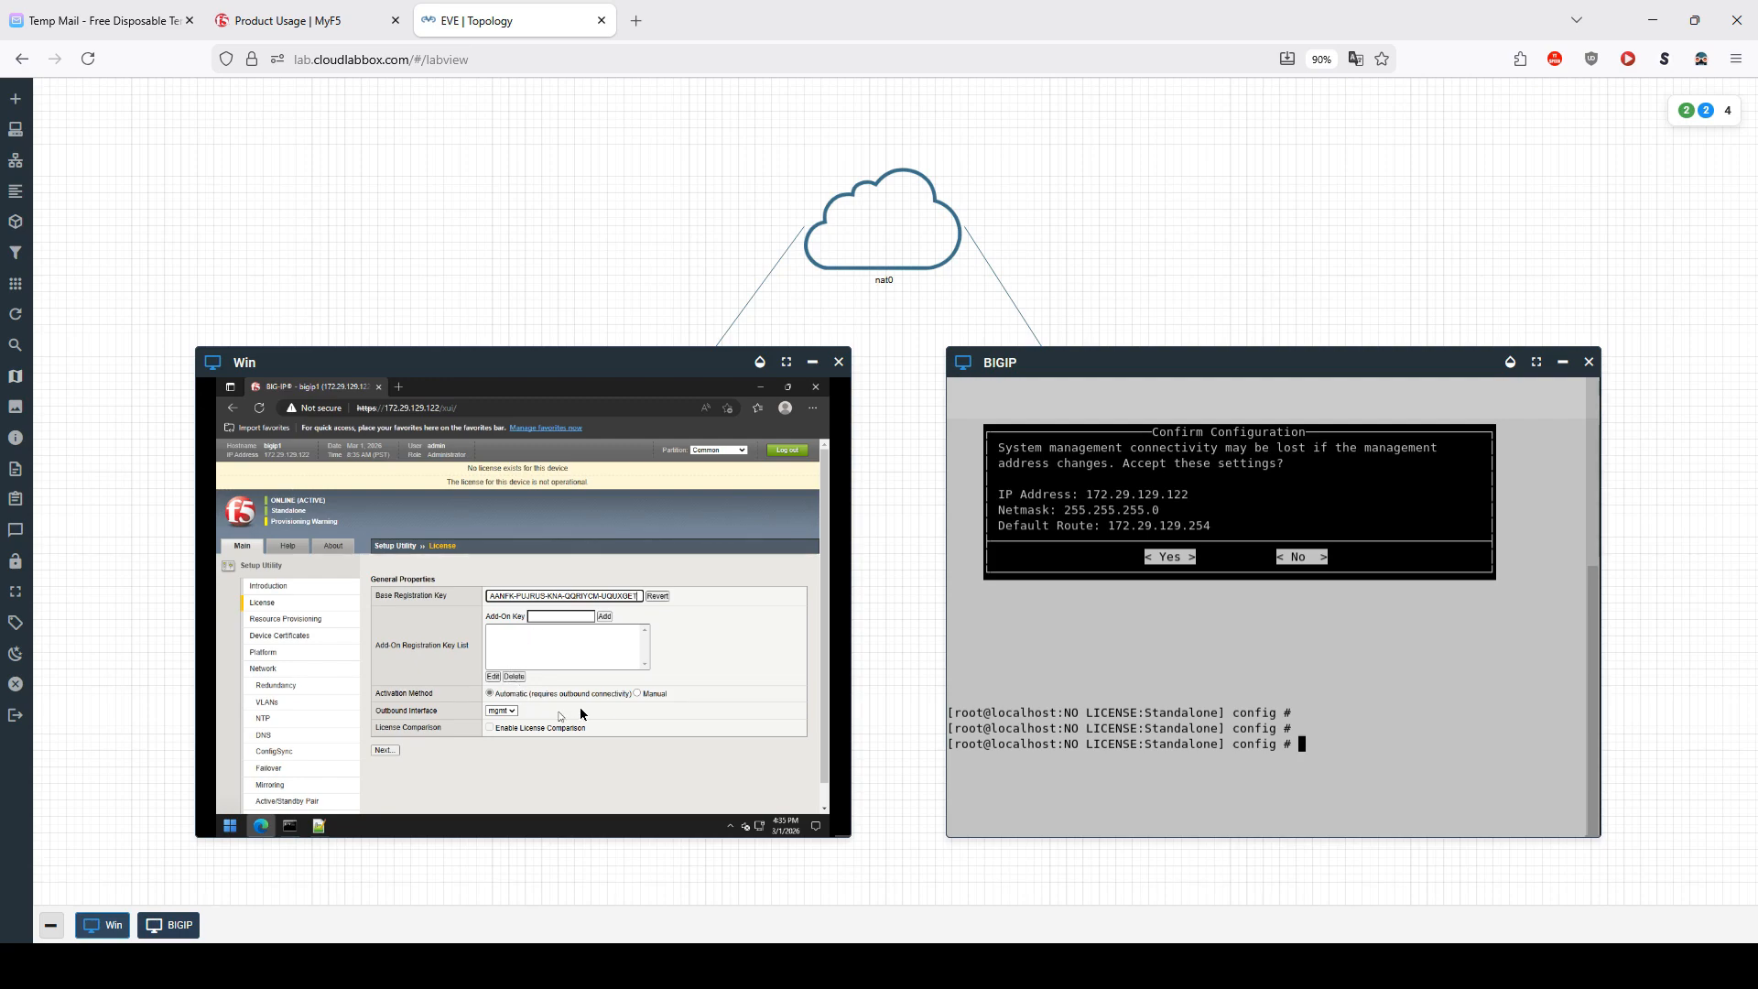
# Step: Keep the Automatic activation method and set the outbound interface to mgmt
pyautogui.click(637, 694)
pyautogui.click(491, 694)
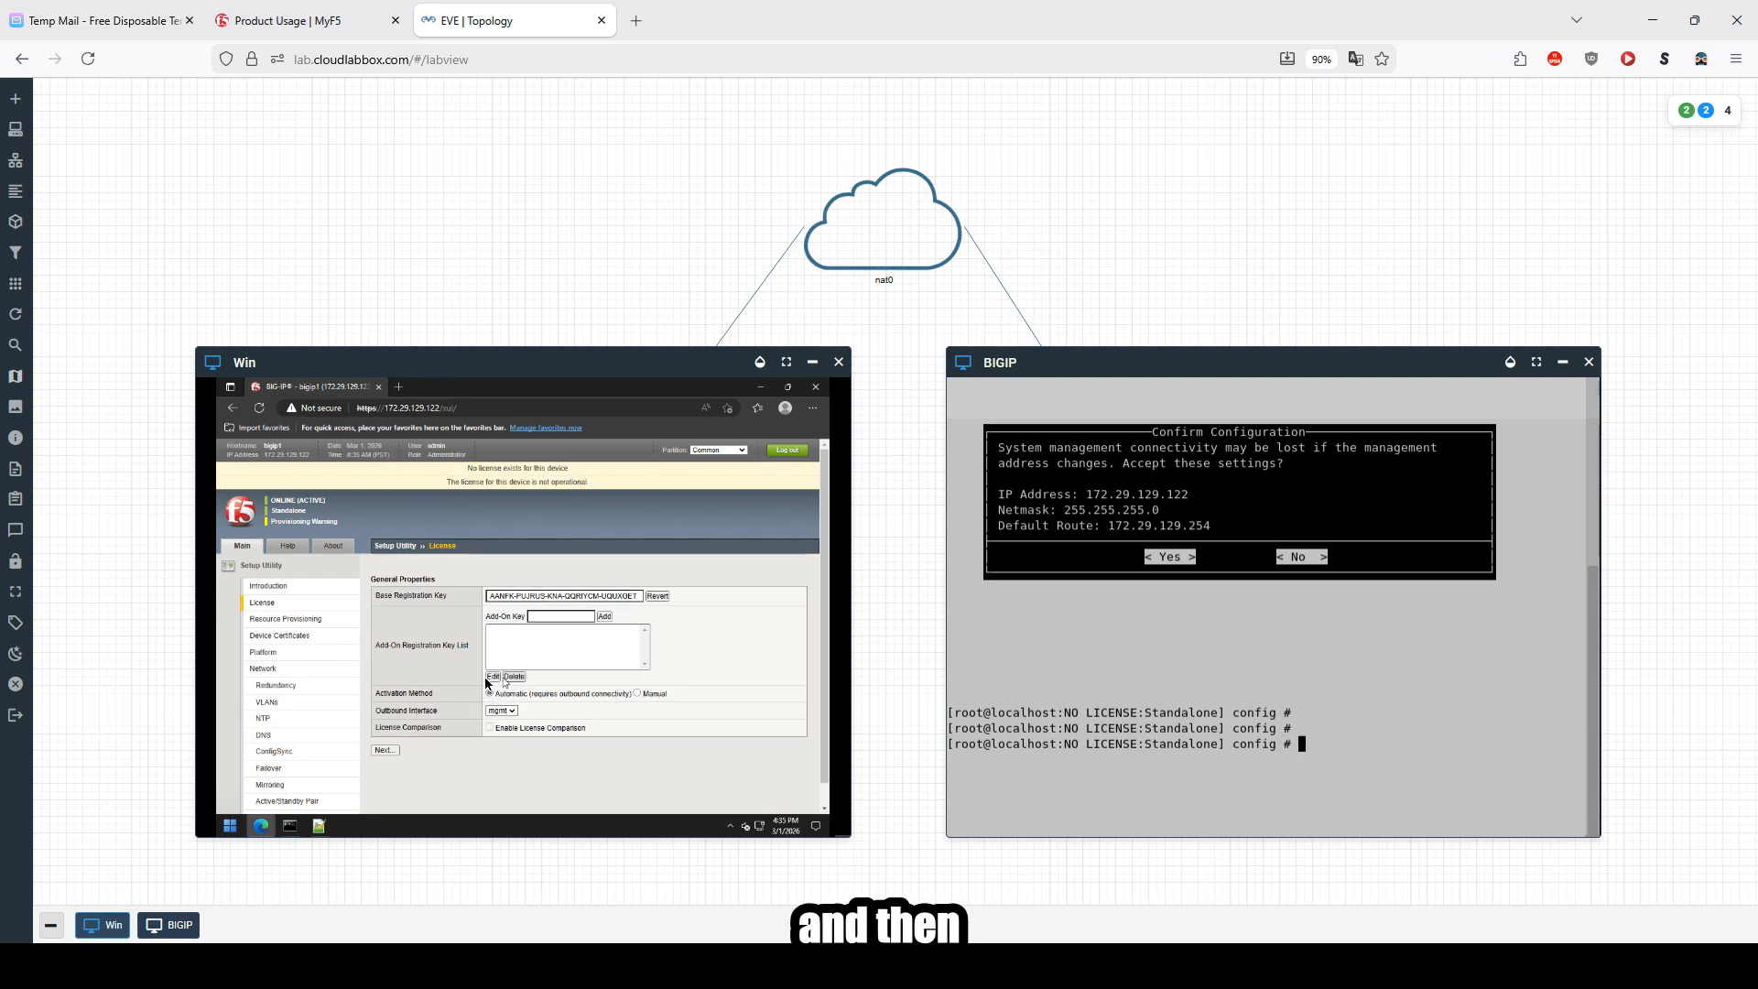
pyautogui.click(508, 714)
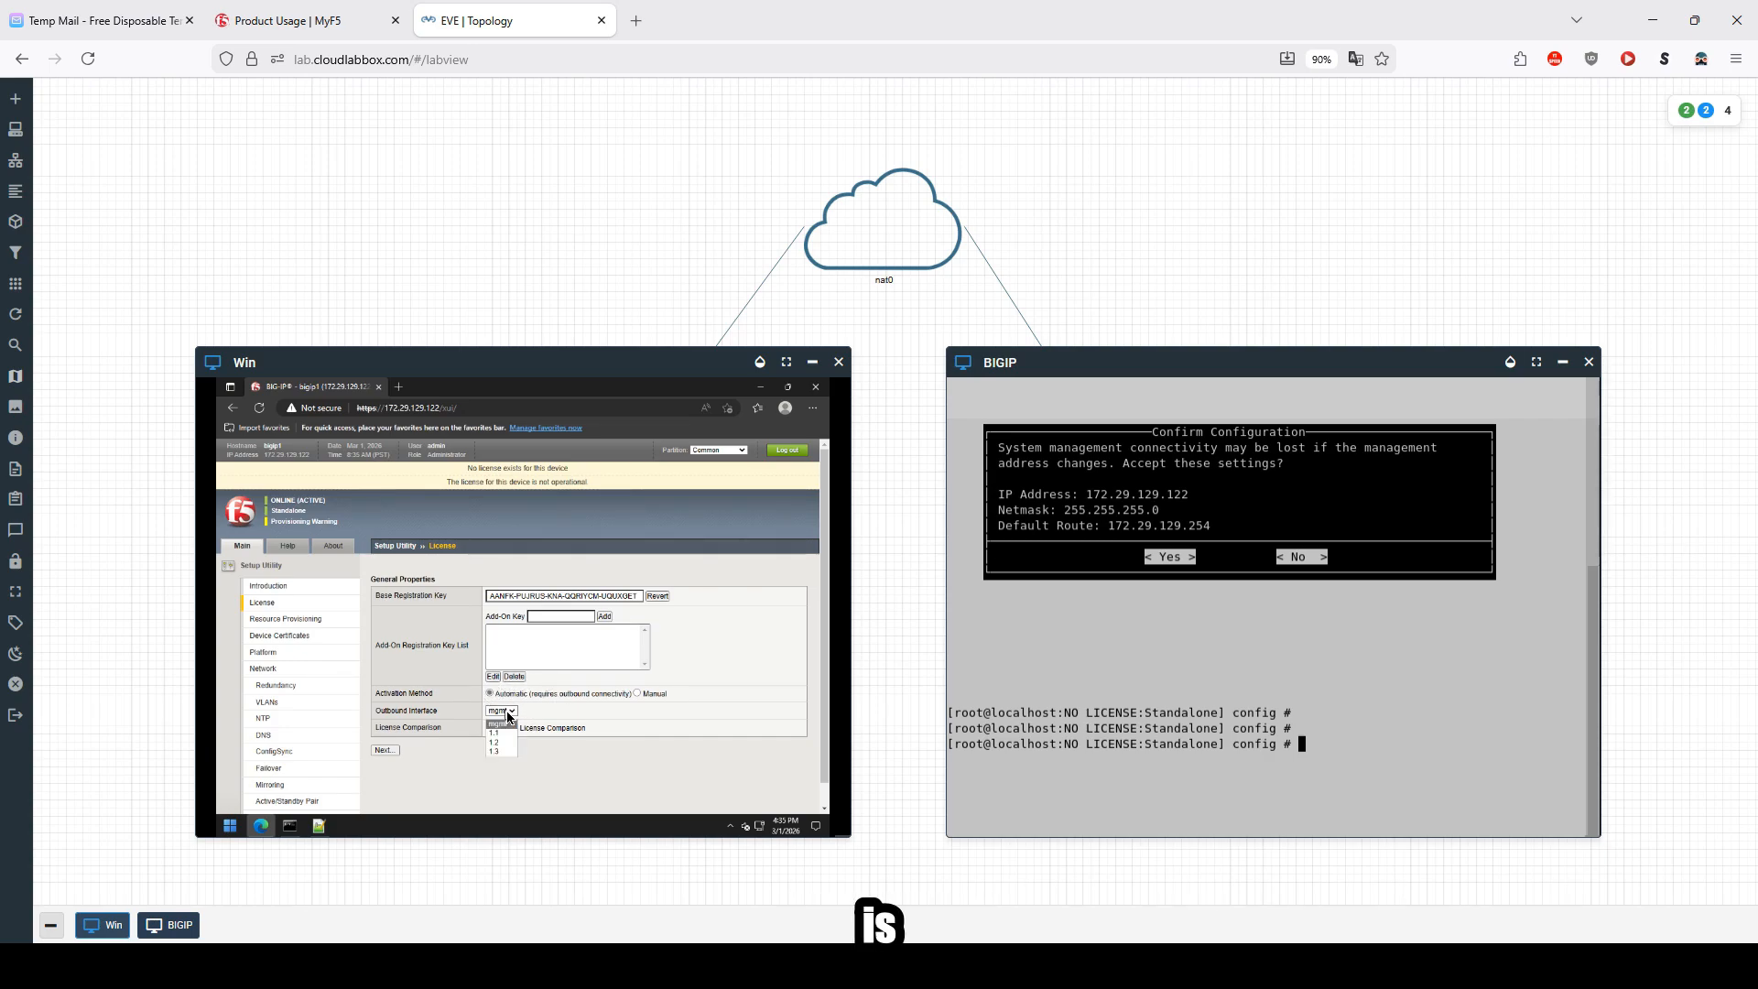
pyautogui.click(503, 730)
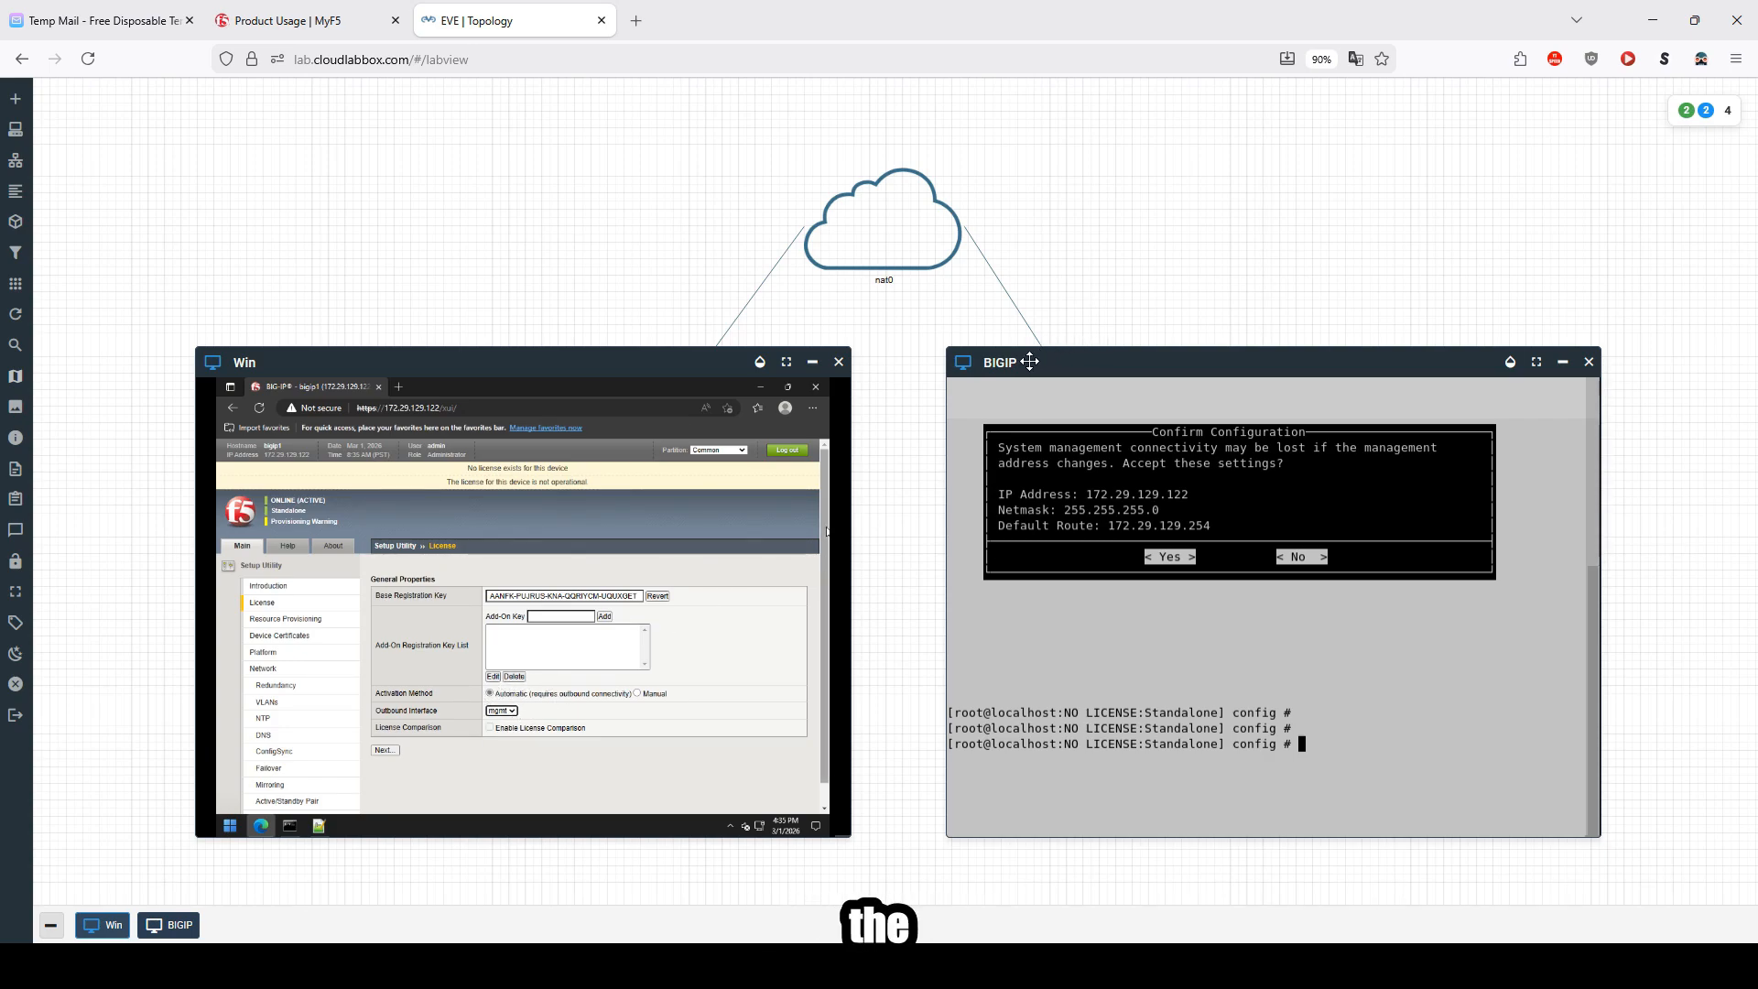
# Step: Try to continue past the License page with the entered registration key
pyautogui.moveTo(1033, 365); pyautogui.dragTo(340, 253)
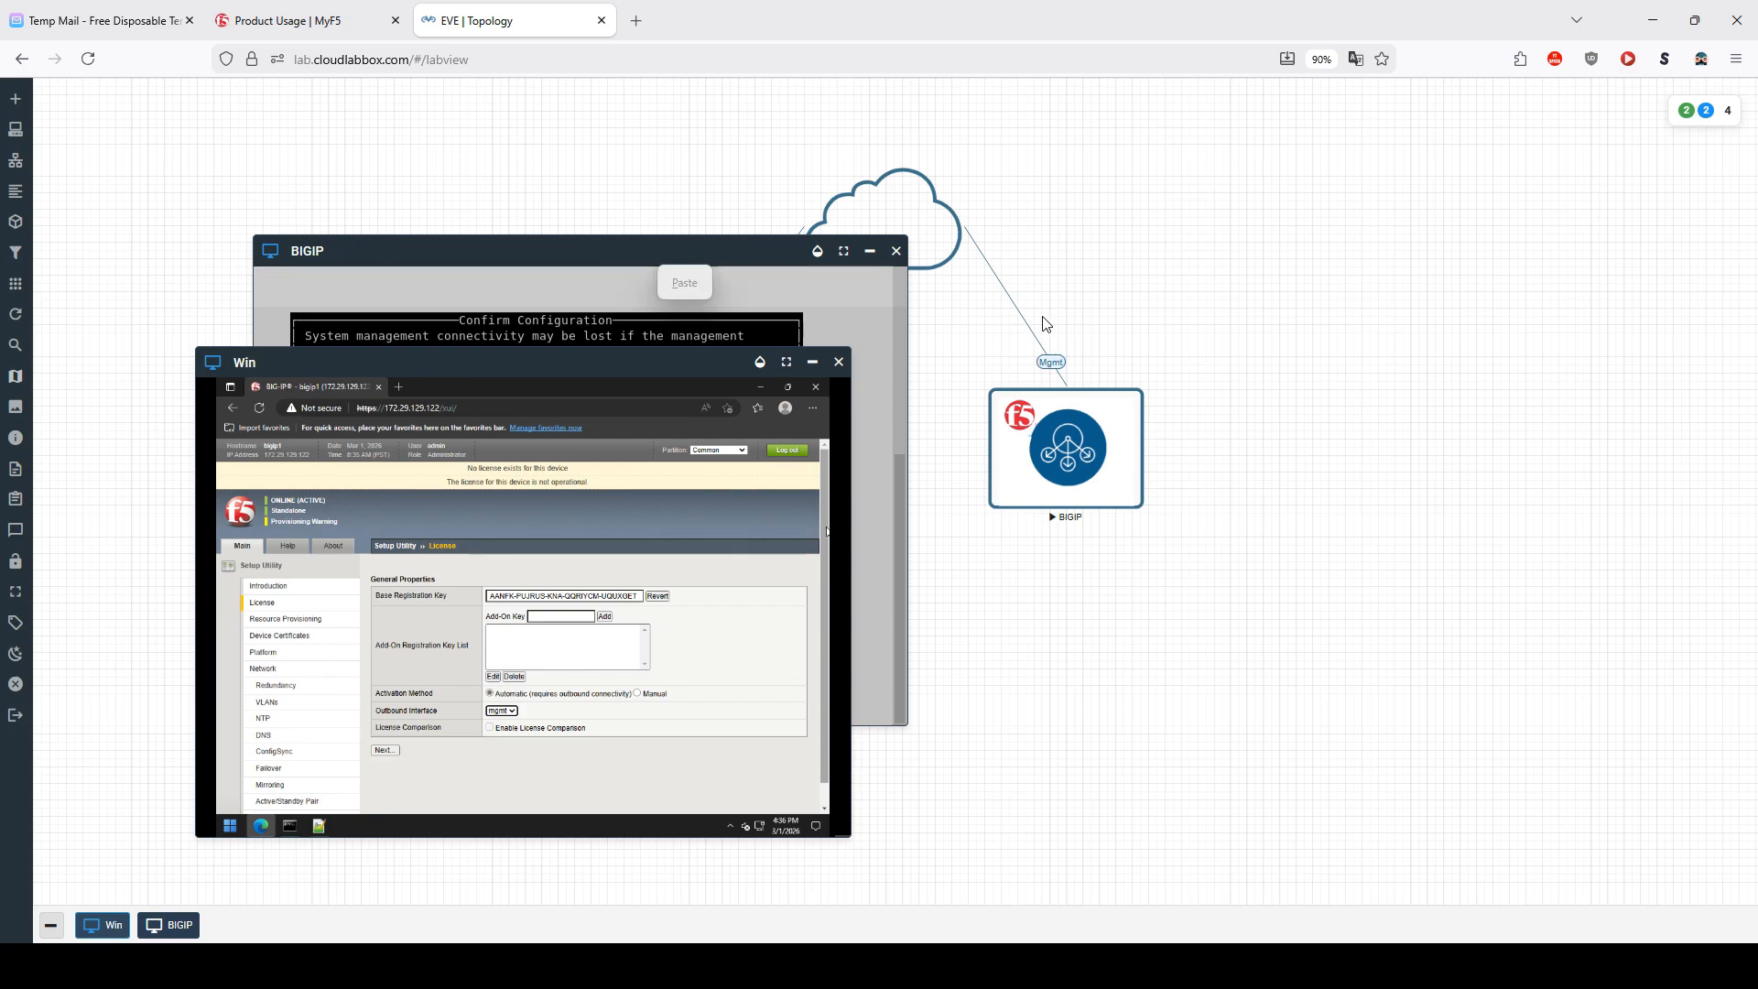
pyautogui.moveTo(654, 254); pyautogui.dragTo(1328, 400)
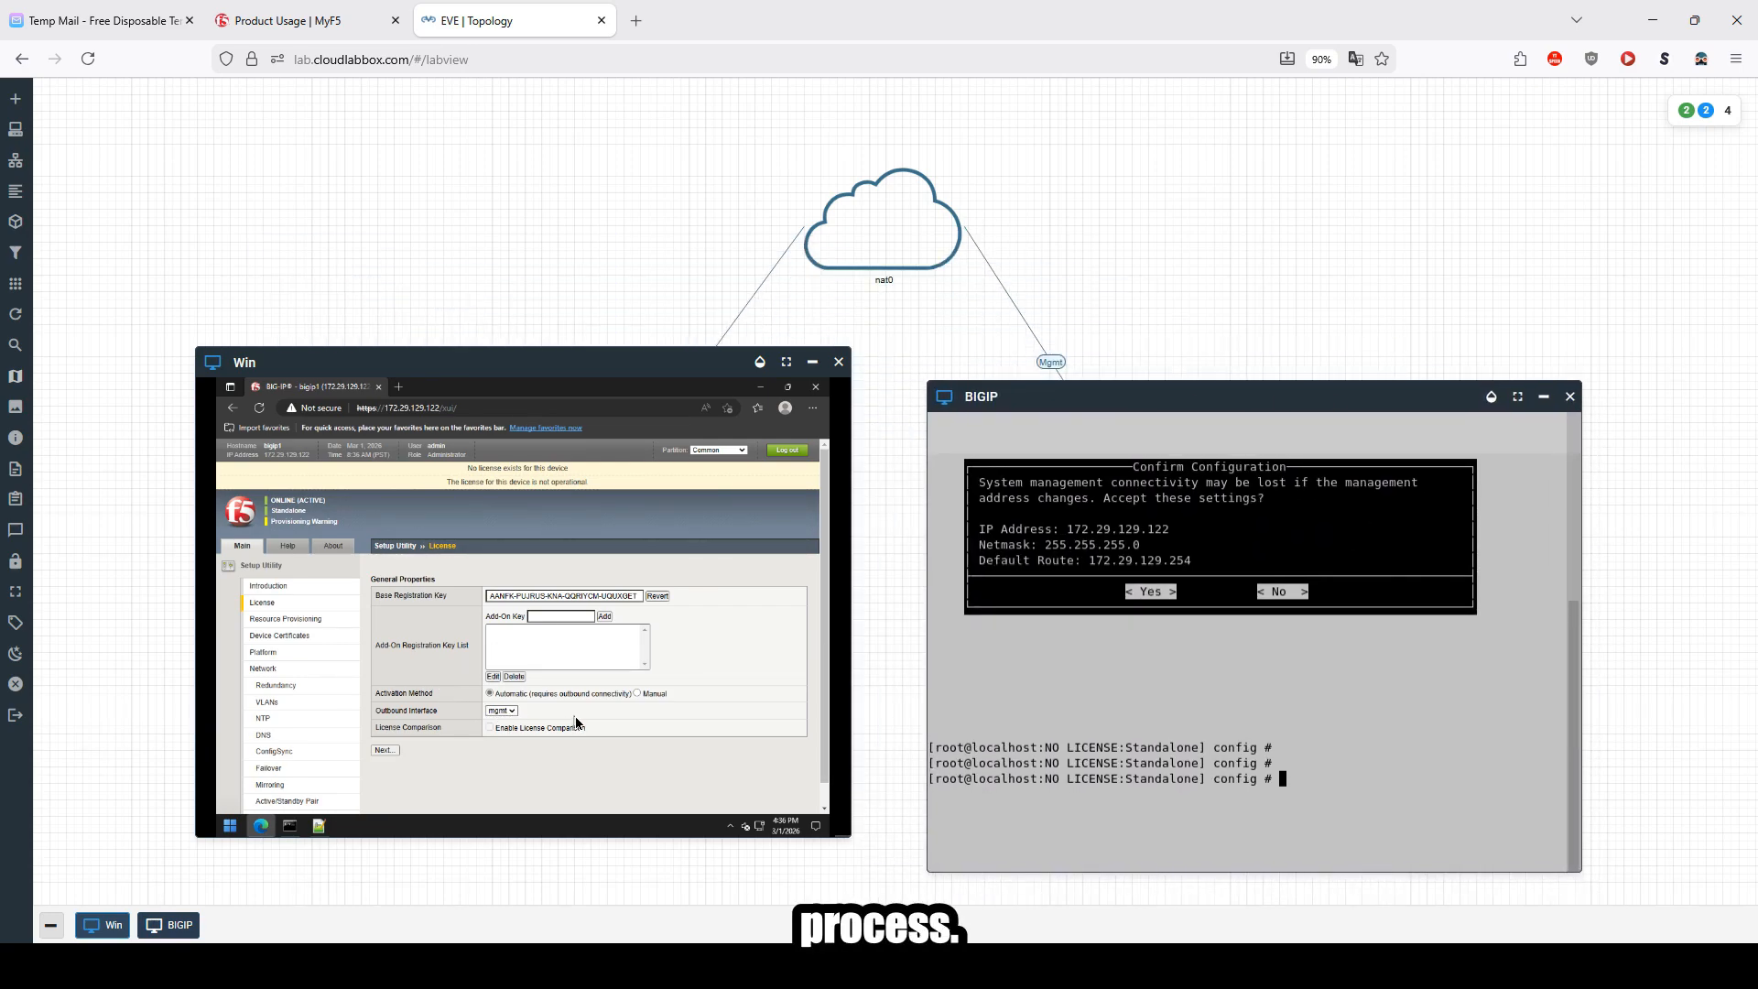
pyautogui.click(377, 749)
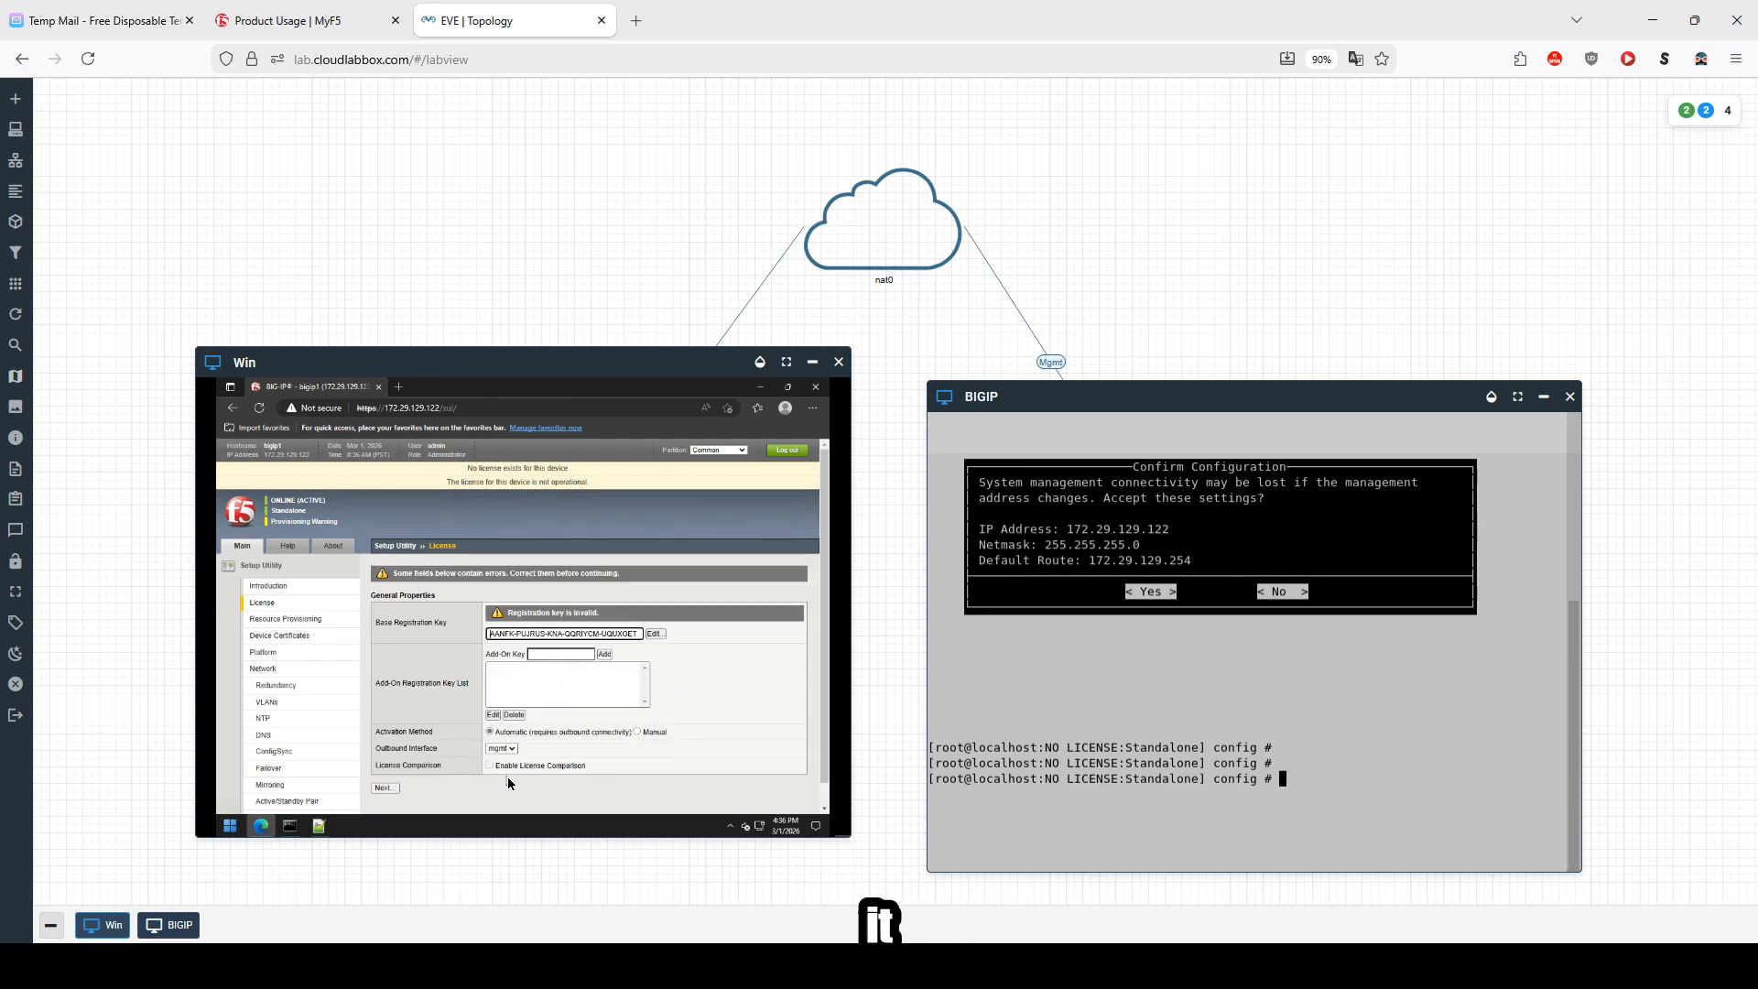
# Step: Copy the BIG-IP Virtual Edition (VE) registration key from the MyF5 product usage page and return to the lab
pyautogui.moveTo(513, 361); pyautogui.dragTo(521, 342)
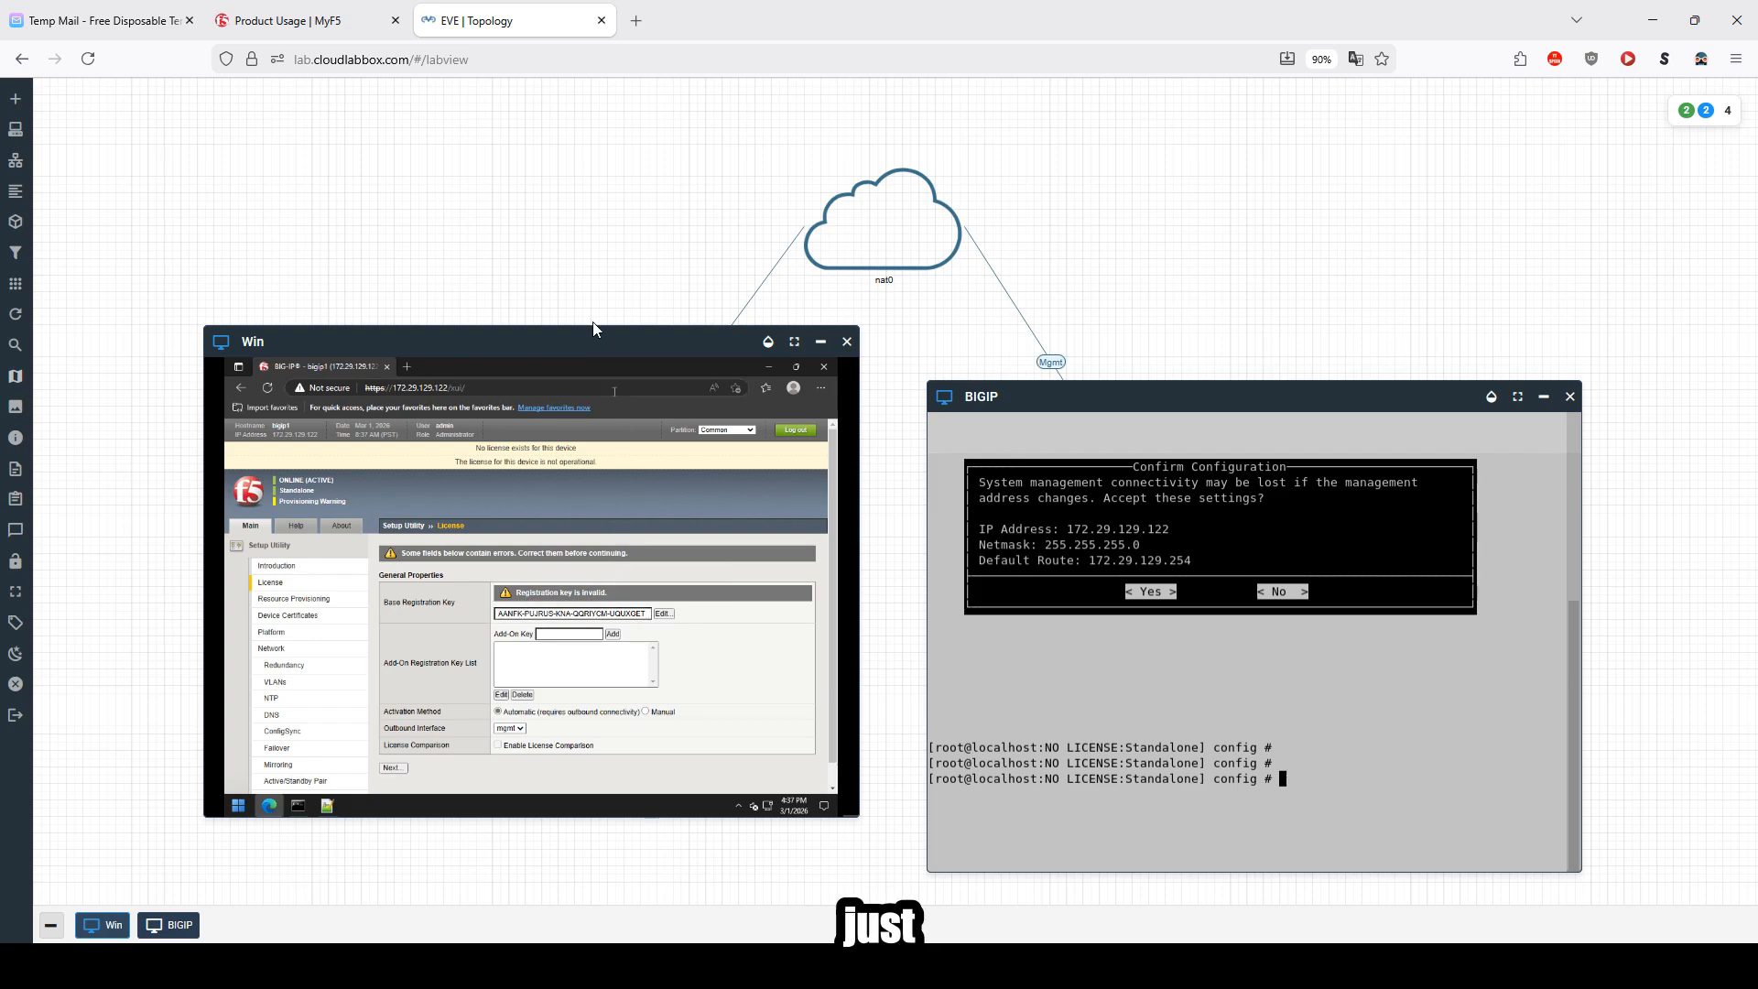
pyautogui.click(311, 20)
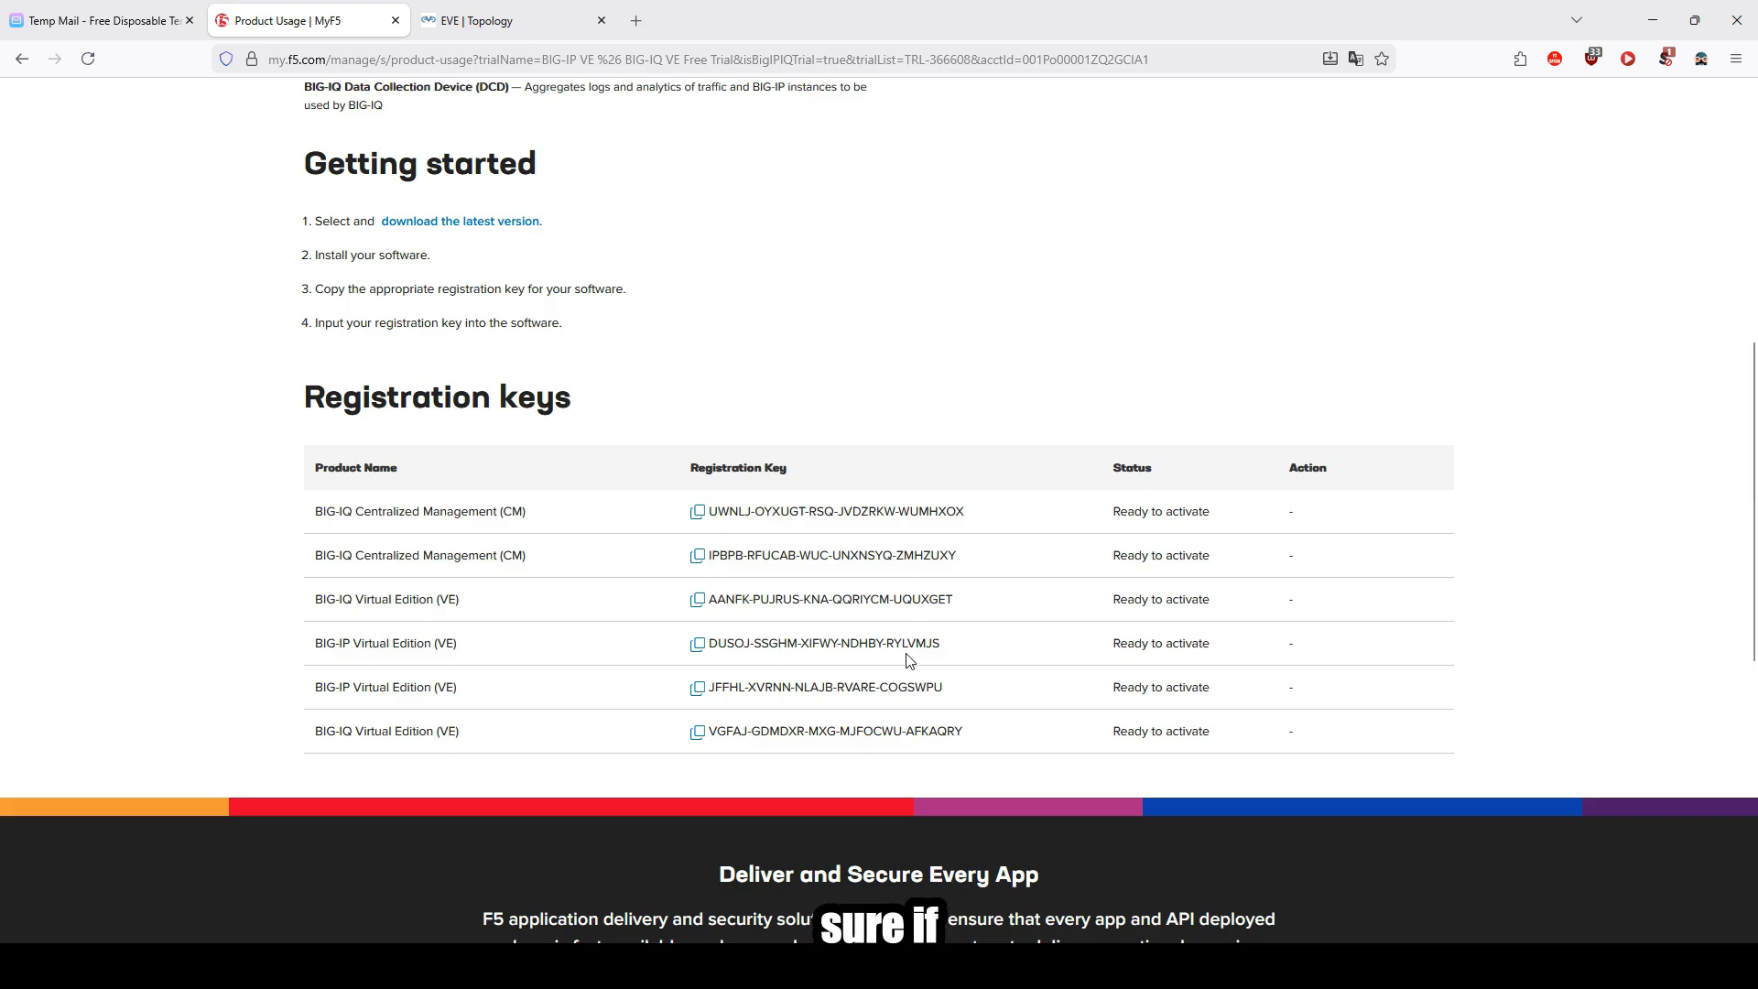
pyautogui.click(699, 648)
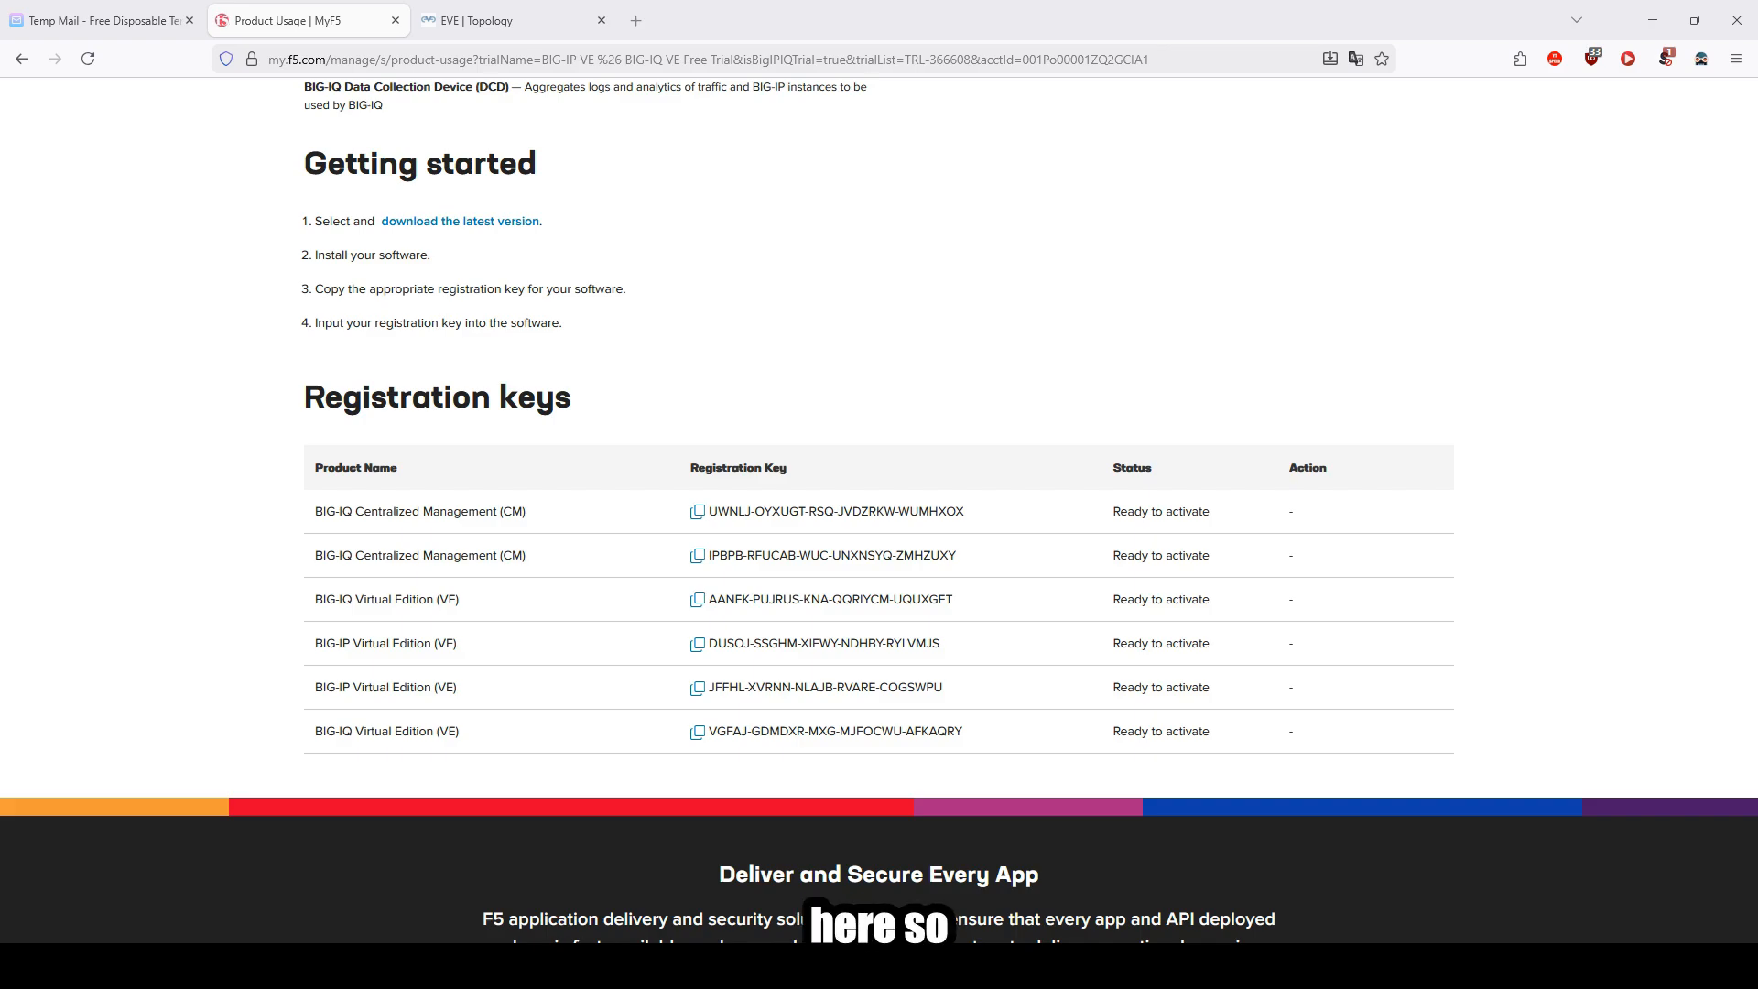
pyautogui.click(522, 20)
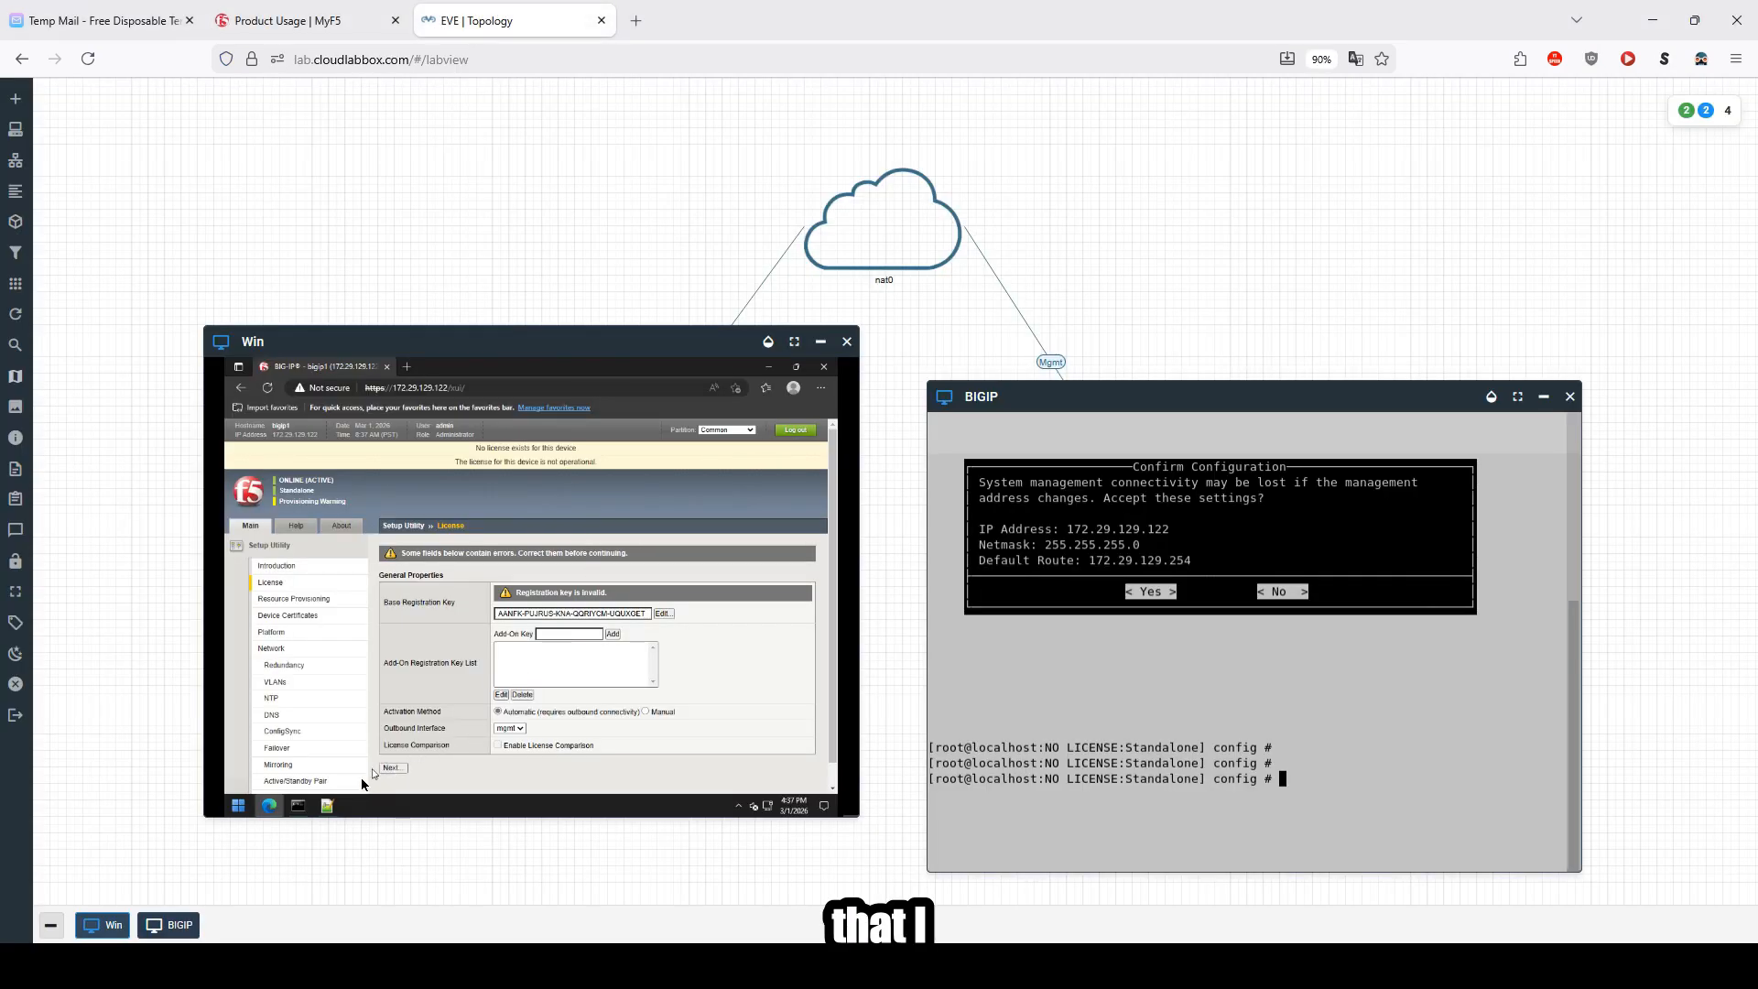
# Step: Paste the BIG-IP VE registration key on a new line below the first key in Notepad++
pyautogui.click(327, 805)
pyautogui.click(463, 508)
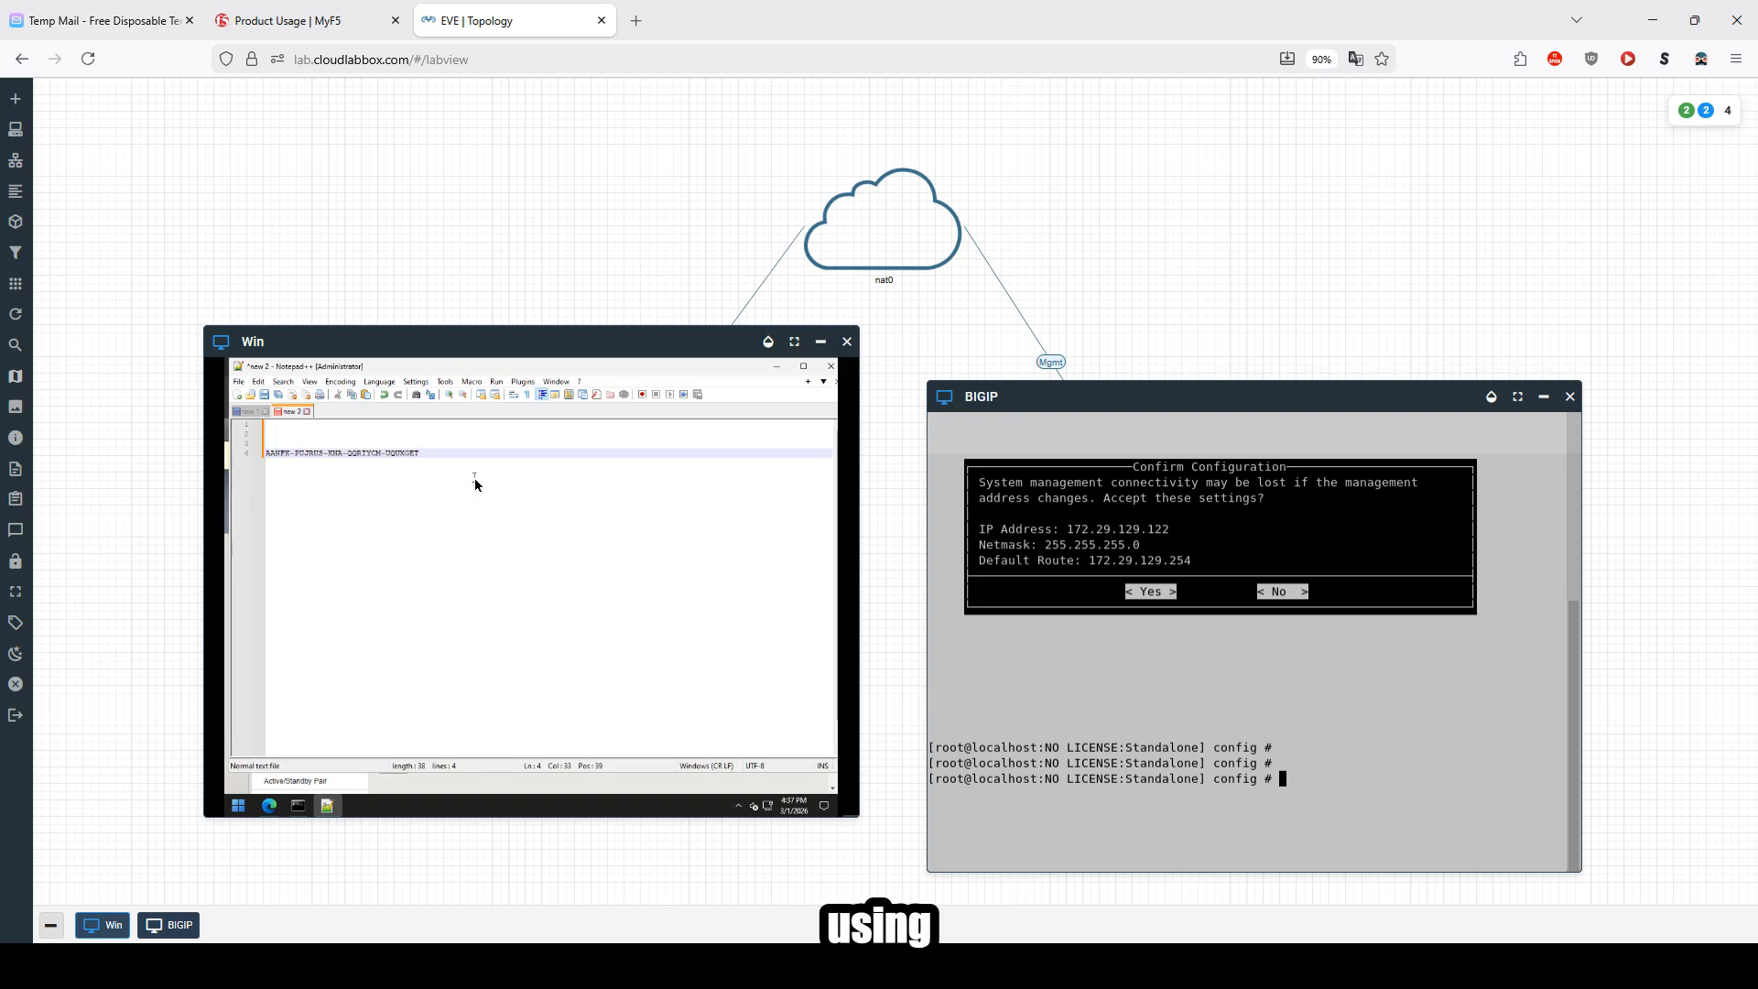
pyautogui.press('Return')
pyautogui.press('Return')
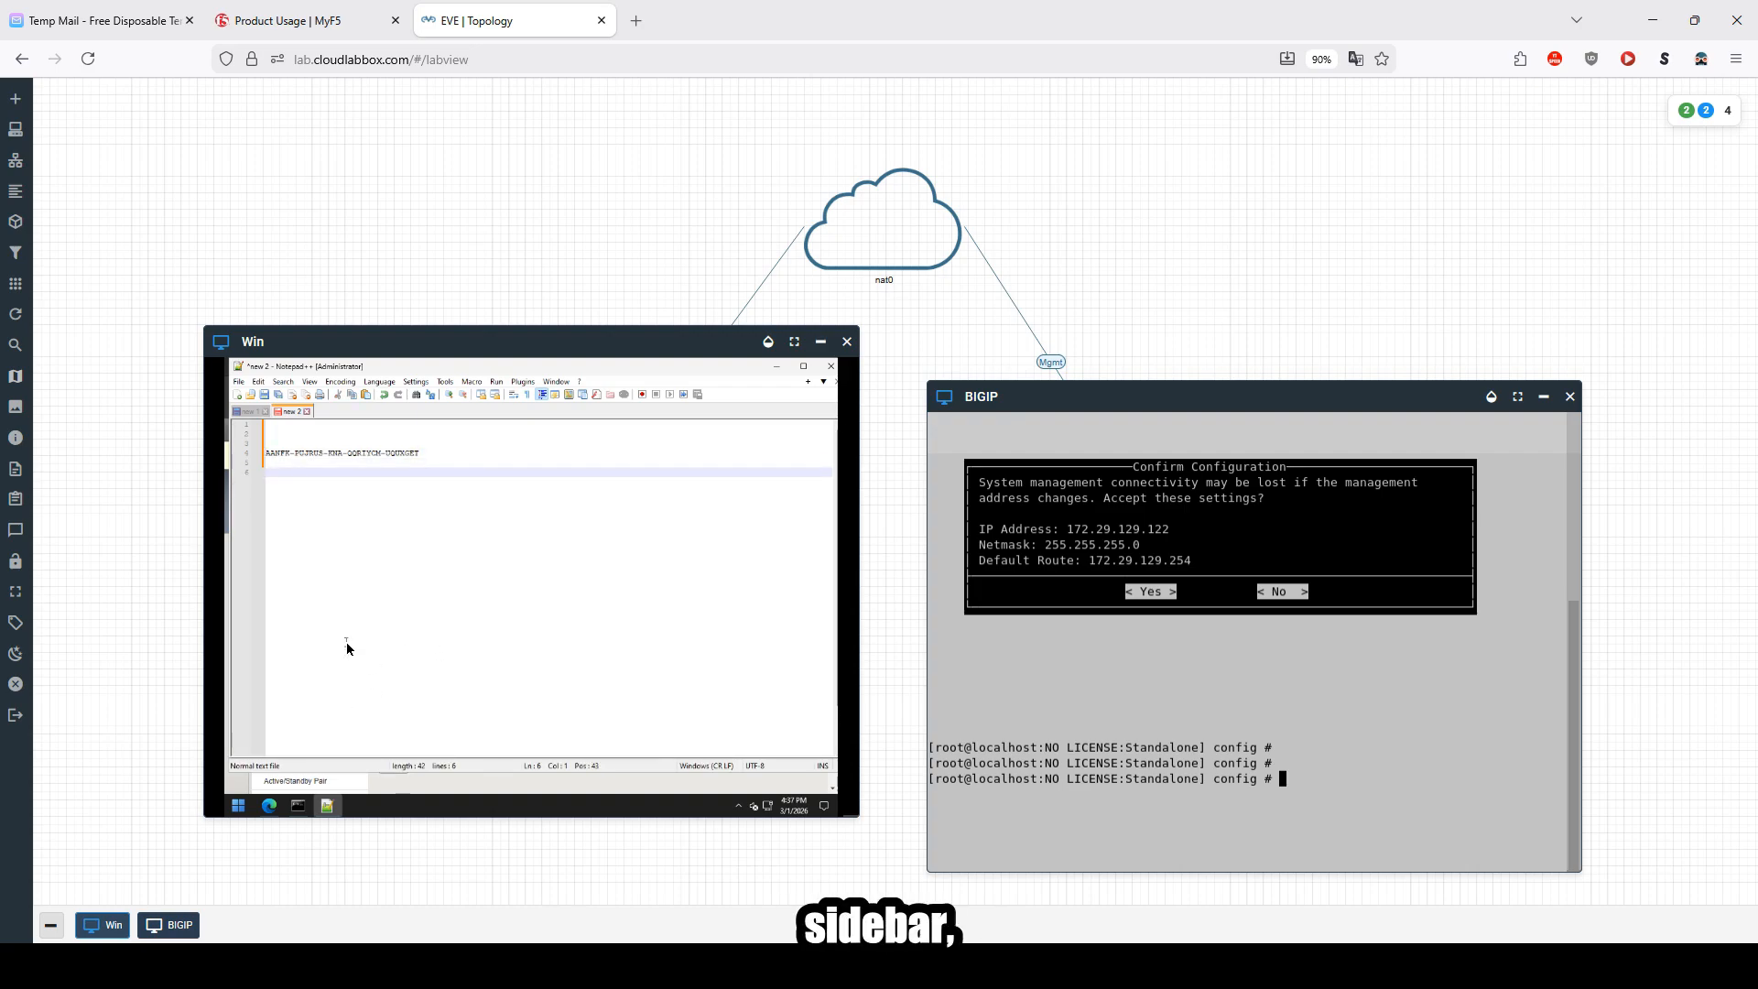
pyautogui.hotkey('ctrl', 'alt', 'shift')
pyautogui.click(227, 803)
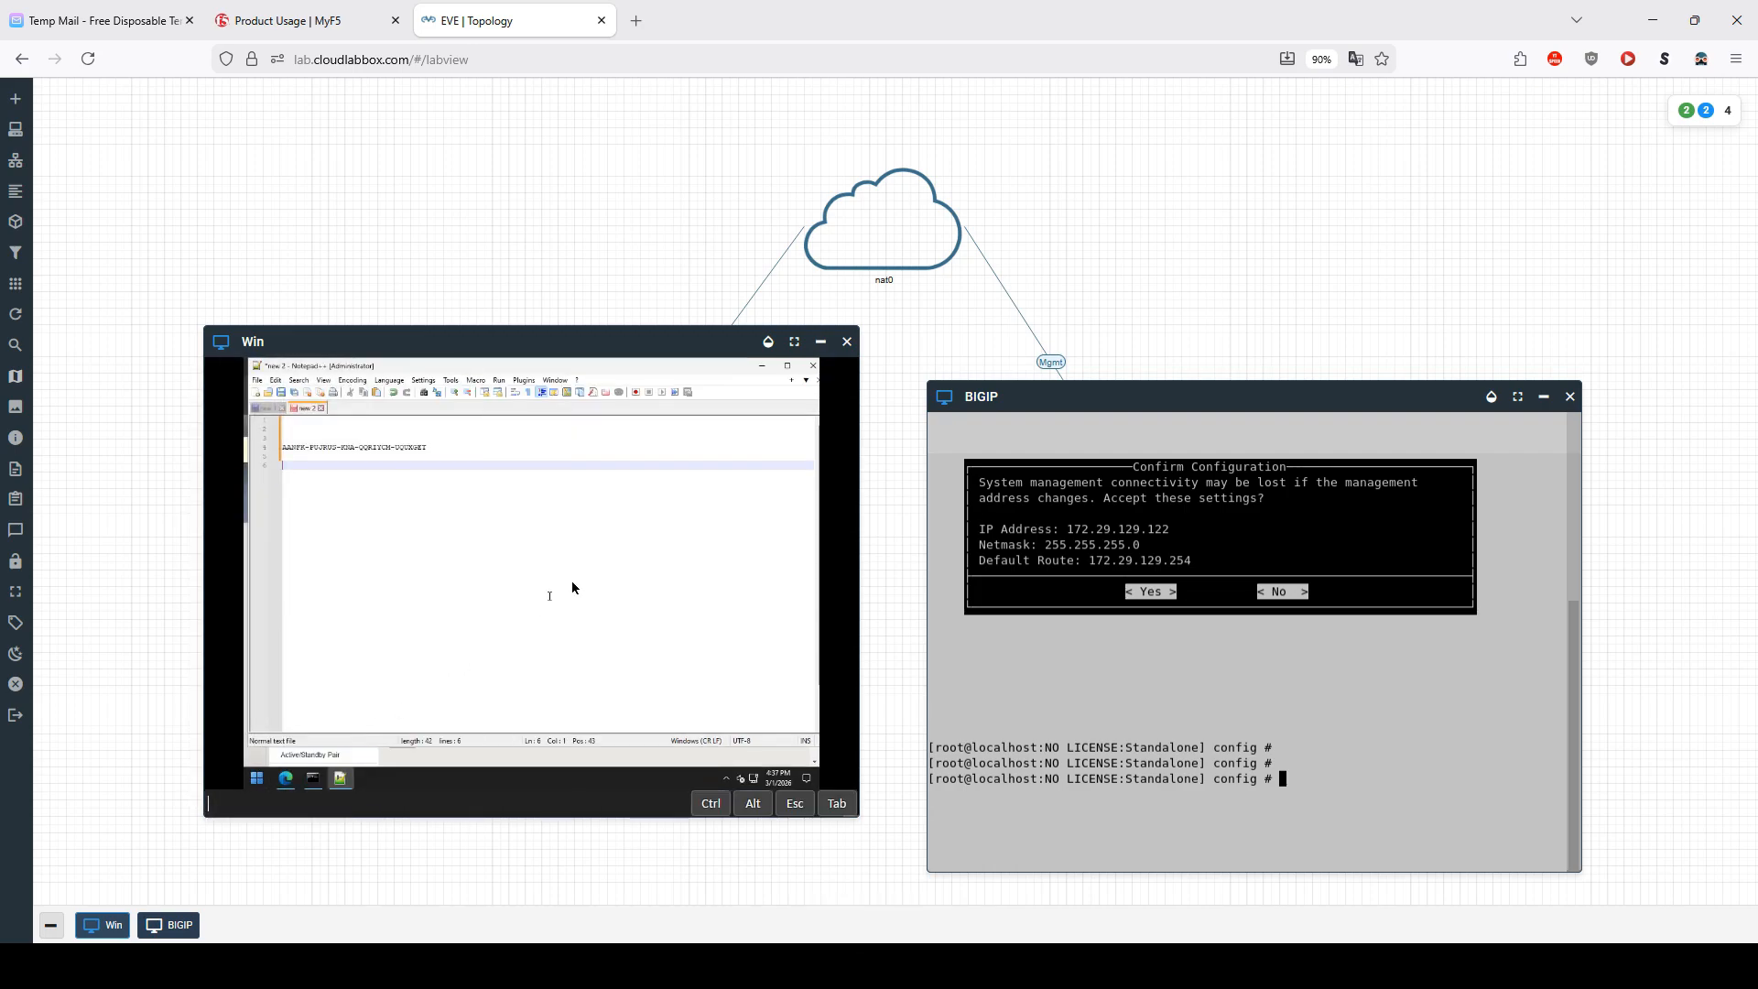
pyautogui.rightClick(334, 783)
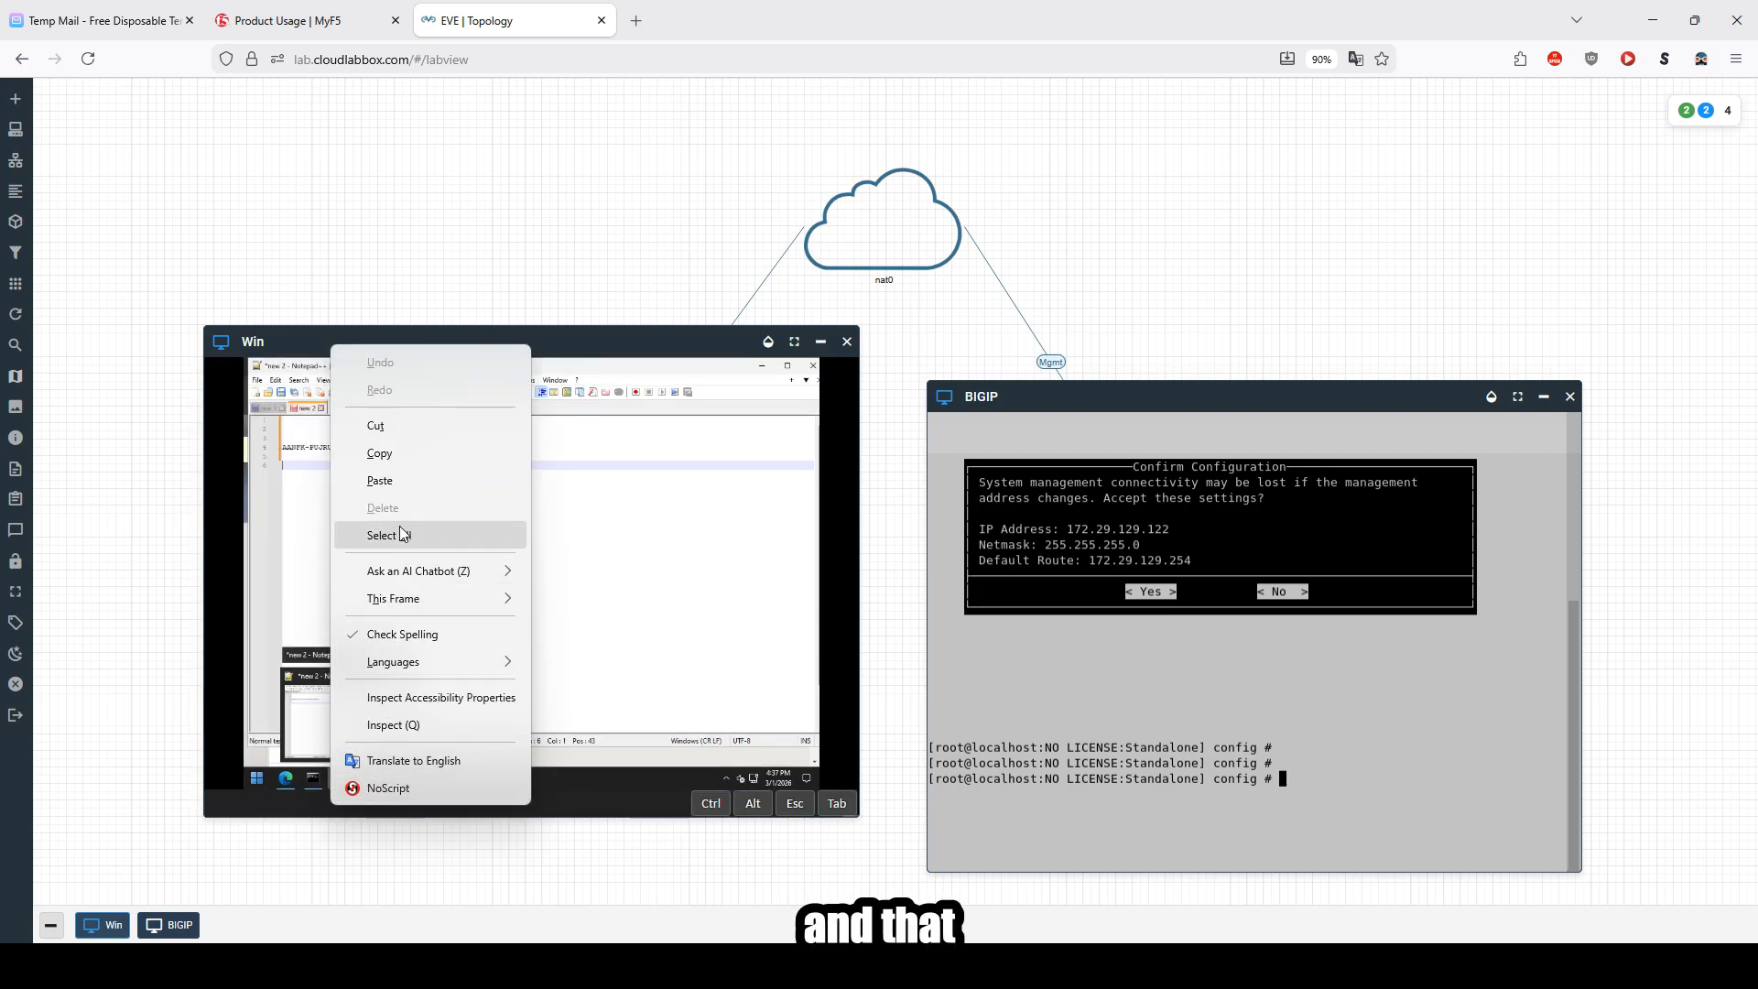
pyautogui.click(401, 481)
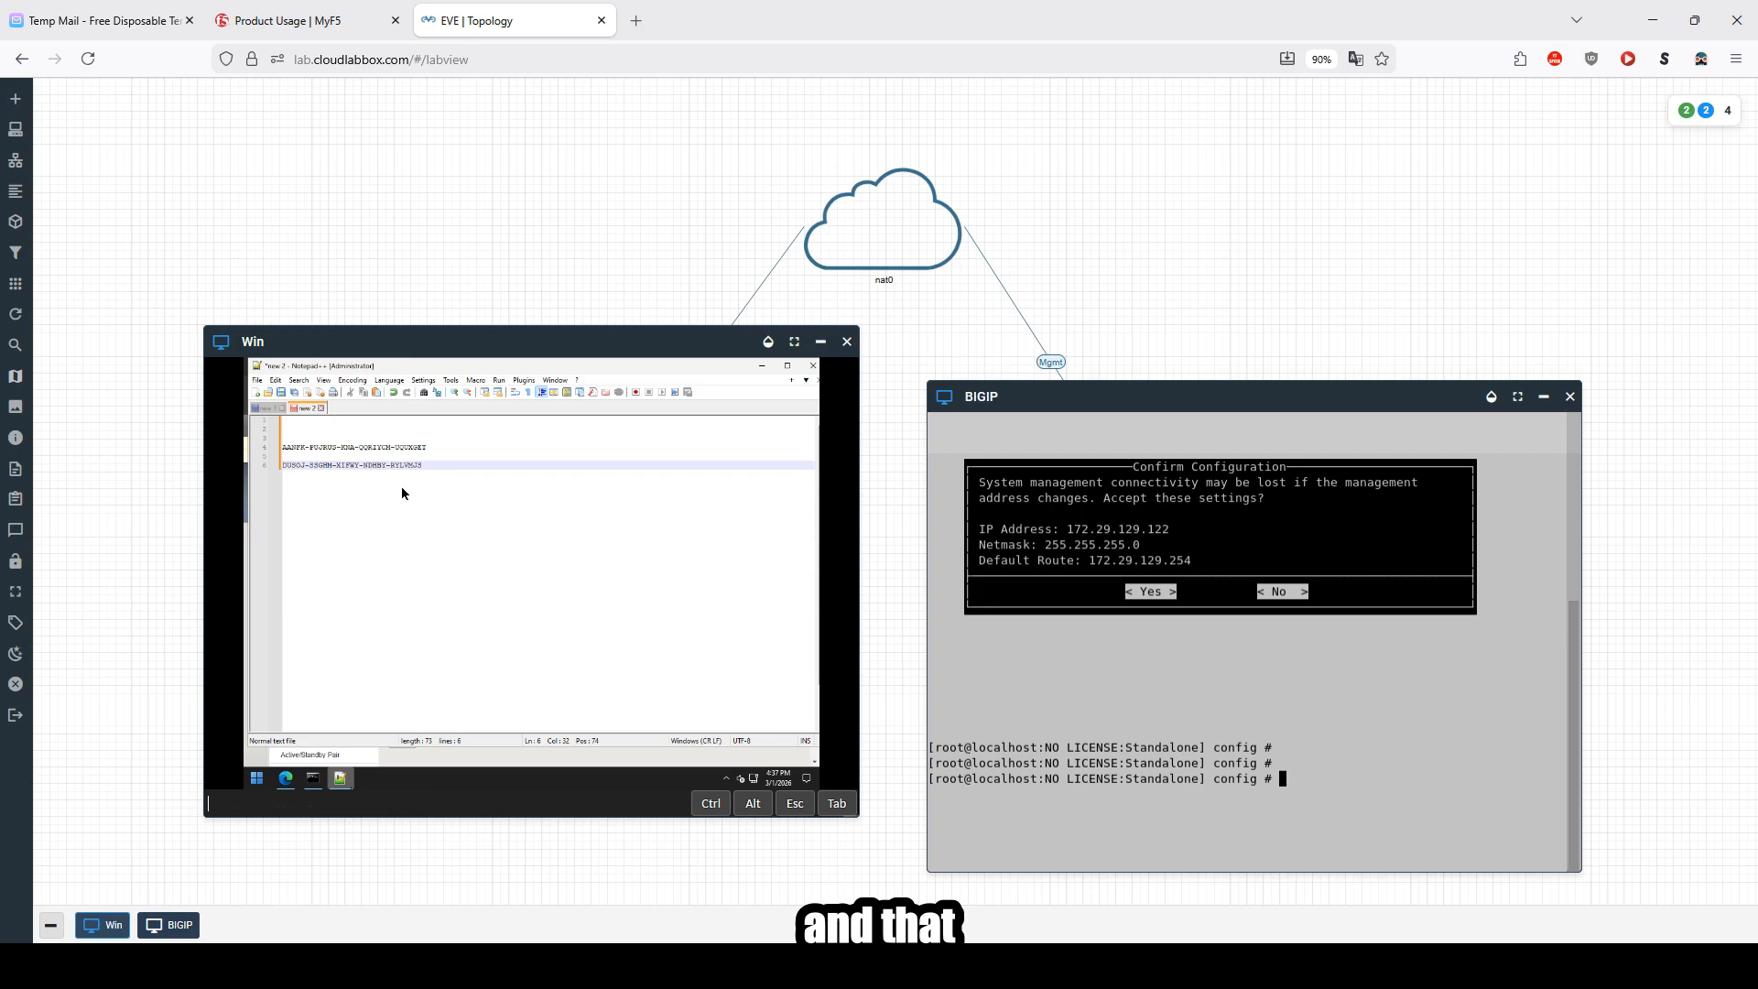
# Step: Select the BIG-IP VE registration key line in Notepad++ for copying
pyautogui.hotkey('ctrl', 'alt', 'shift')
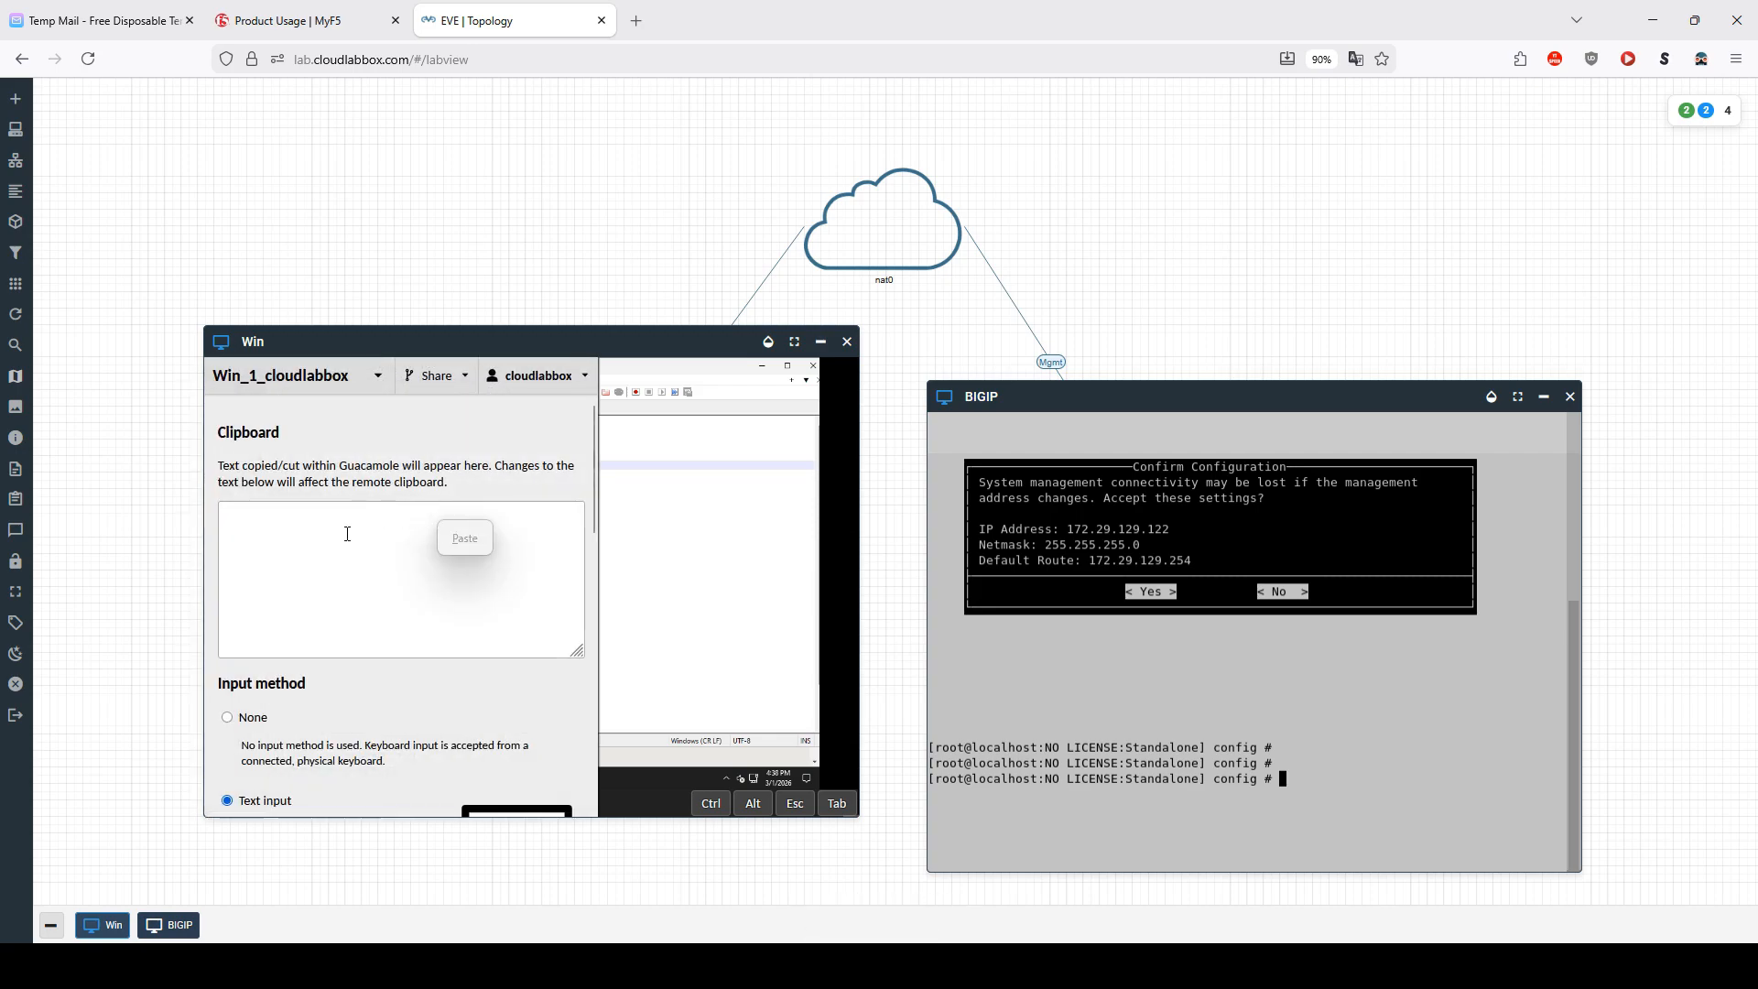
pyautogui.click(235, 719)
pyautogui.hotkey('ctrl', 'alt', 'shift')
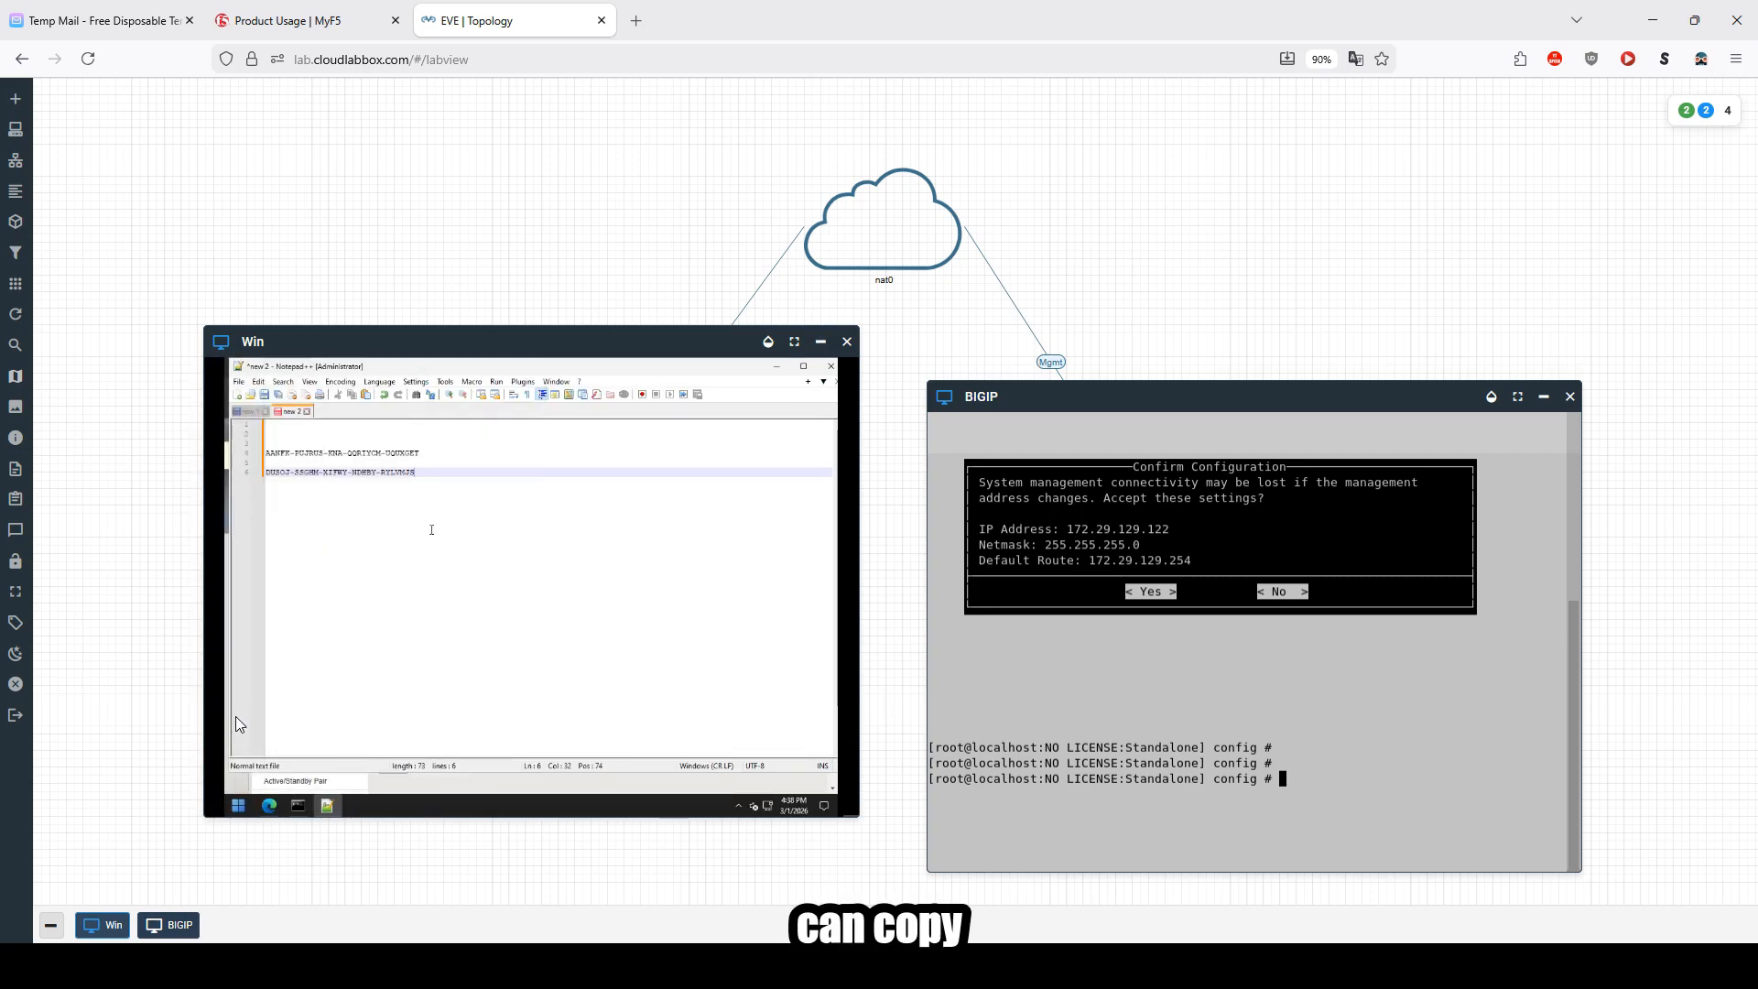
pyautogui.click(412, 469)
pyautogui.click(426, 475)
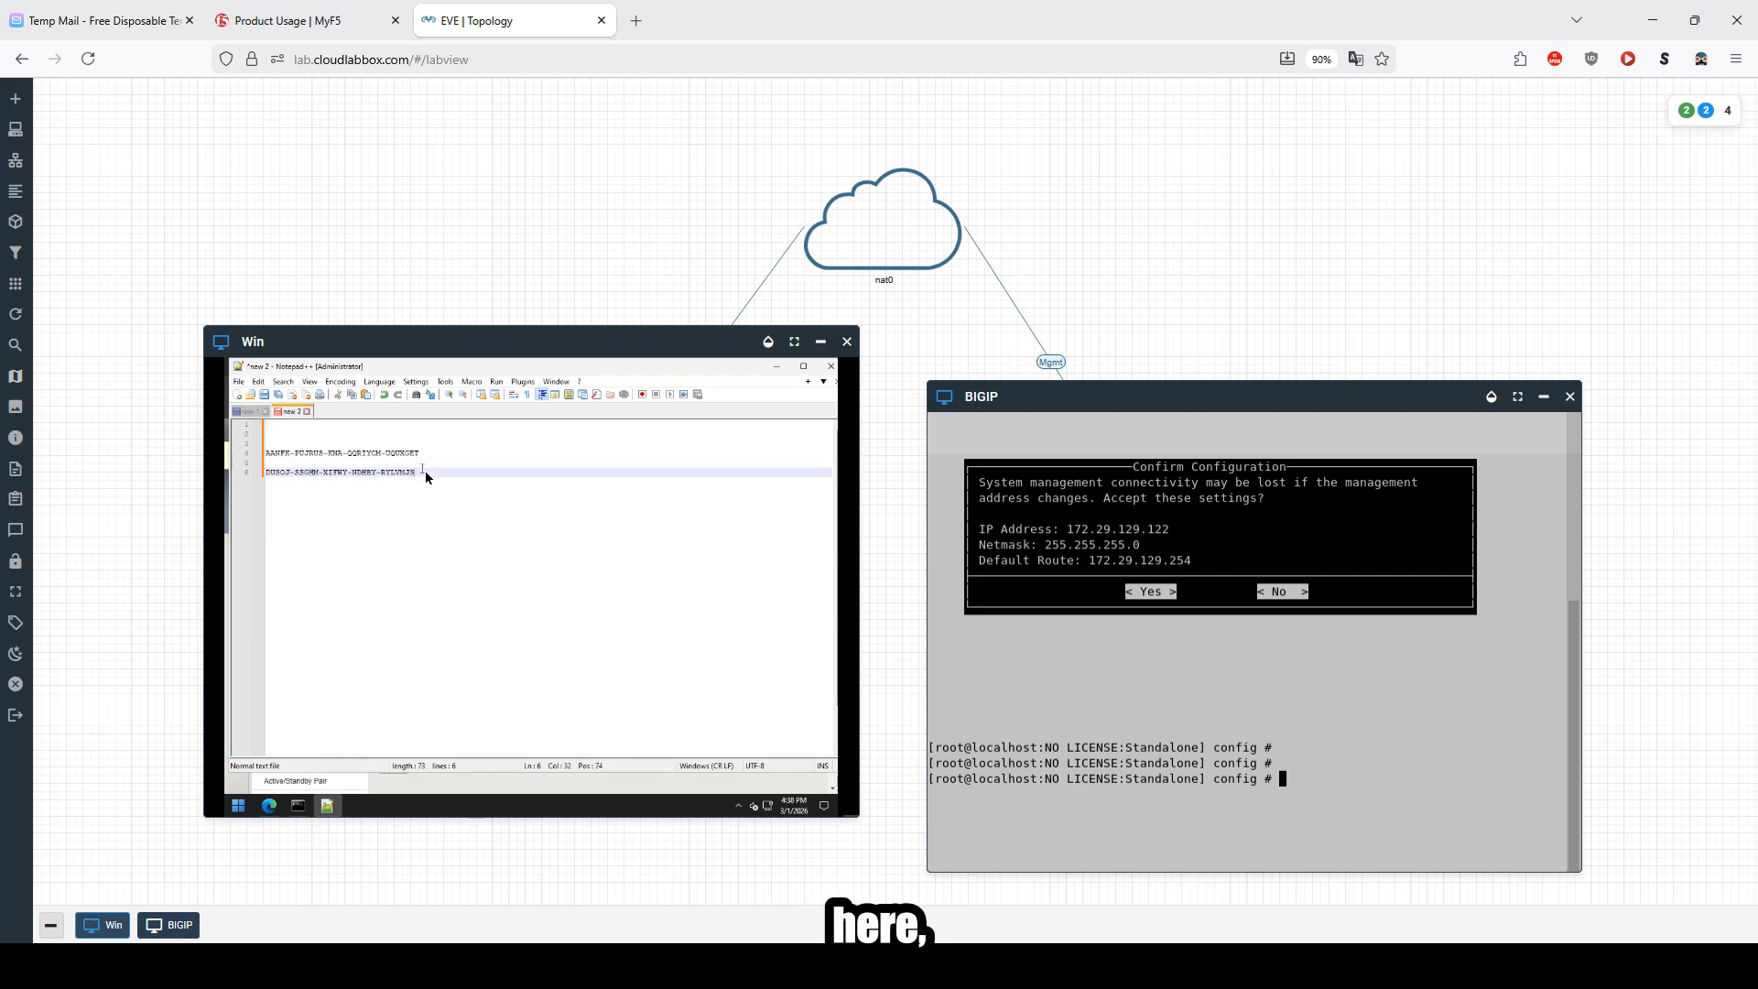
pyautogui.moveTo(415, 474); pyautogui.dragTo(271, 475)
pyautogui.hotkey('ctrl', 'c')
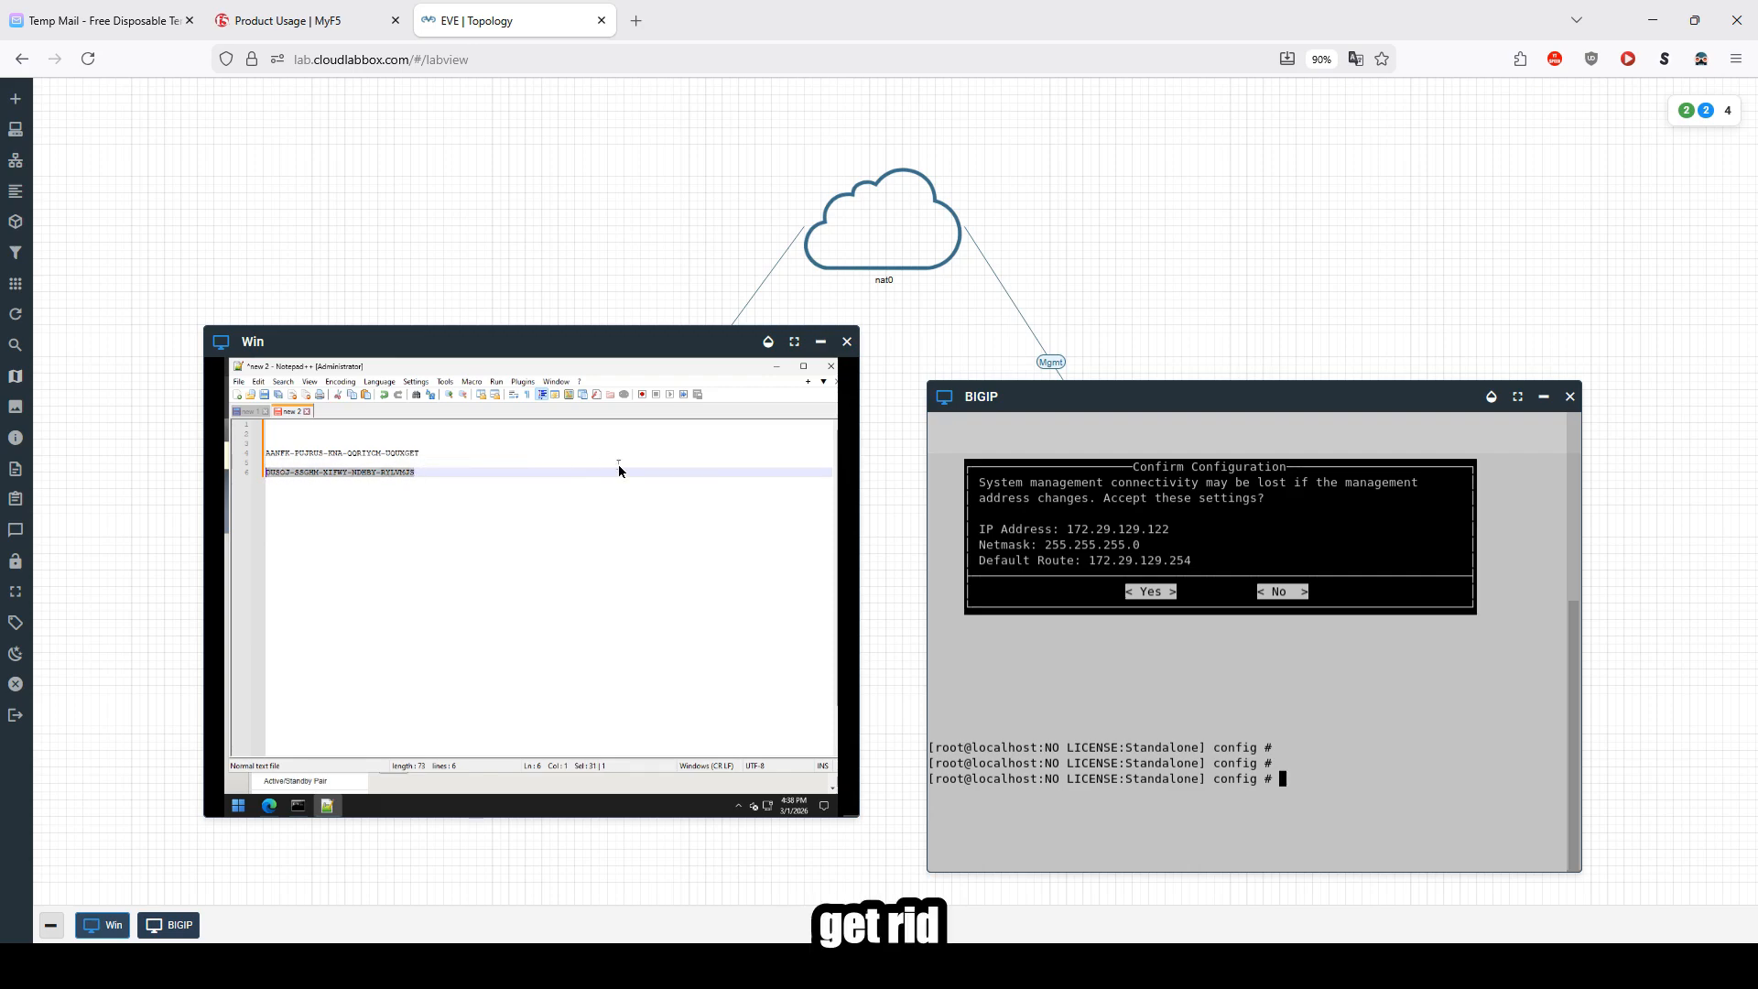
# Step: Replace the Base Registration Key with the BIG-IP VE registration key and continue to the next page
pyautogui.click(776, 367)
pyautogui.tripleClick(558, 614)
pyautogui.hotkey('ctrl', 'v')
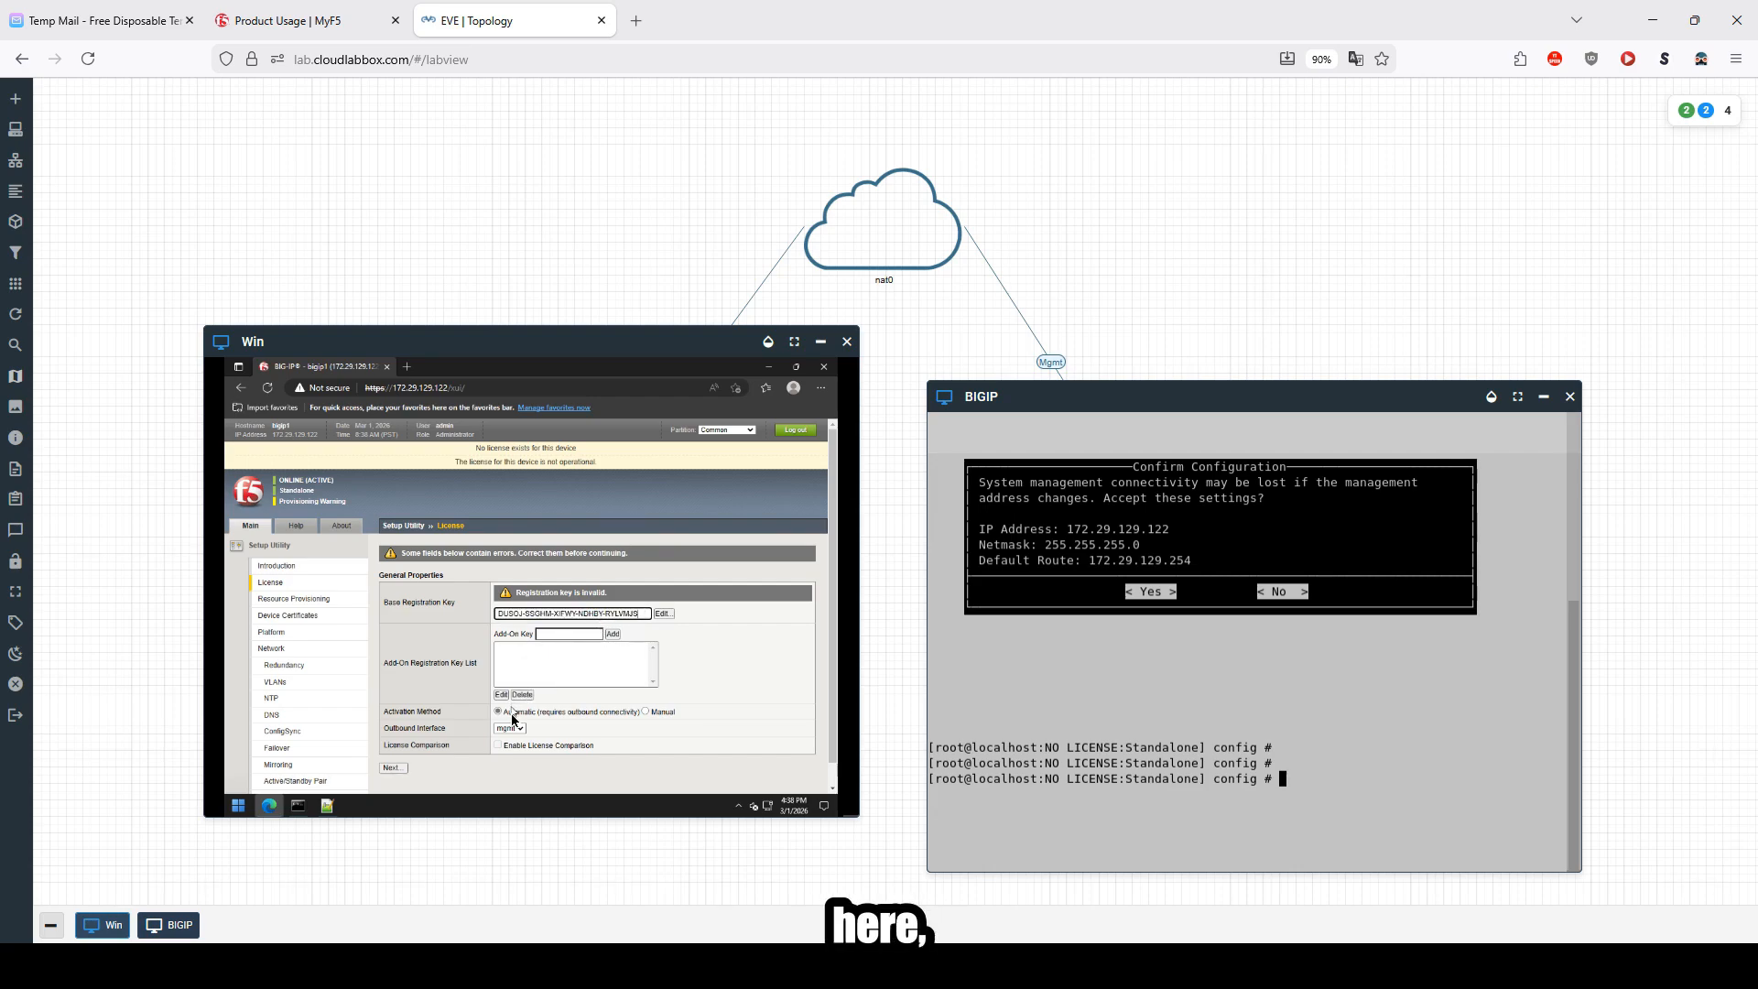
pyautogui.click(394, 768)
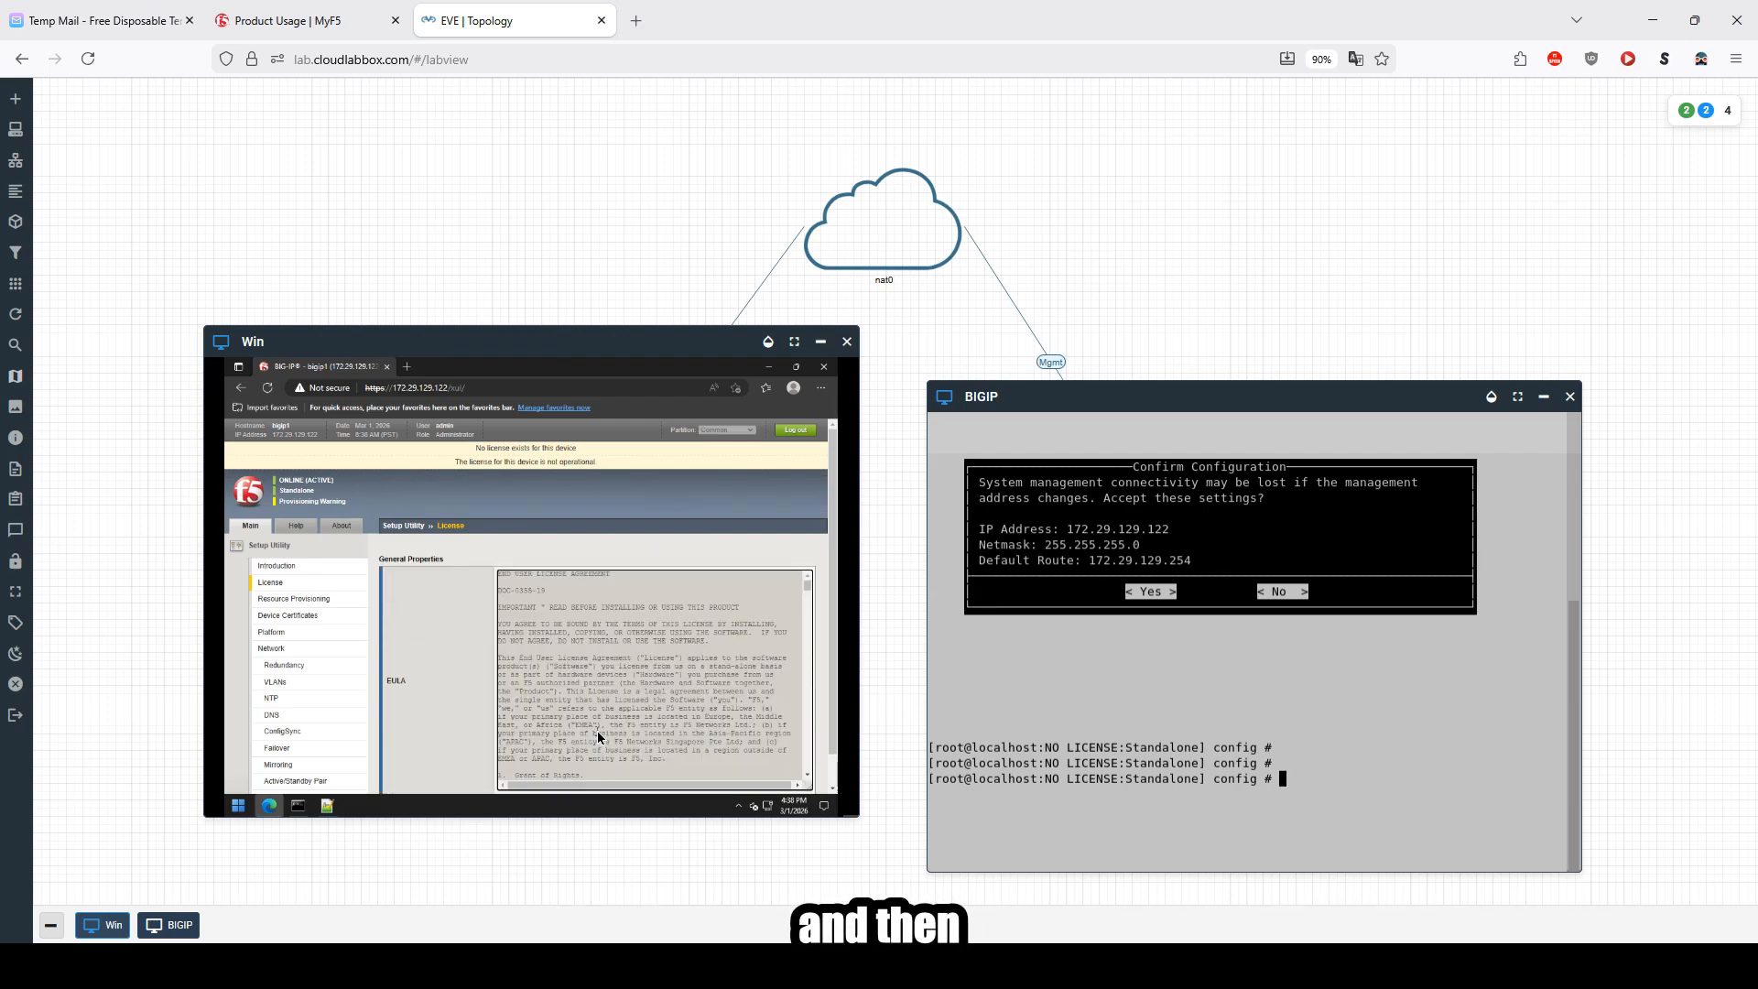
# Step: Accept the BIG-IP license agreement
pyautogui.click(396, 776)
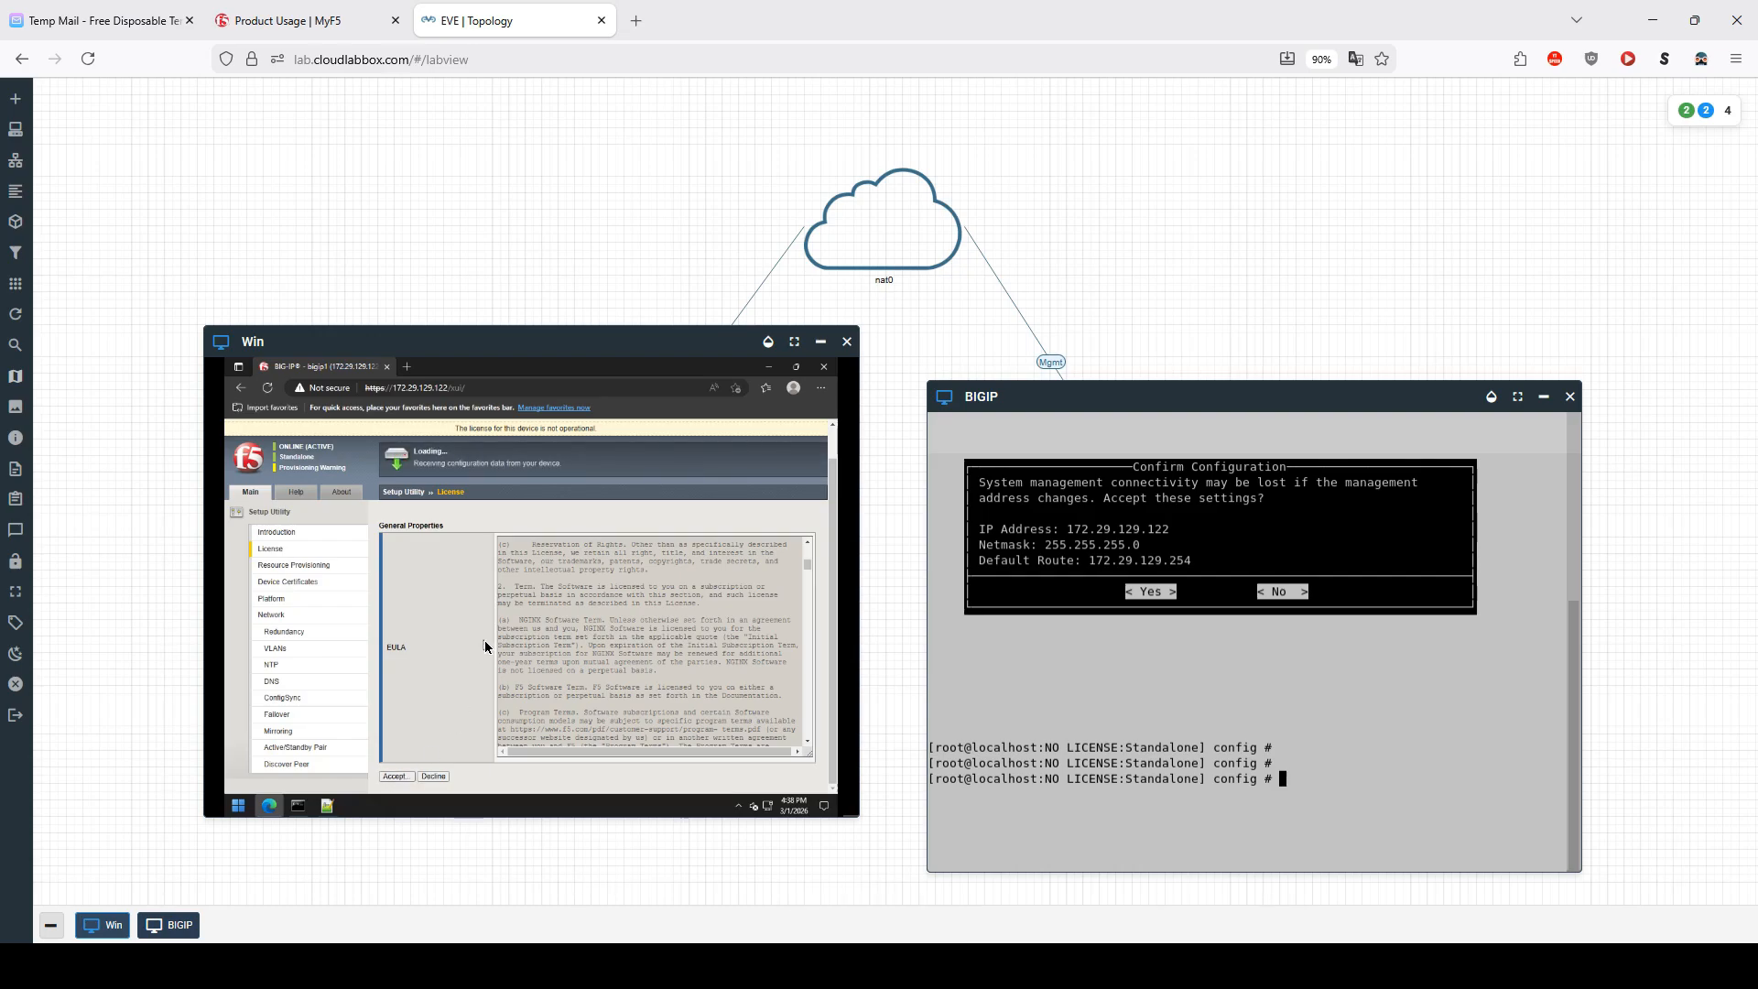
pyautogui.click(375, 20)
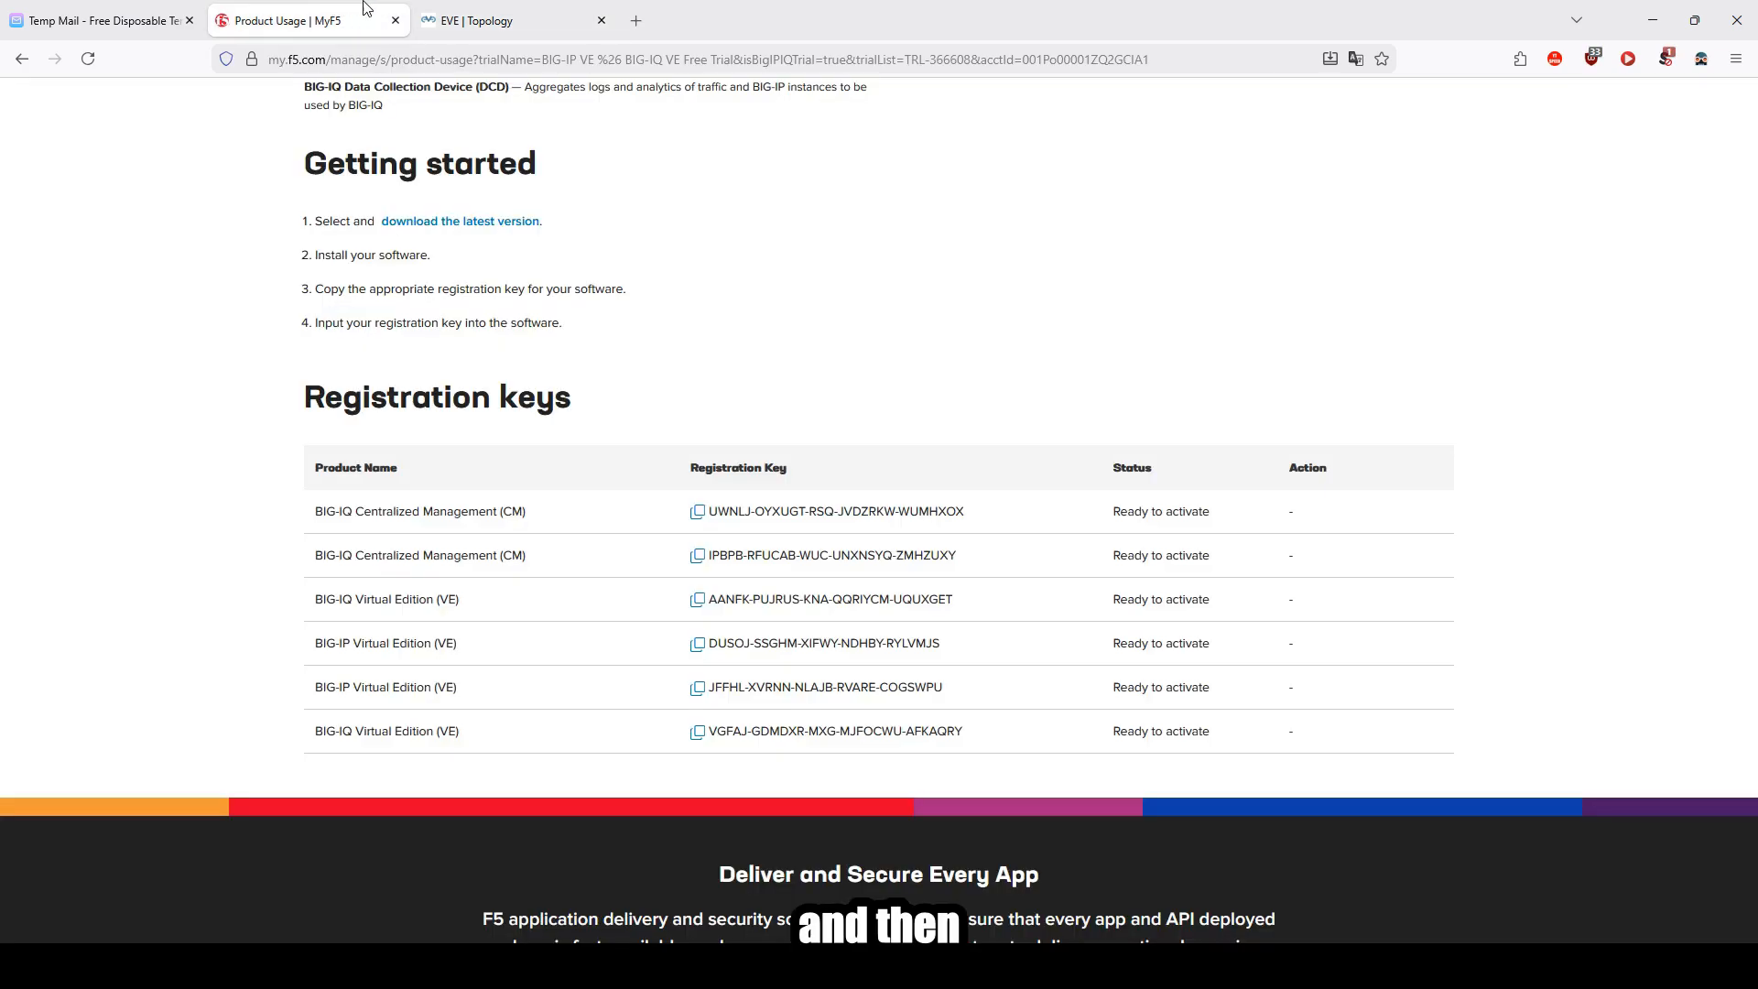
pyautogui.click(446, 11)
# Step: Continue to Resource Provisioning once the BIG-IP configuration changes are verified
pyautogui.click(327, 806)
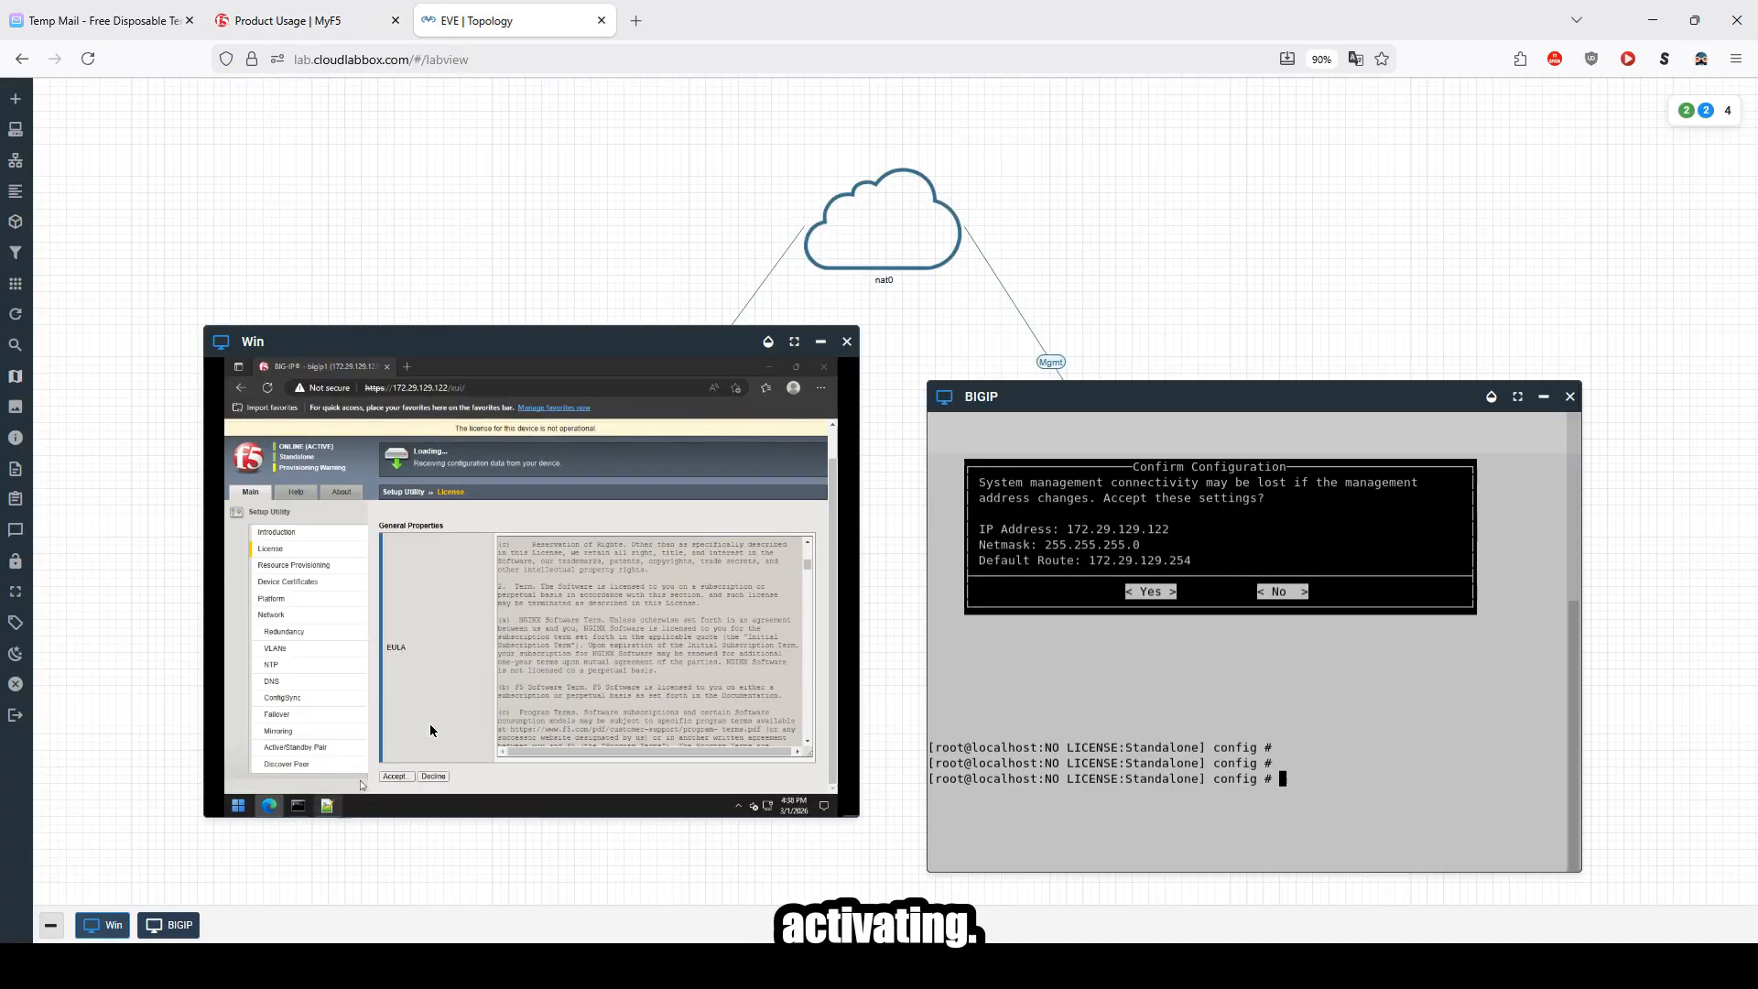
pyautogui.click(301, 446)
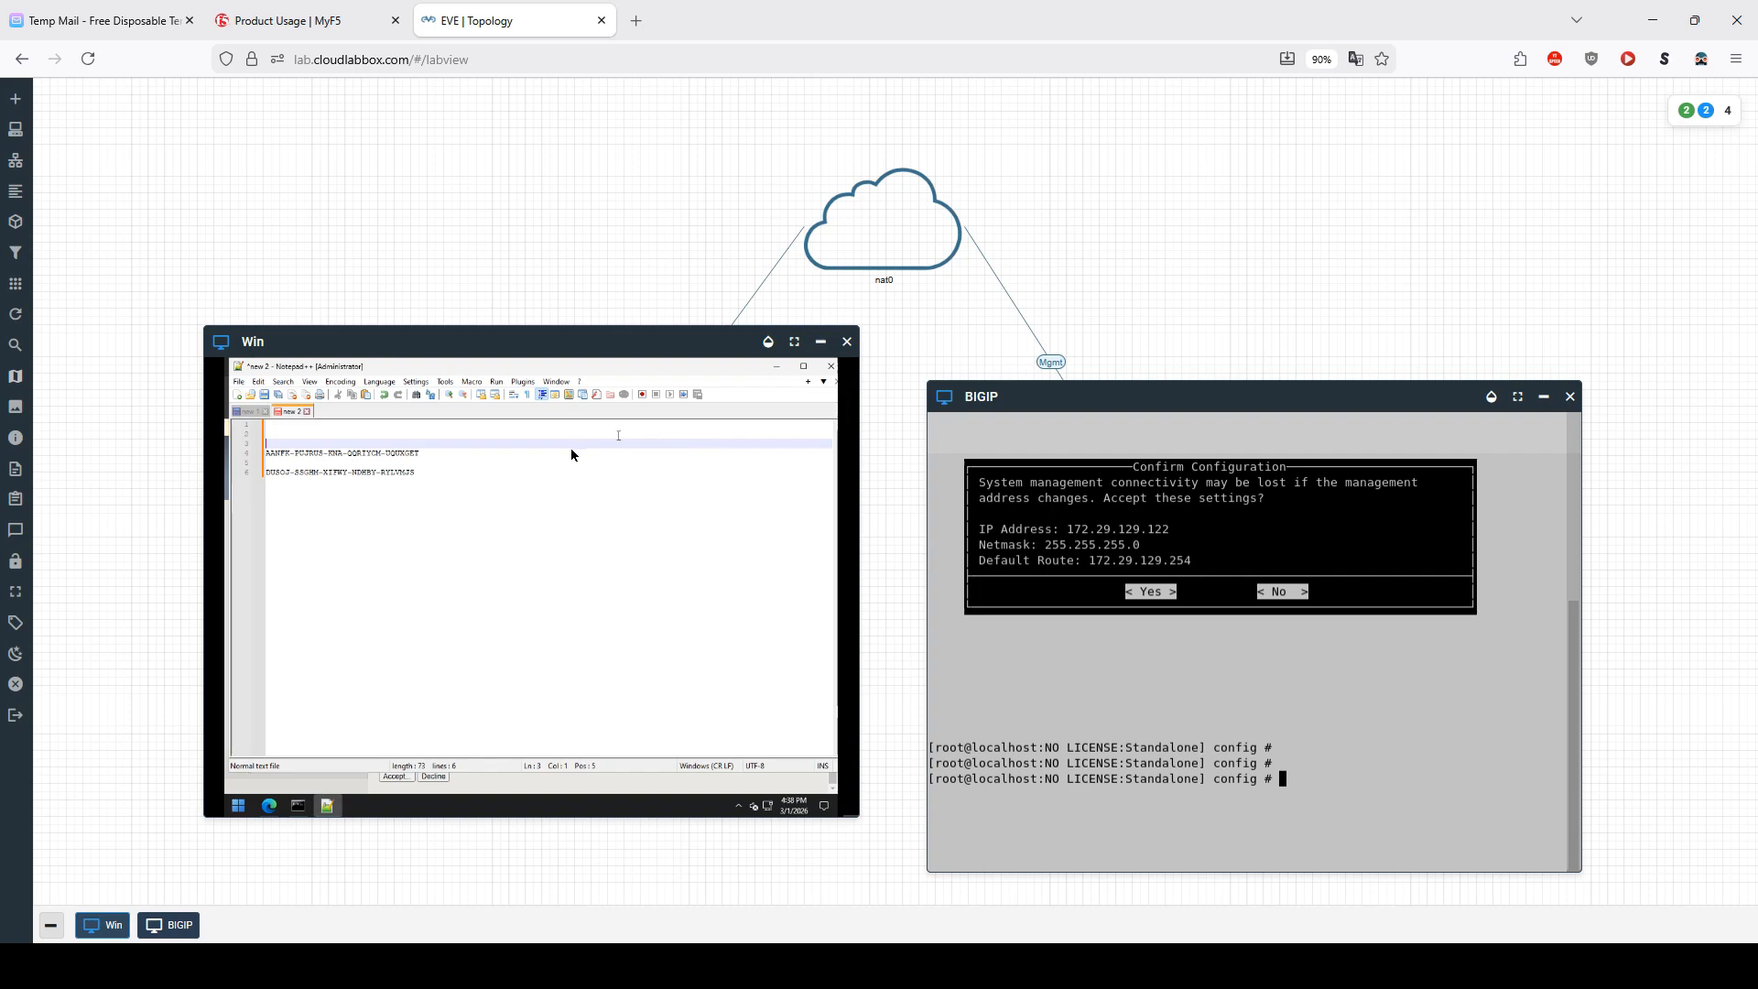
pyautogui.click(416, 454)
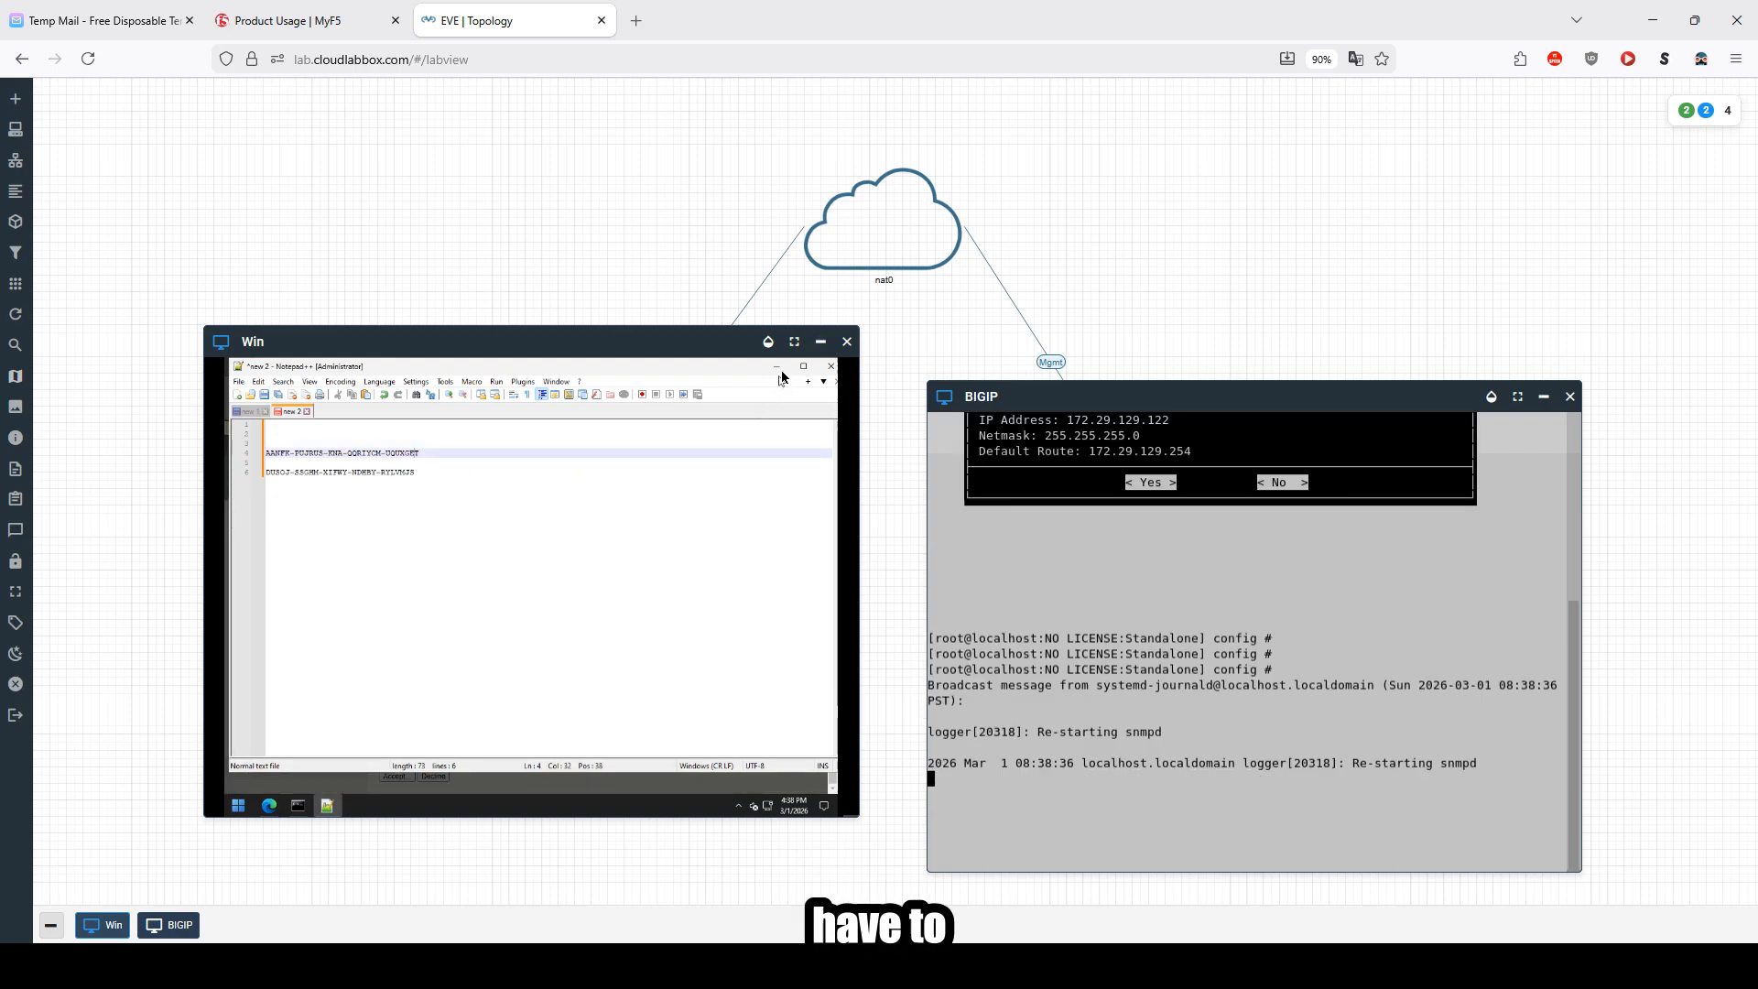
pyautogui.click(778, 367)
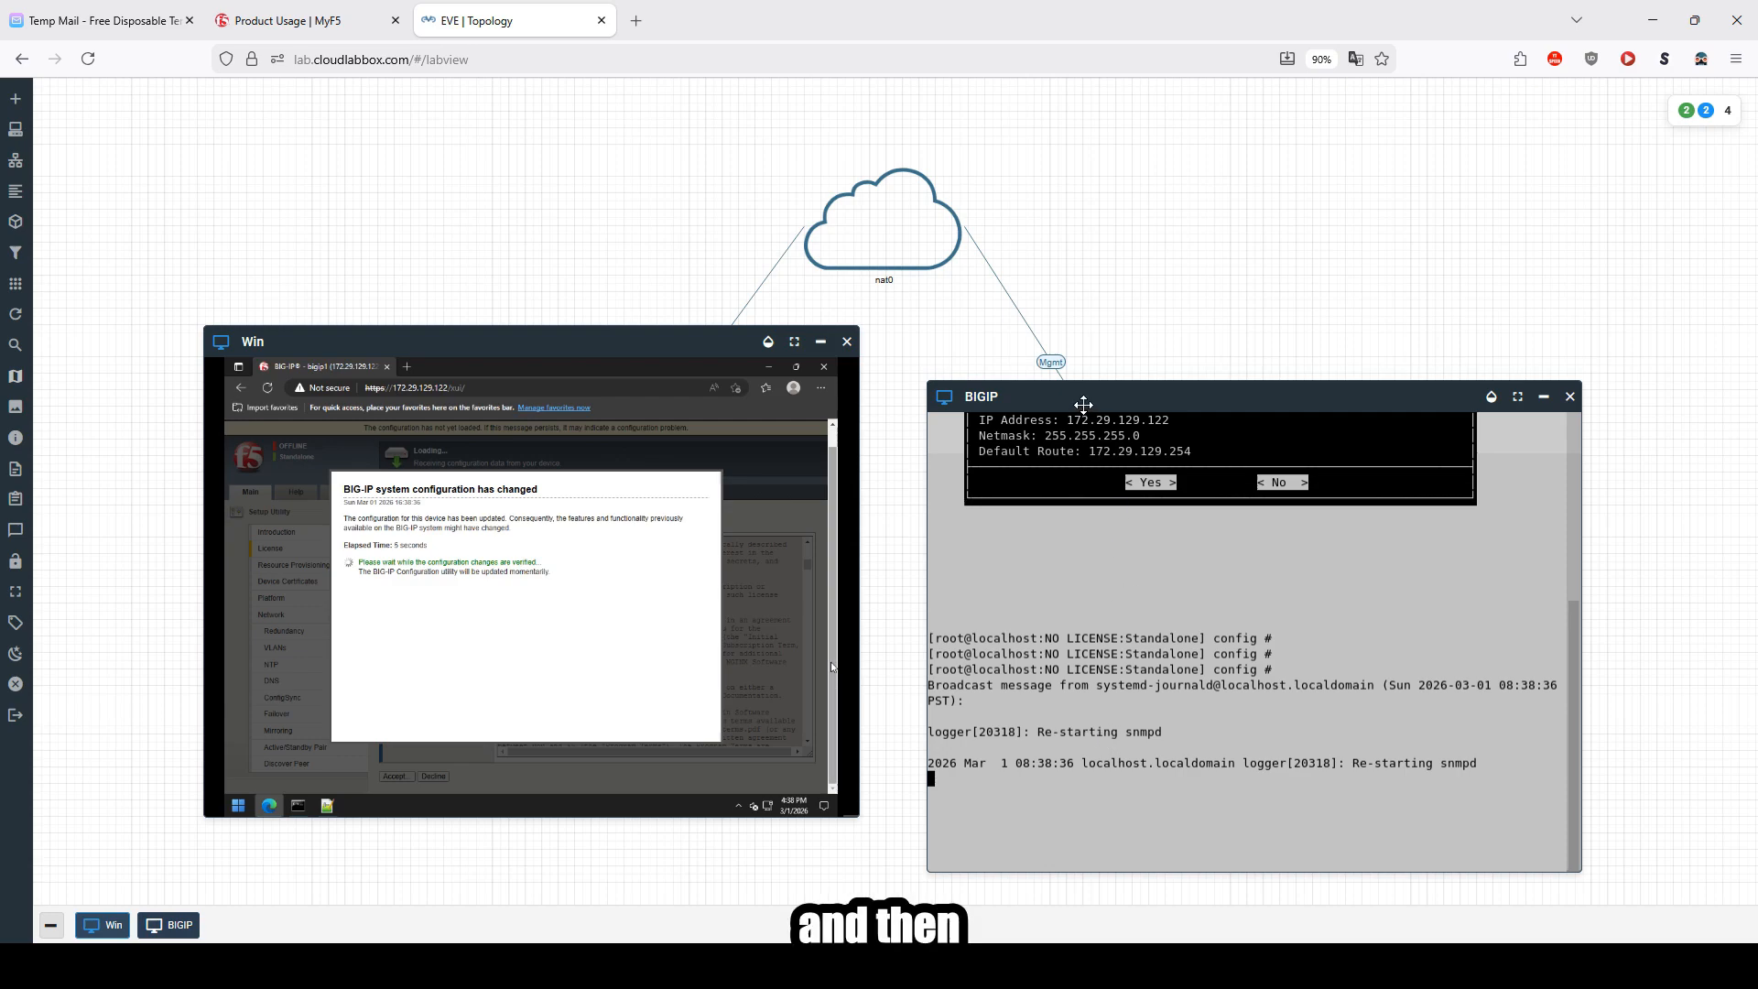
pyautogui.moveTo(1083, 407); pyautogui.dragTo(1081, 354)
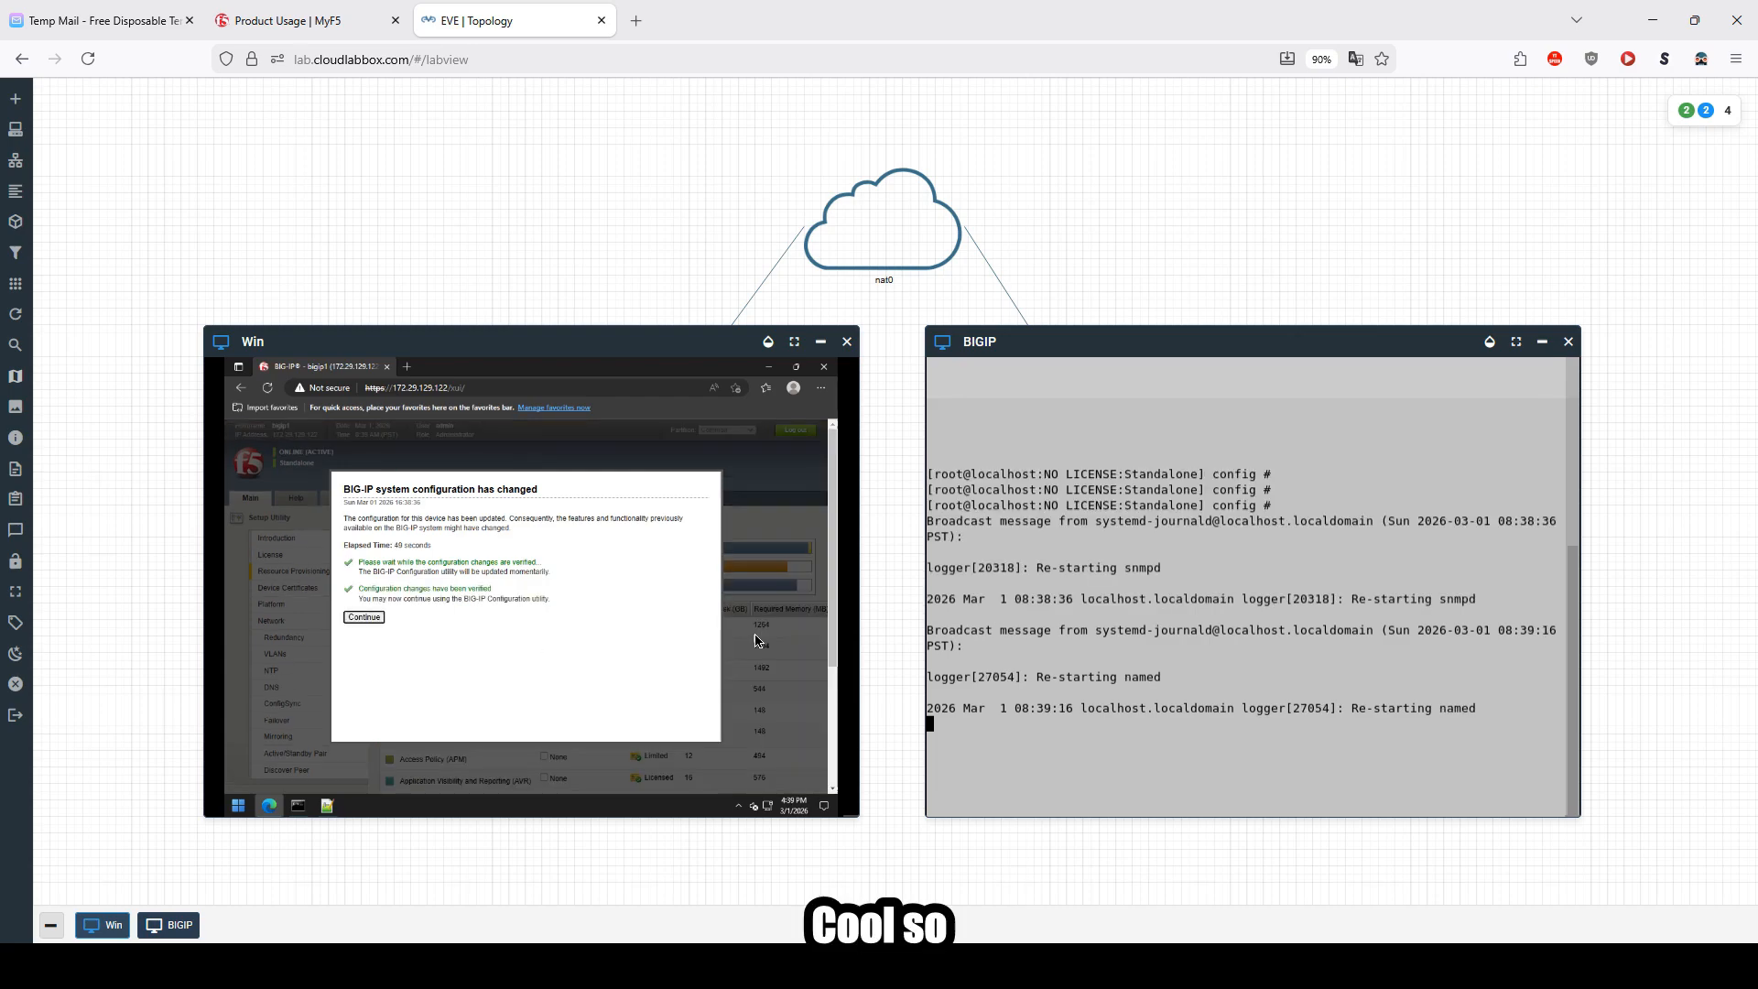
pyautogui.click(362, 621)
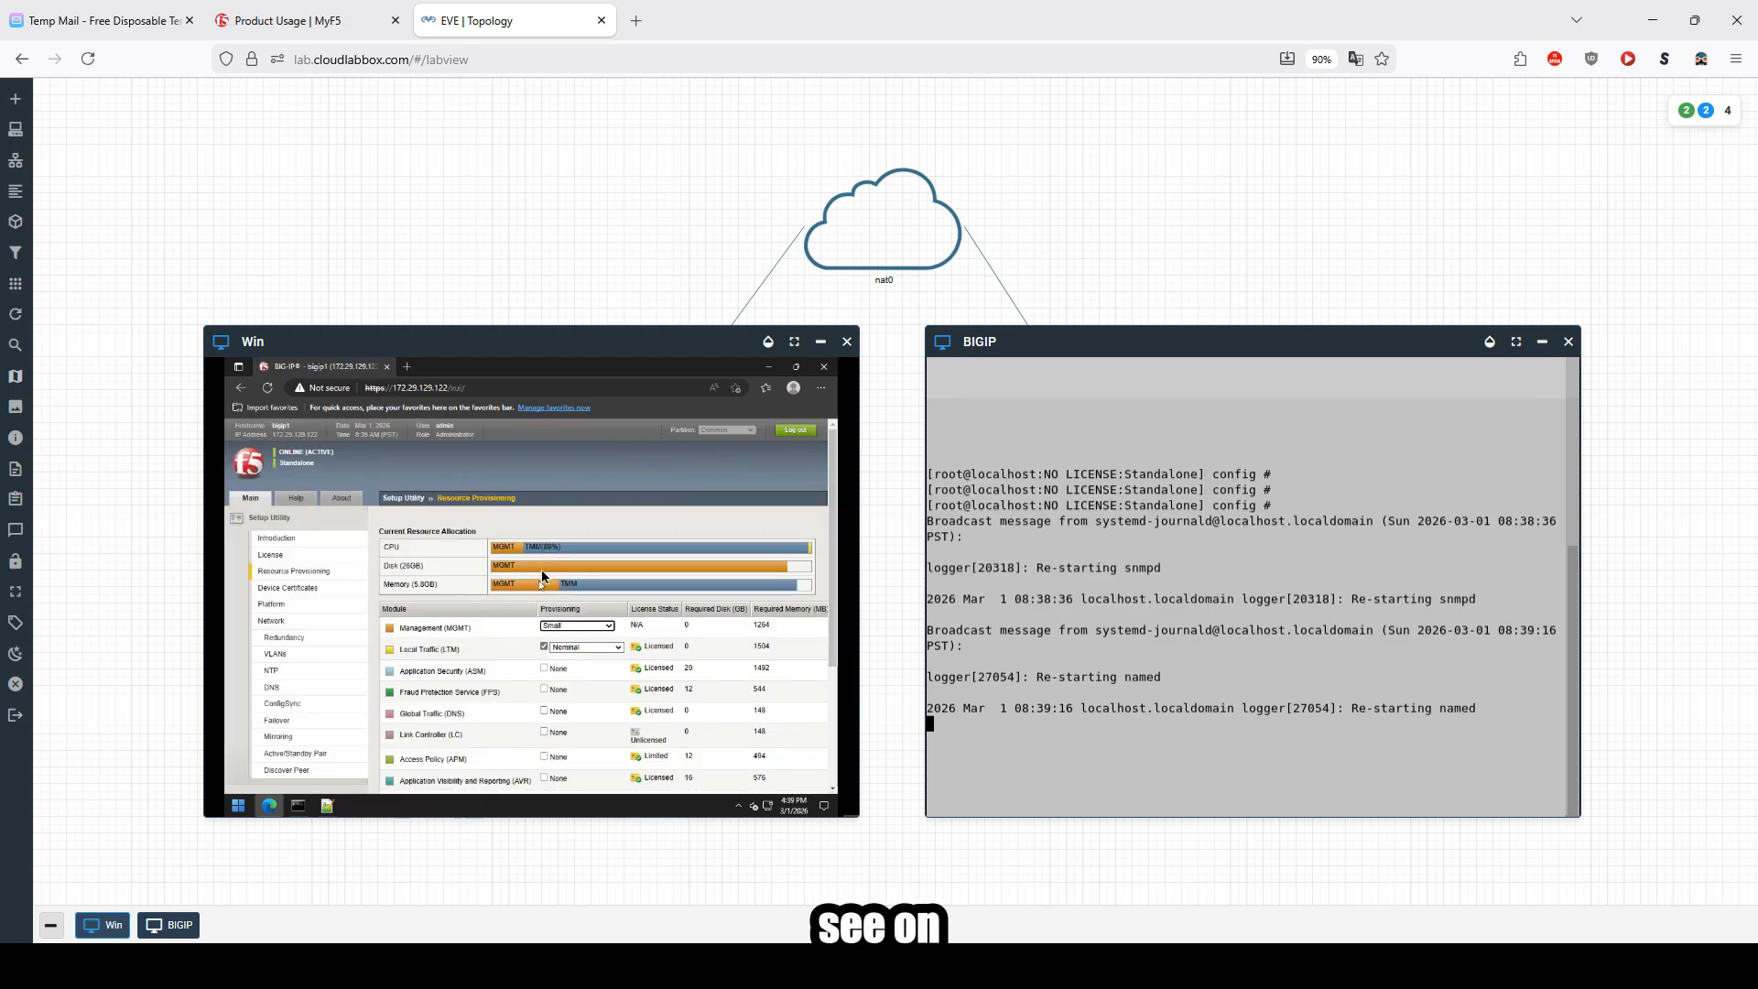
# Step: Refresh the BIG-IP console prompt to check the device's license status
pyautogui.click(1206, 694)
pyautogui.press('Return')
pyautogui.press('Return')
pyautogui.press('Return')
pyautogui.press('Return')
pyautogui.press('Return')
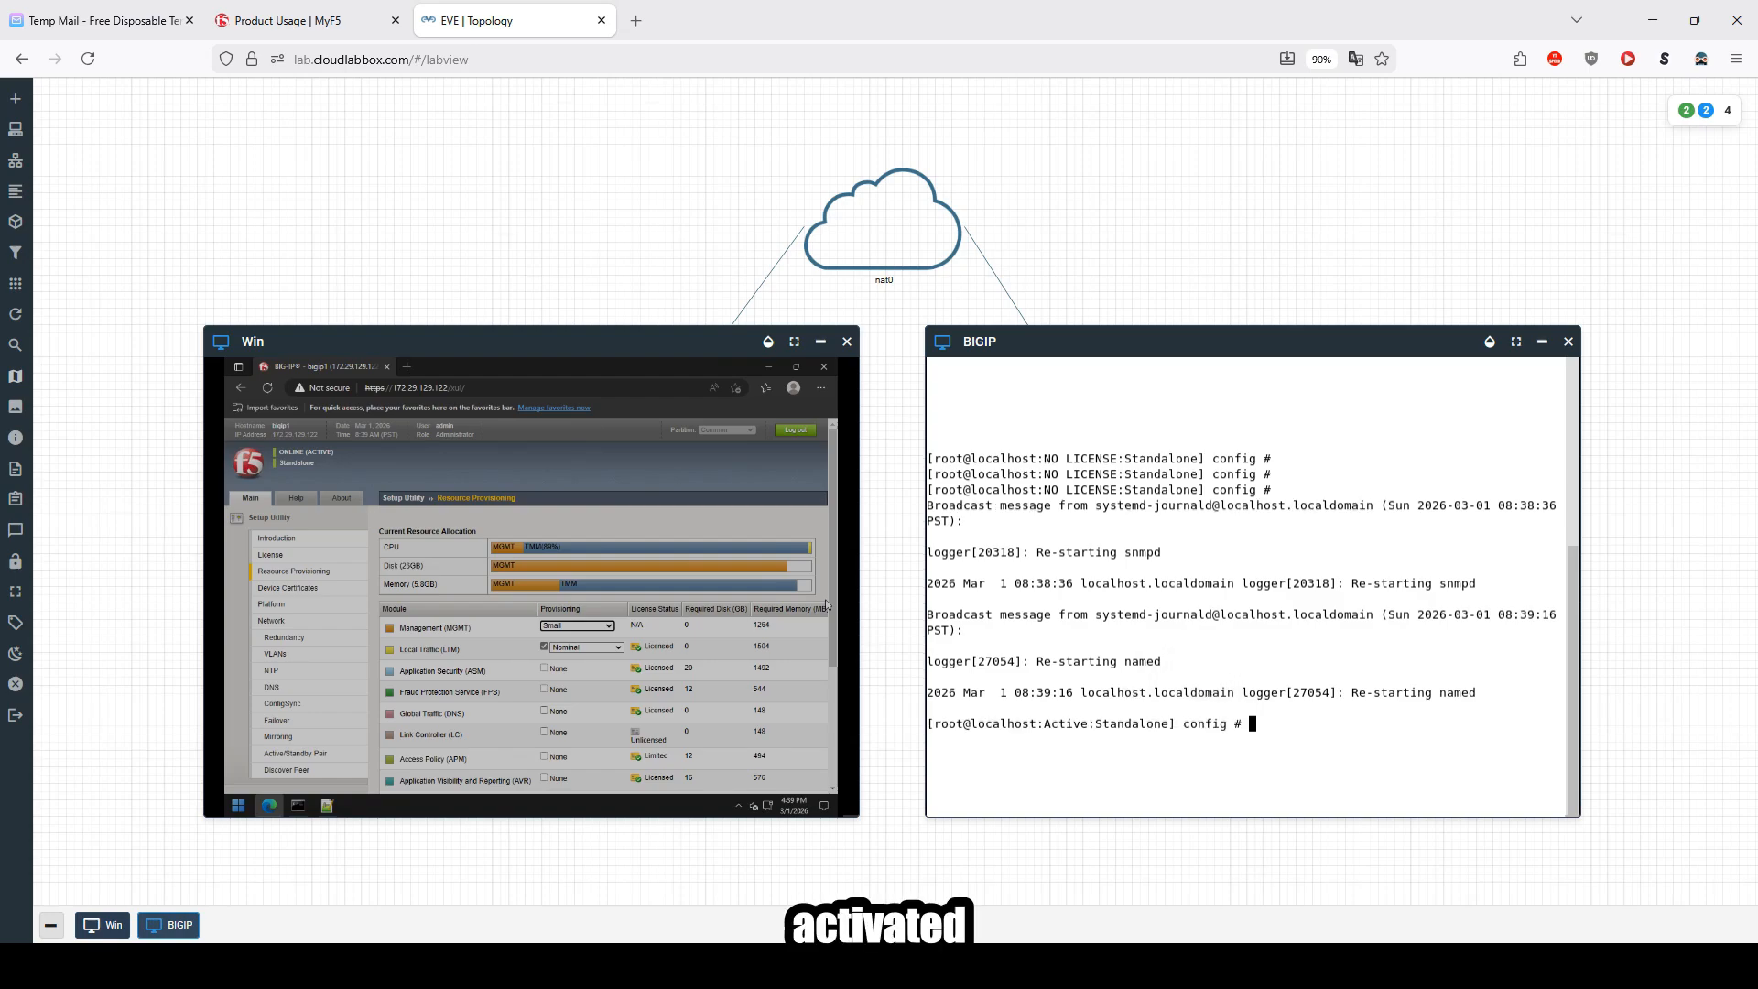
pyautogui.moveTo(949, 726); pyautogui.dragTo(1240, 723)
pyautogui.click(1331, 720)
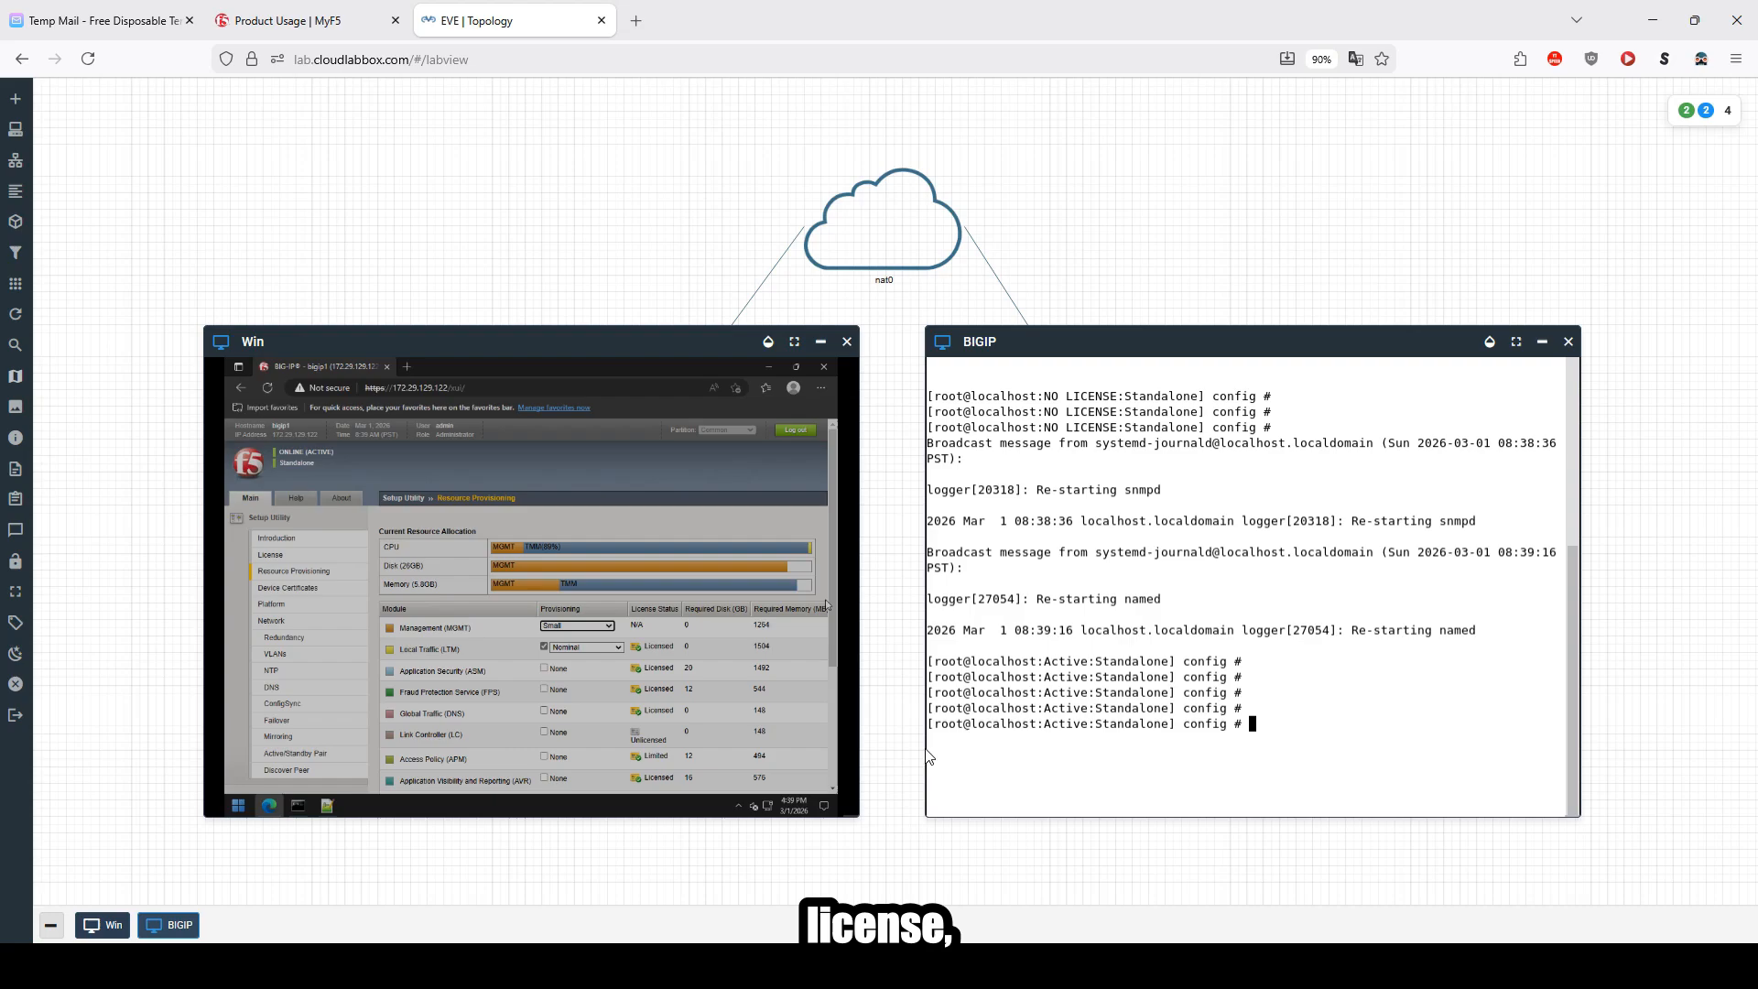
pyautogui.click(554, 340)
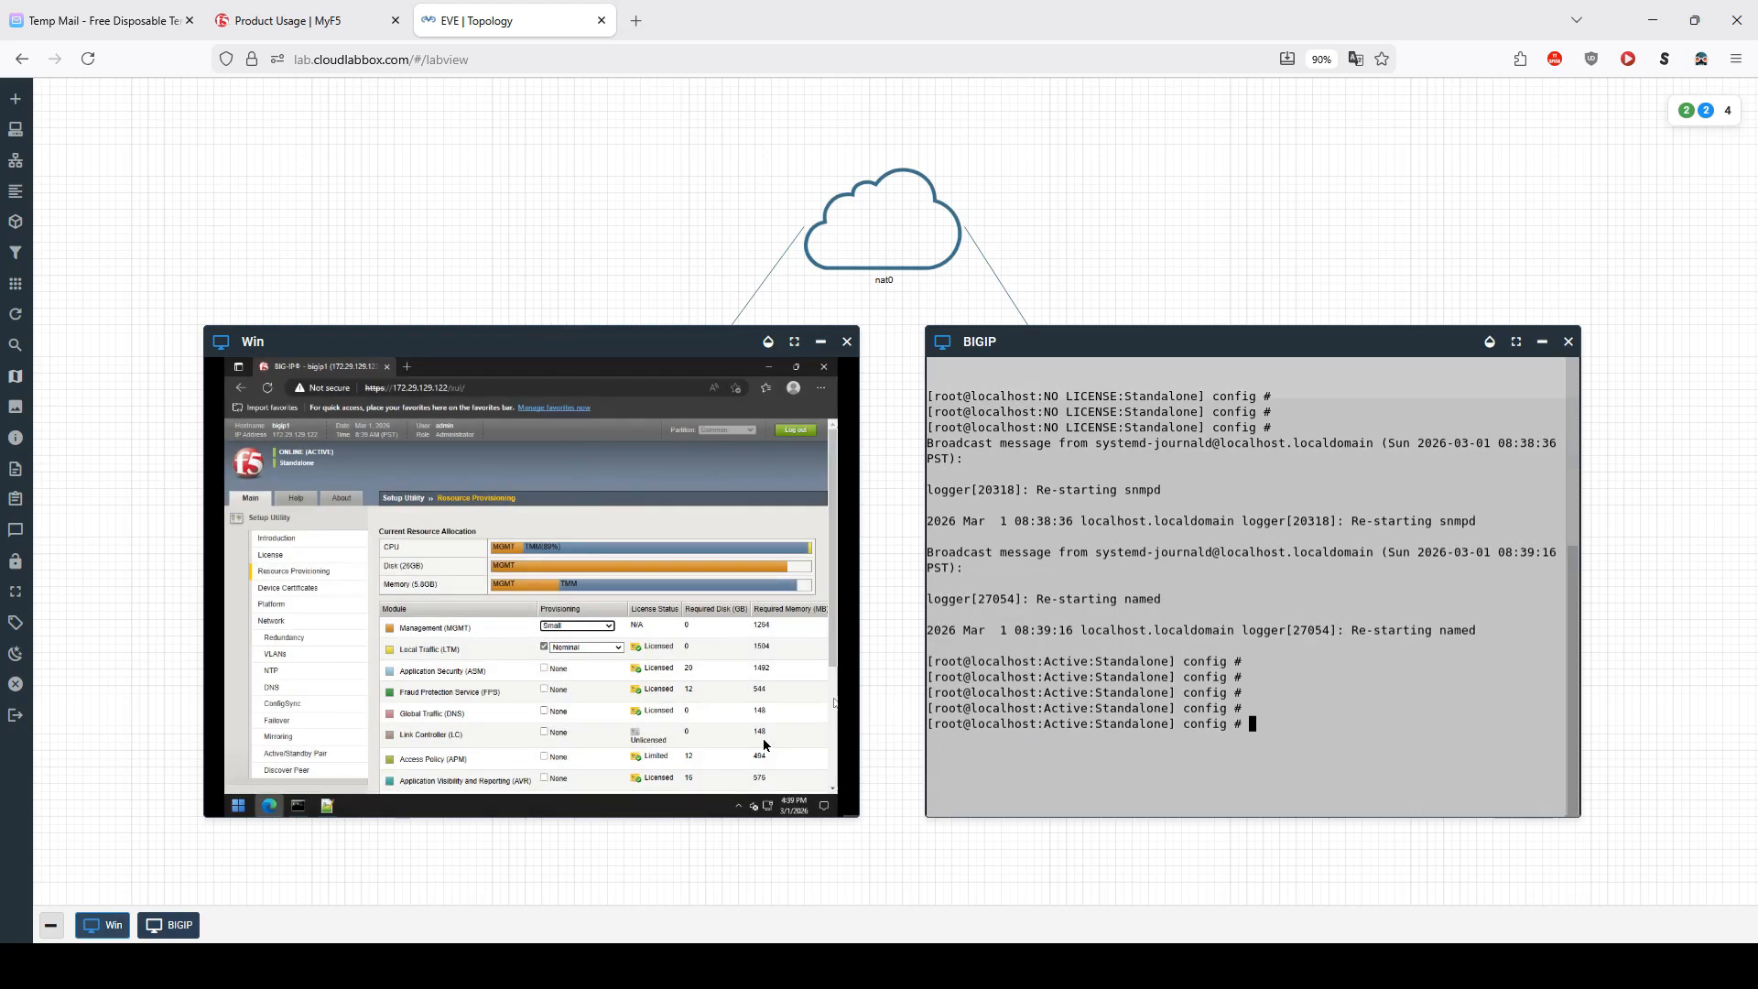